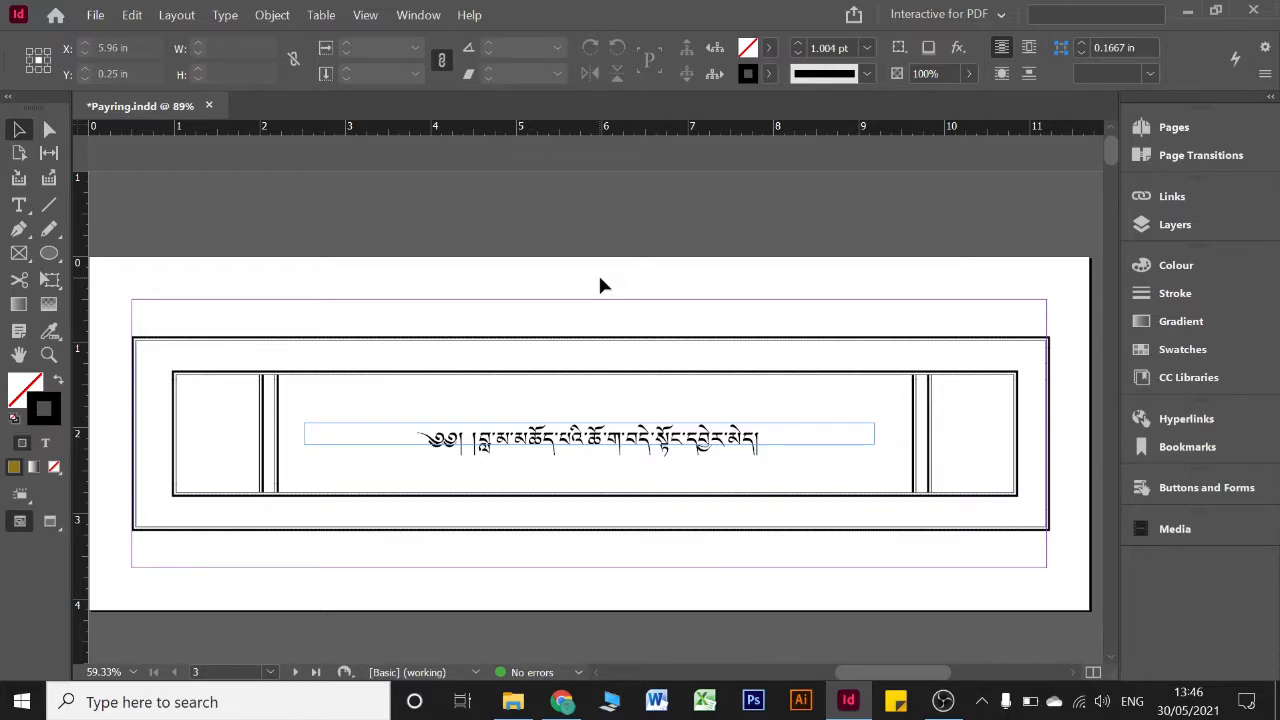
# Step: Examine the title page and the framed text pages of the finished Payring document
pyautogui.scroll(-6, 600, 285)
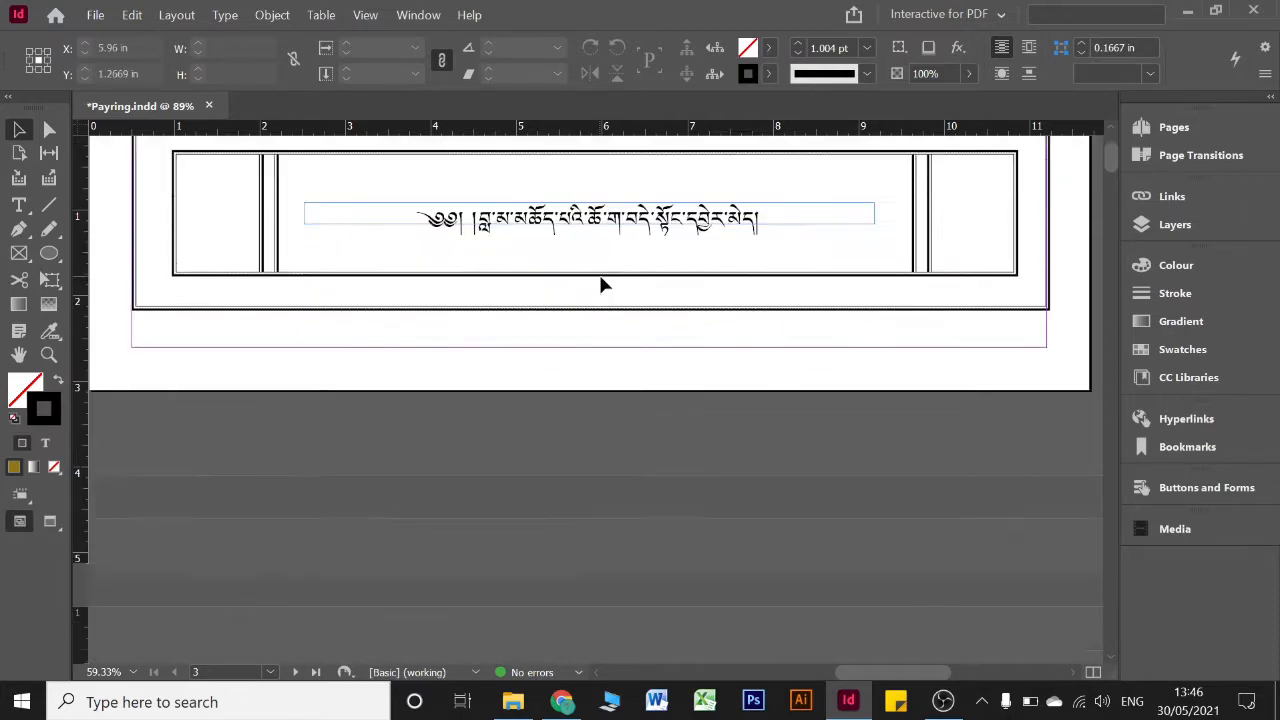
pyautogui.scroll(-10, 600, 285)
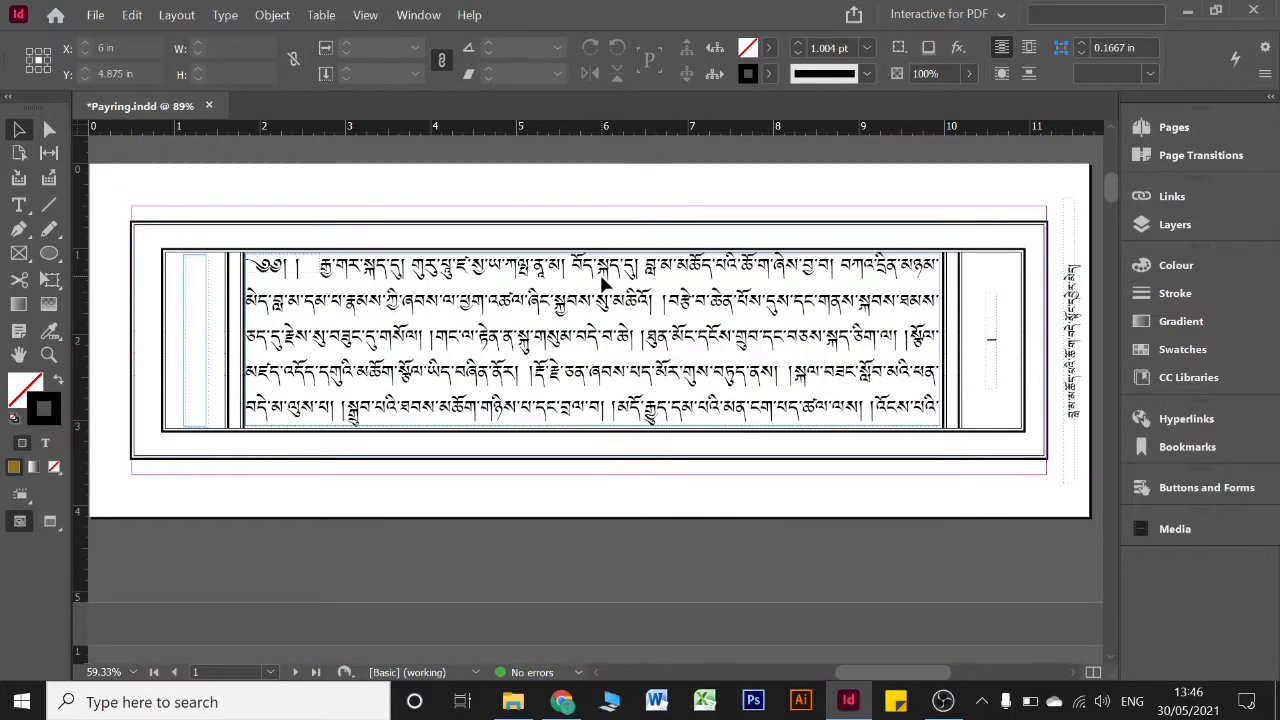
pyautogui.scroll(15, 600, 283)
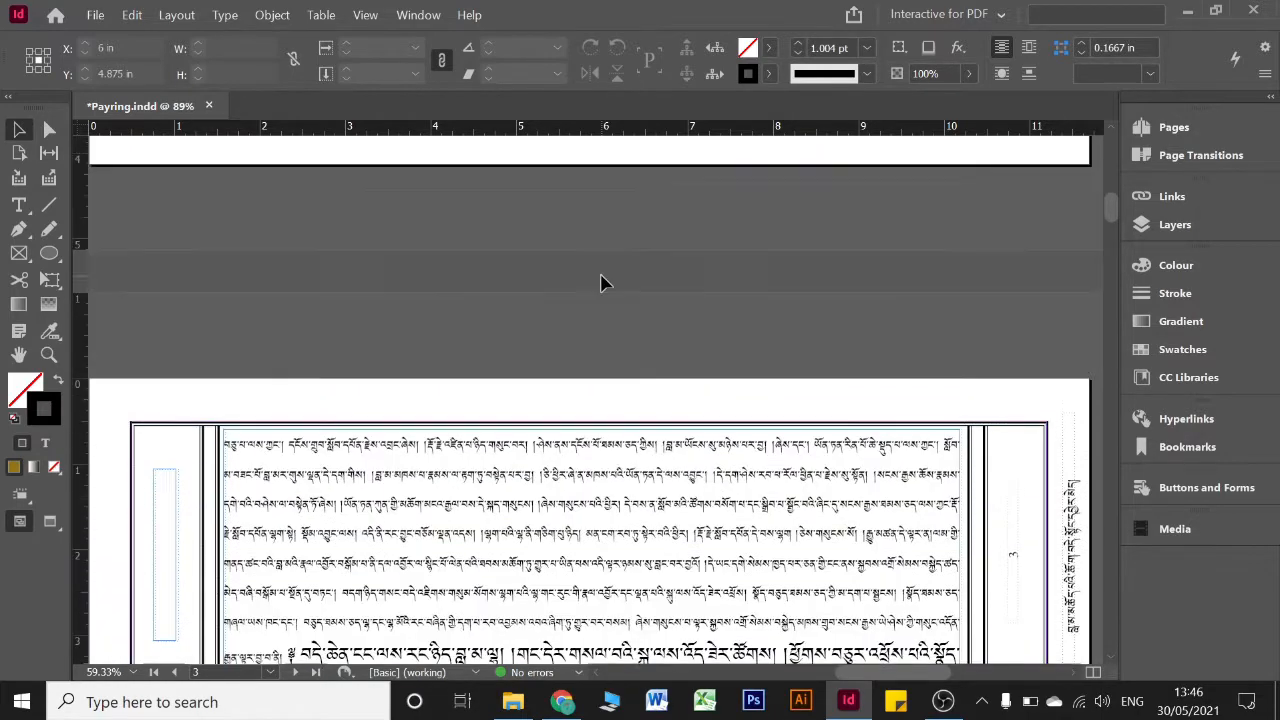
pyautogui.hscroll(-6, 603, 285)
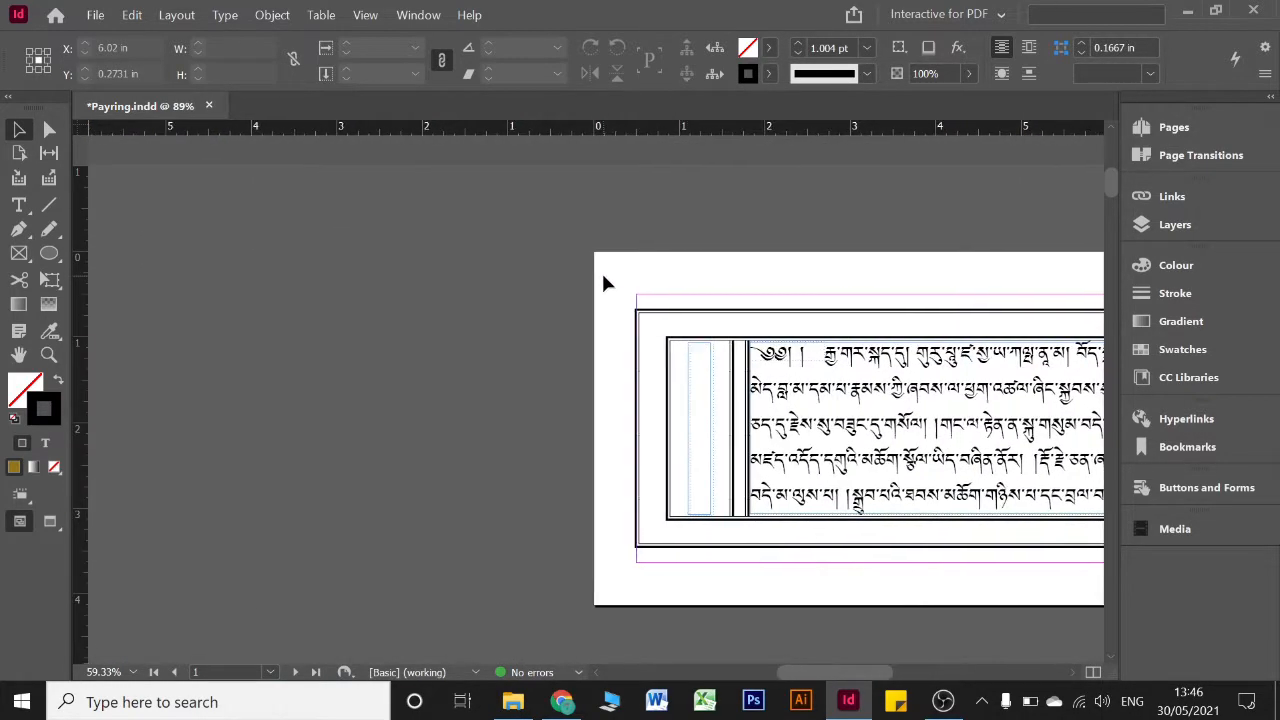
pyautogui.scroll(-6, 605, 285)
pyautogui.hscroll(-6, 610, 285)
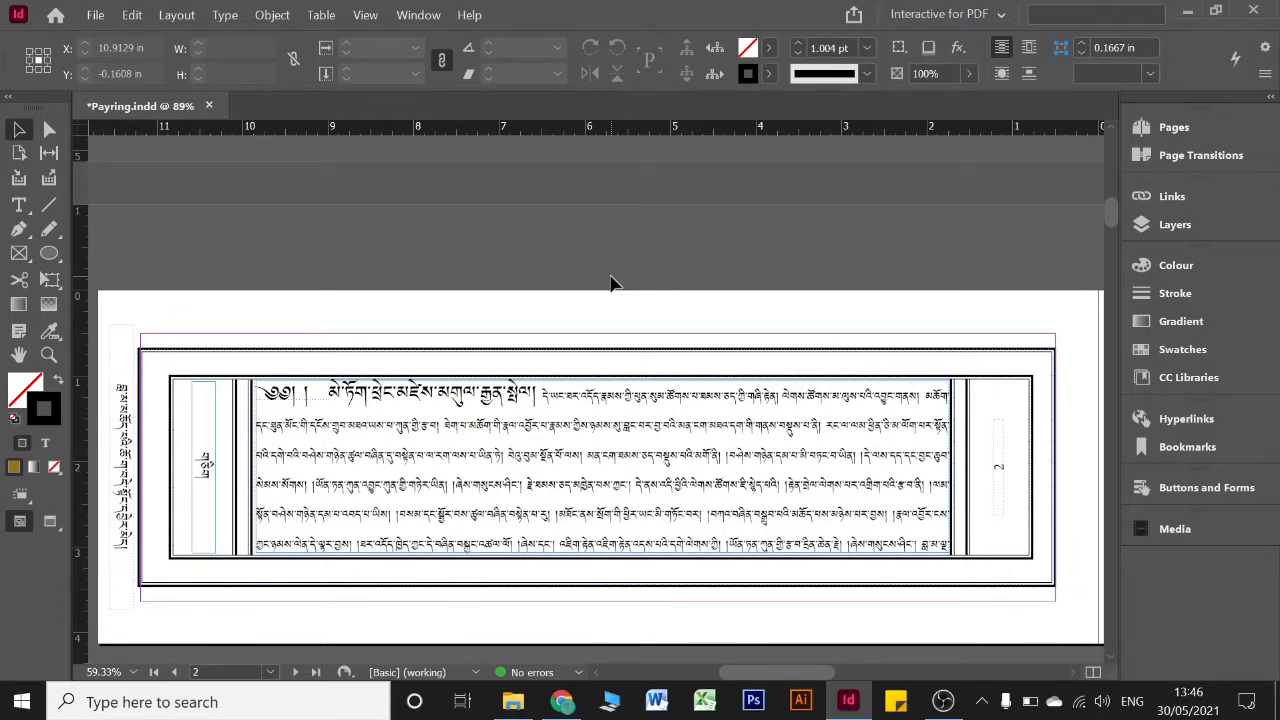
pyautogui.scroll(10, 612, 283)
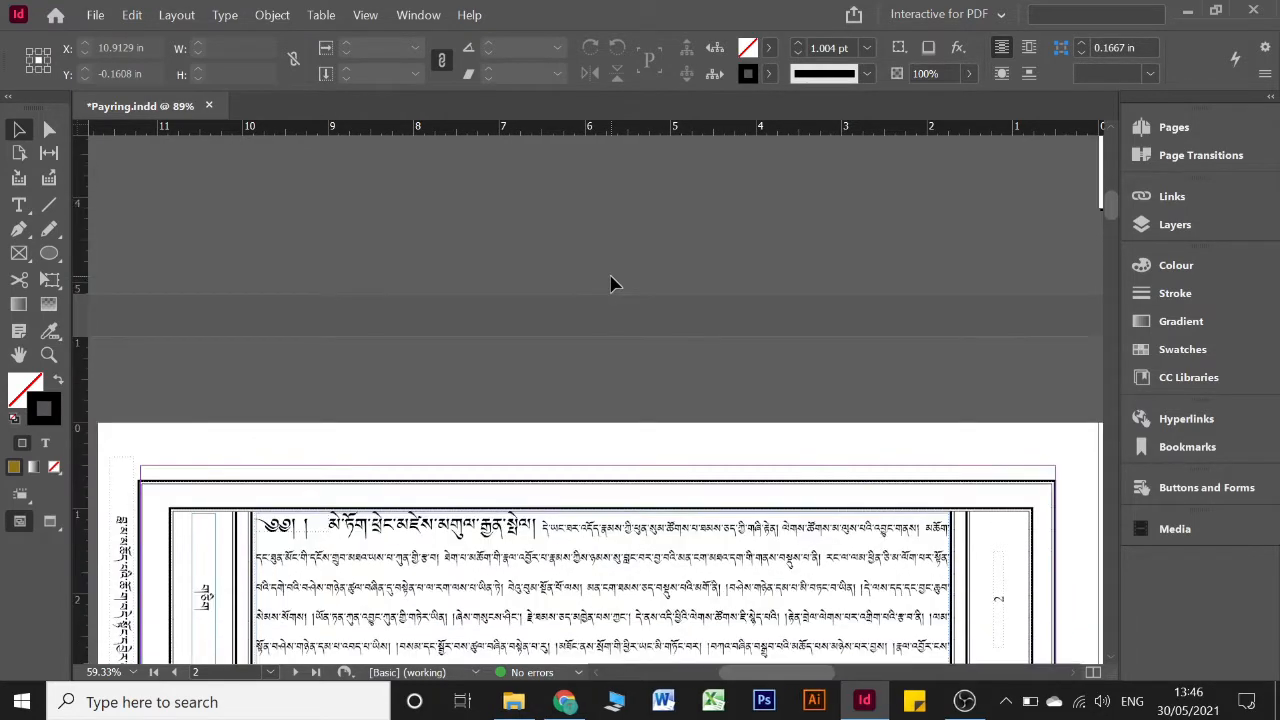
pyautogui.hscroll(6, 612, 284)
pyautogui.hscroll(6, 612, 280)
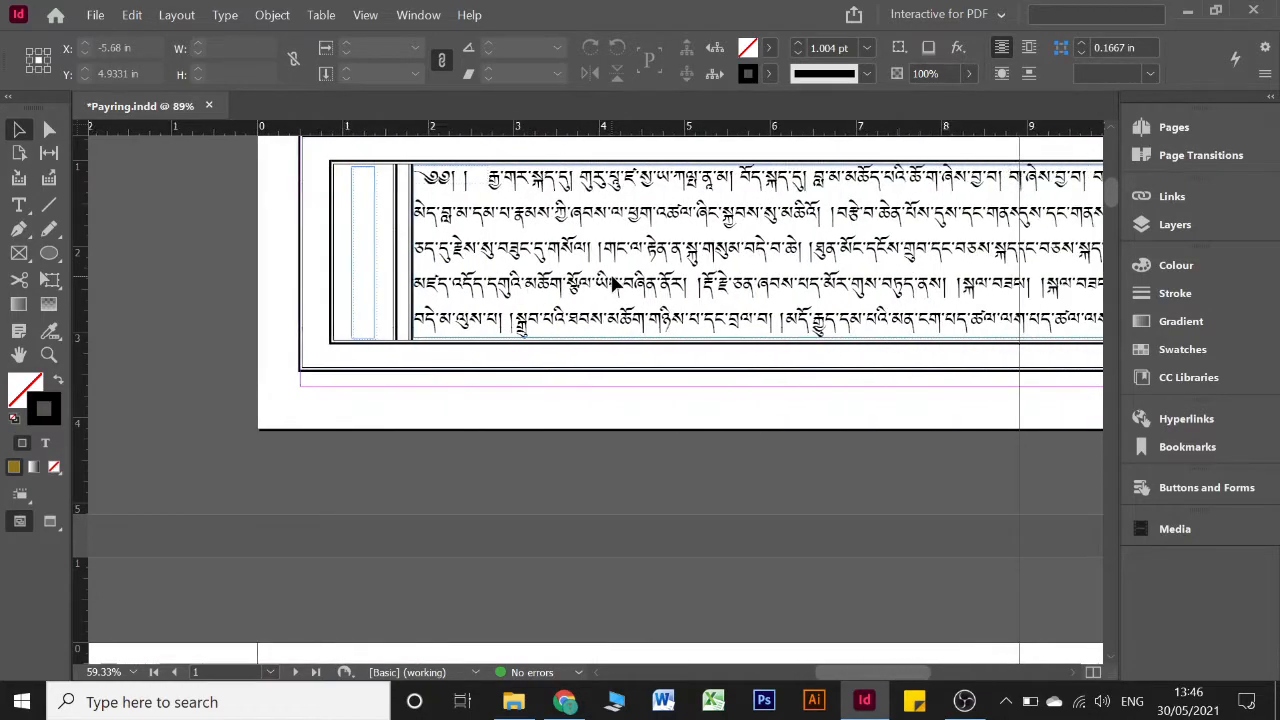
pyautogui.scroll(4, 612, 280)
pyautogui.scroll(6, 612, 285)
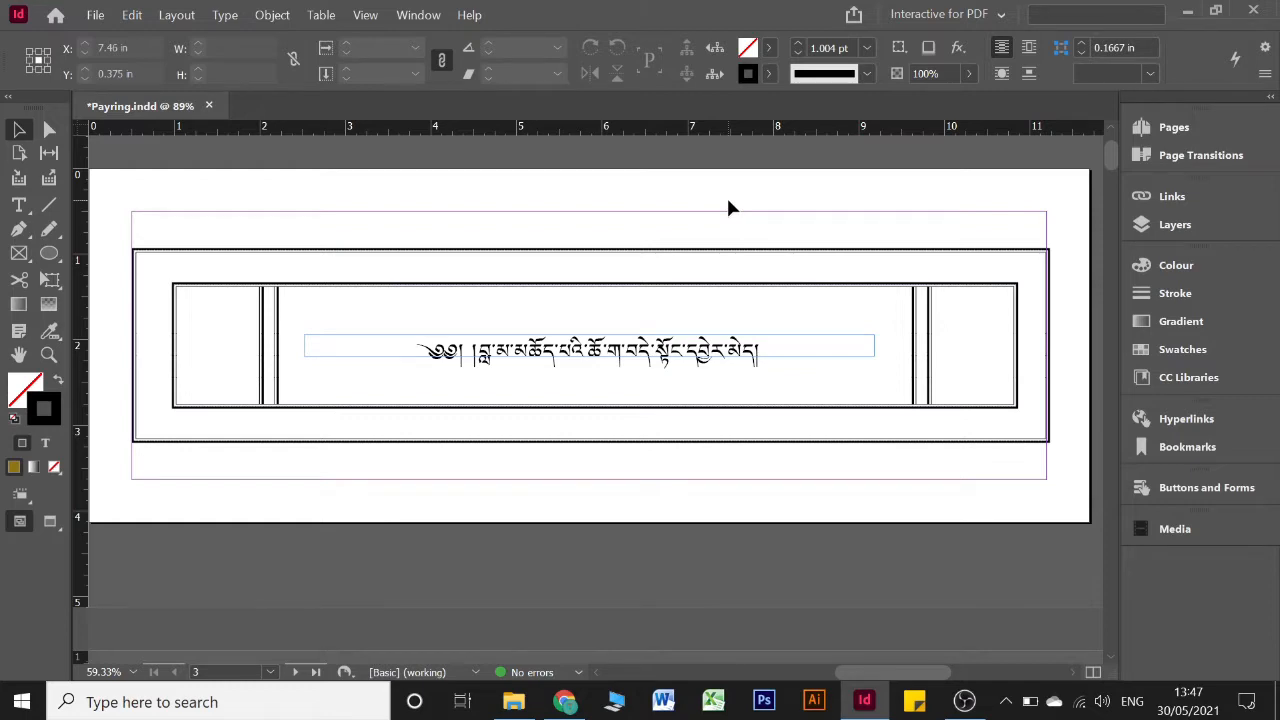
# Step: Examine the title page's double border, side columns and margins in the Payring document
pyautogui.scroll(-3, 728, 207)
pyautogui.scroll(4, 728, 207)
pyautogui.scroll(1, 729, 207)
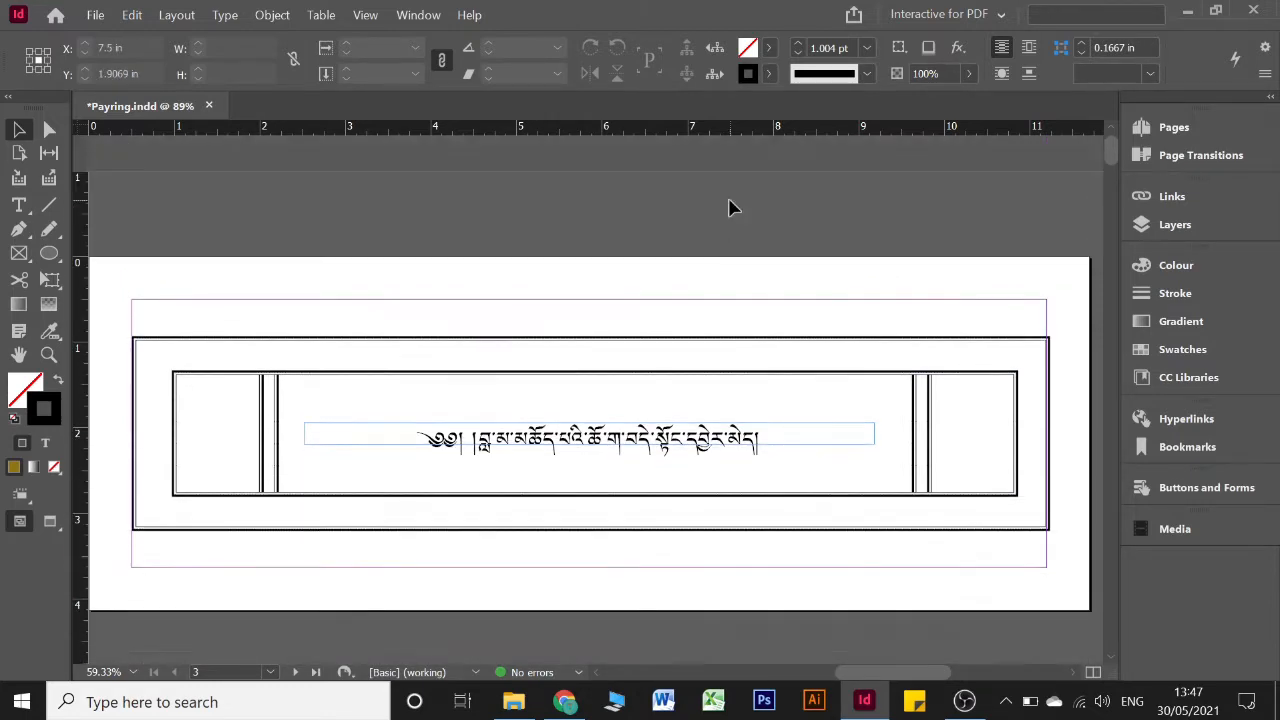
pyautogui.scroll(-2, 729, 207)
pyautogui.scroll(-1, 729, 207)
pyautogui.scroll(2, 730, 207)
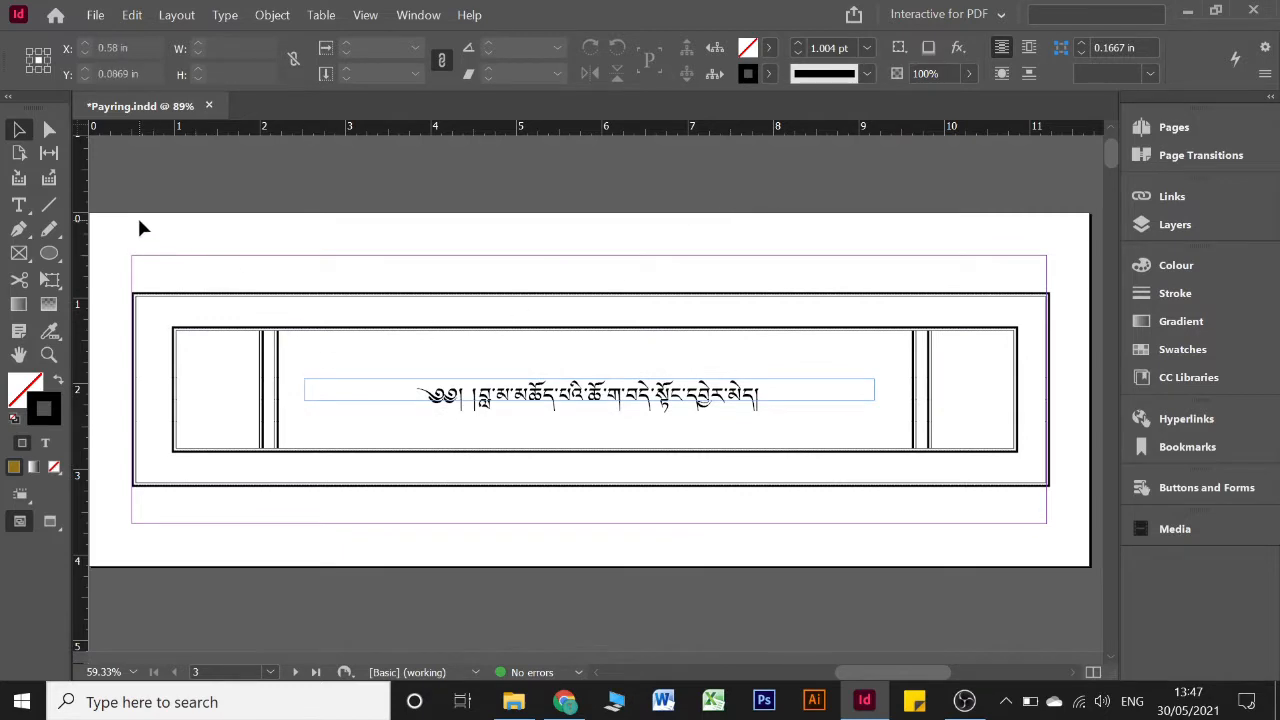
pyautogui.moveTo(138, 220); pyautogui.dragTo(1048, 330)
pyautogui.moveTo(358, 214); pyautogui.dragTo(1056, 320)
pyautogui.moveTo(991, 272); pyautogui.dragTo(1062, 332)
pyautogui.moveTo(842, 266); pyautogui.dragTo(993, 341)
pyautogui.scroll(-4, 714, 205)
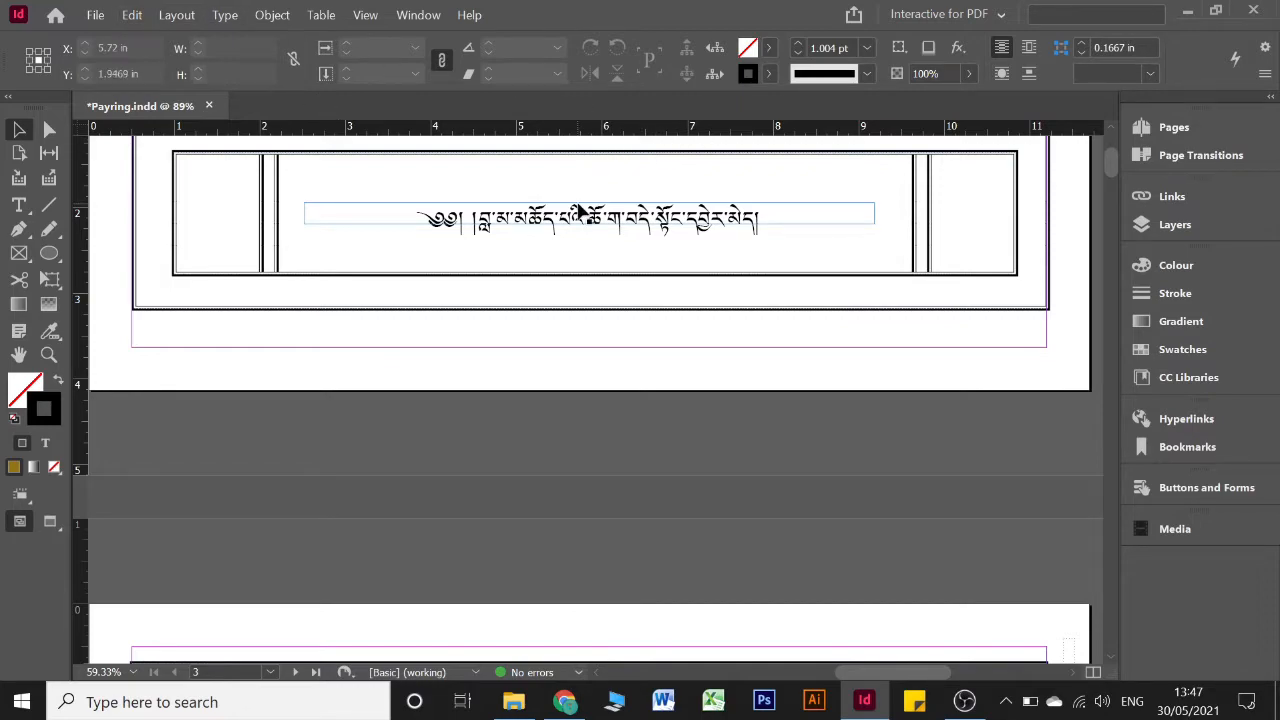
pyautogui.scroll(2, 578, 210)
# Step: Start a new print document based on the Pecha A4 document preset
pyautogui.click(95, 15)
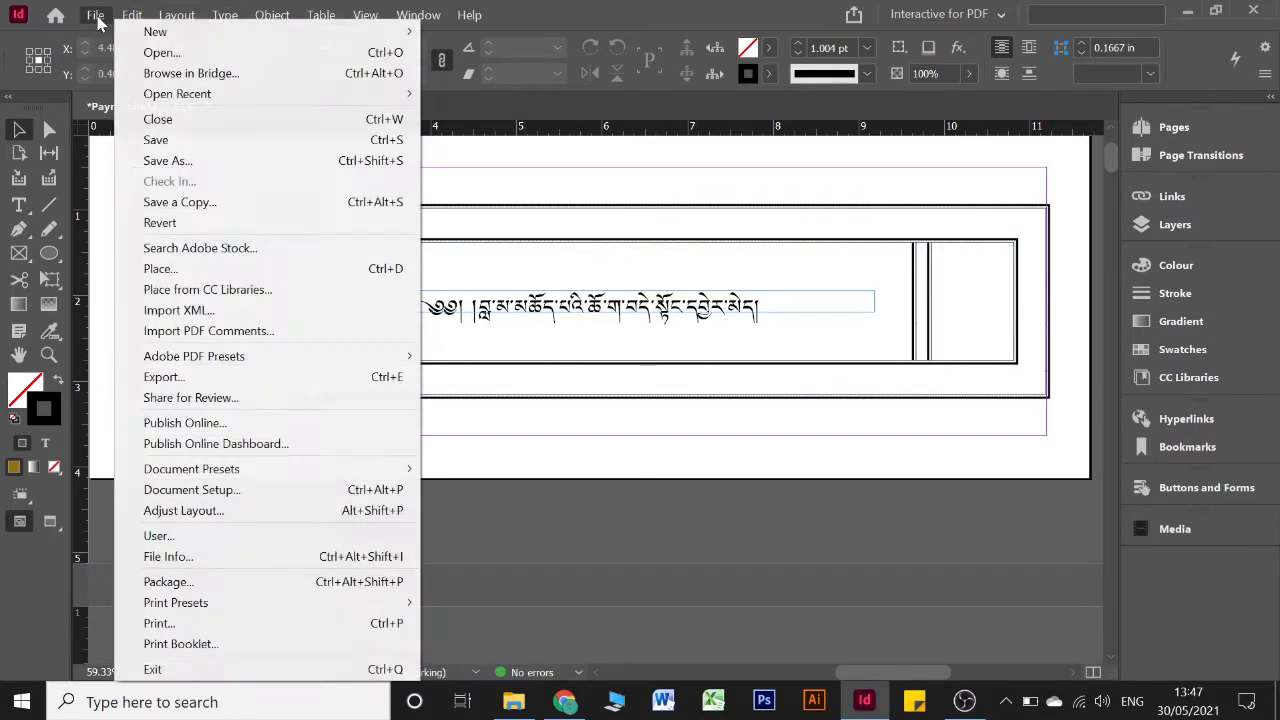
pyautogui.moveTo(200, 31)
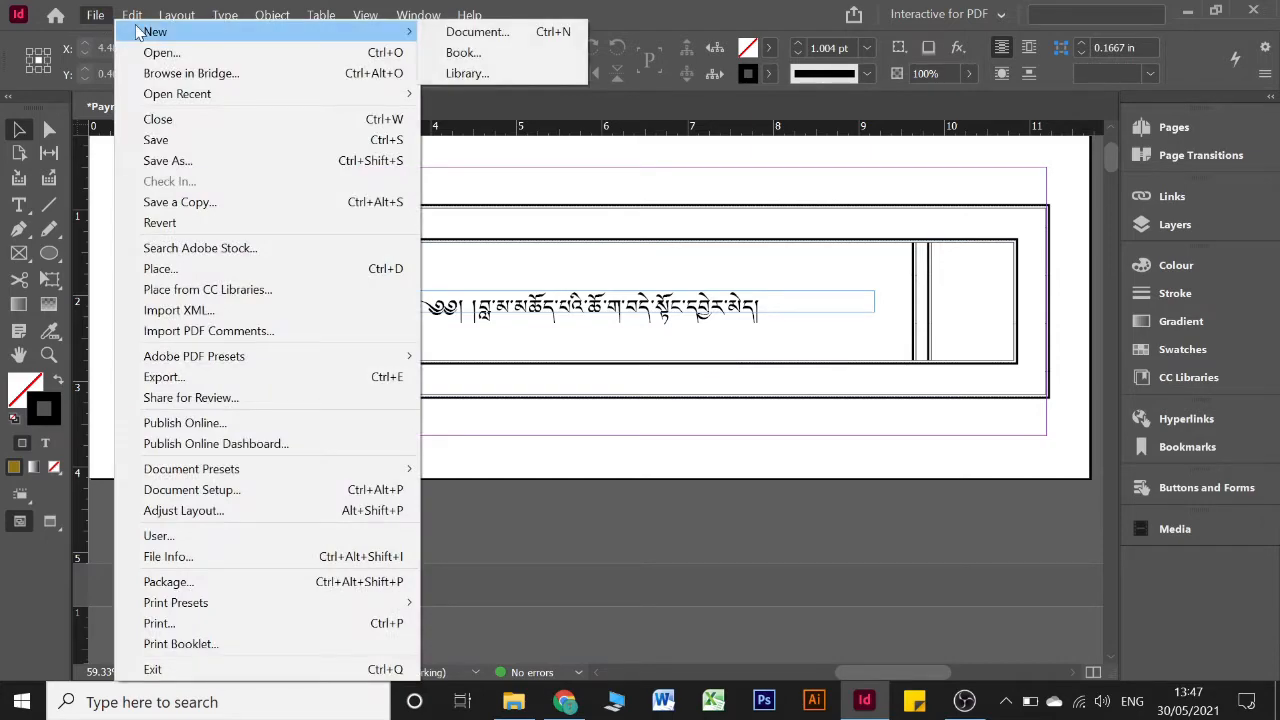
pyautogui.click(476, 33)
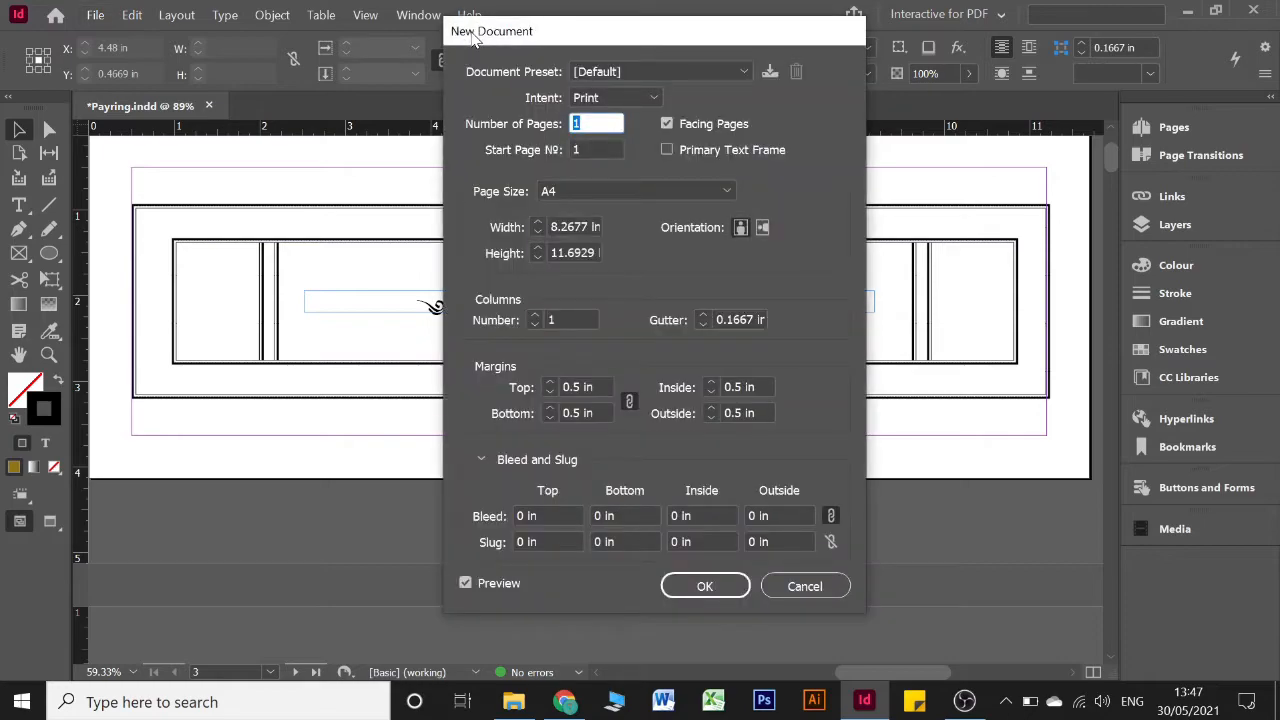
pyautogui.click(661, 70)
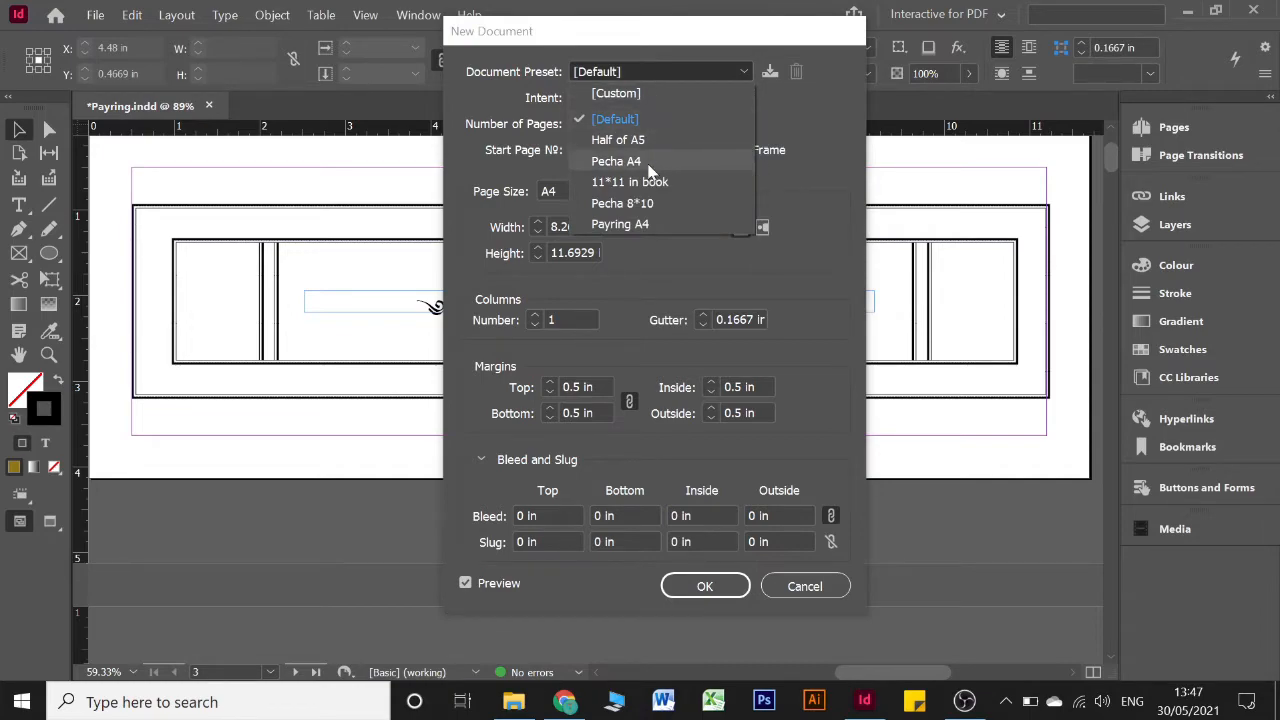
pyautogui.press('Escape')
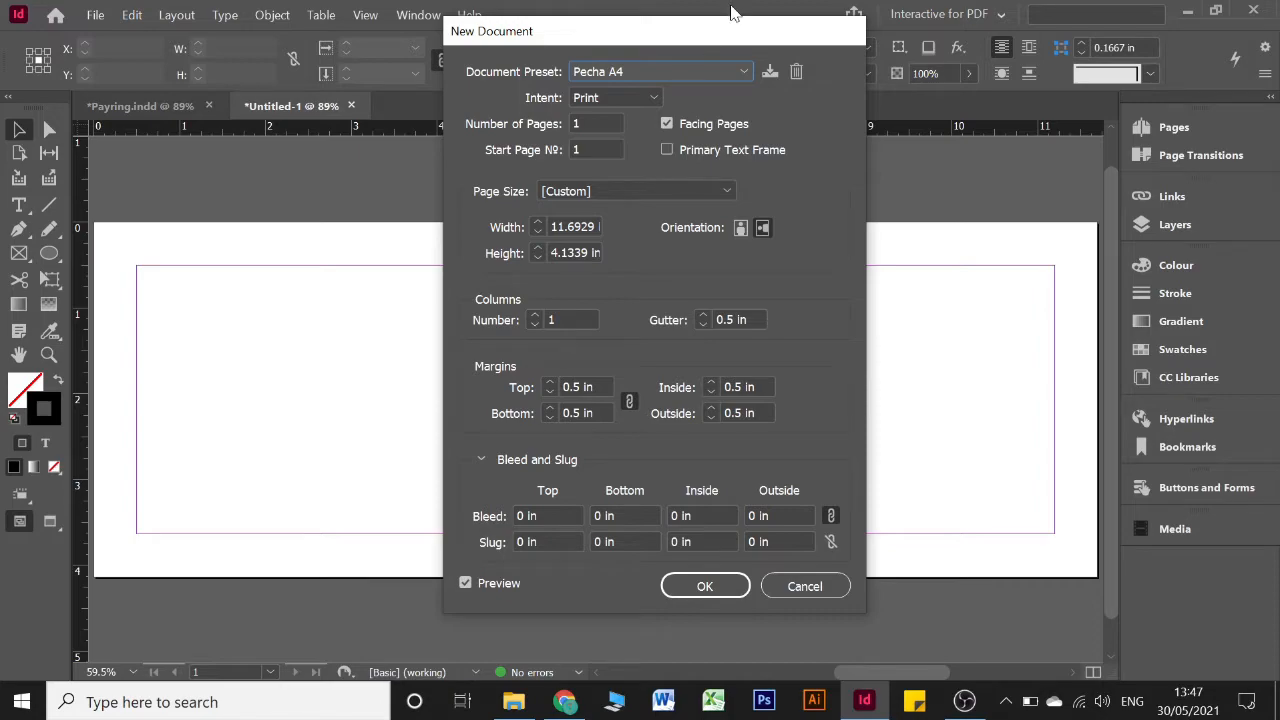
pyautogui.moveTo(742, 36); pyautogui.dragTo(705, 35)
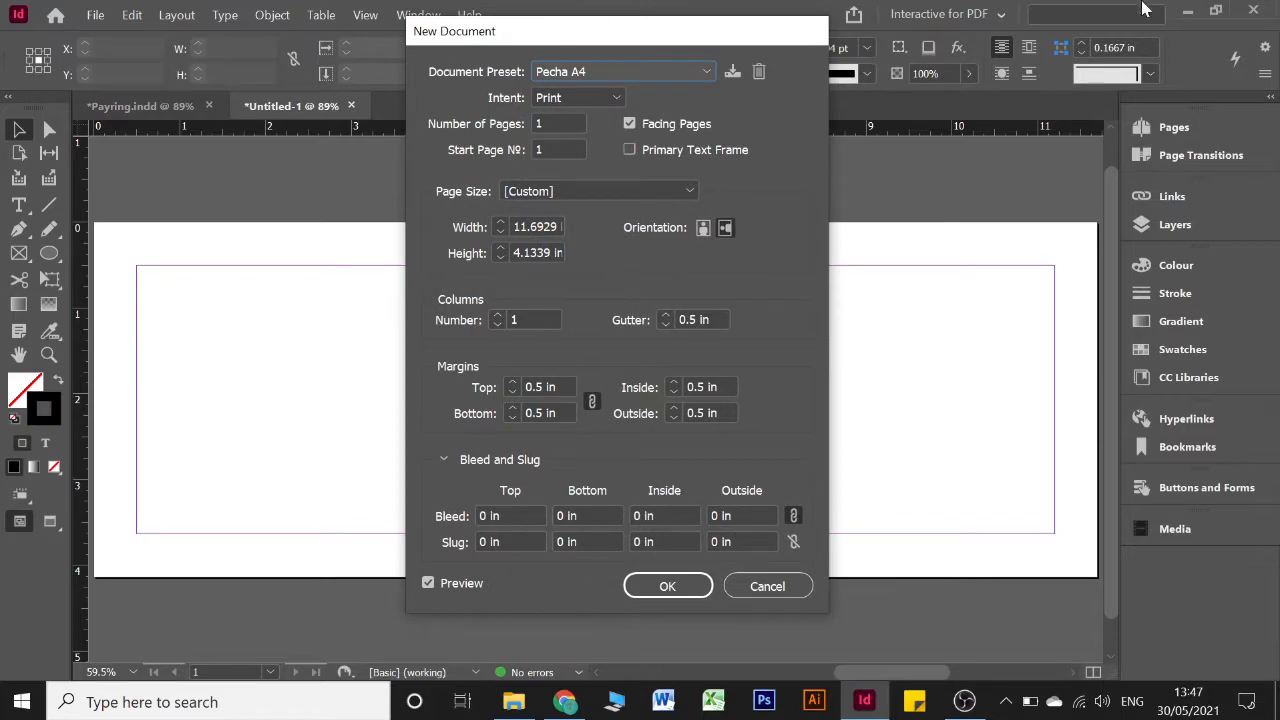
# Step: Set the new document's page size to A4 and divide its height by 2, giving 4.1339 in
pyautogui.click(648, 190)
pyautogui.click(648, 190)
pyautogui.click(648, 190)
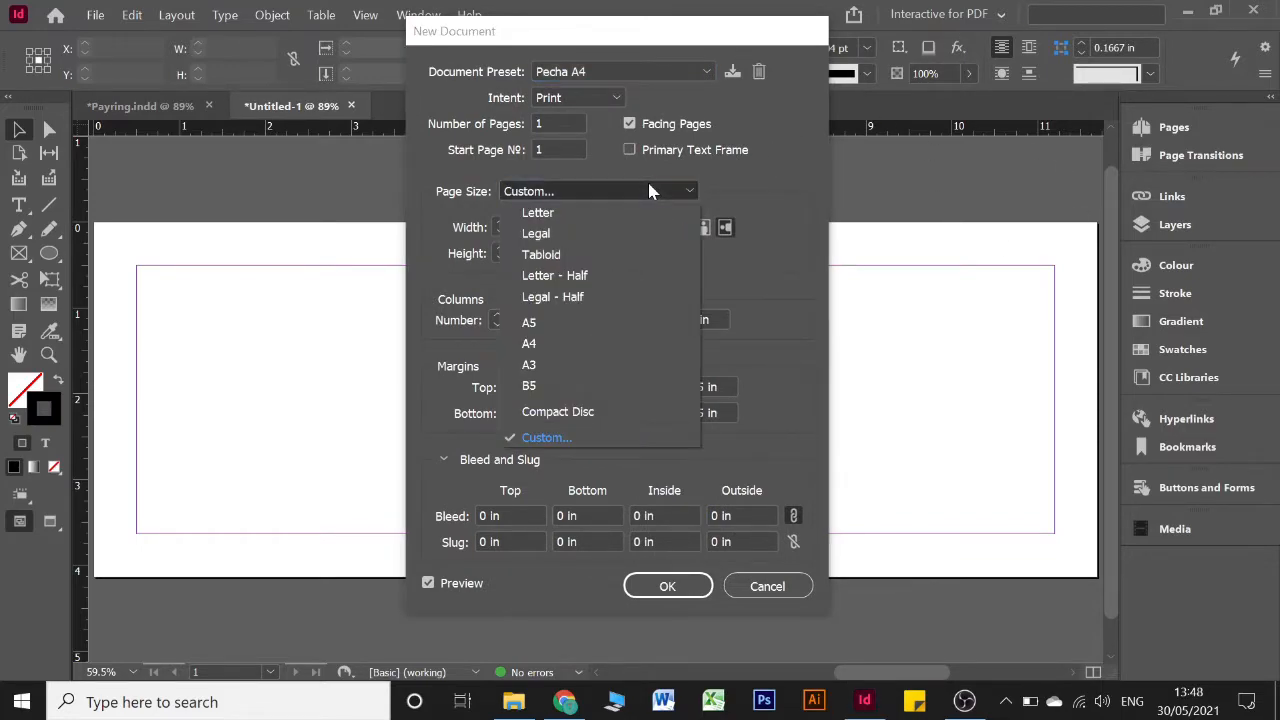
pyautogui.click(527, 345)
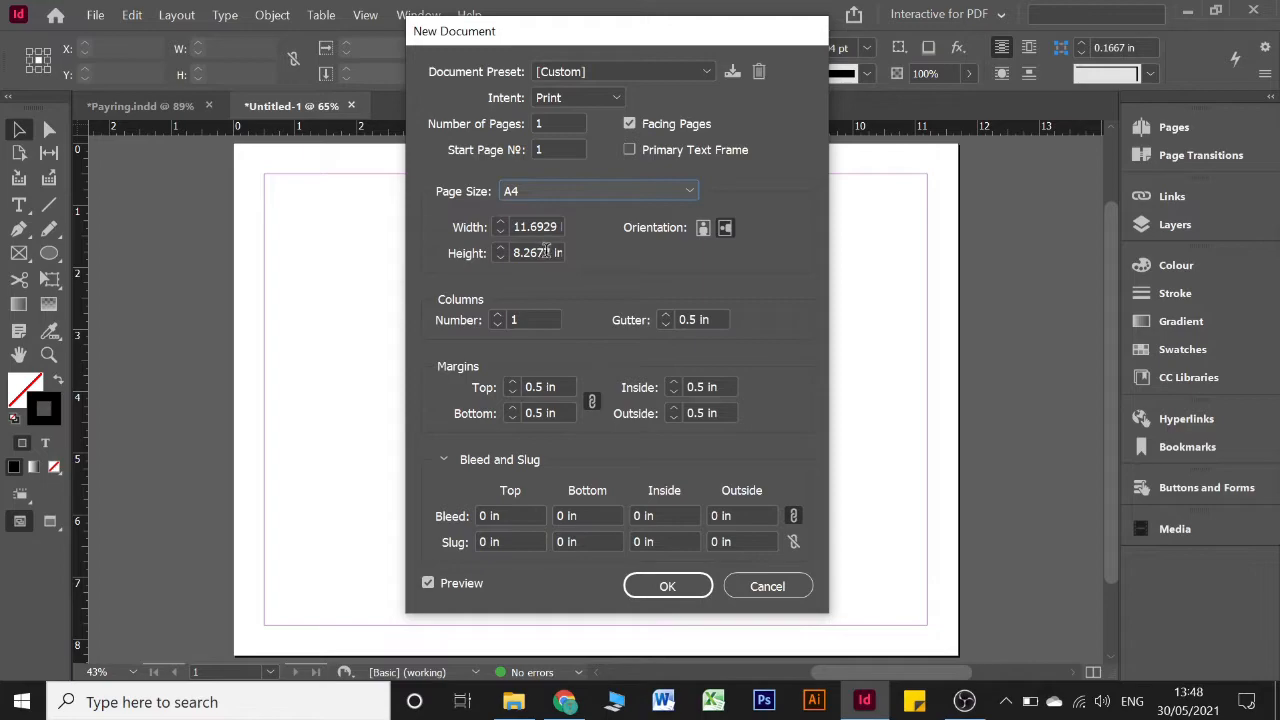
pyautogui.click(546, 252)
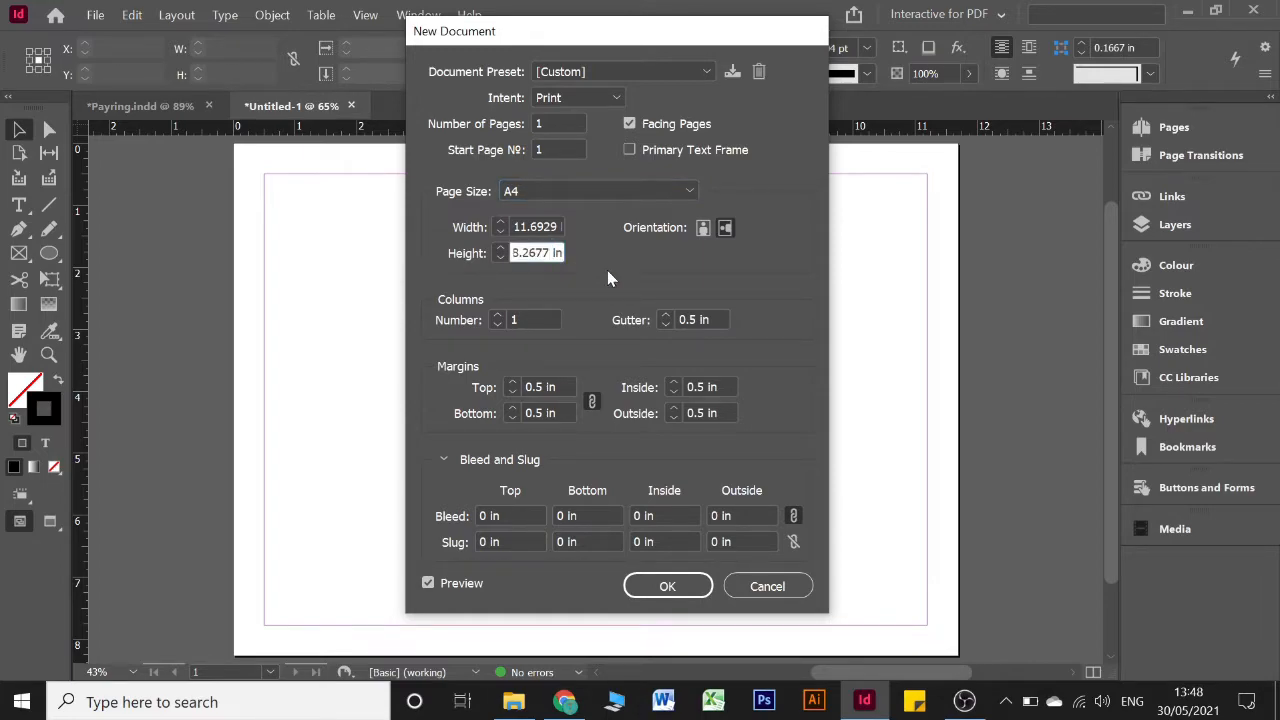
pyautogui.write('/2')
pyautogui.click(557, 224)
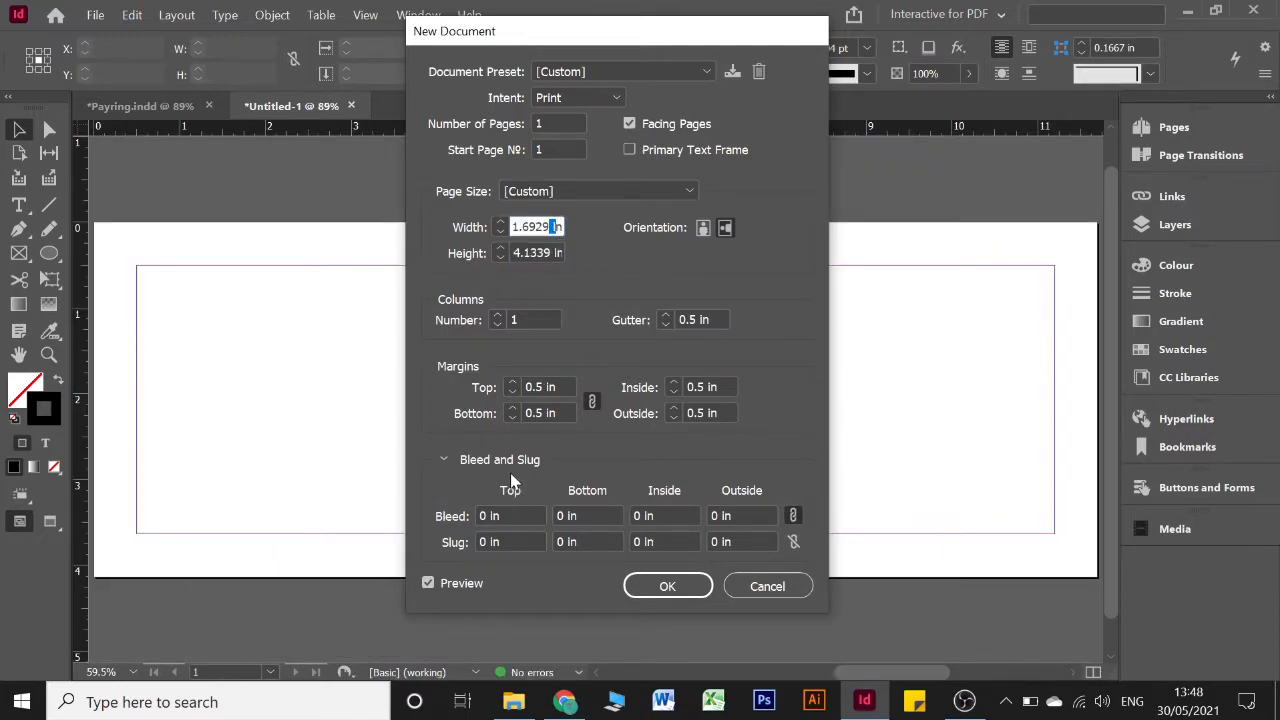
# Step: Try a 0.125 in bleed on all four sides of the new document and reset it
pyautogui.click(442, 459)
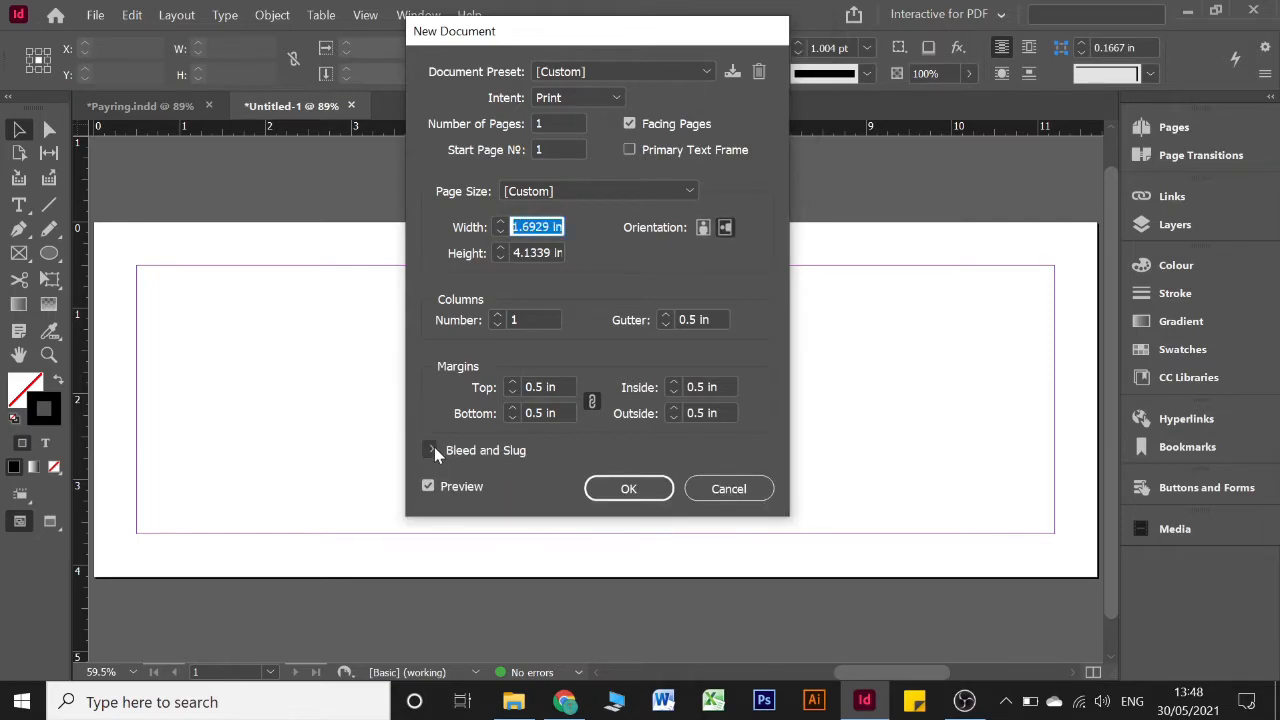
pyautogui.click(434, 450)
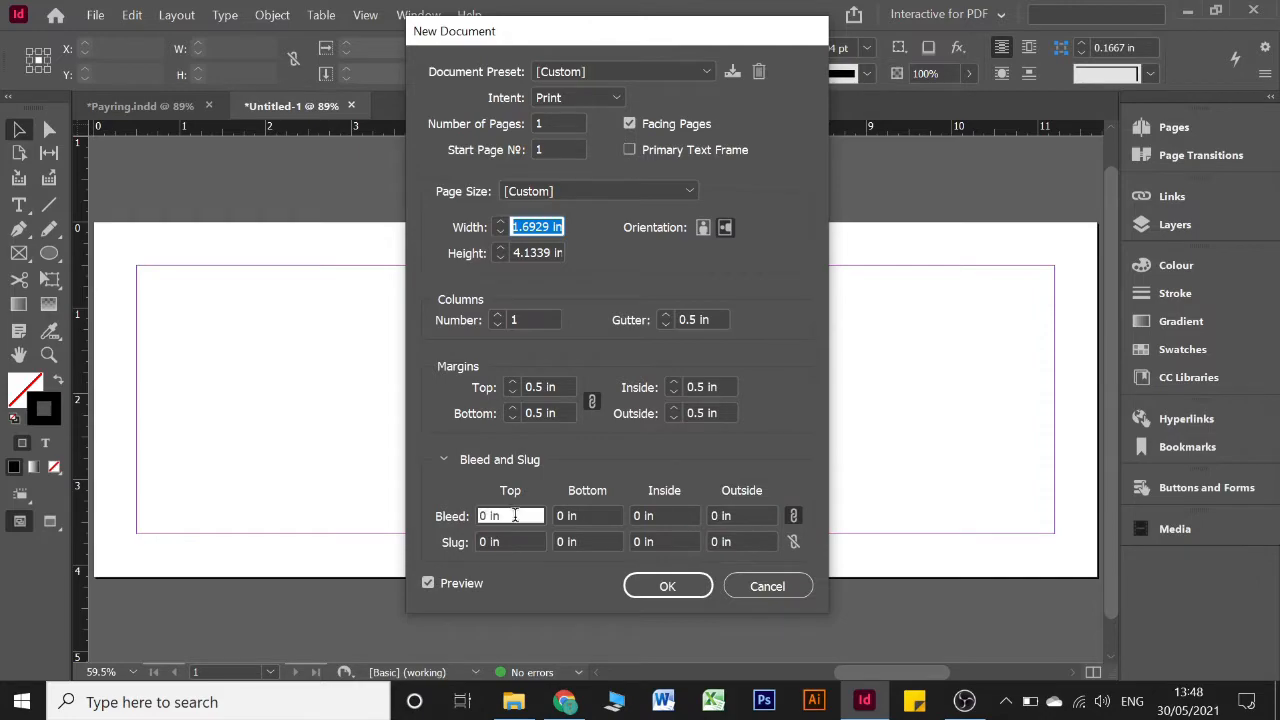
pyautogui.click(514, 515)
pyautogui.press('Up')
pyautogui.press('Up')
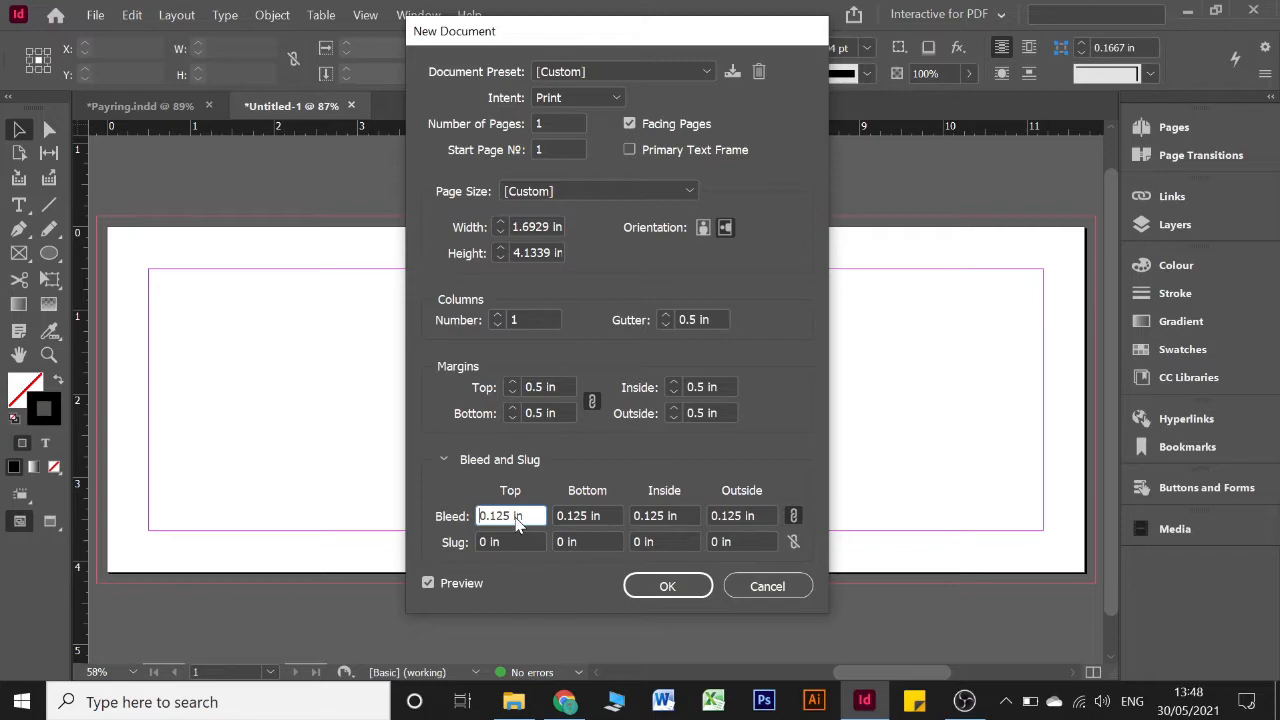
pyautogui.press('Down')
pyautogui.press('Down')
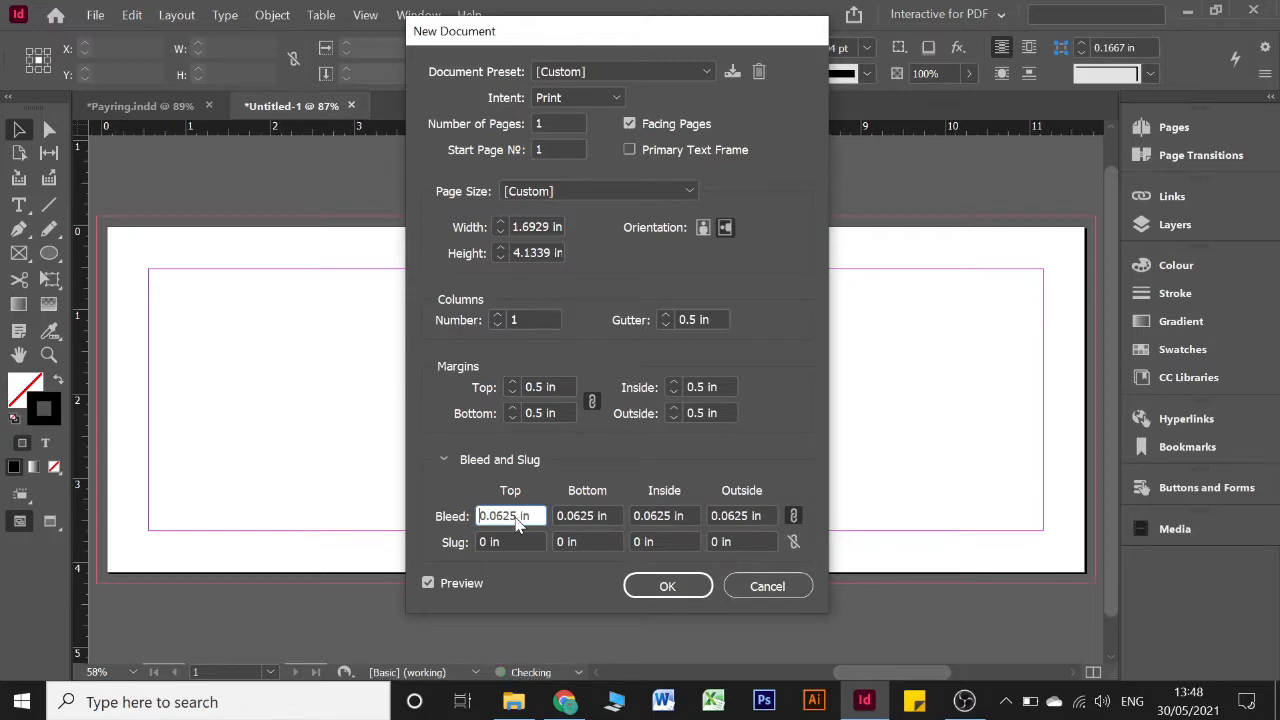
# Step: Create the new document and switch the workspace to Essentials Classic
pyautogui.click(671, 593)
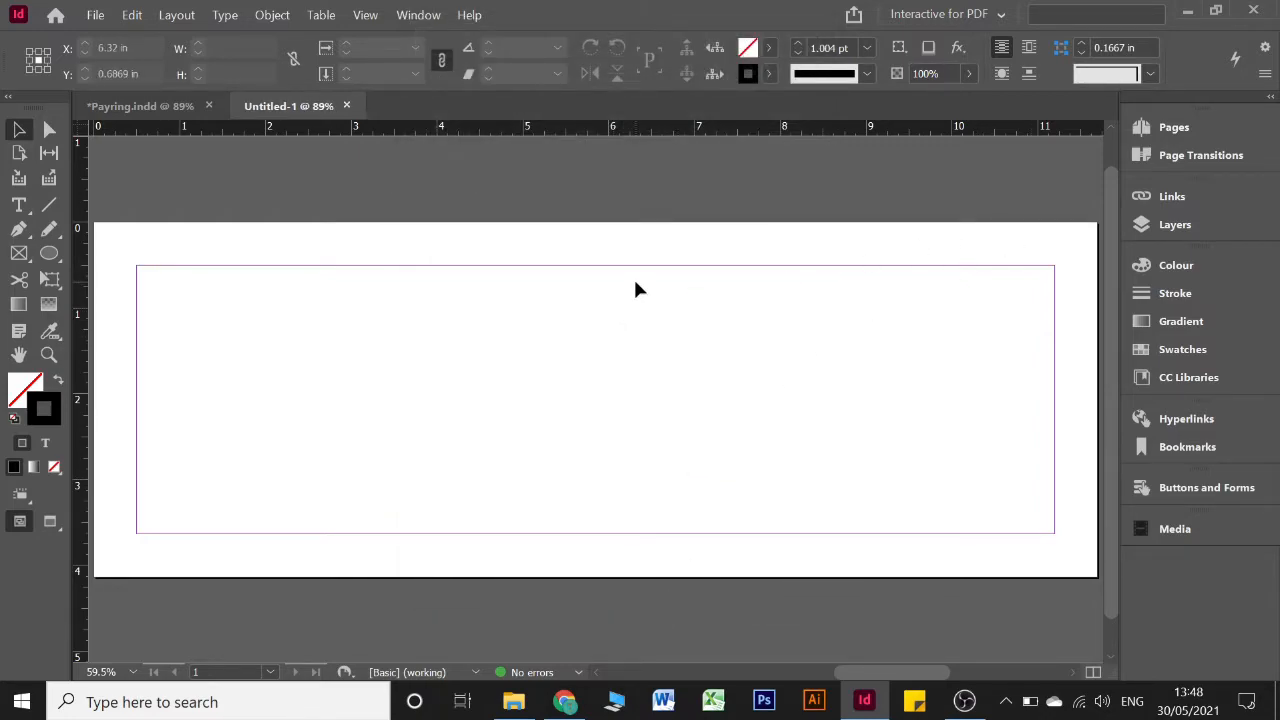
pyautogui.click(965, 14)
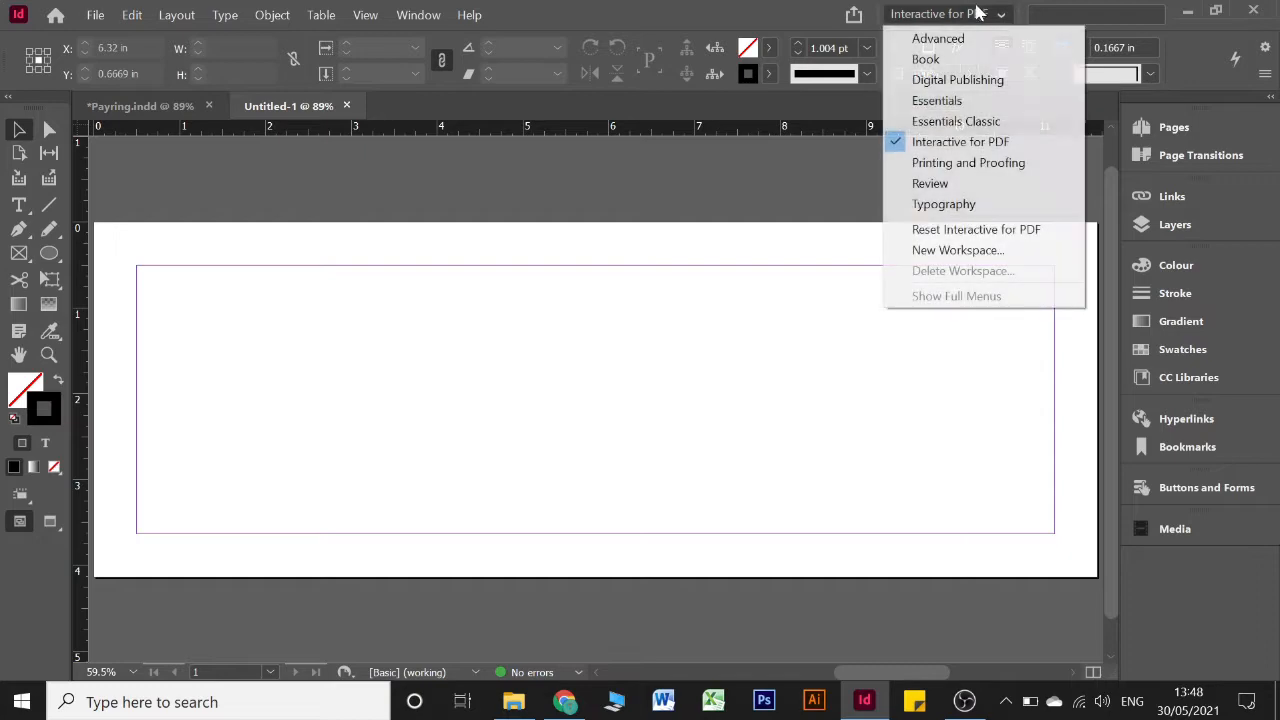
pyautogui.click(980, 121)
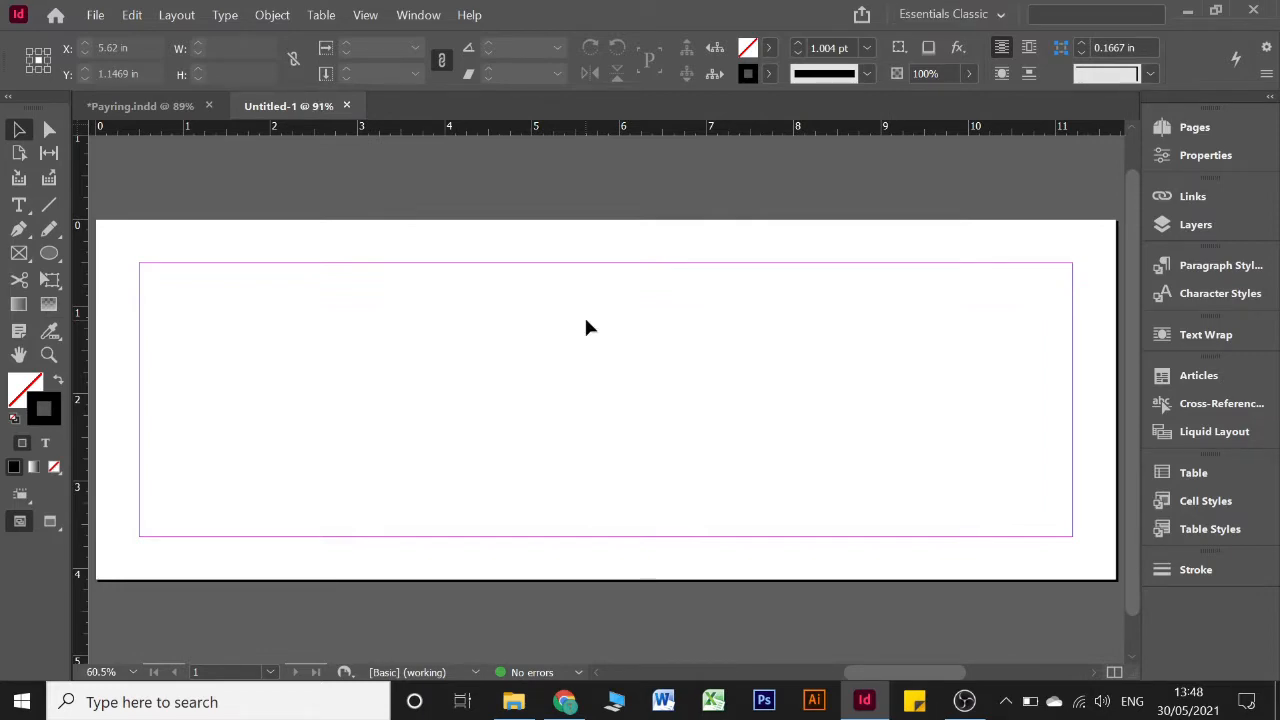
# Step: Add a second page based on A-Master to the new document and return to page 1
pyautogui.click(1172, 127)
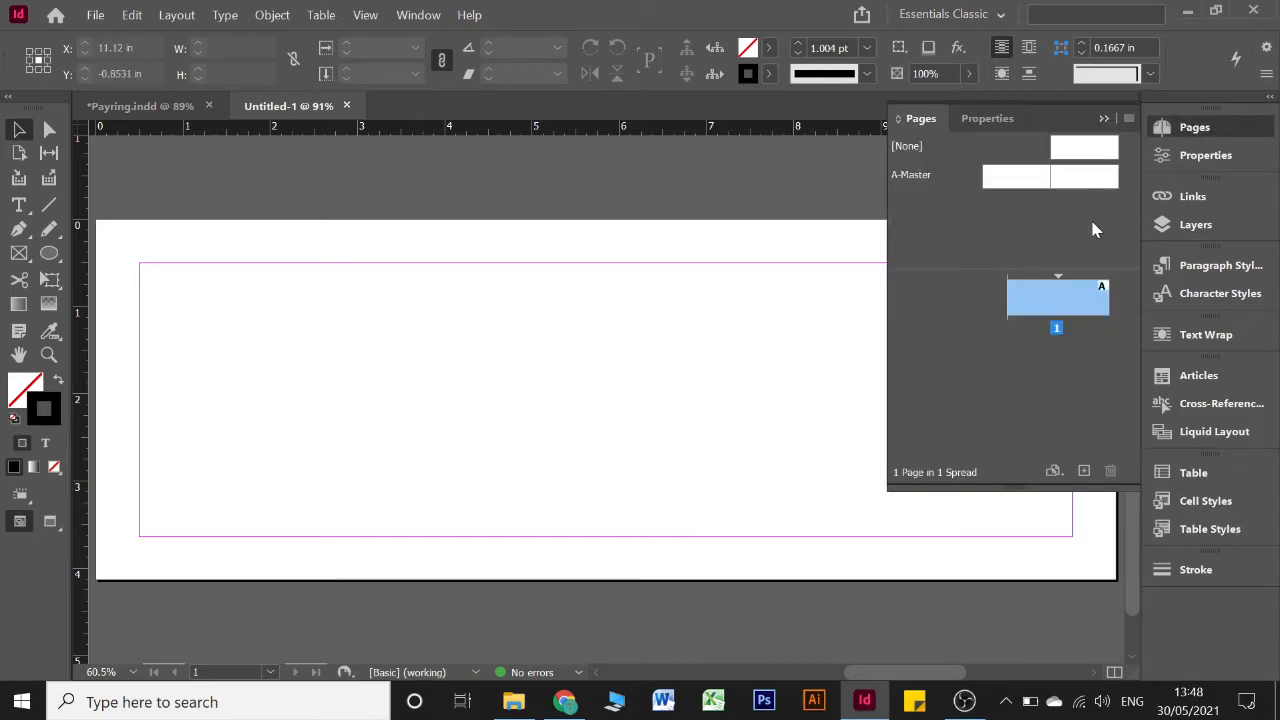
pyautogui.click(1082, 473)
pyautogui.click(1020, 303)
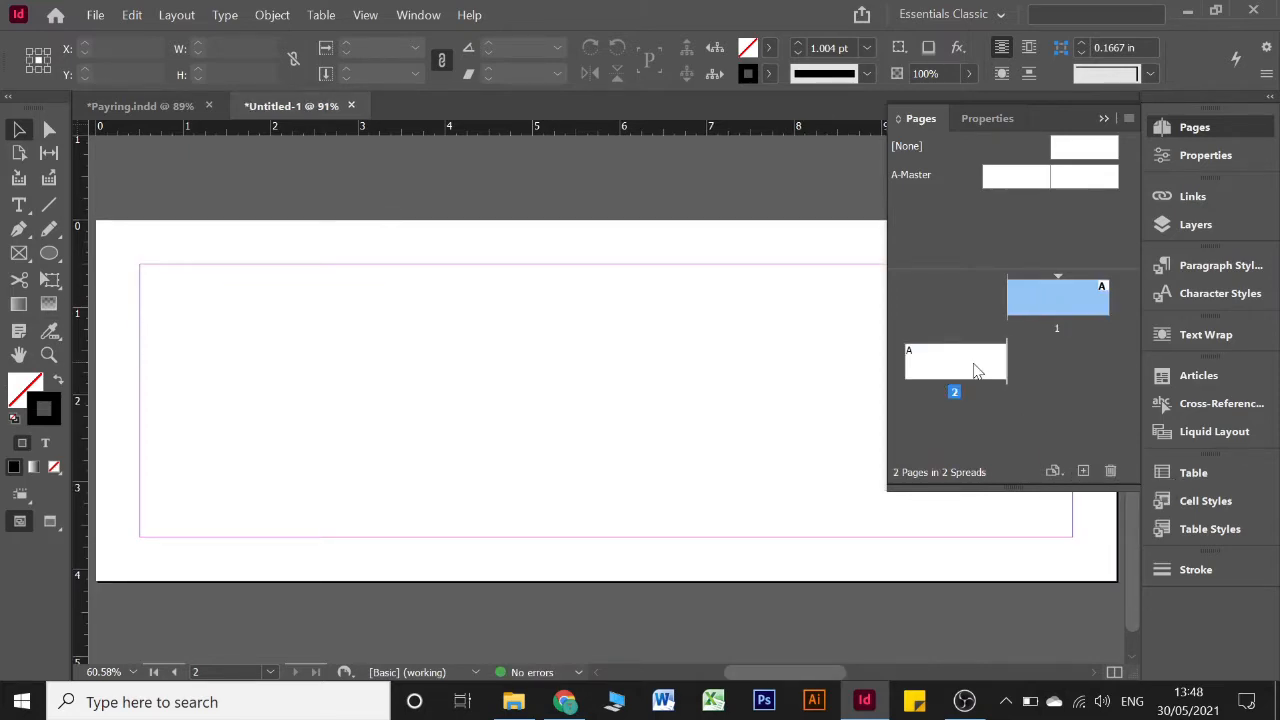
pyautogui.click(977, 371)
pyautogui.doubleClick(1060, 300)
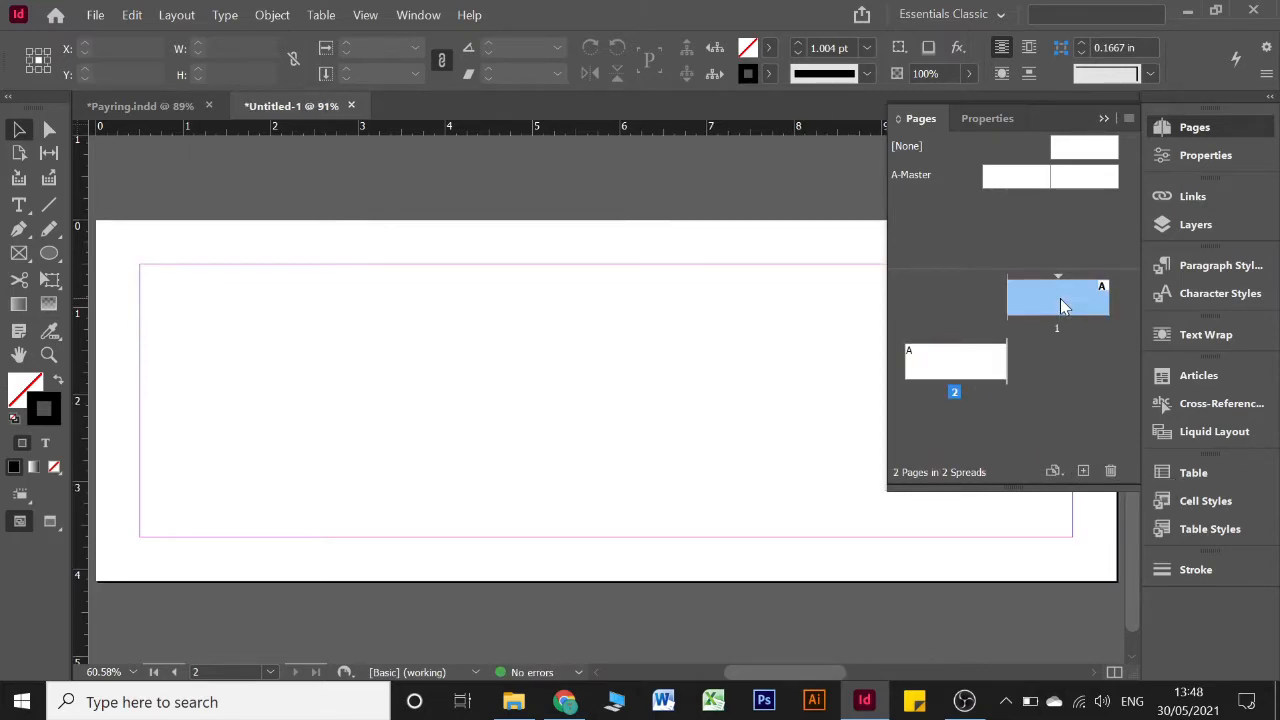
pyautogui.click(1105, 121)
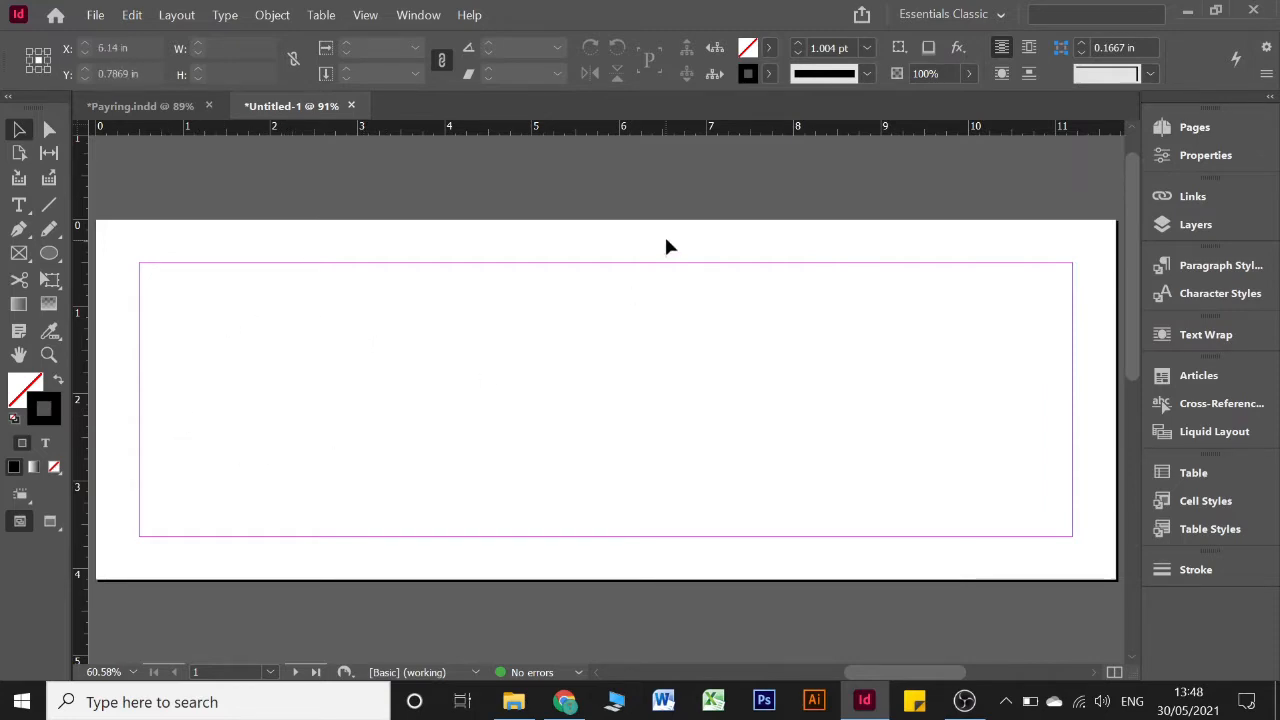
pyautogui.moveTo(647, 248); pyautogui.dragTo(432, 454)
pyautogui.moveTo(137, 243); pyautogui.dragTo(372, 321)
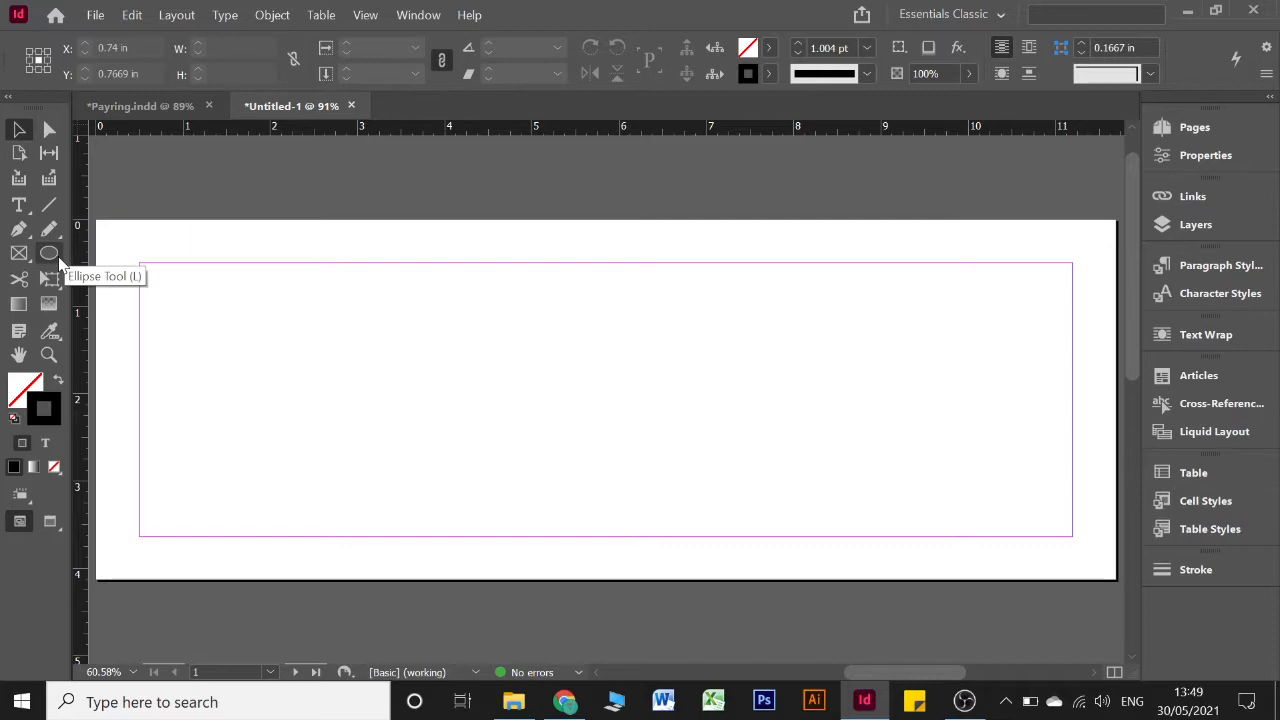
# Step: Magnify the screen with Windows Magnifier to examine the shape tools in the toolbox
pyautogui.press('super+plus')
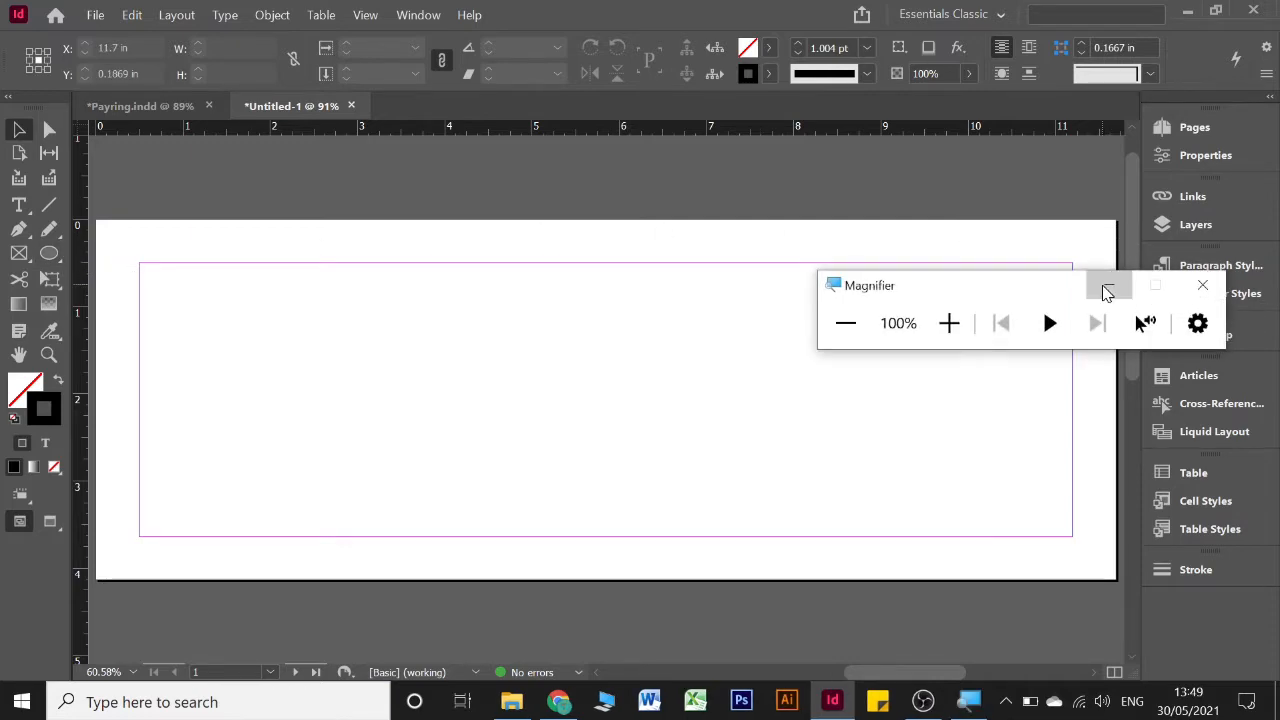
pyautogui.click(1108, 291)
pyautogui.press('super+plus')
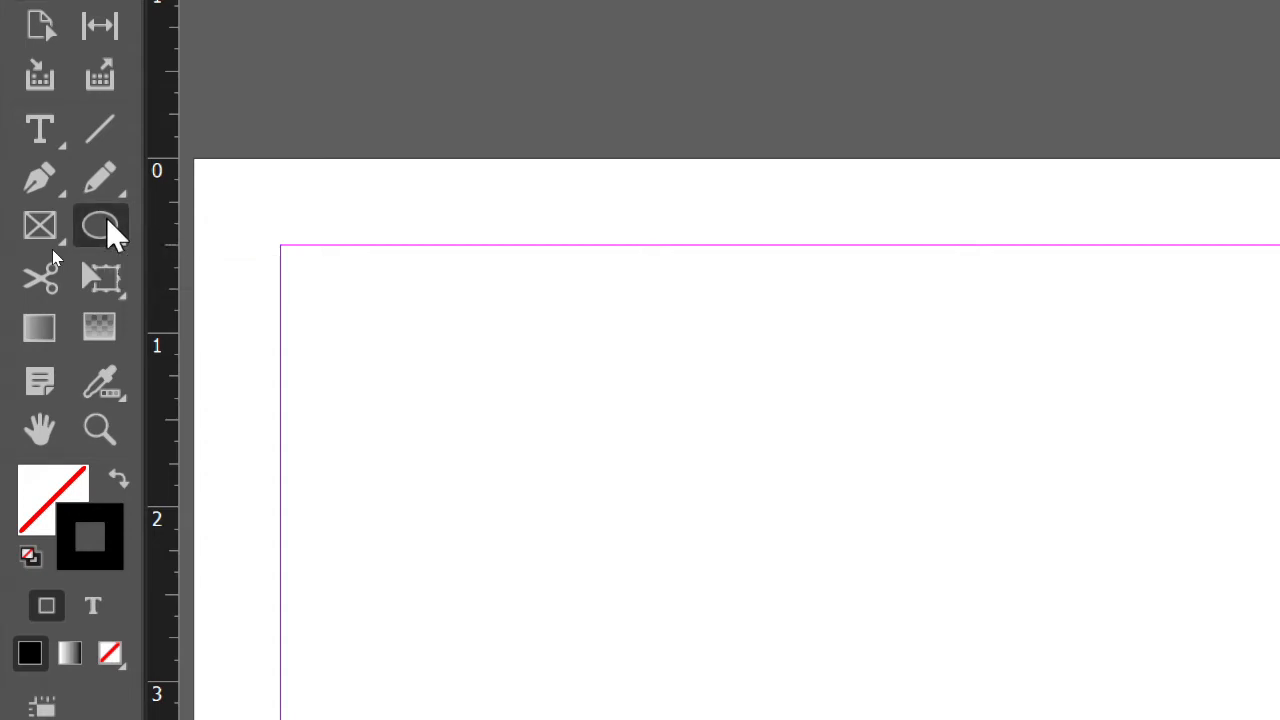
# Step: Draw a rectangle about 10.69 by 3.13 in along the margin guides of page 1
pyautogui.click(106, 217)
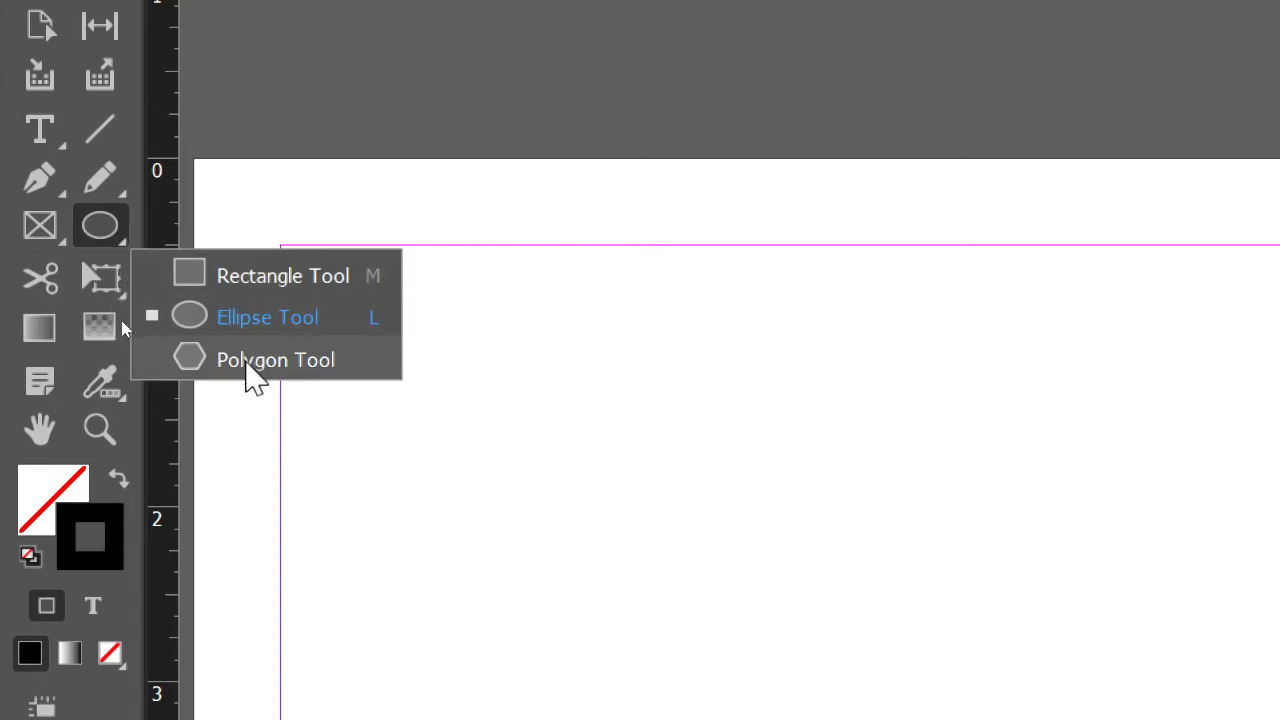
pyautogui.click(340, 285)
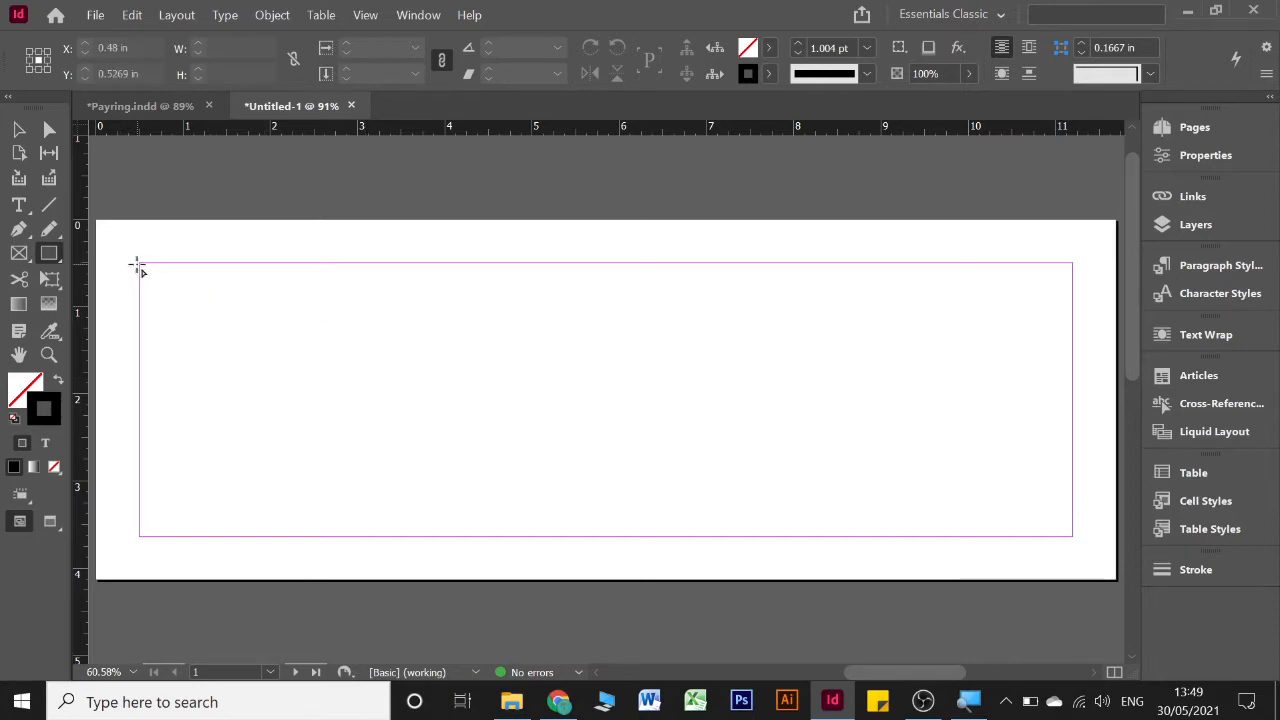
pyautogui.moveTo(139, 264)
pyautogui.mouseDown()
pyautogui.moveTo(323, 343)
pyautogui.moveTo(752, 490)
pyautogui.moveTo(1075, 540)
pyautogui.mouseUp()
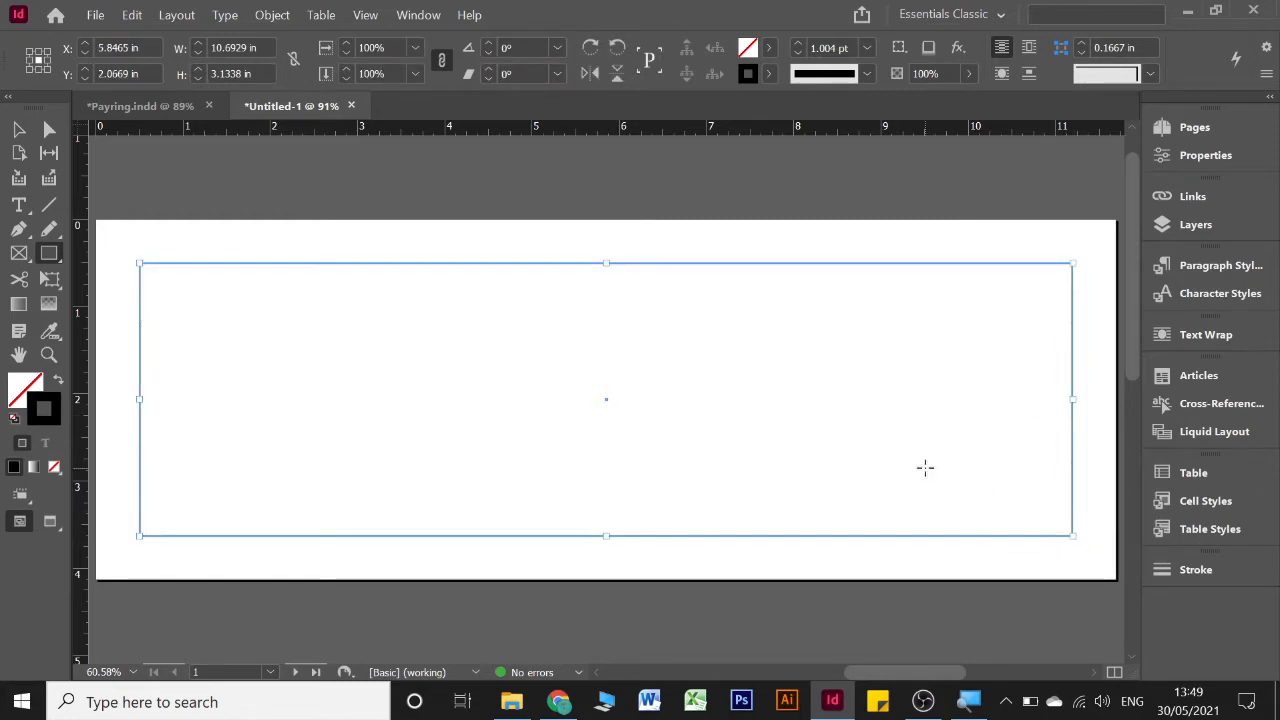
# Step: Set the rectangle's stroke to 5 pt with the Thin - Thin stroke style
pyautogui.click(801, 44)
pyautogui.click(801, 44)
pyautogui.click(801, 44)
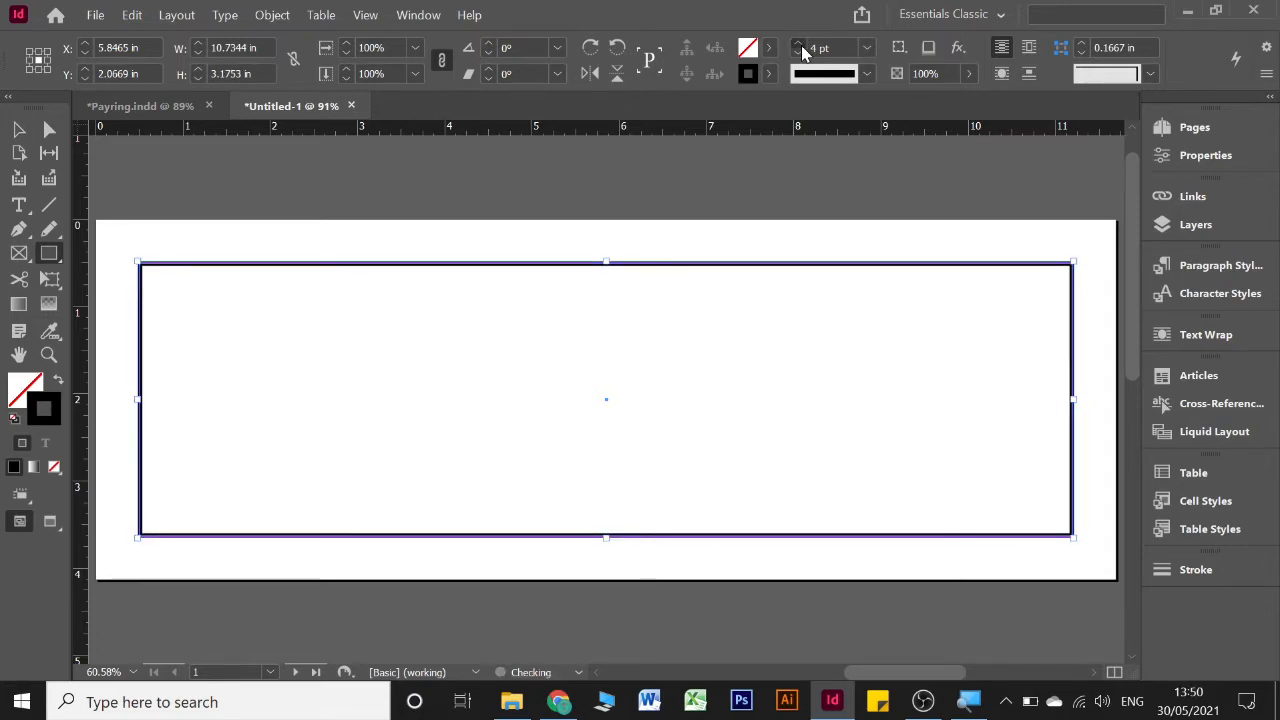
pyautogui.click(801, 45)
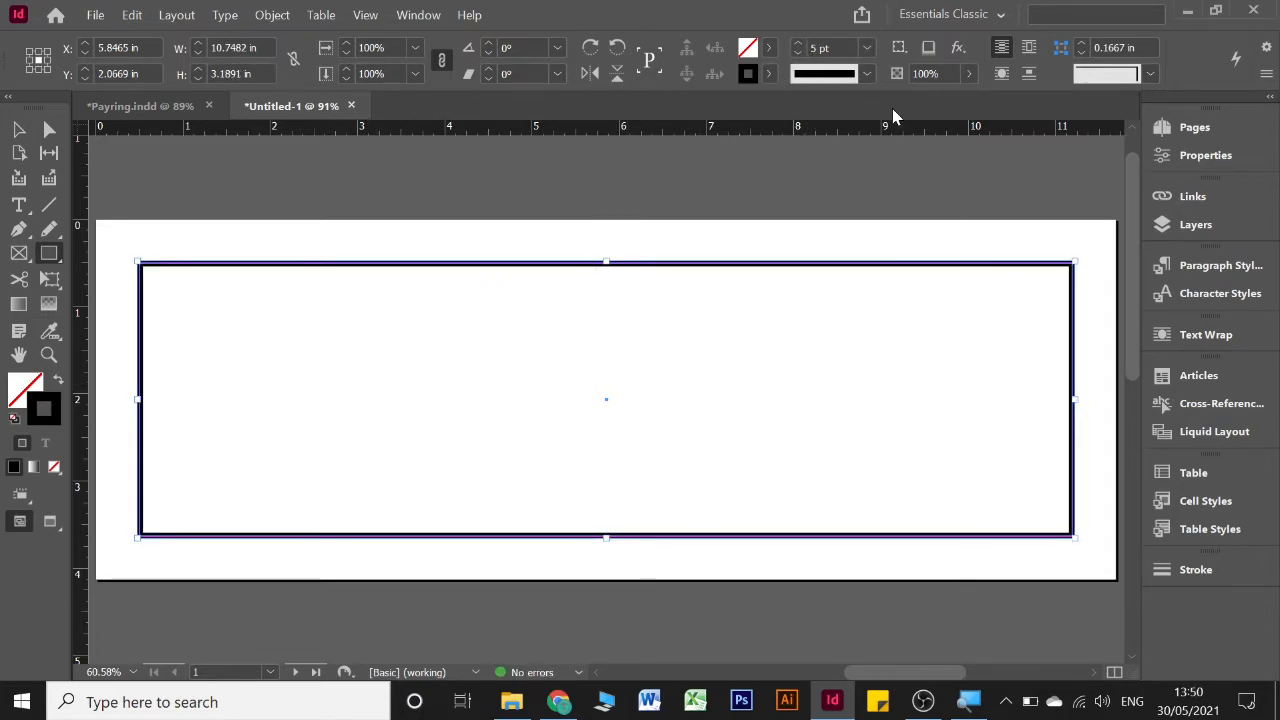
pyautogui.click(866, 74)
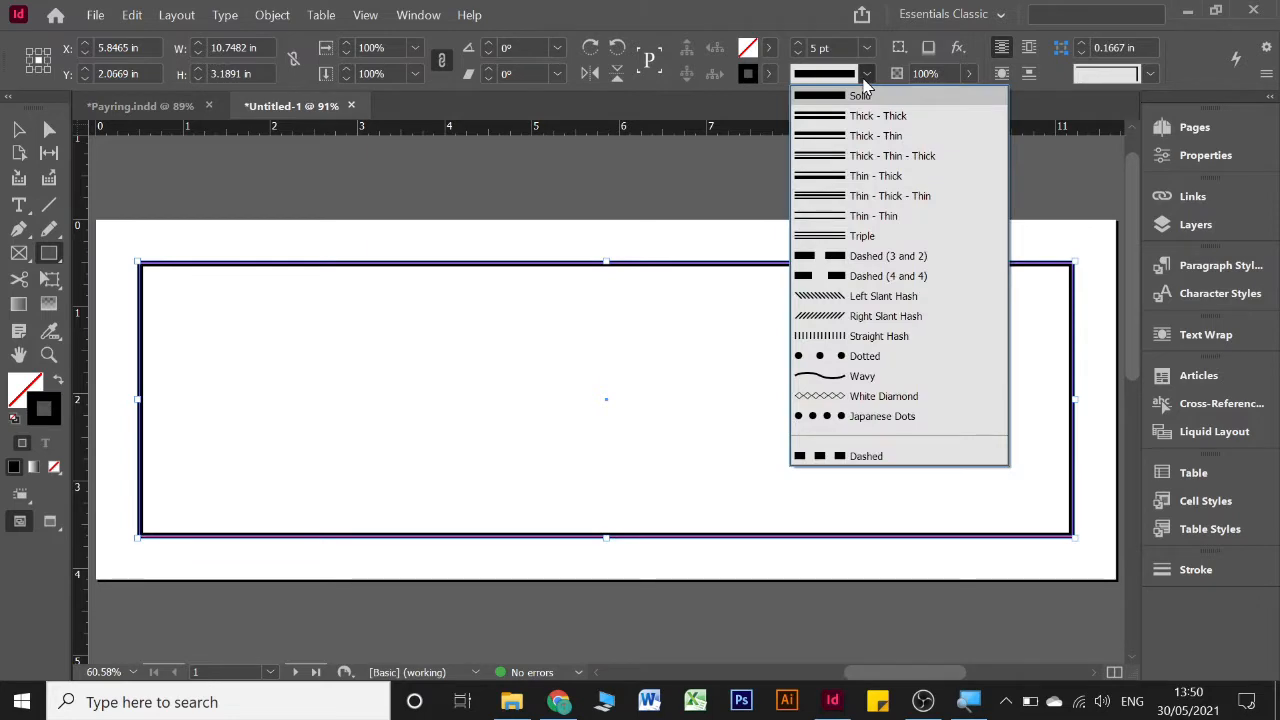
pyautogui.click(843, 217)
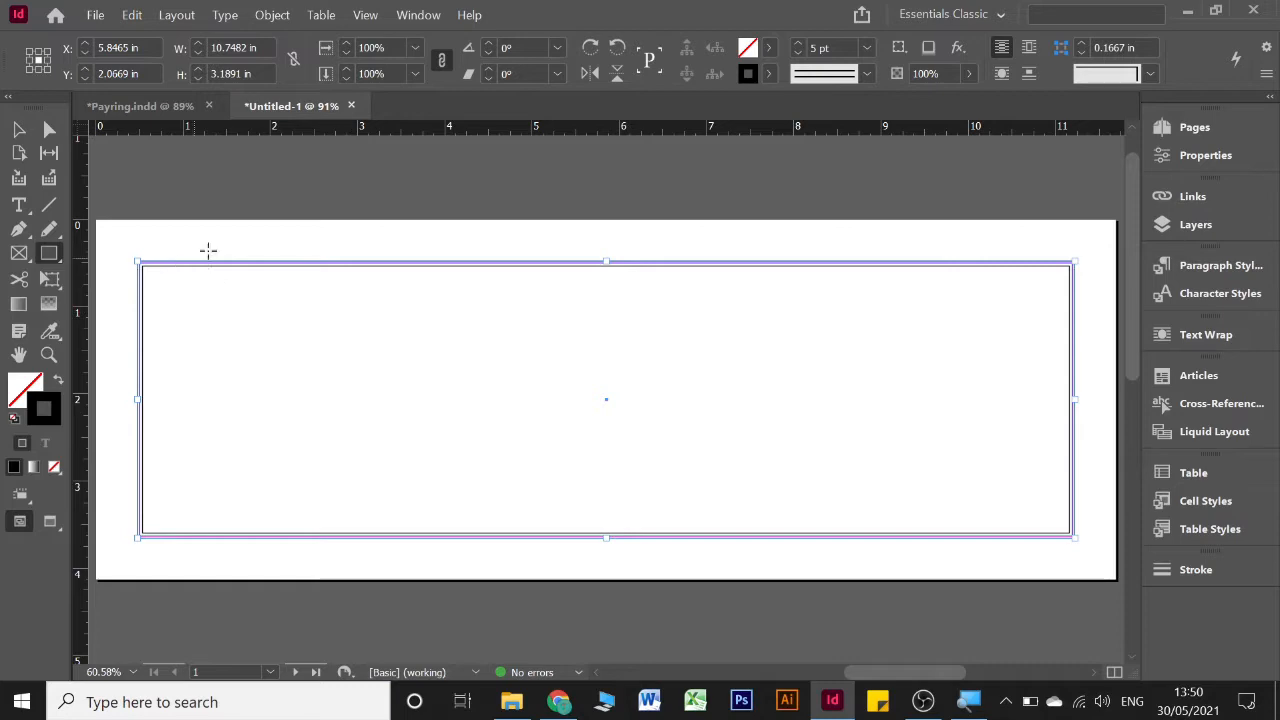
# Step: Give the double-line rectangle Fancy corners with a corner size of 0.5 in
pyautogui.scroll(3, 491, 377)
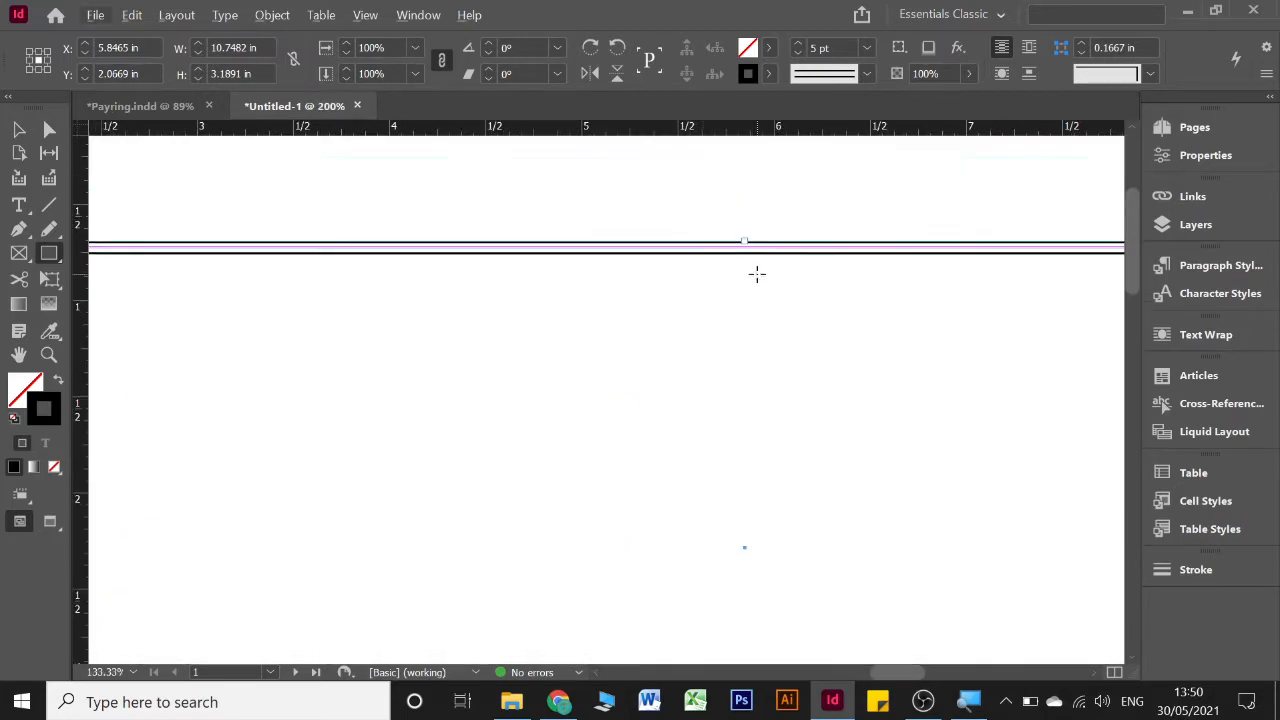
pyautogui.scroll(2, 757, 274)
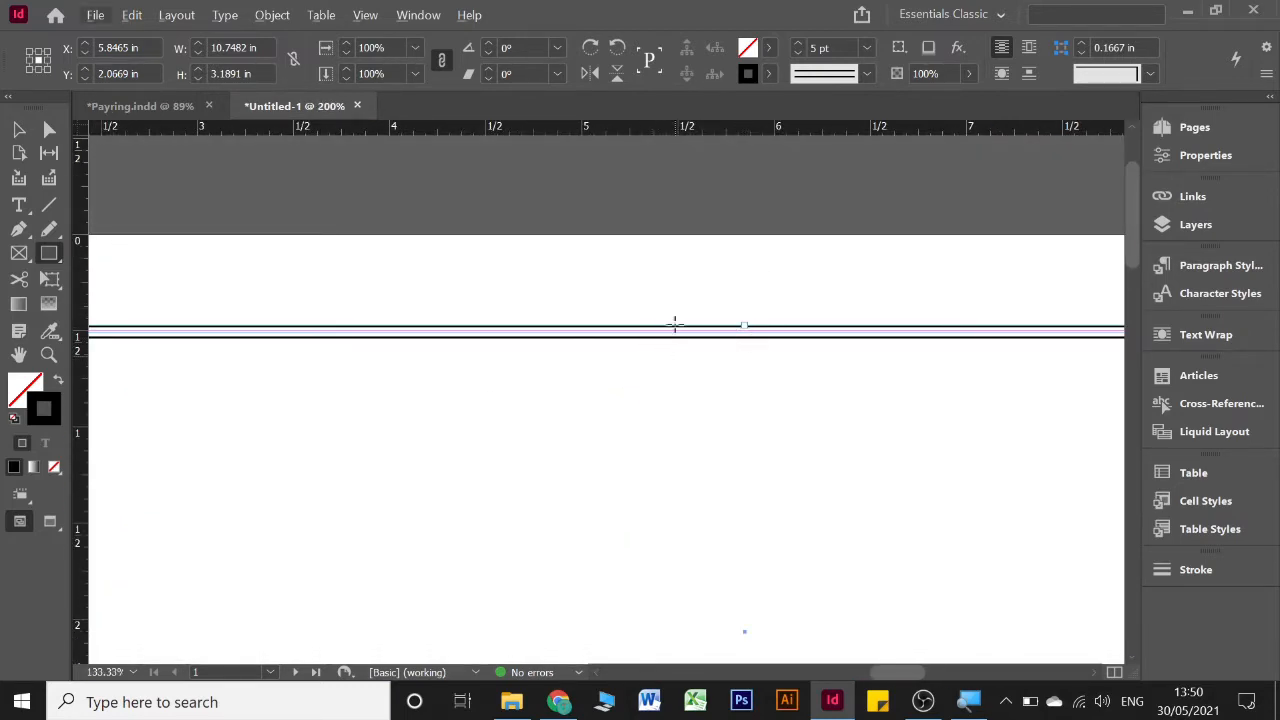
pyautogui.scroll(-3, 653, 335)
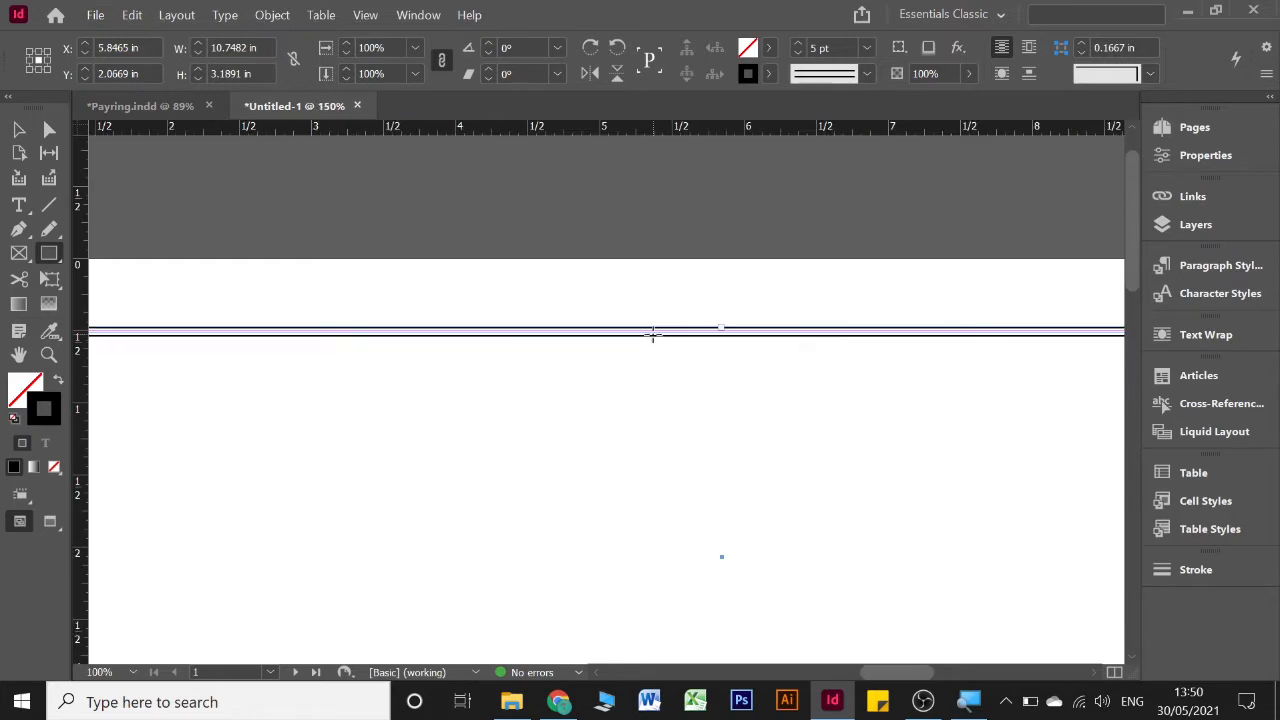
pyautogui.scroll(-2, 653, 333)
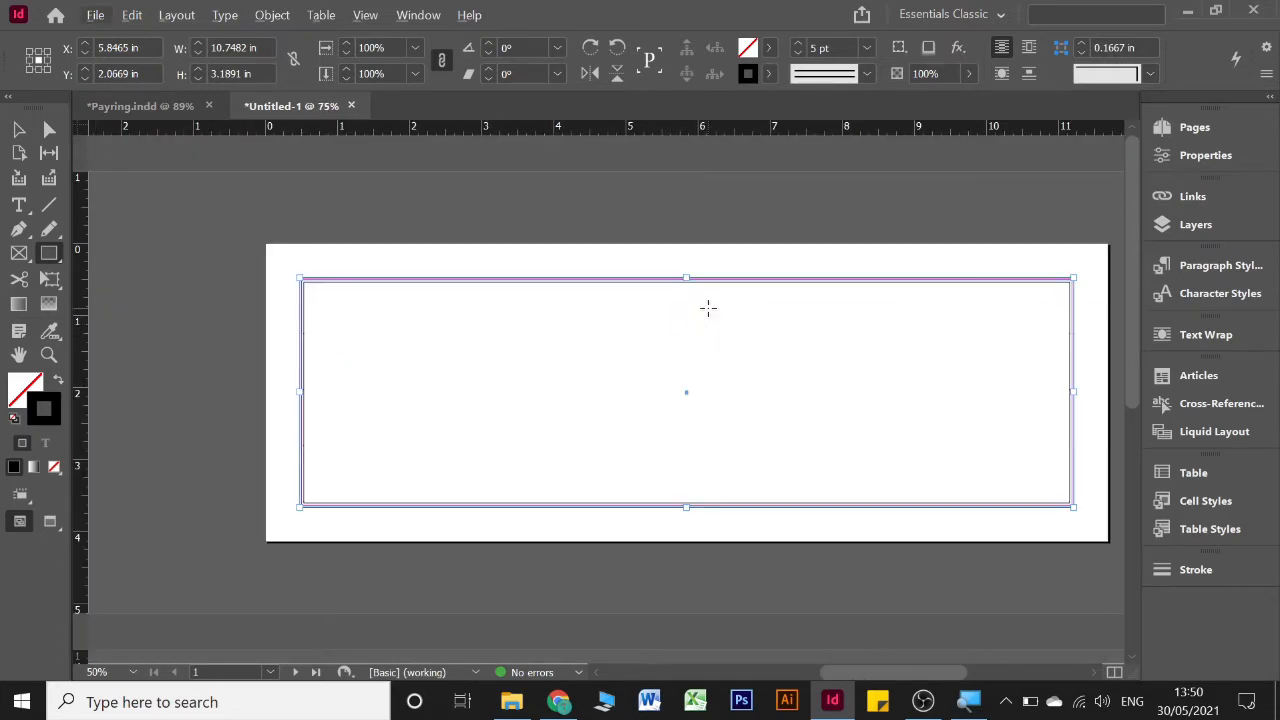
pyautogui.scroll(1, 708, 308)
pyautogui.hscroll(2, 708, 310)
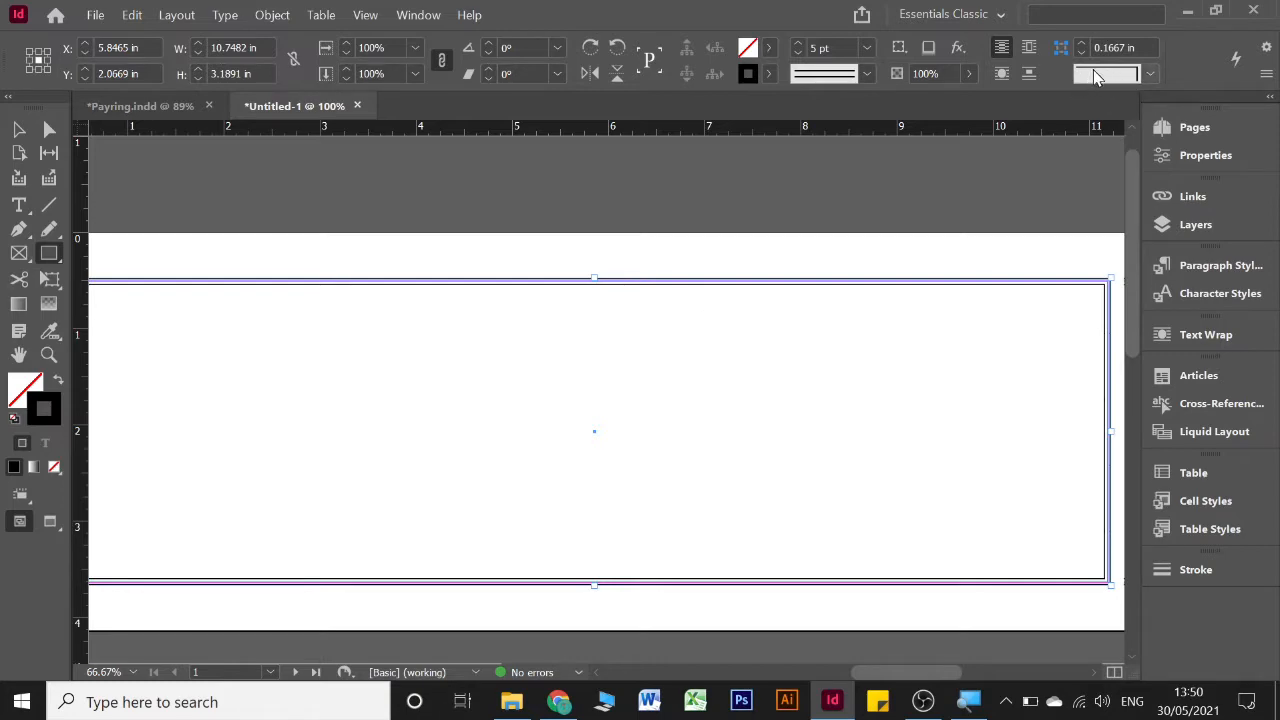
pyautogui.click(1146, 82)
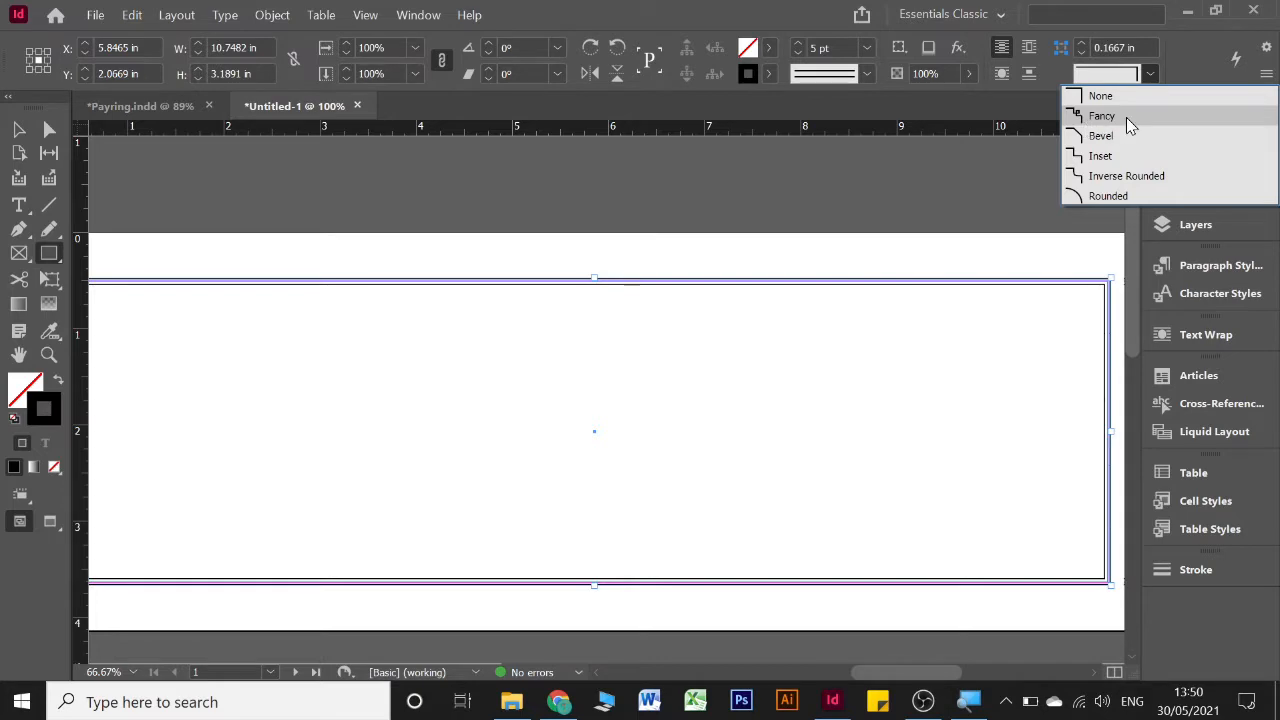
pyautogui.click(1127, 116)
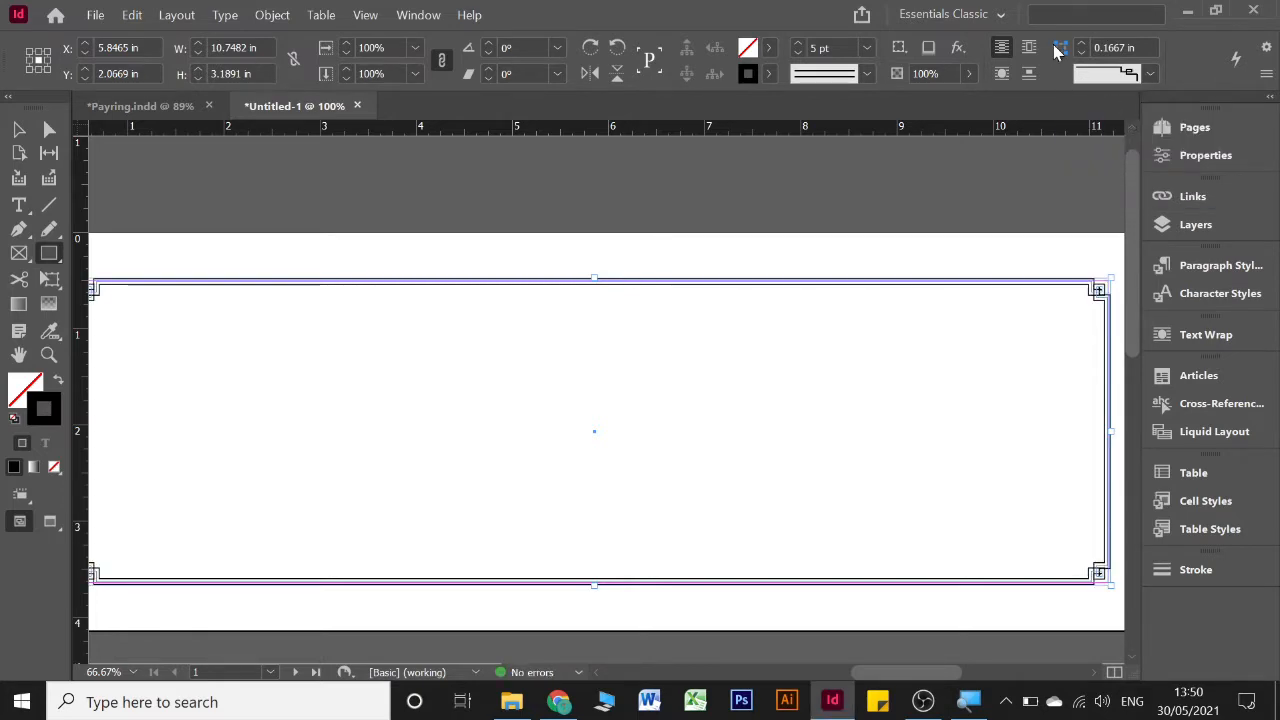
pyautogui.doubleClick(1132, 47)
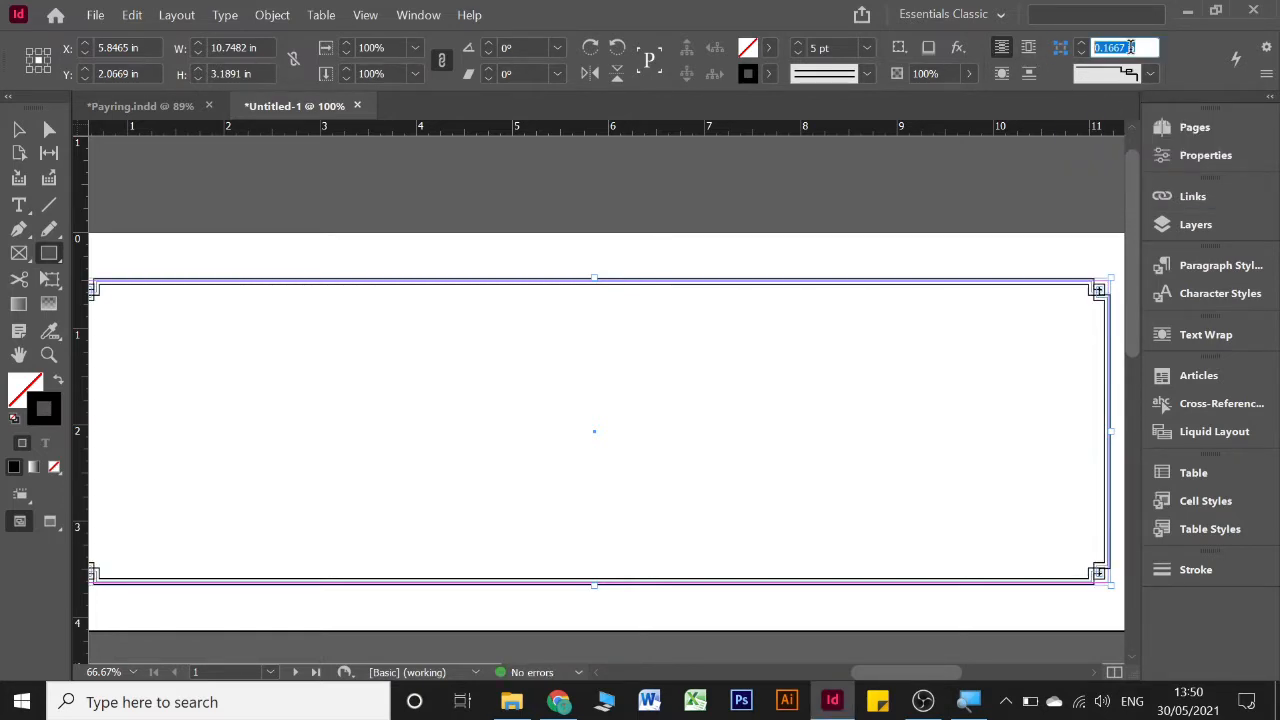
pyautogui.write('0.5')
pyautogui.press('Return')
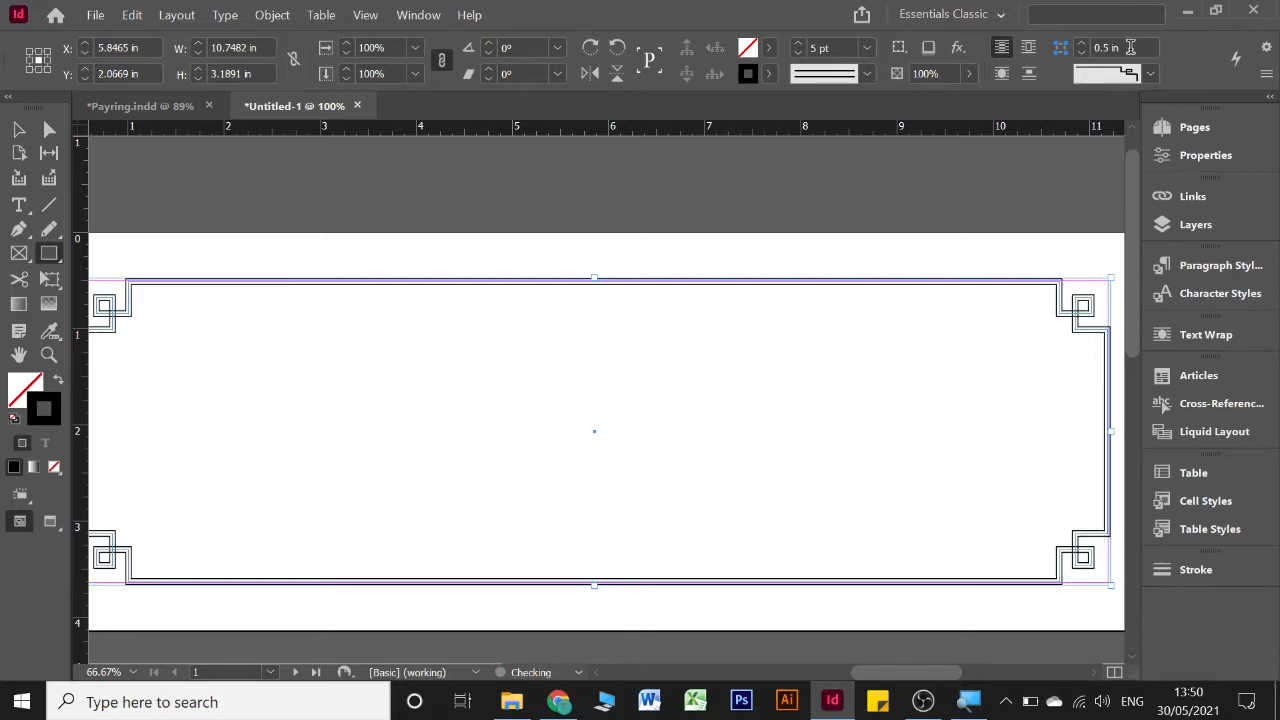
# Step: Duplicate the fancy-cornered frame almost directly over the original and nudge the copy down slightly
pyautogui.scroll(-2, 782, 277)
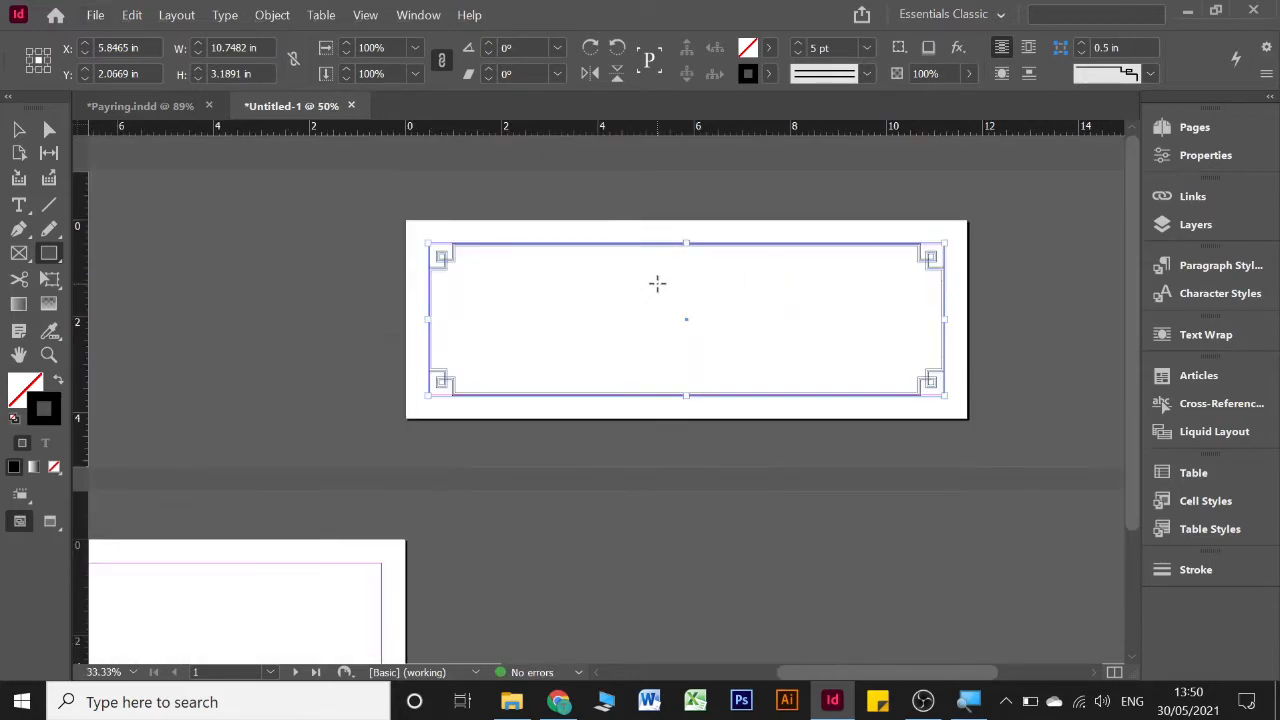
pyautogui.scroll(1, 657, 283)
pyautogui.hscroll(2, 632, 286)
pyautogui.hscroll(-1, 632, 286)
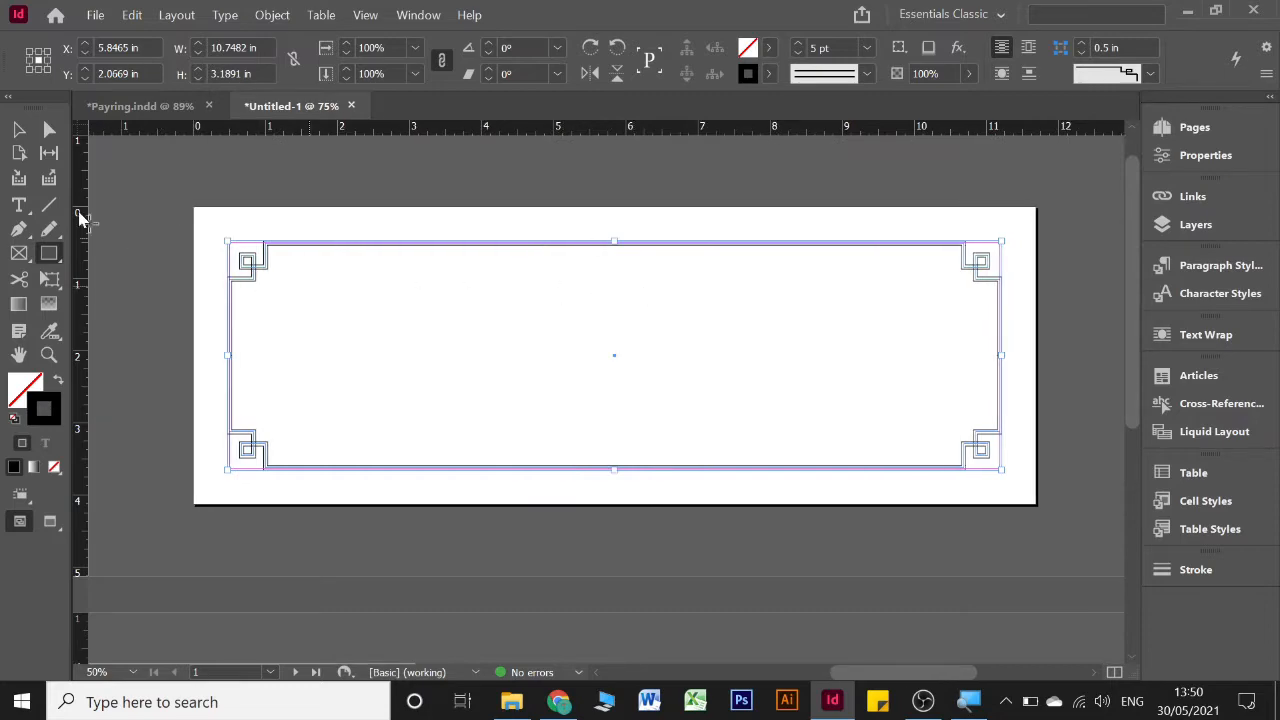
pyautogui.click(19, 130)
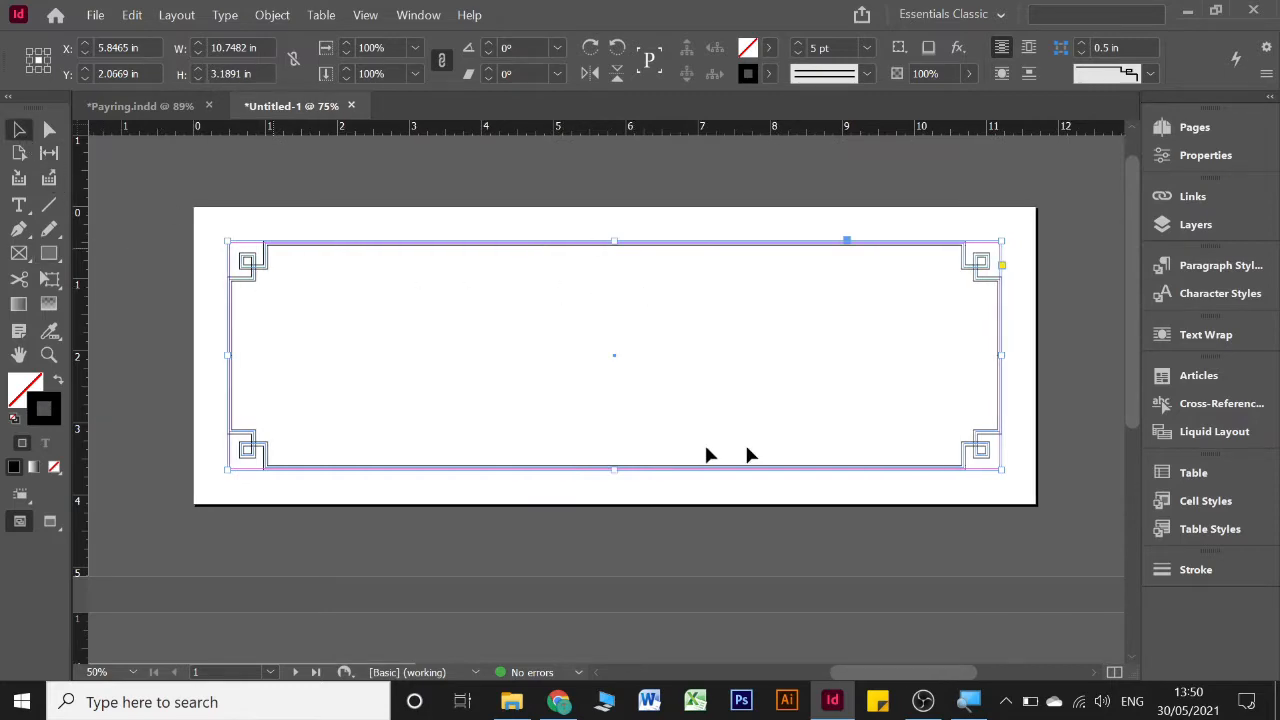
pyautogui.click(883, 196)
pyautogui.moveTo(251, 208)
pyautogui.mouseDown()
pyautogui.moveTo(700, 383)
pyautogui.moveTo(868, 394)
pyautogui.mouseUp()
pyautogui.moveTo(986, 257)
pyautogui.mouseDown()
pyautogui.moveTo(997, 253)
pyautogui.moveTo(968, 268)
pyautogui.moveTo(983, 266)
pyautogui.mouseUp()
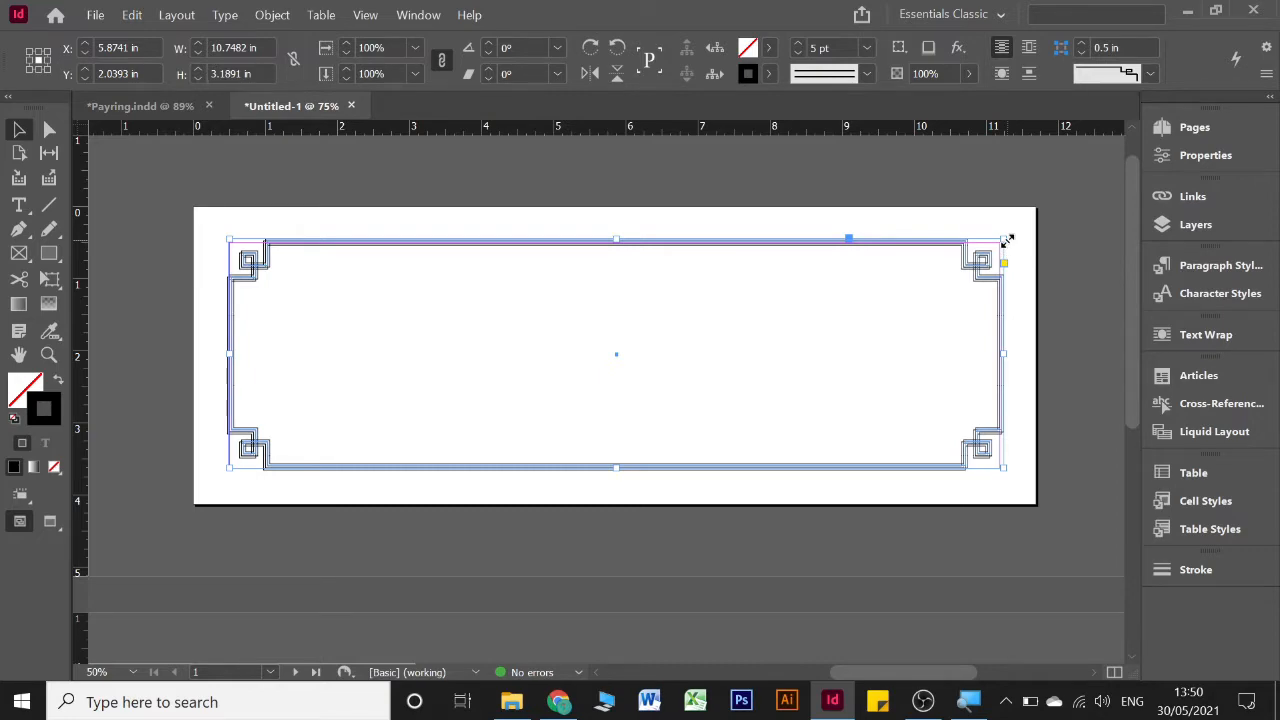
pyautogui.press('Down')
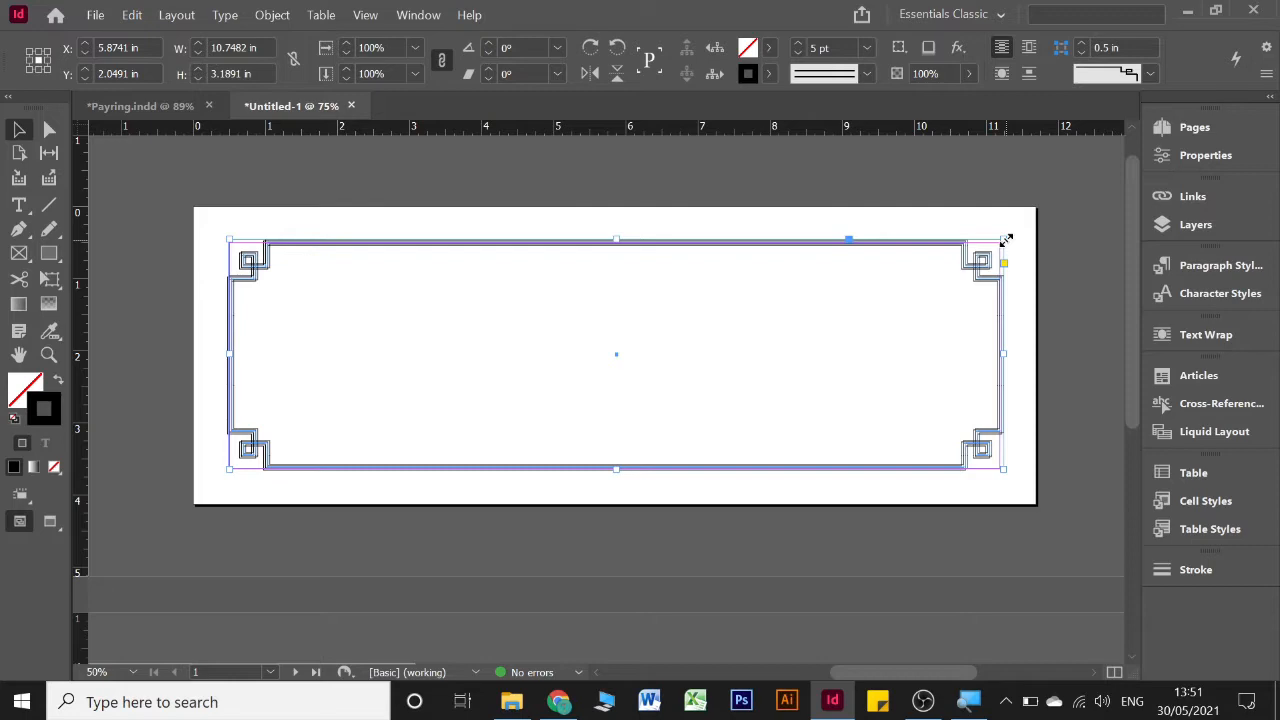
# Step: Shrink the duplicate about its centre to form an inner frame and change its corner shape to Inset
pyautogui.moveTo(1005, 240); pyautogui.dragTo(956, 272)
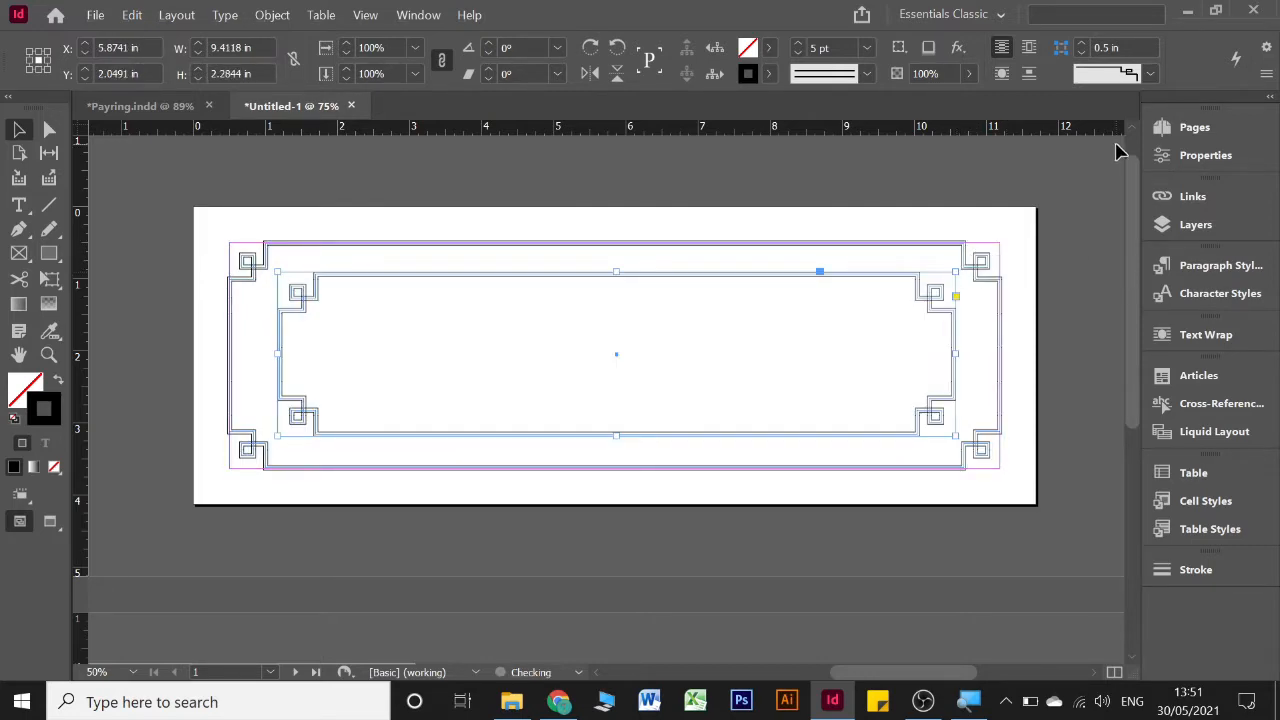
pyautogui.click(1150, 73)
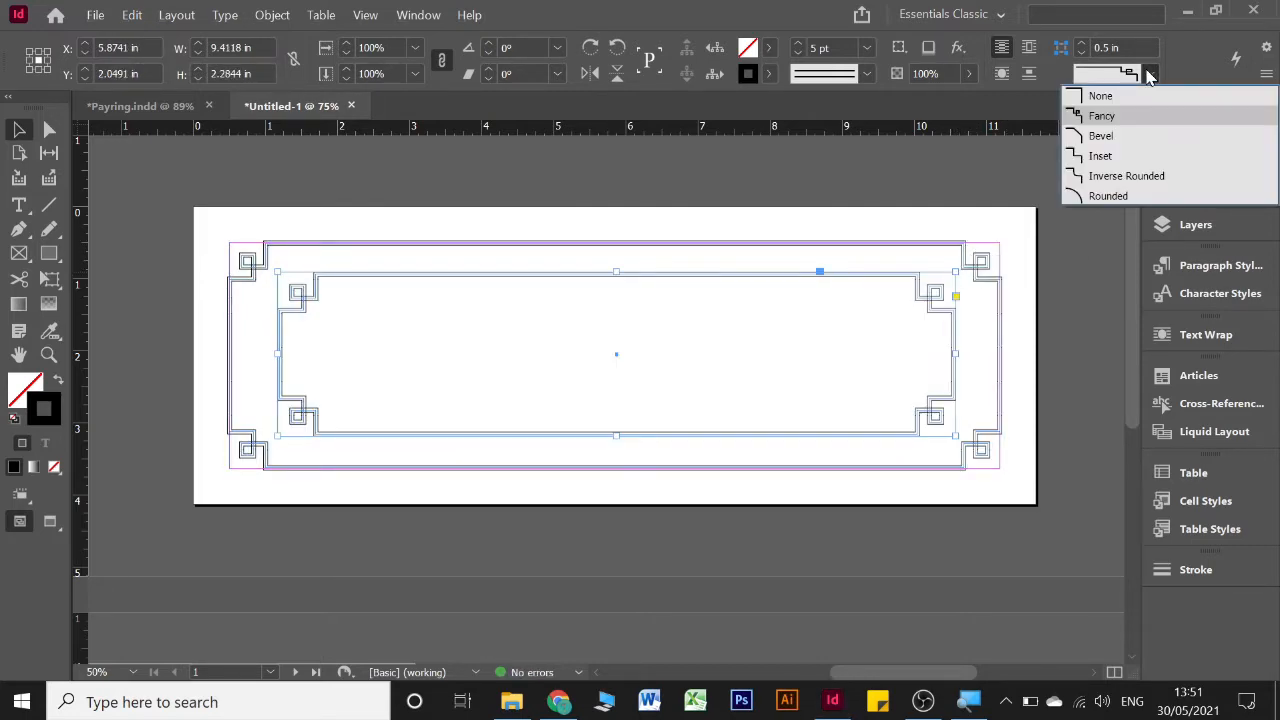
pyautogui.click(1128, 156)
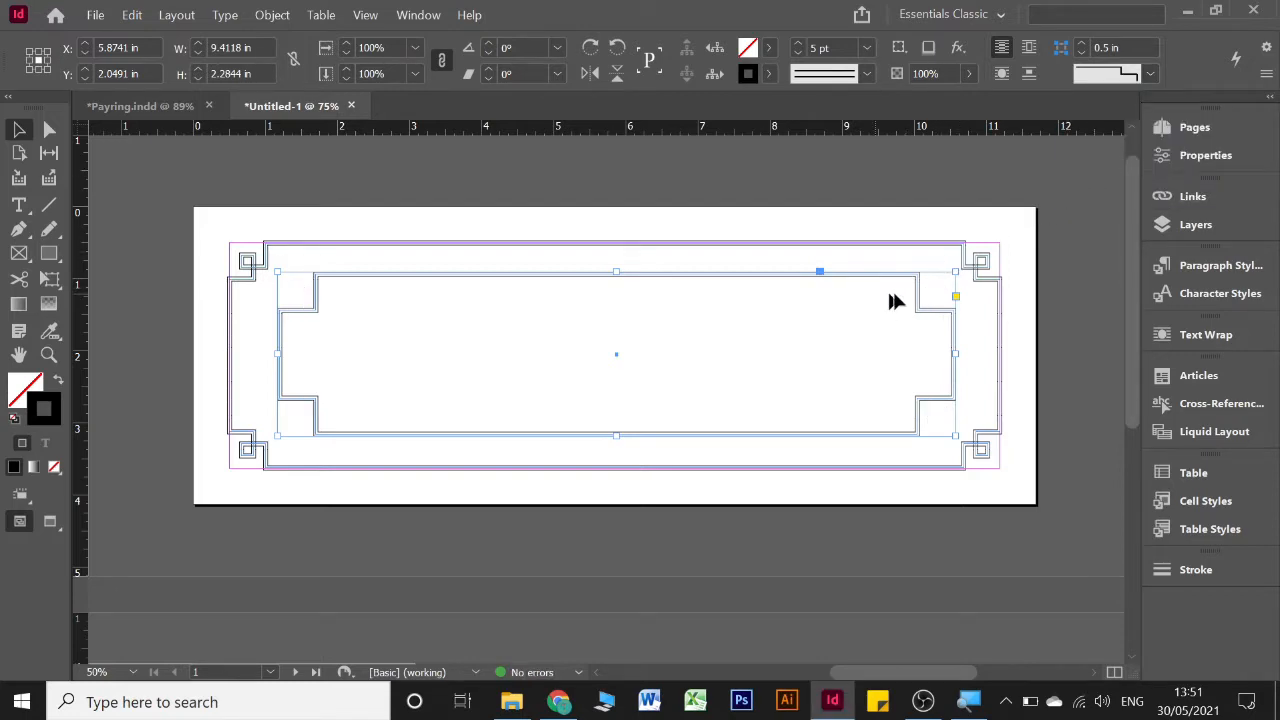
pyautogui.moveTo(953, 270); pyautogui.dragTo(977, 256)
pyautogui.click(1065, 247)
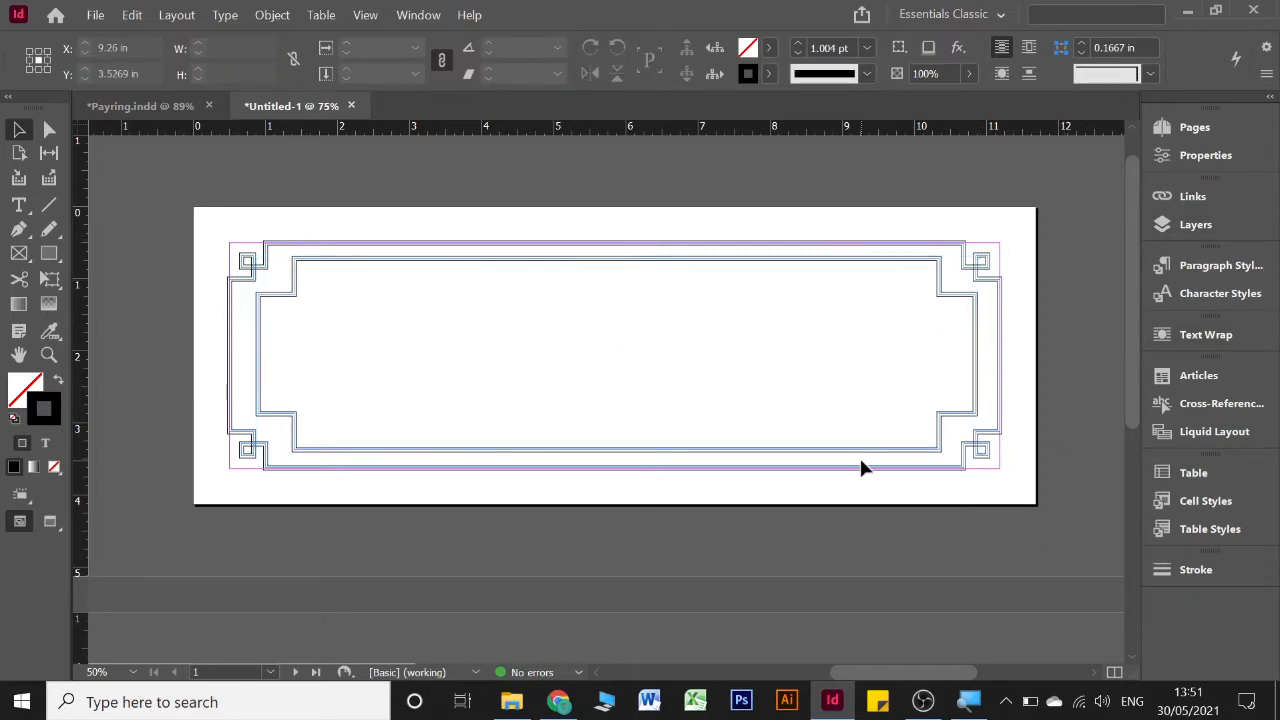
# Step: Copy page 1's outer fancy-cornered frame onto page 2 and move it roughly over the margin guides
pyautogui.scroll(1, 862, 467)
pyautogui.scroll(-4, 862, 467)
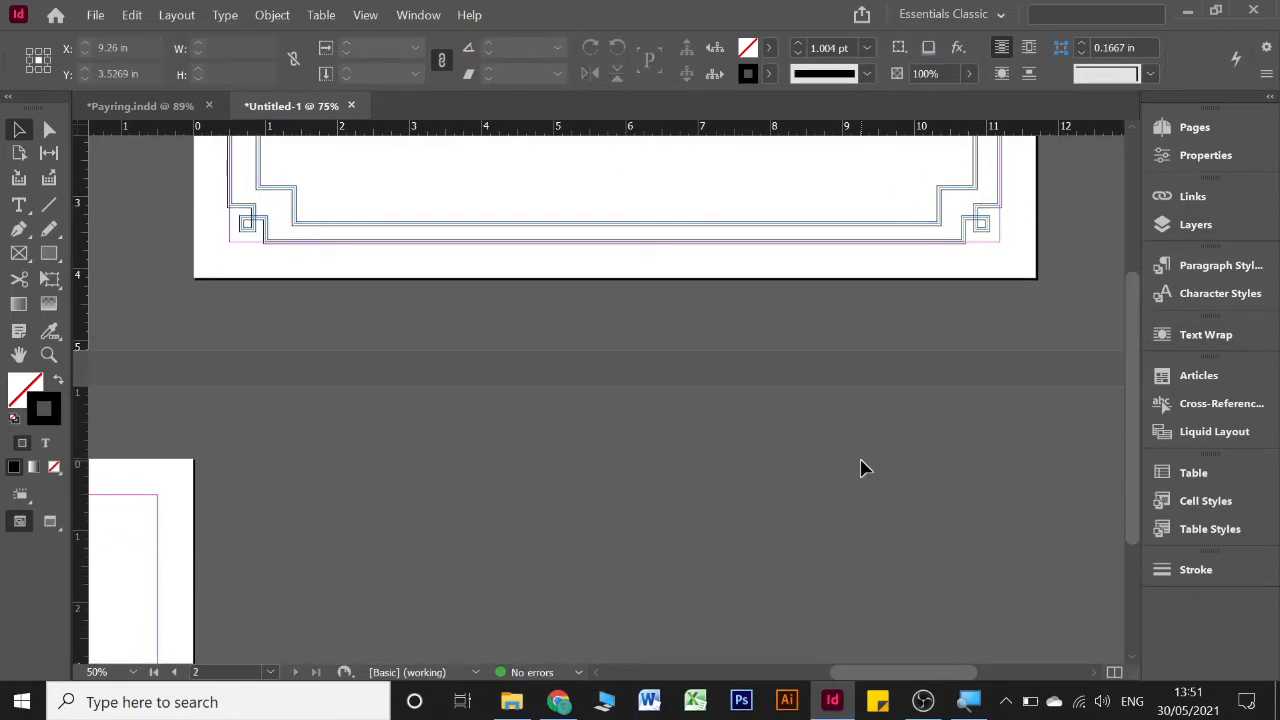
pyautogui.hscroll(-3, 862, 465)
pyautogui.hscroll(3, 862, 465)
pyautogui.hscroll(-3, 862, 465)
pyautogui.hscroll(1, 862, 465)
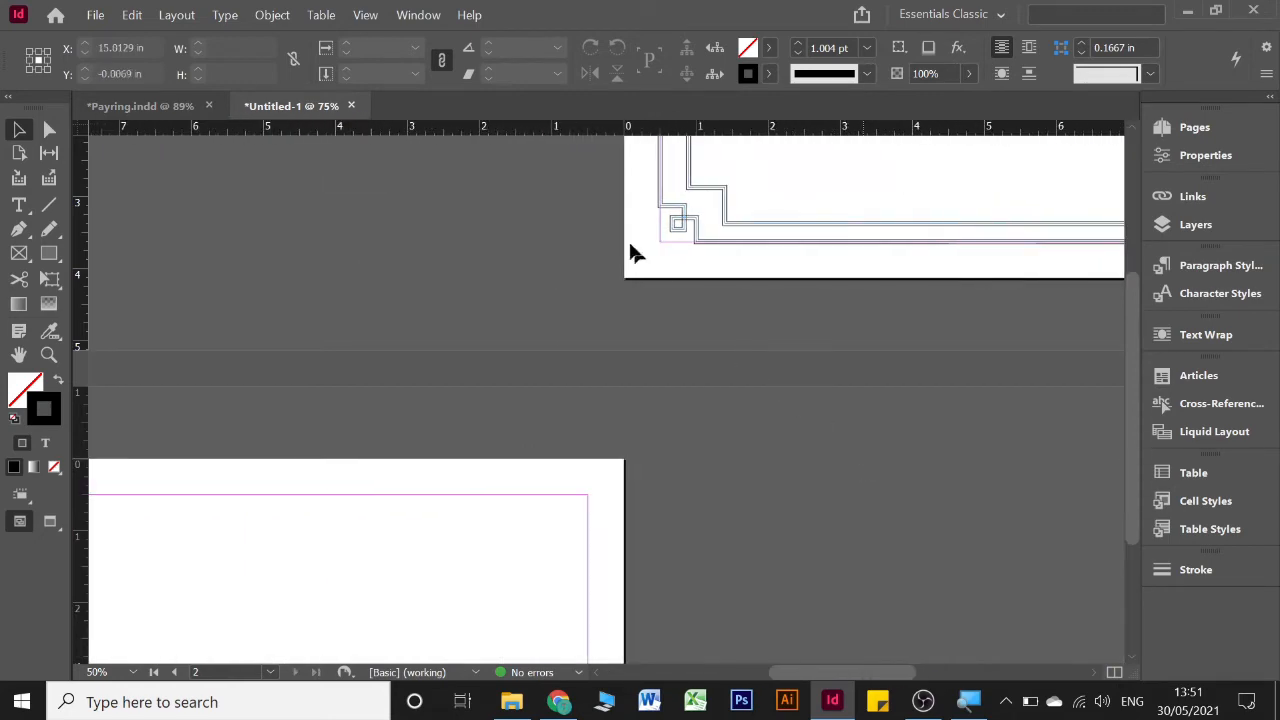
pyautogui.click(690, 233)
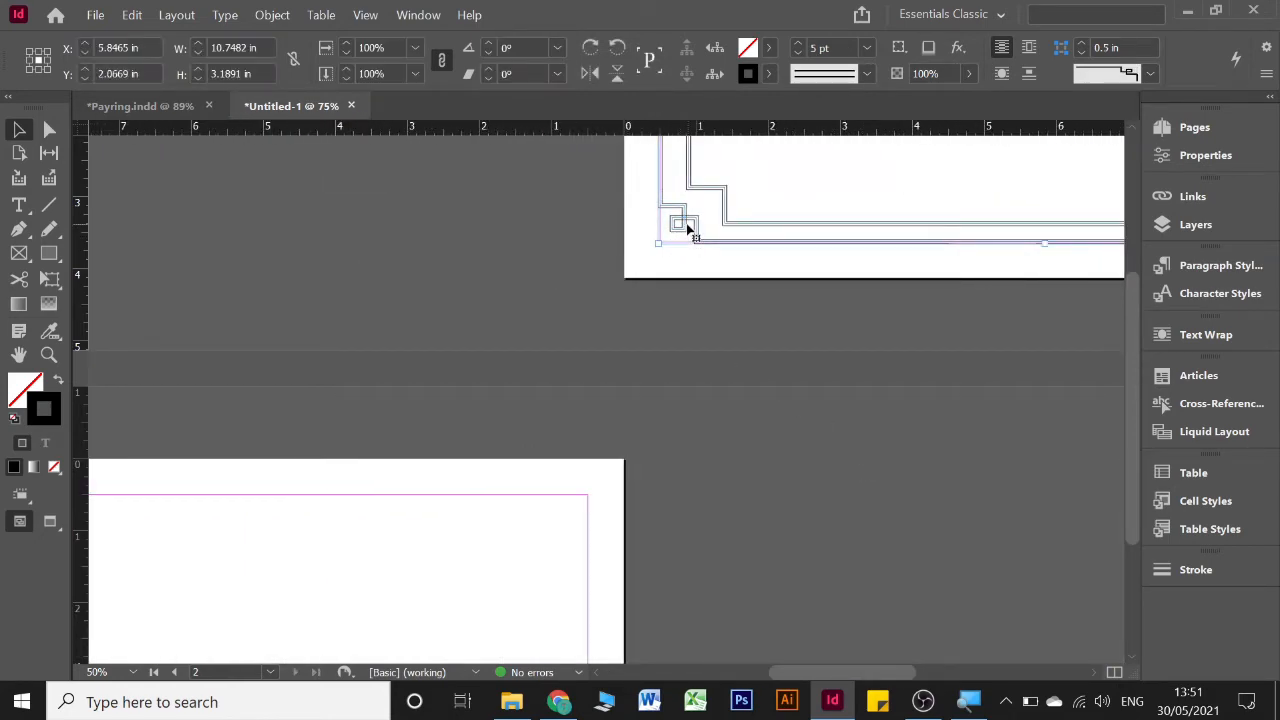
pyautogui.scroll(3, 686, 229)
pyautogui.scroll(-5, 686, 229)
pyautogui.hscroll(-5, 686, 229)
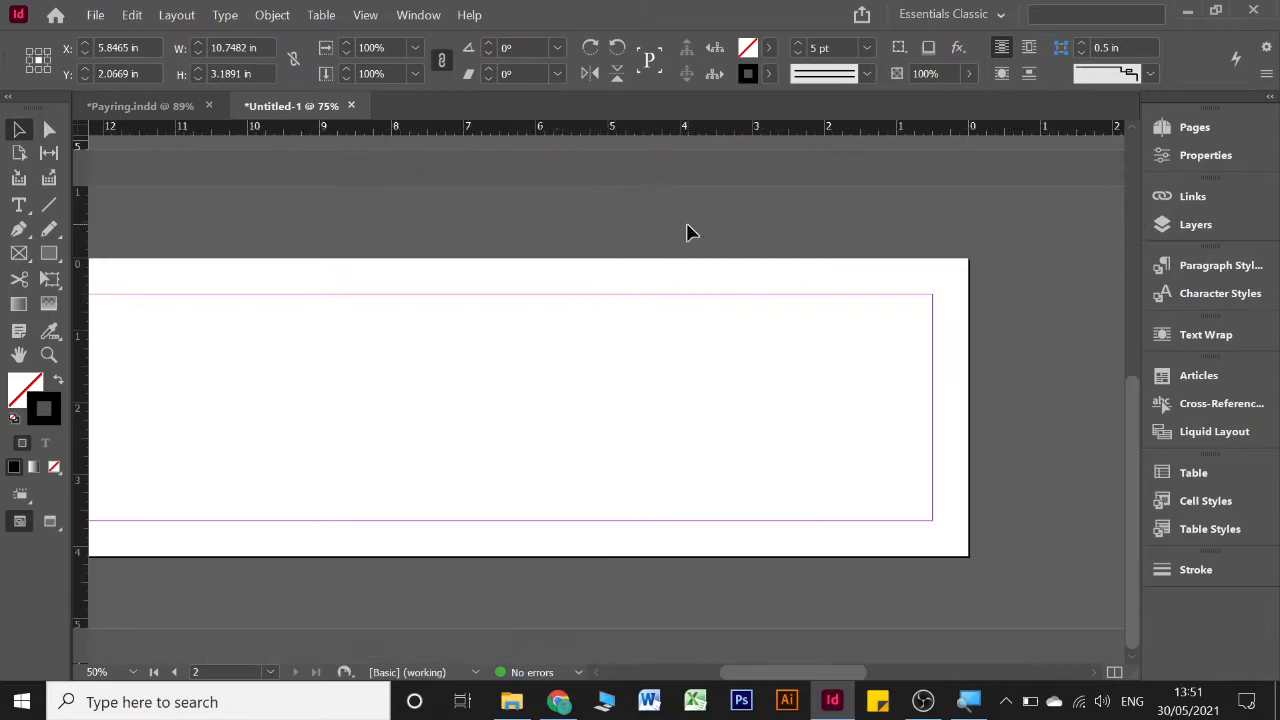
pyautogui.hotkey('ctrl', 'v')
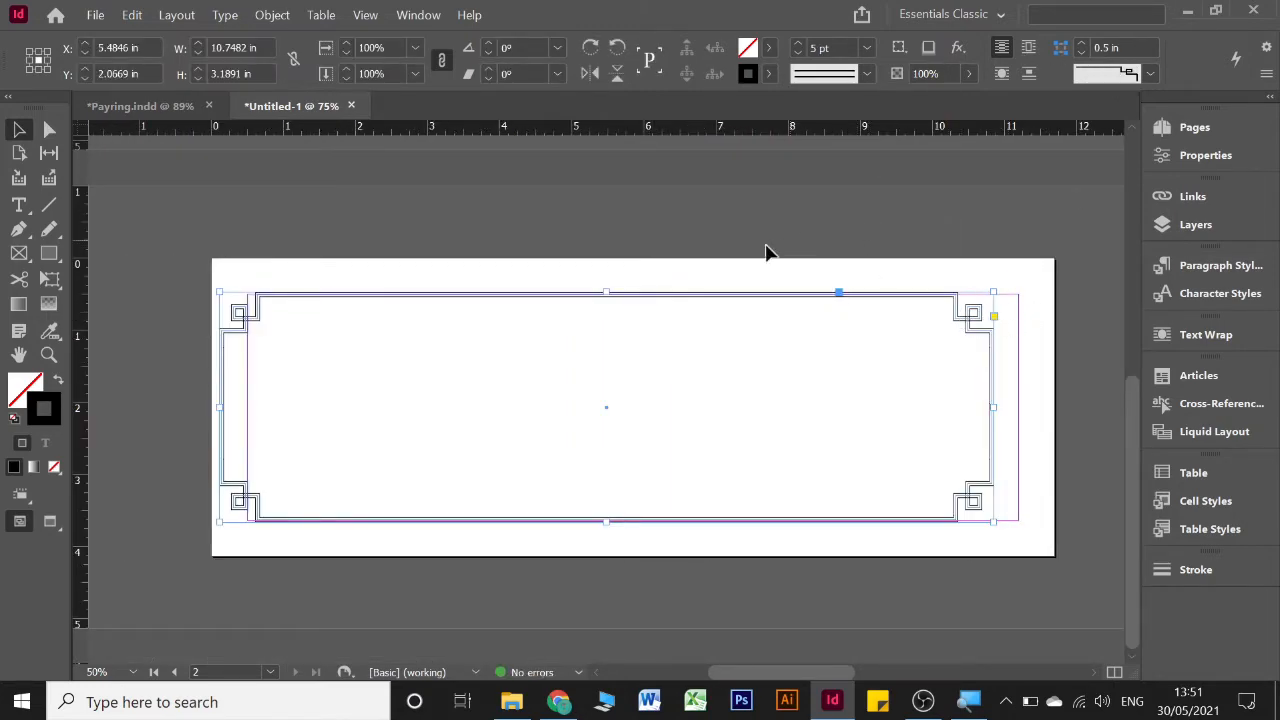
pyautogui.moveTo(713, 300); pyautogui.dragTo(747, 298)
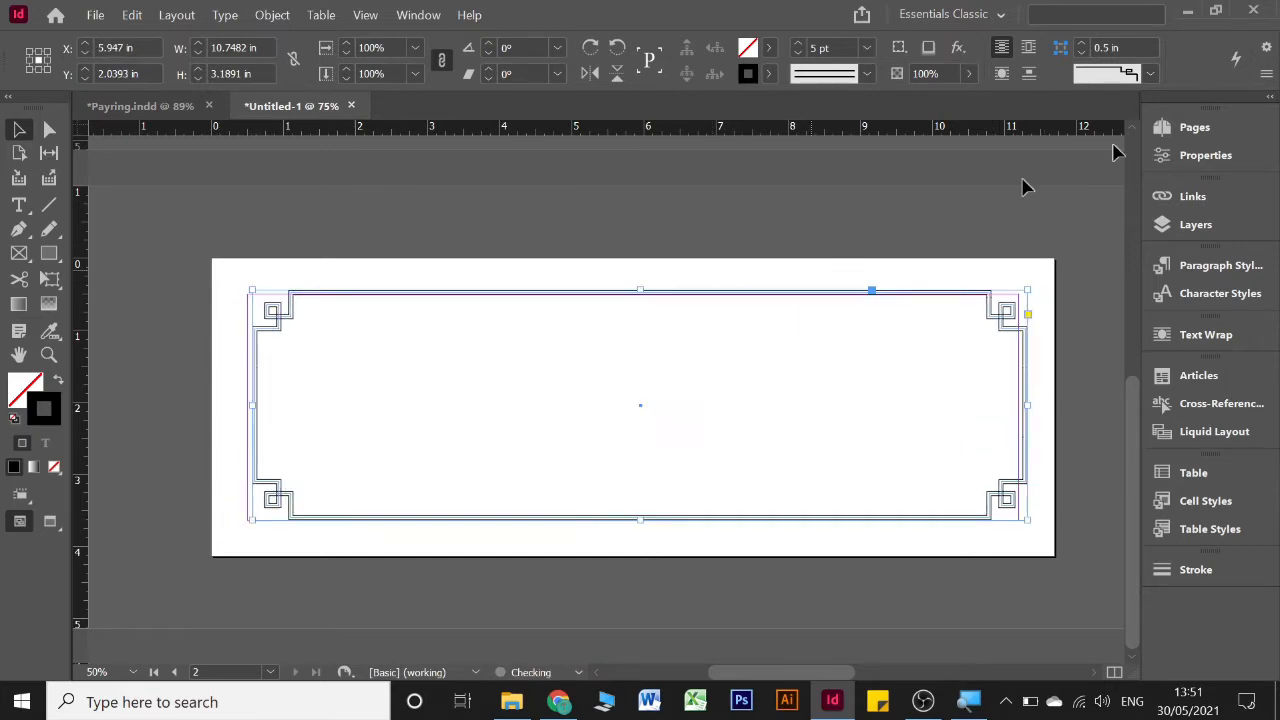
# Step: Align the pasted frame on page 2 to the horizontal and vertical centres
pyautogui.click(1177, 162)
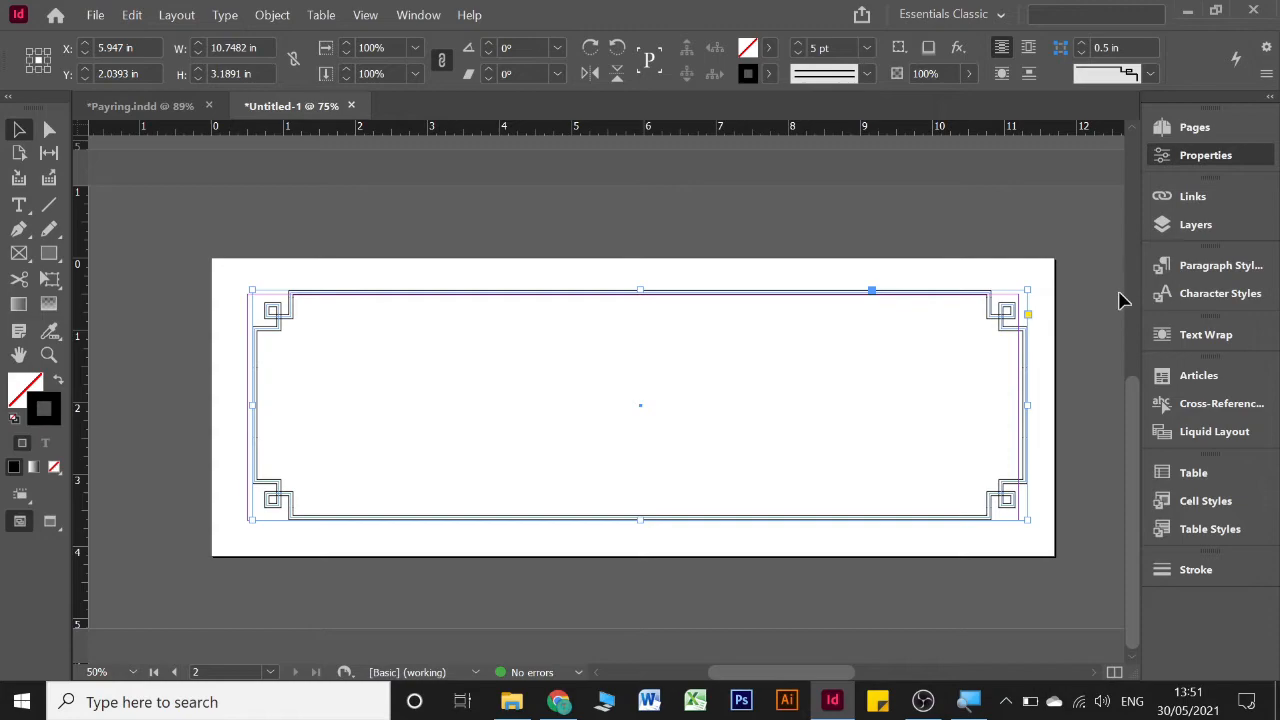
pyautogui.click(1190, 157)
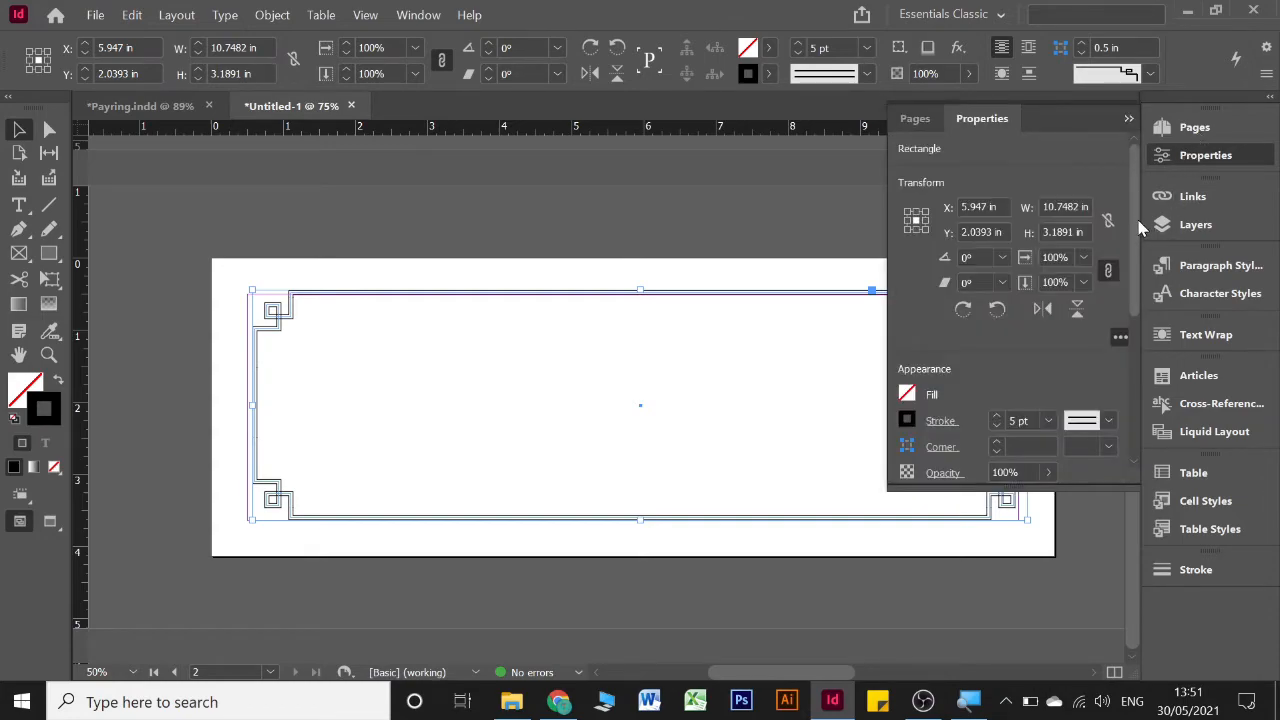
pyautogui.scroll(-5, 1132, 300)
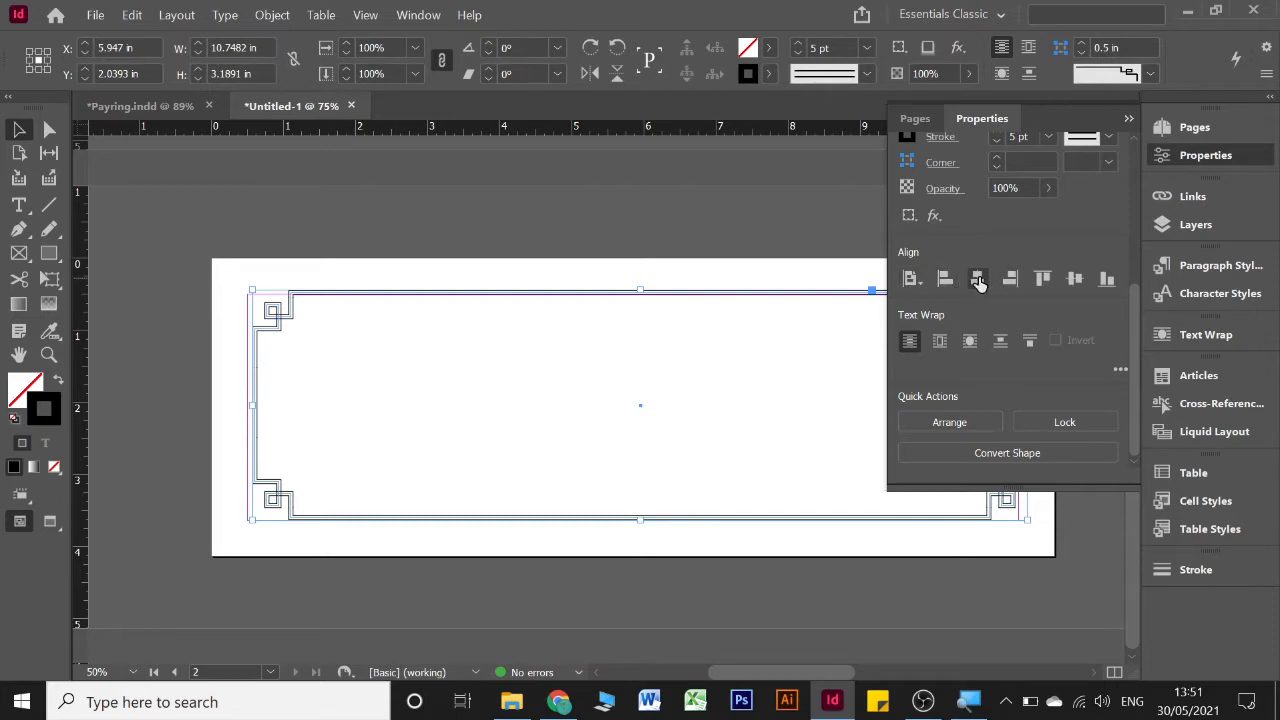
pyautogui.click(978, 281)
pyautogui.click(1074, 280)
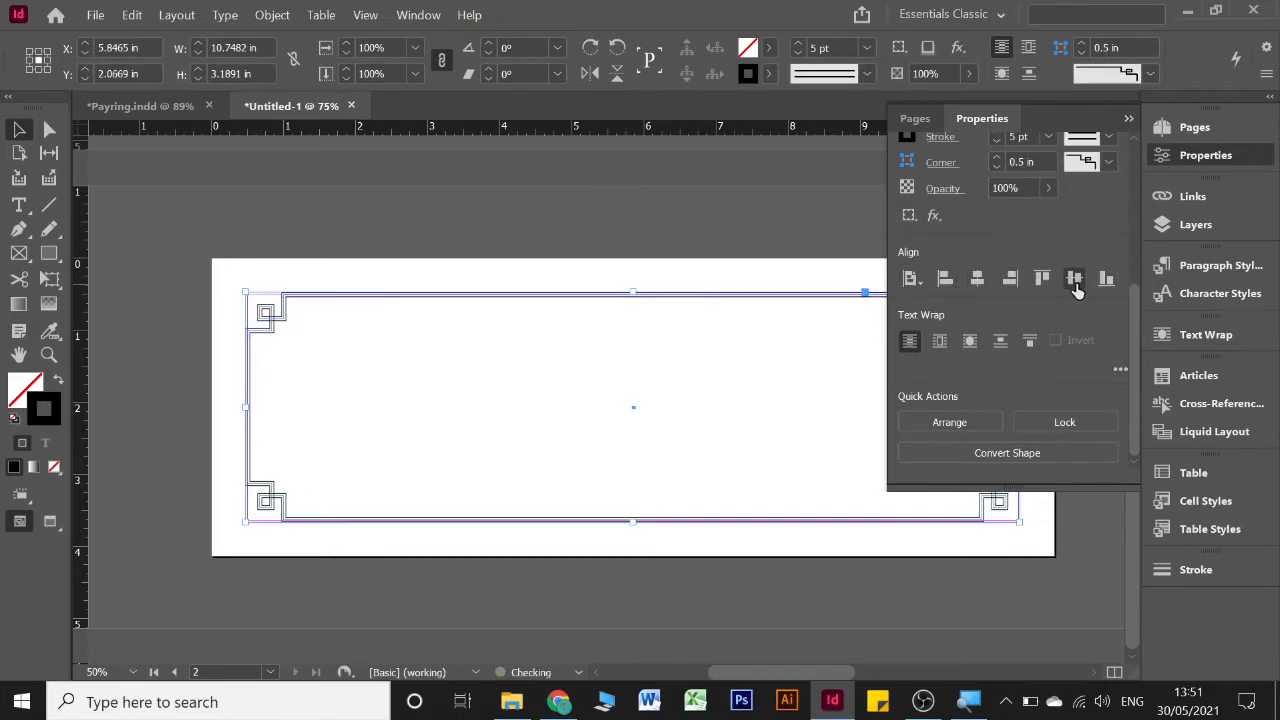
# Step: Draw a rectangle covering the whole of page 1, about 11.69 by 4.13 in
pyautogui.click(617, 355)
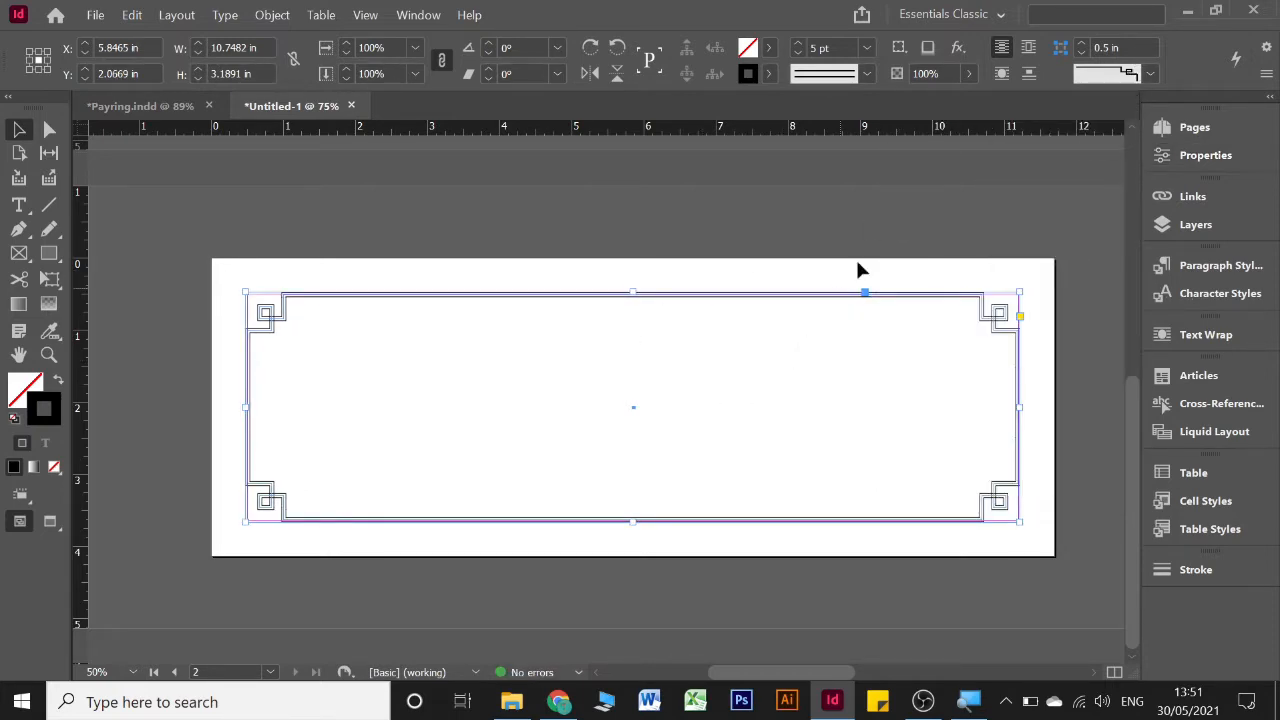
pyautogui.click(906, 206)
pyautogui.scroll(5, 940, 226)
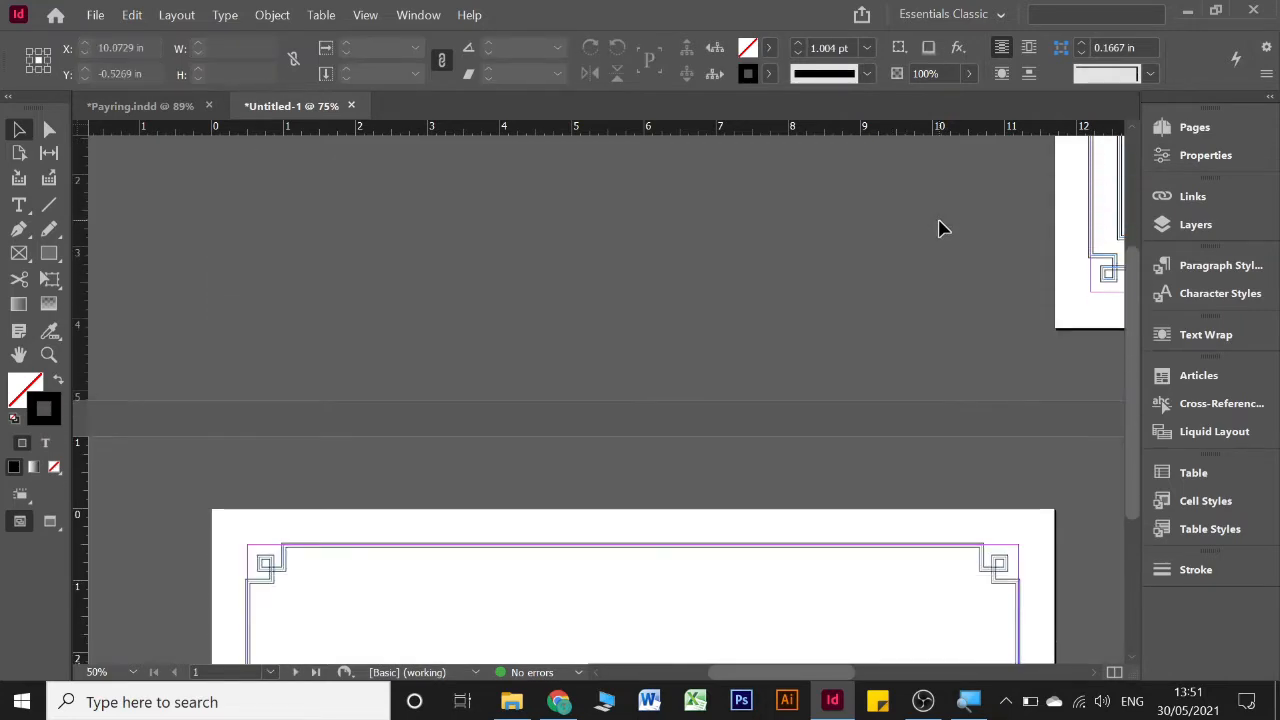
pyautogui.hscroll(8, 938, 228)
pyautogui.scroll(-2, 938, 228)
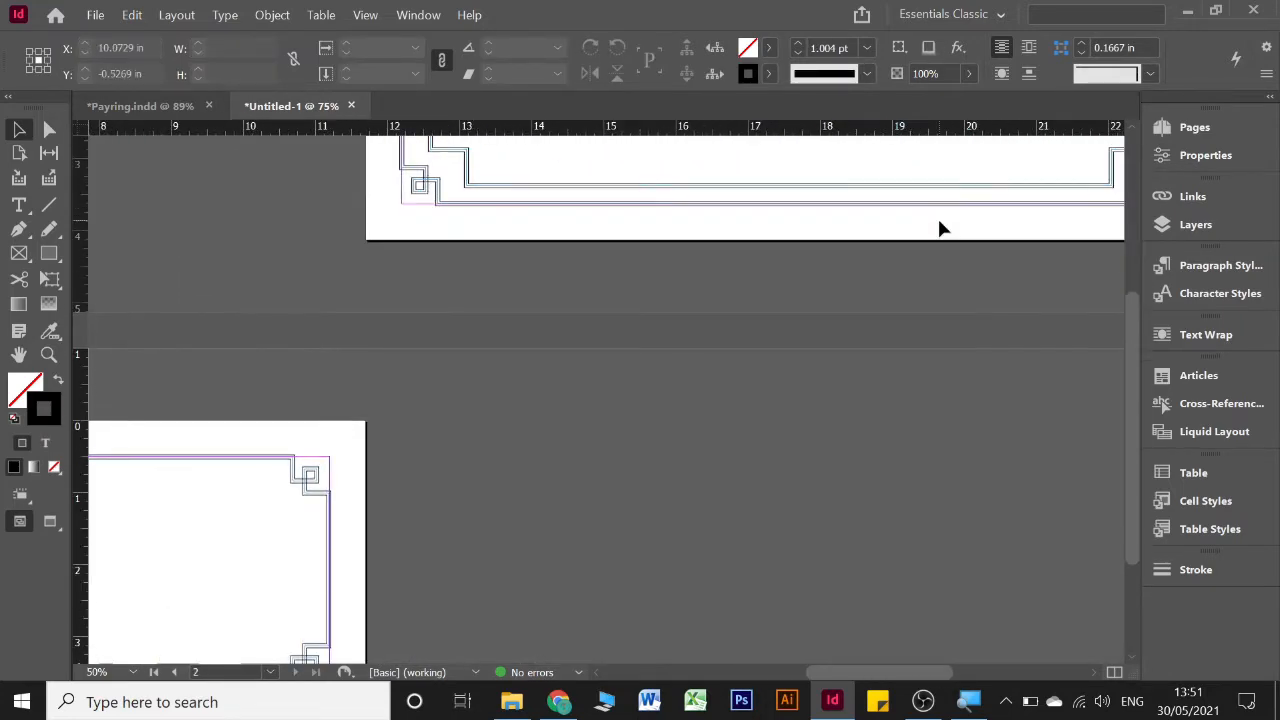
pyautogui.hscroll(-2, 940, 229)
pyautogui.hscroll(4, 940, 229)
pyautogui.scroll(3, 940, 229)
pyautogui.hscroll(2, 940, 229)
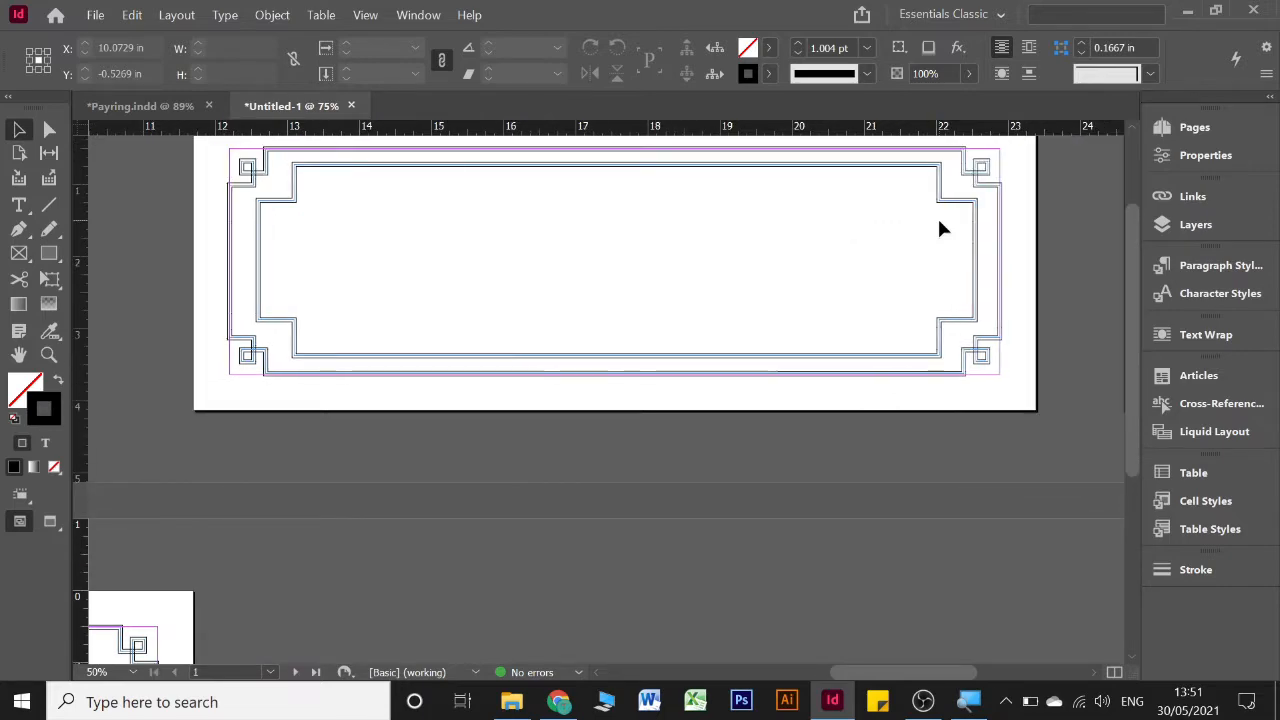
pyautogui.scroll(3, 940, 229)
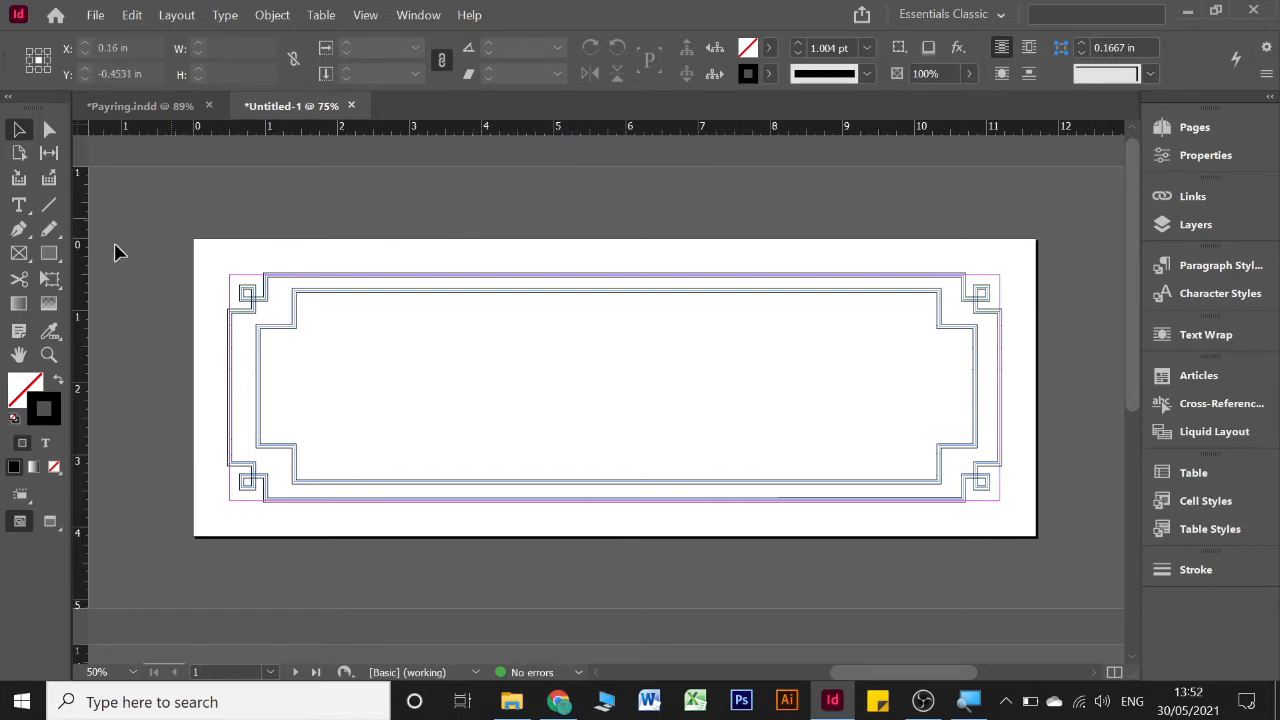
pyautogui.click(48, 257)
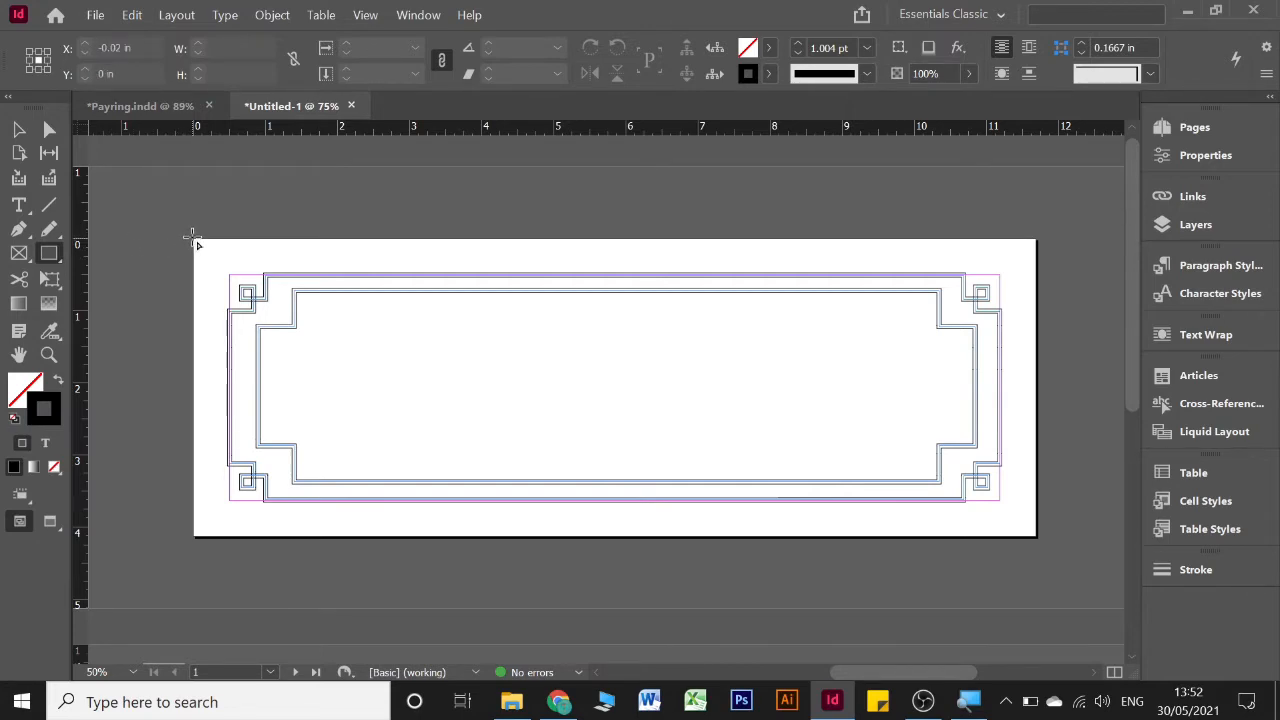
pyautogui.moveTo(193, 238)
pyautogui.mouseDown()
pyautogui.moveTo(529, 346)
pyautogui.moveTo(906, 409)
pyautogui.moveTo(1018, 451)
pyautogui.moveTo(1040, 539)
pyautogui.mouseUp()
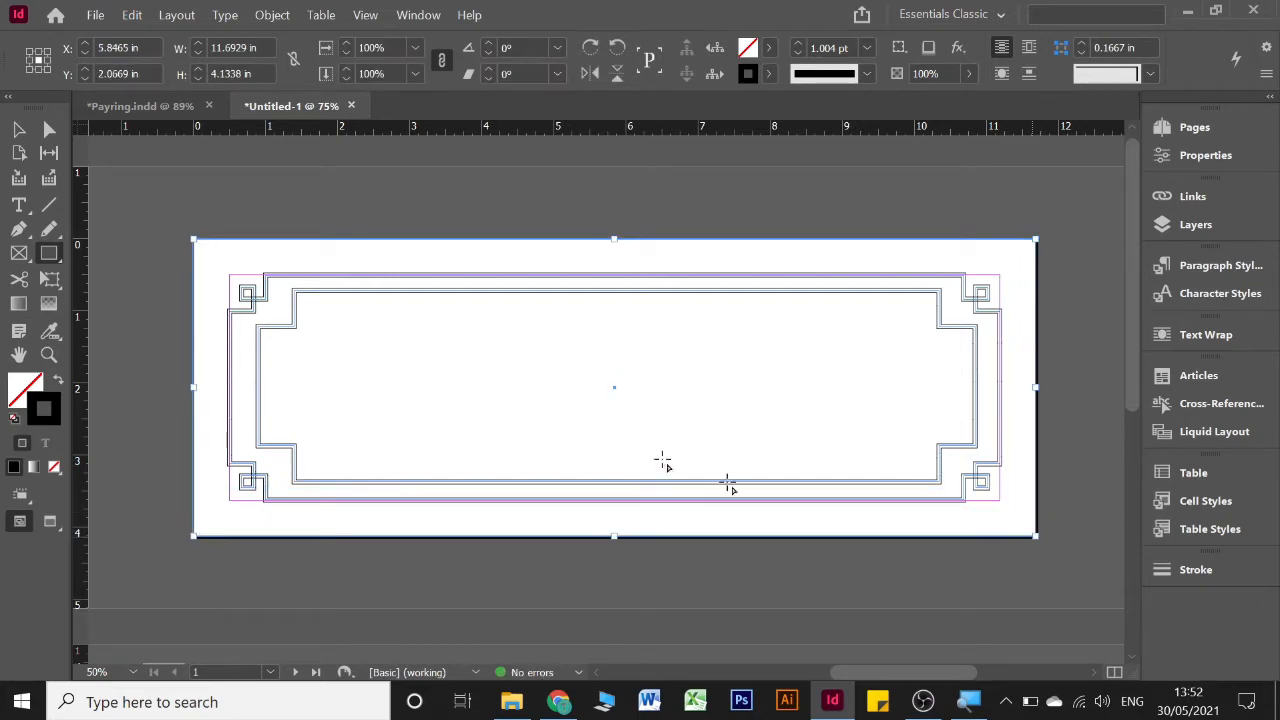
# Step: Set the stroke weight of the page-sized rectangle to 0 pt
pyautogui.click(838, 50)
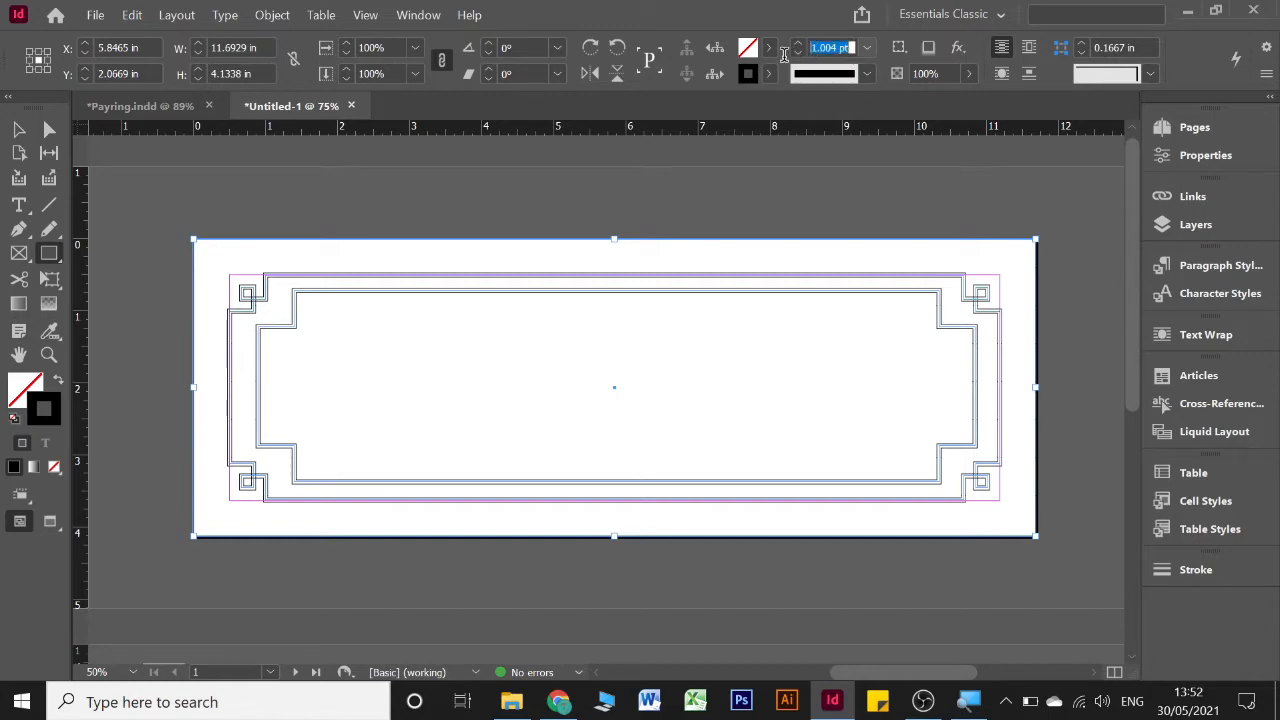
pyautogui.write('0')
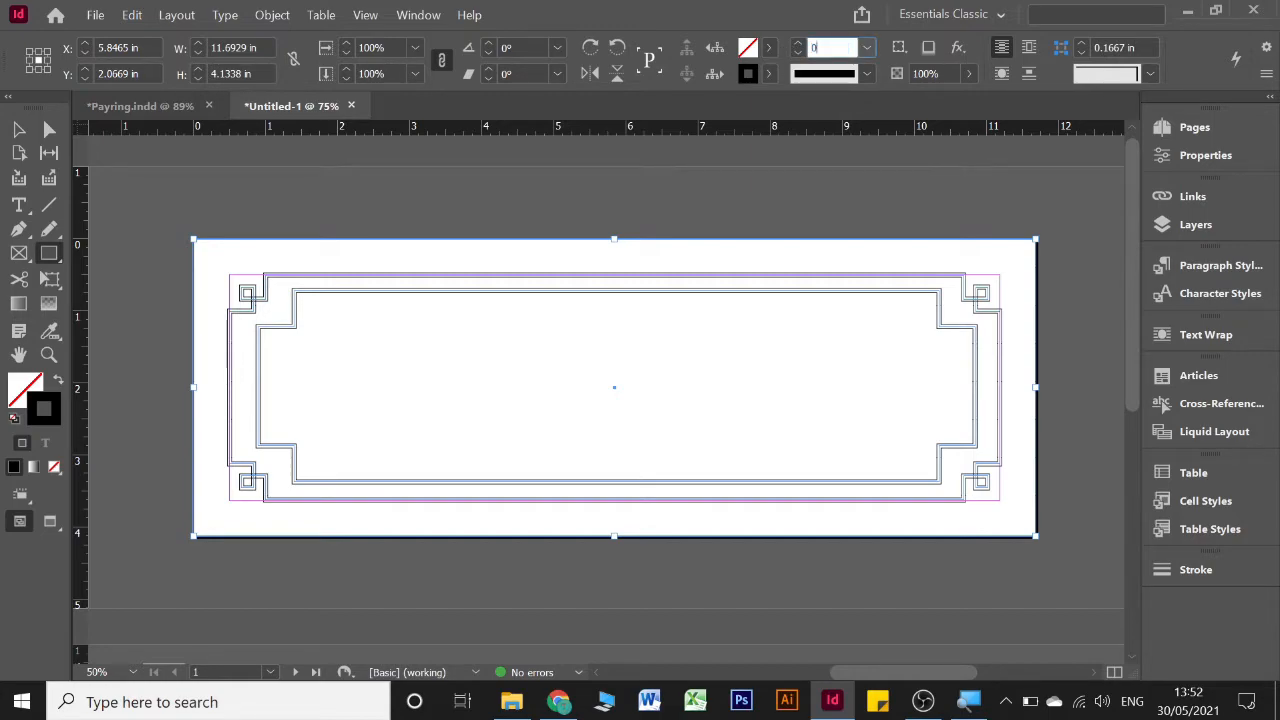
pyautogui.press('Return')
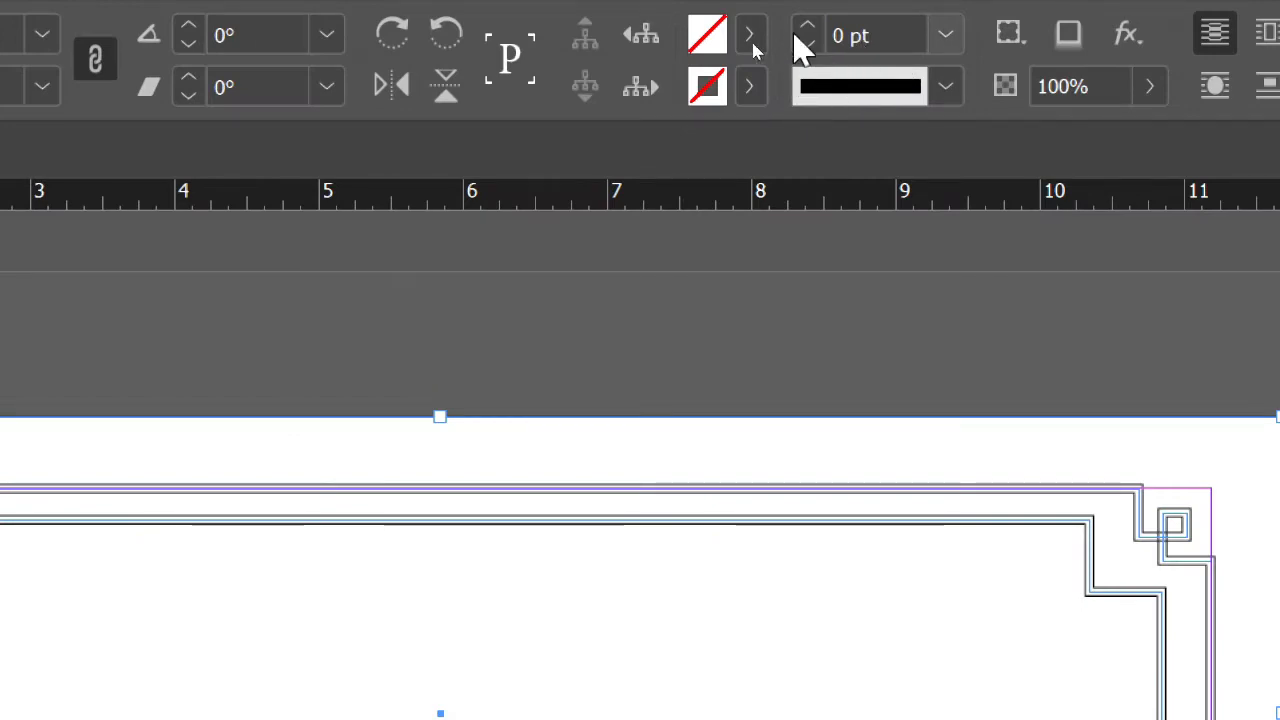
# Step: Start a new CMYK process colour swatch for the rectangle's fill with cyan 27%, magenta 58% and black 17%
pyautogui.click(749, 35)
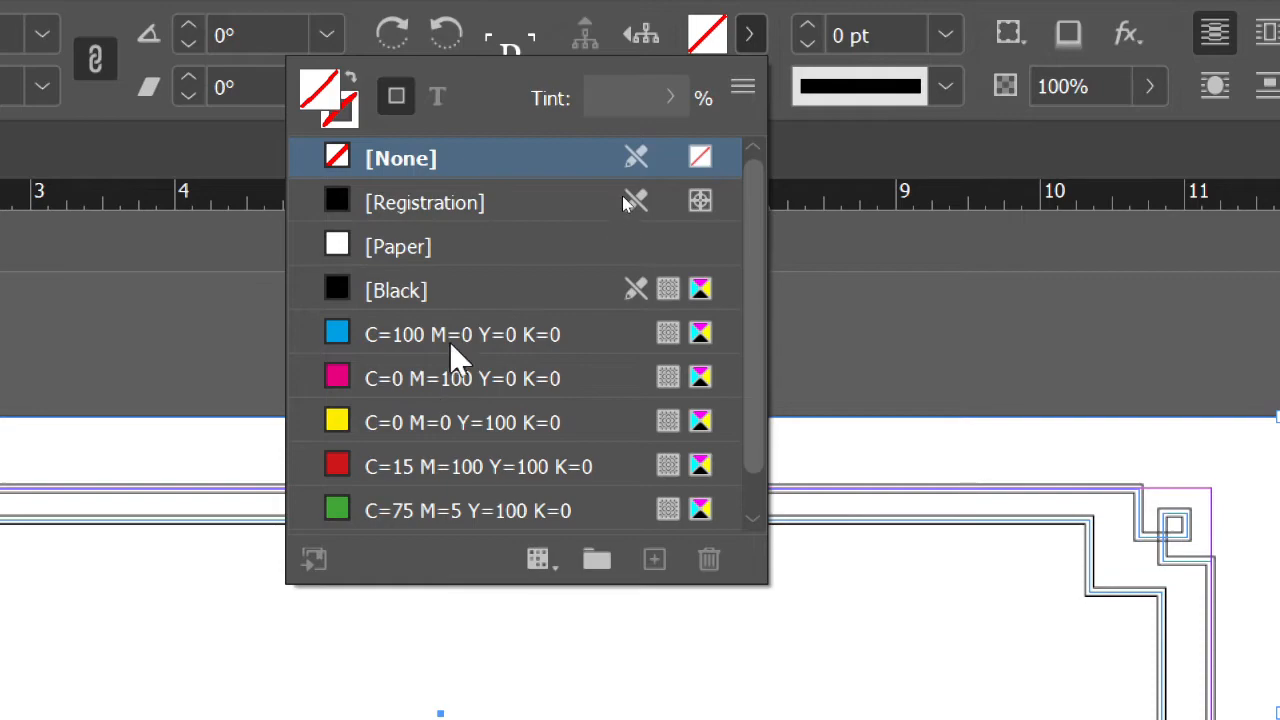
pyautogui.scroll(-1, 508, 228)
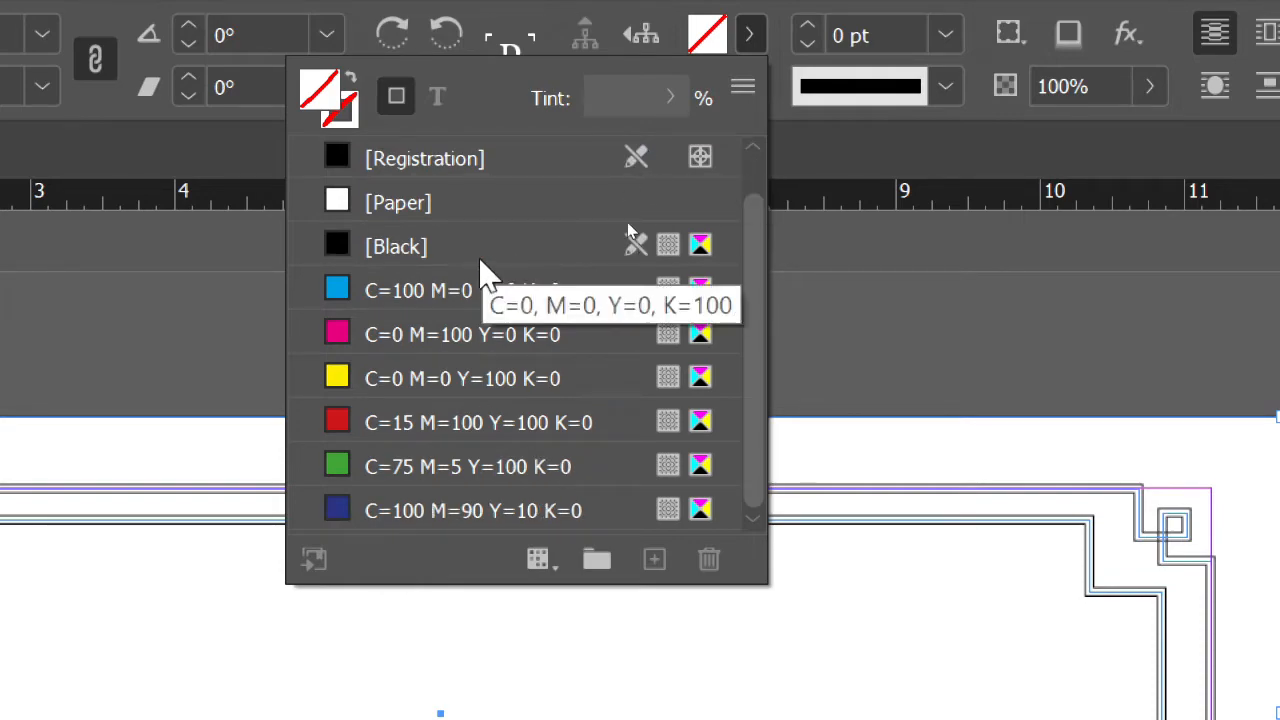
pyautogui.click(742, 88)
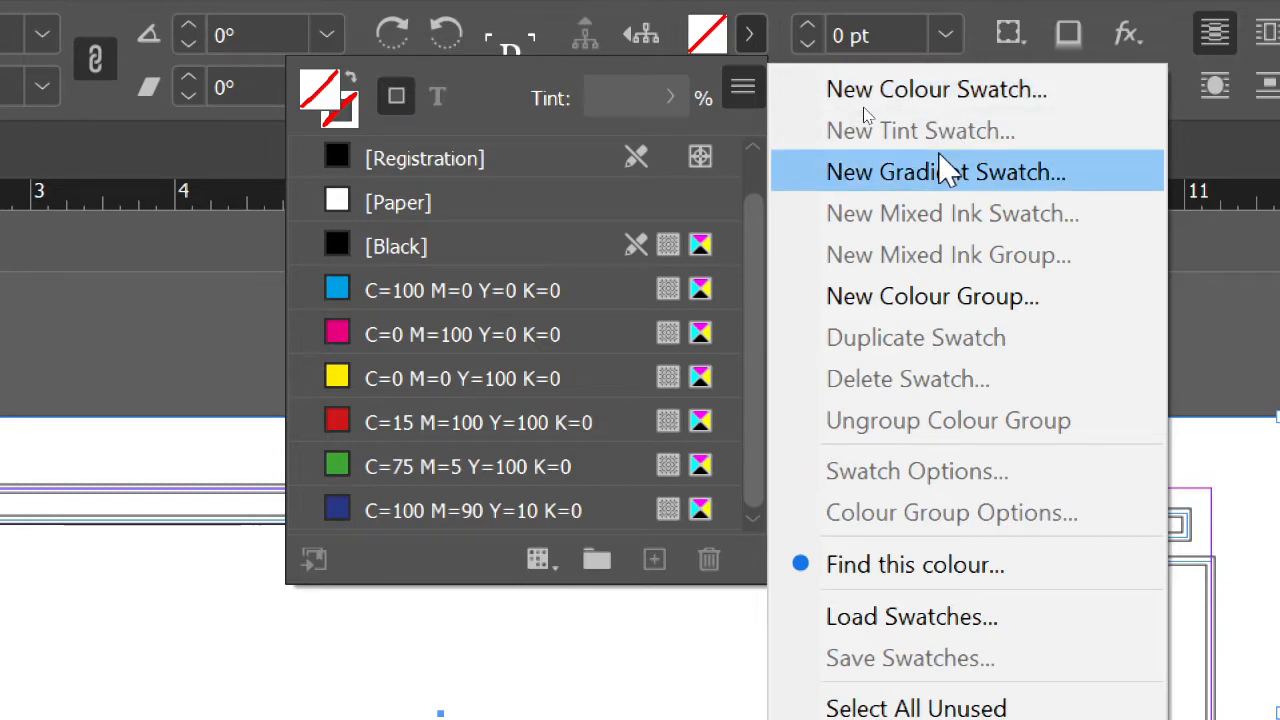
pyautogui.click(1008, 100)
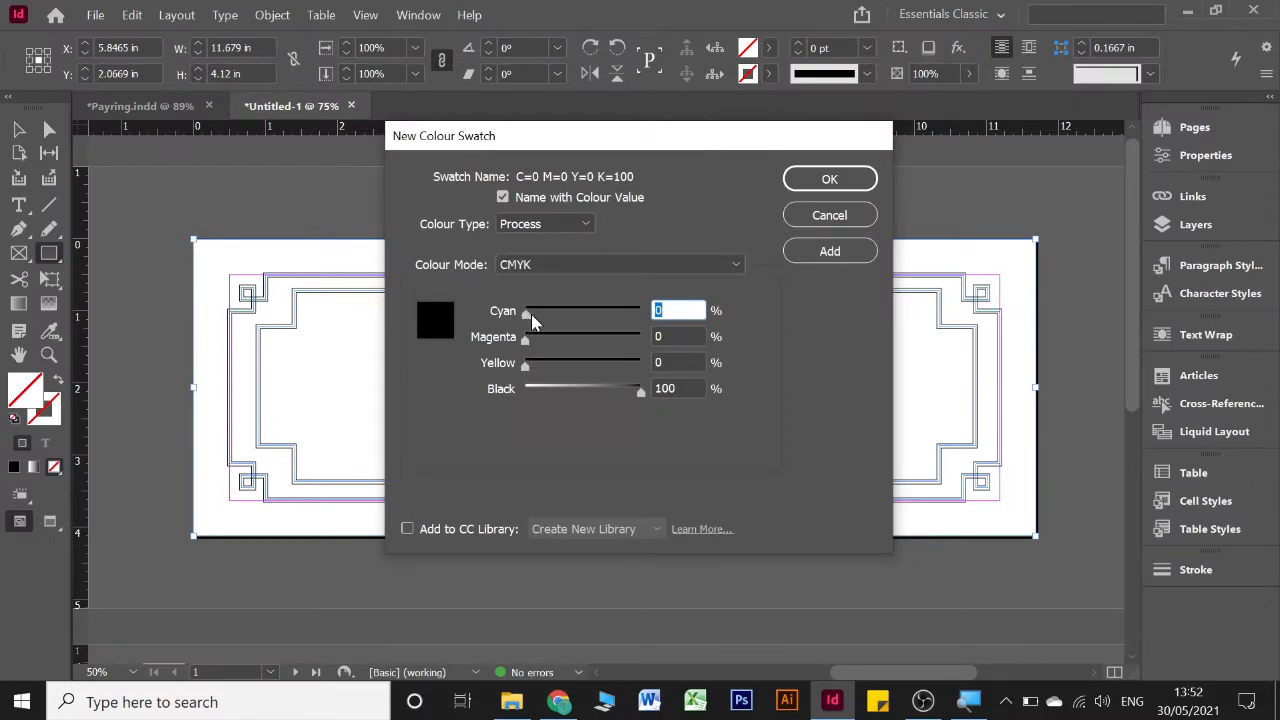
pyautogui.moveTo(548, 313); pyautogui.dragTo(591, 339)
pyautogui.moveTo(637, 397); pyautogui.dragTo(544, 394)
pyautogui.moveTo(714, 312); pyautogui.dragTo(628, 318)
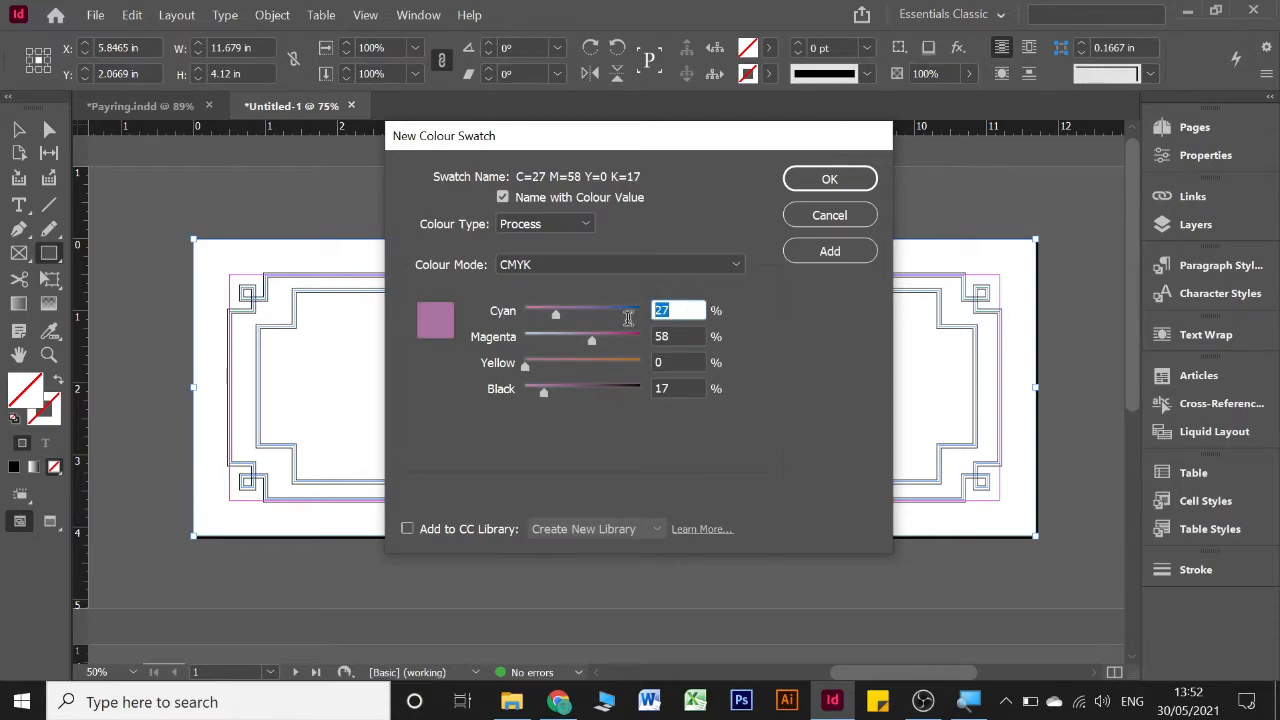
# Step: Turn the swatch colour brown by setting cyan to 47% and yellow to 78%
pyautogui.press('Tab')
pyautogui.press('Tab')
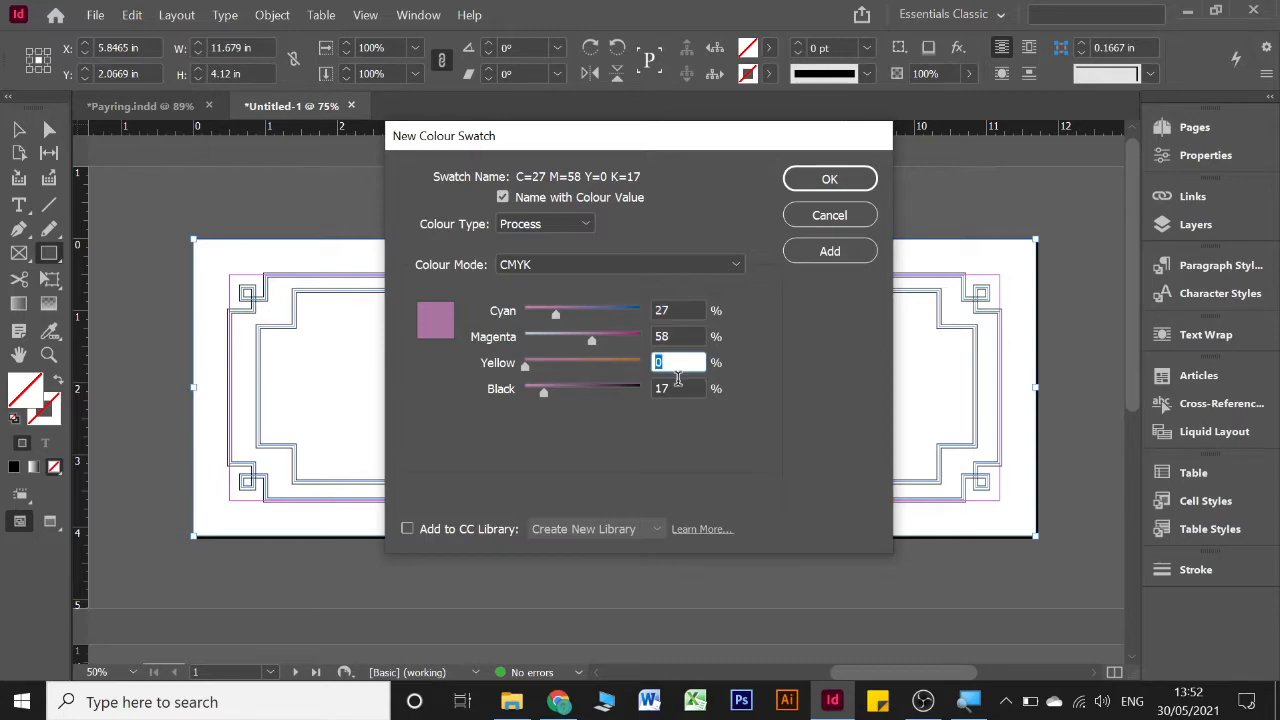
pyautogui.press('Tab')
pyautogui.moveTo(556, 316); pyautogui.dragTo(578, 316)
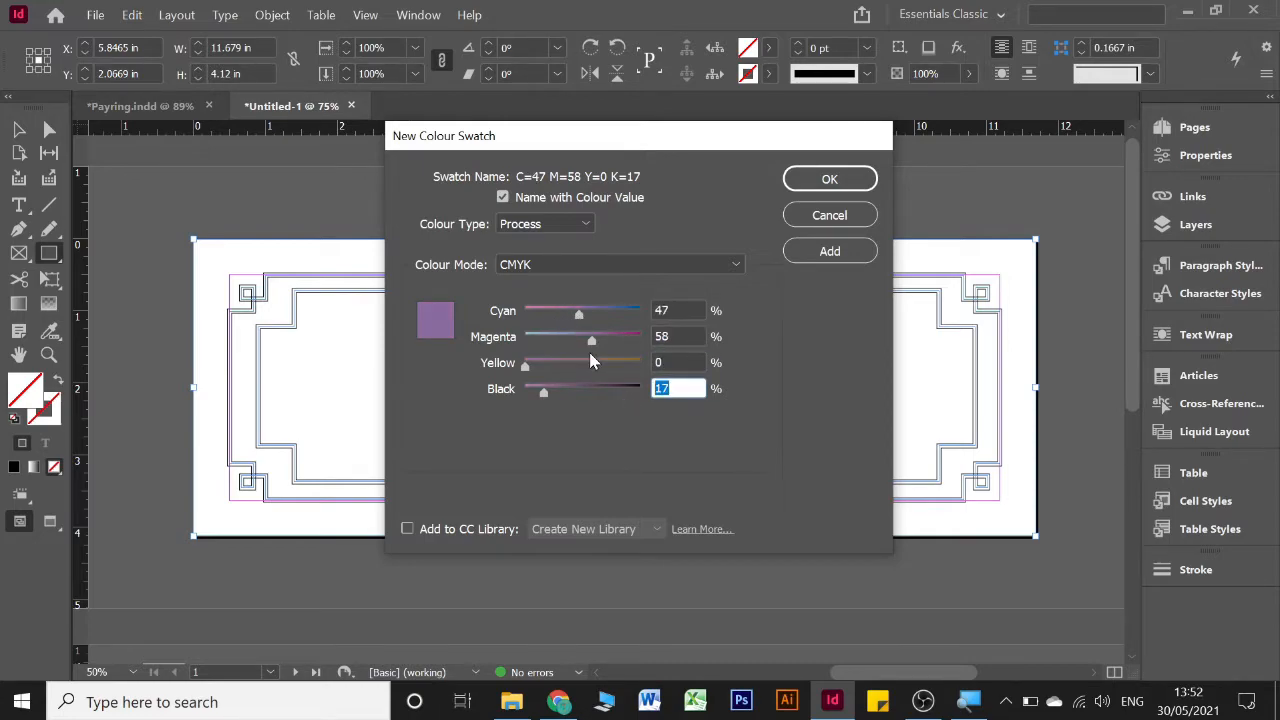
pyautogui.moveTo(529, 375); pyautogui.dragTo(600, 370)
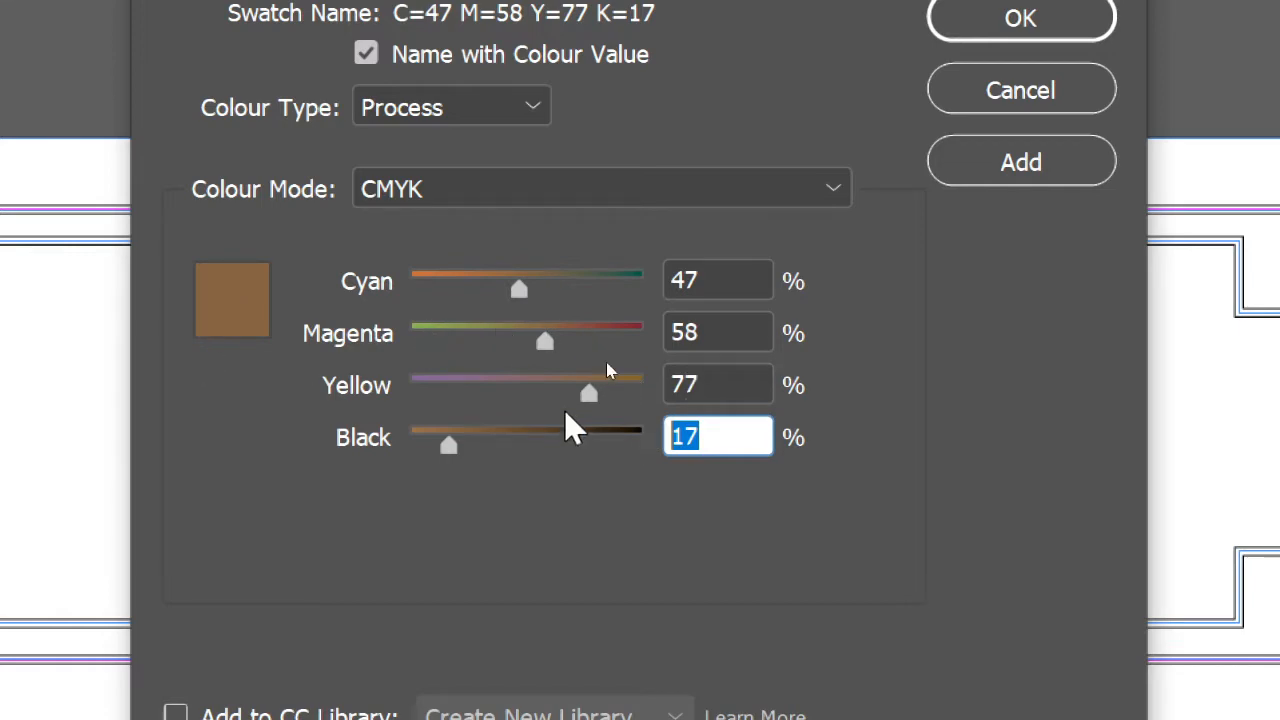
pyautogui.moveTo(588, 400); pyautogui.dragTo(597, 403)
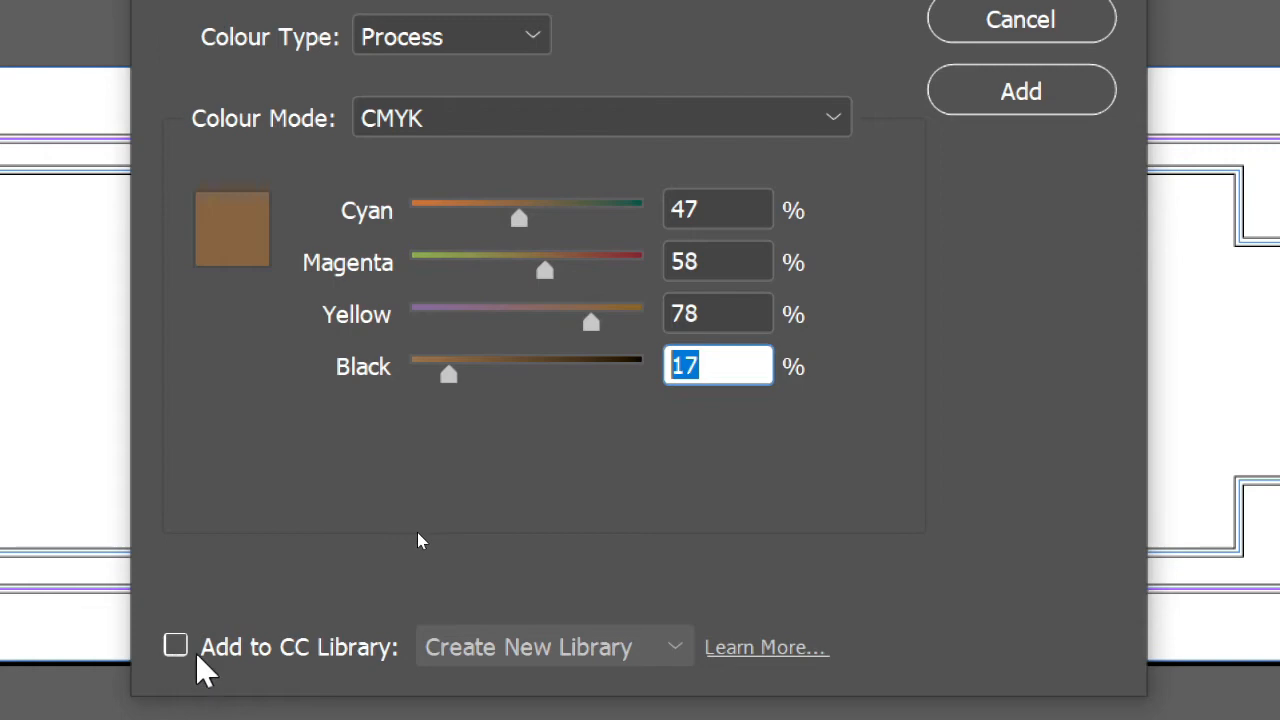
# Step: Save the brown swatch with the option to add it to a new CC Library, and close the CC Libraries panel
pyautogui.click(176, 648)
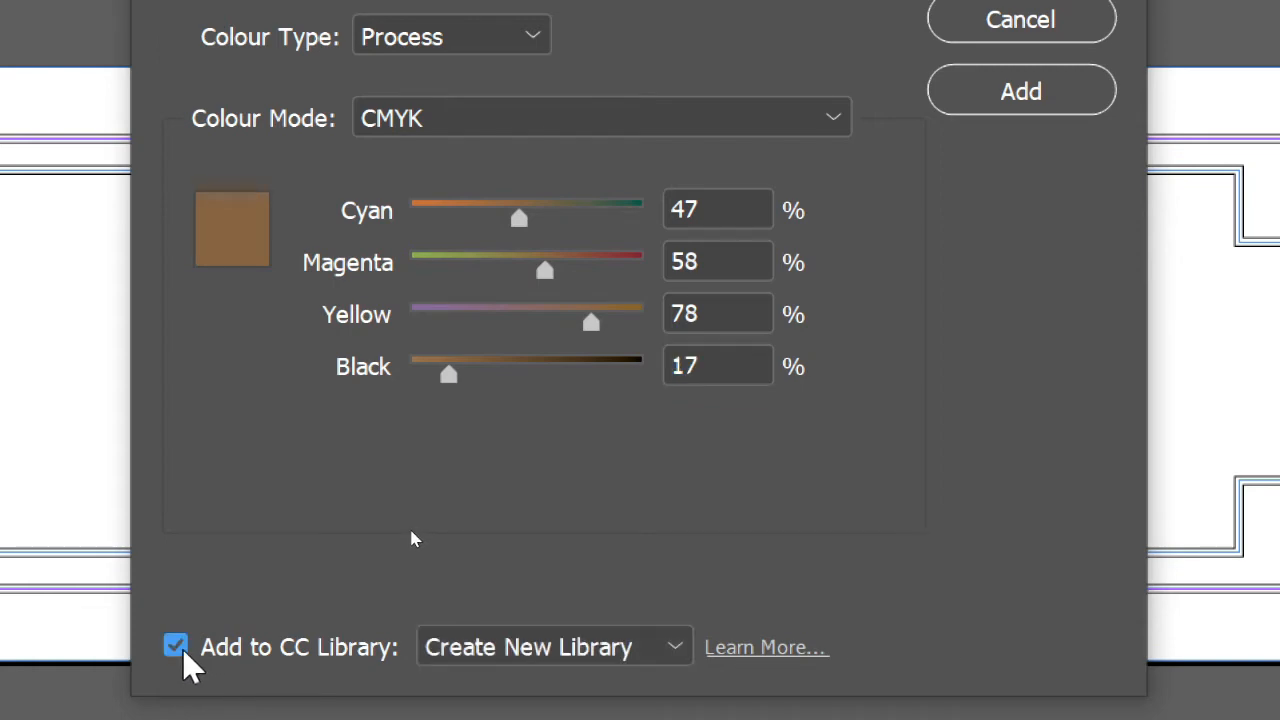
pyautogui.click(1050, 110)
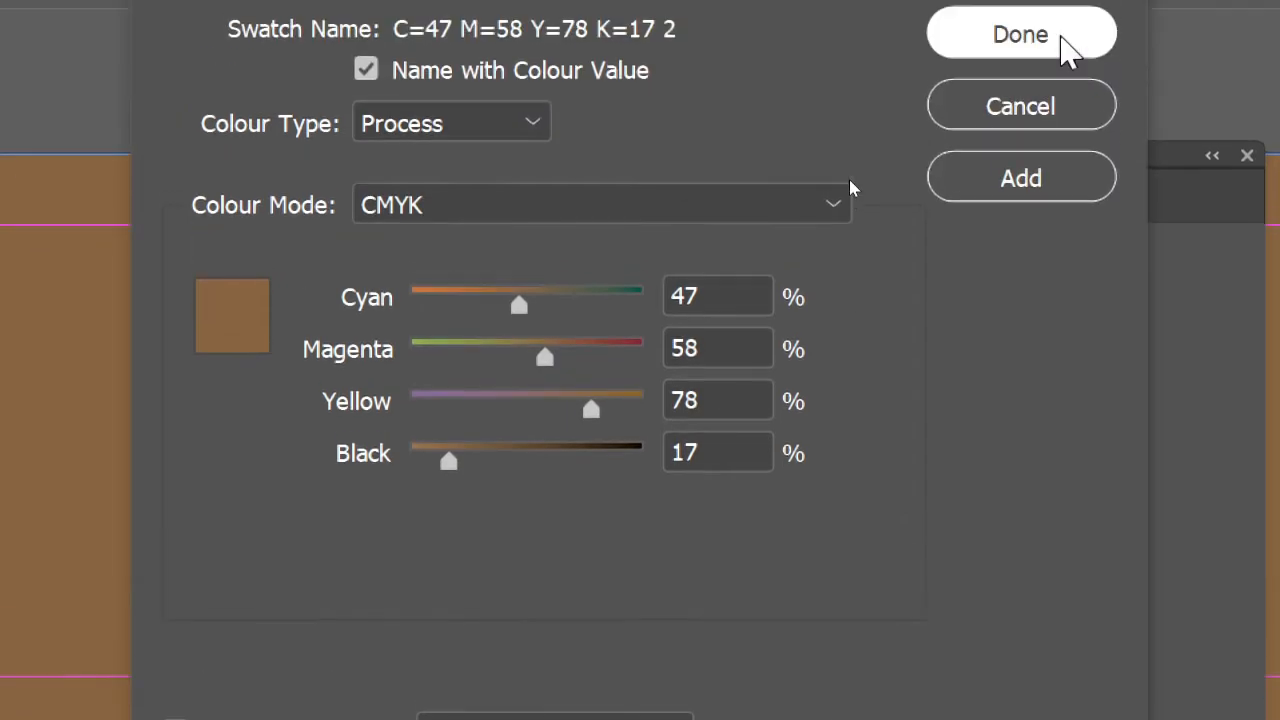
pyautogui.click(1058, 32)
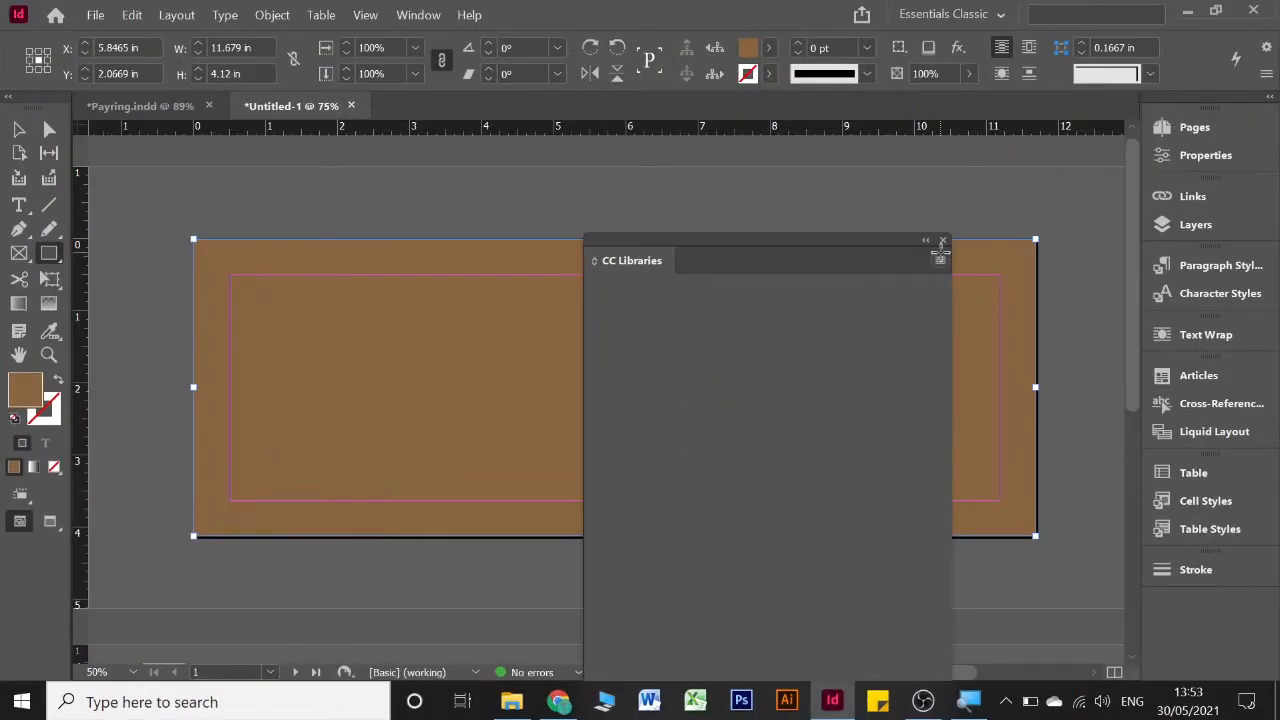
pyautogui.click(942, 242)
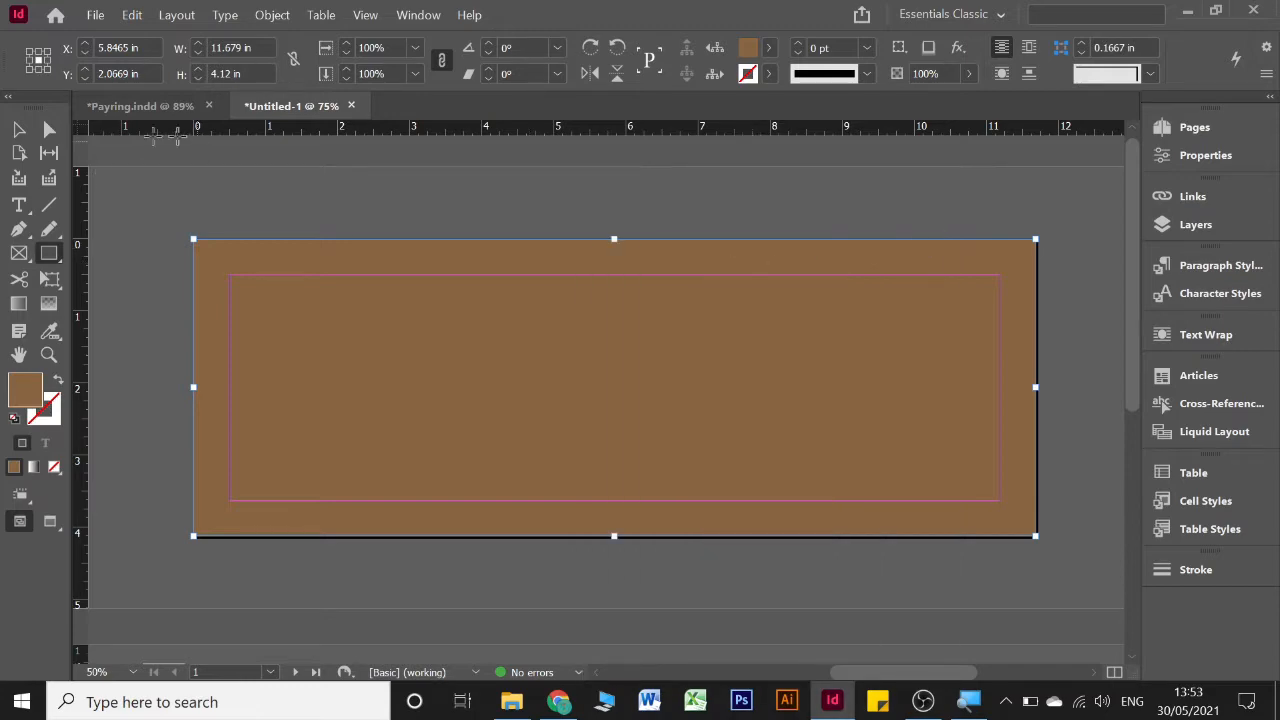
# Step: Move page 1's brown rectangle to the bottom of Layer 1's stacking order, behind both frames
pyautogui.click(18, 129)
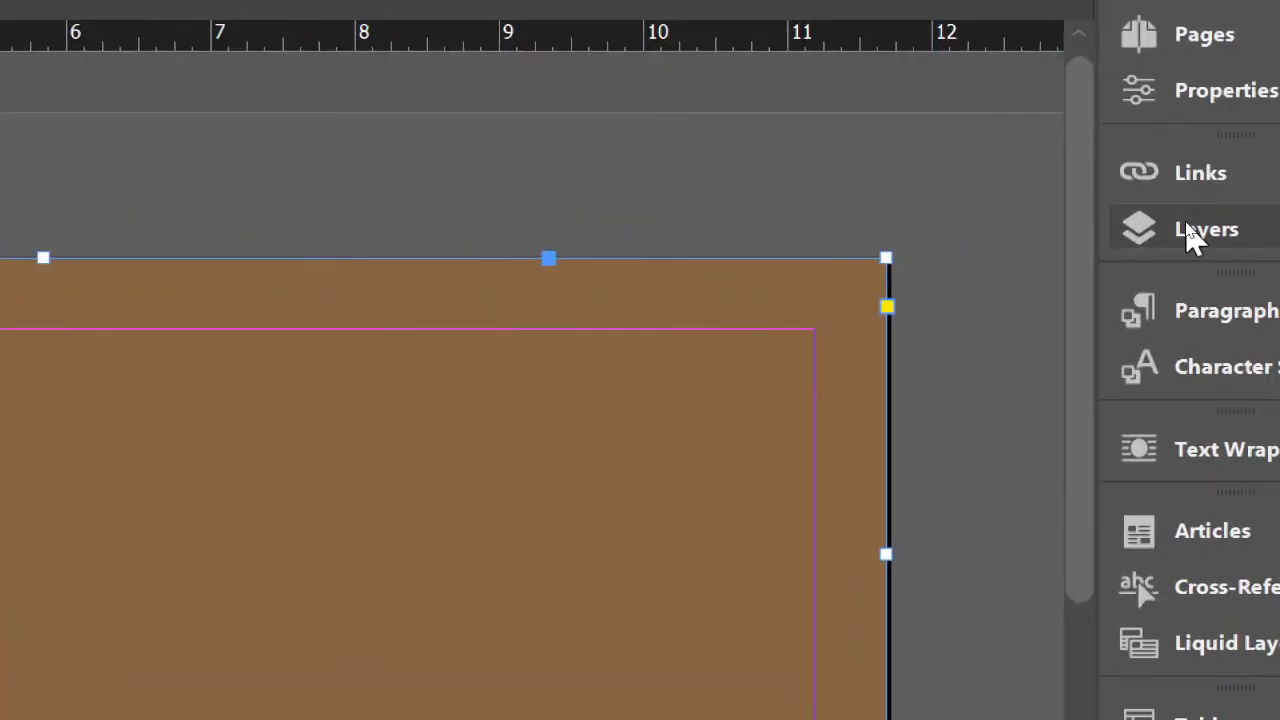
pyautogui.click(1190, 230)
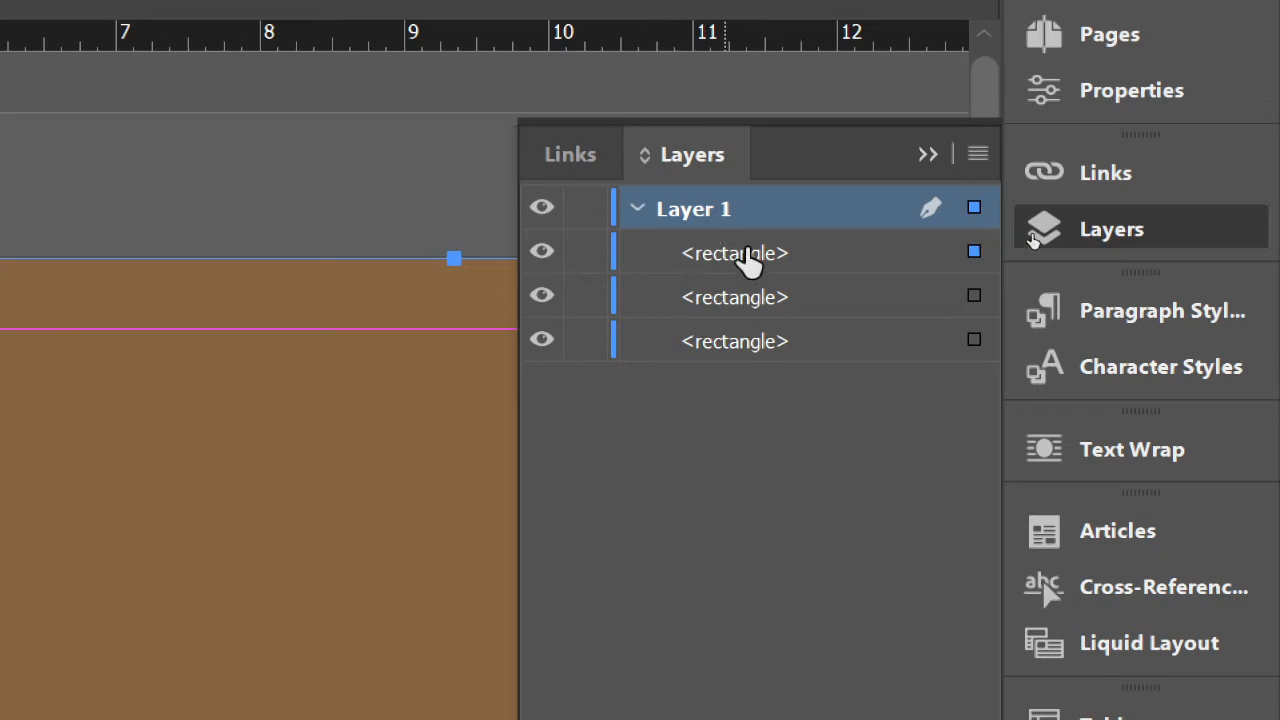
pyautogui.click(808, 264)
pyautogui.moveTo(790, 258); pyautogui.dragTo(785, 378)
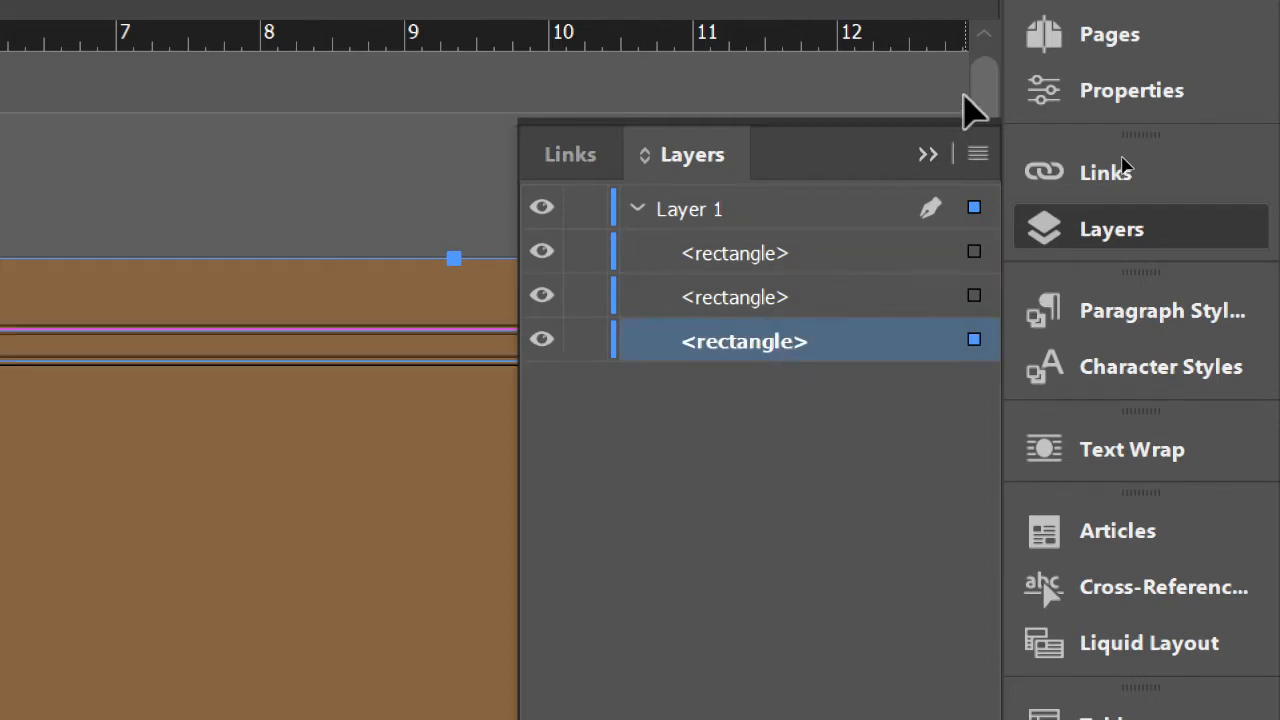
pyautogui.click(926, 156)
# Step: Copy page 1's brown background rectangle and paste it in place over page 2
pyautogui.scroll(-3, 540, 450)
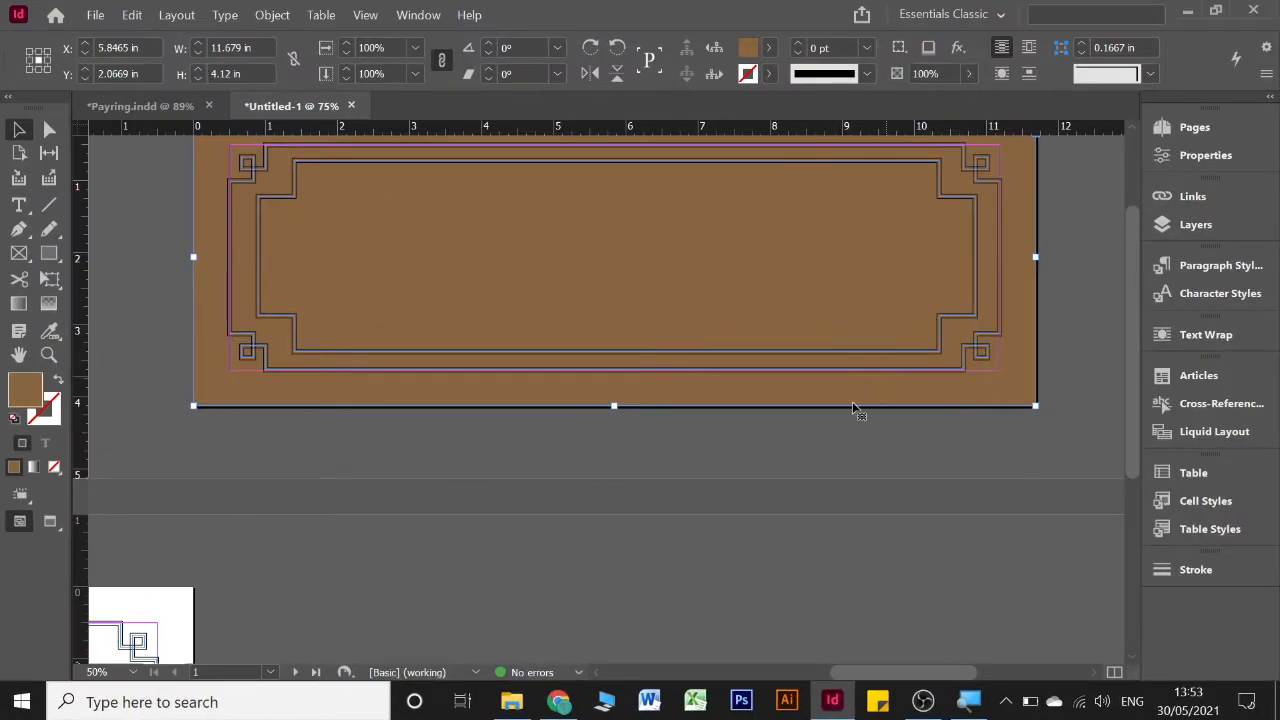
pyautogui.click(768, 465)
pyautogui.scroll(2, 740, 460)
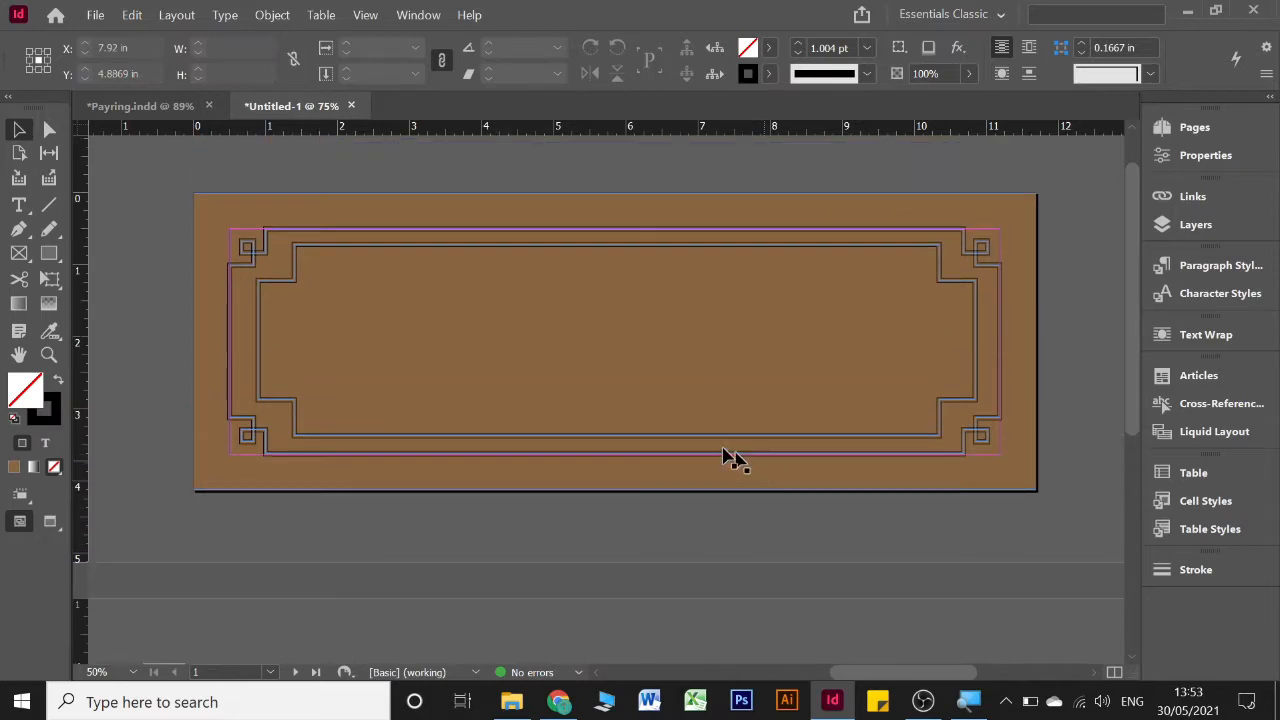
pyautogui.click(705, 352)
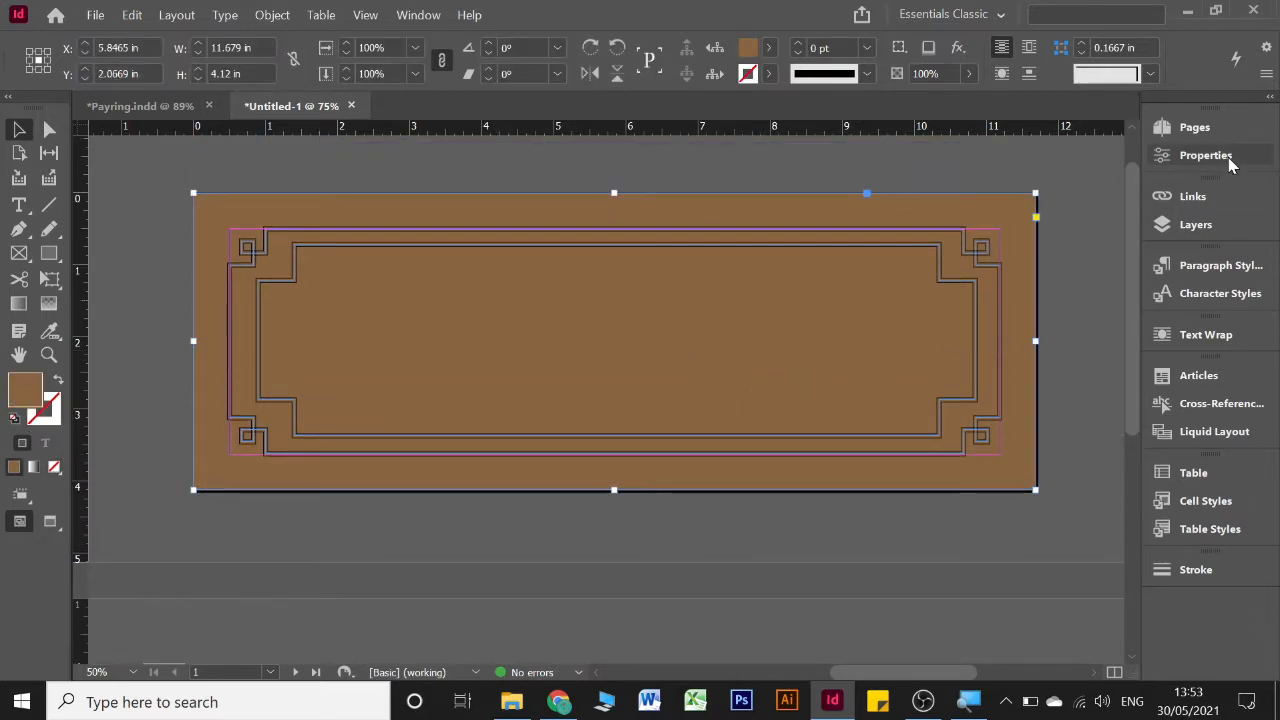
pyautogui.click(1200, 128)
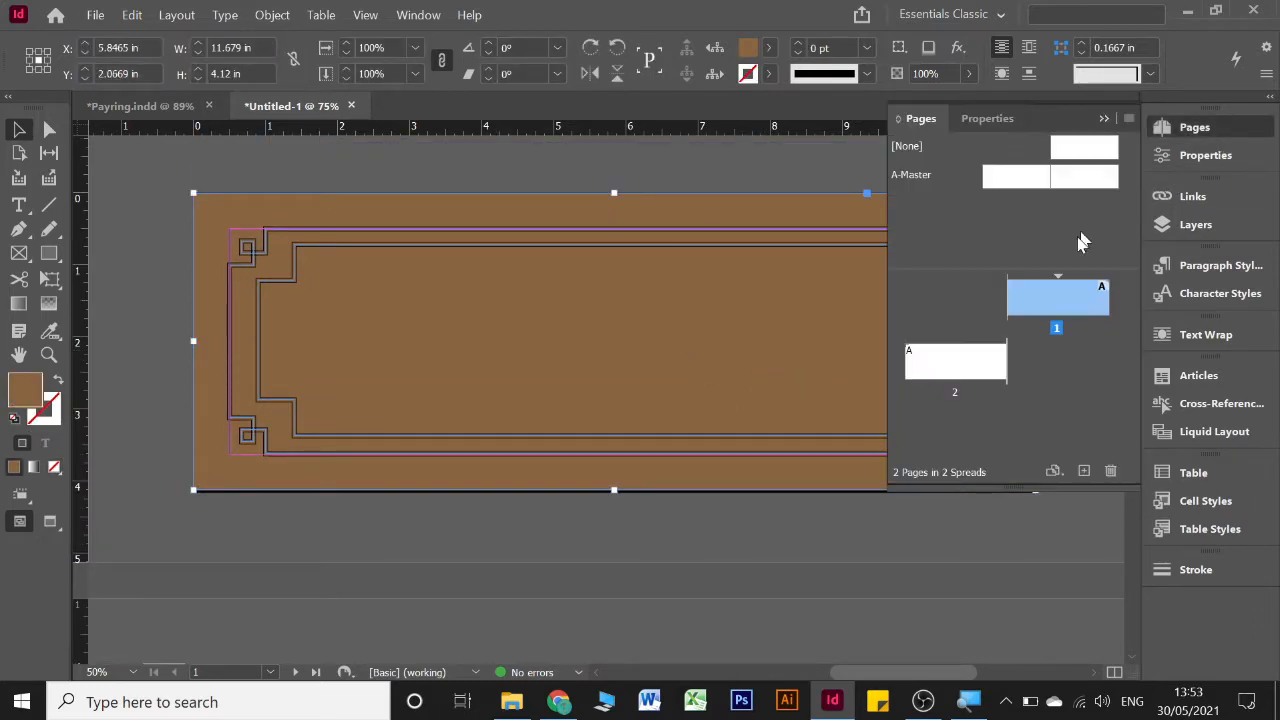
pyautogui.doubleClick(958, 358)
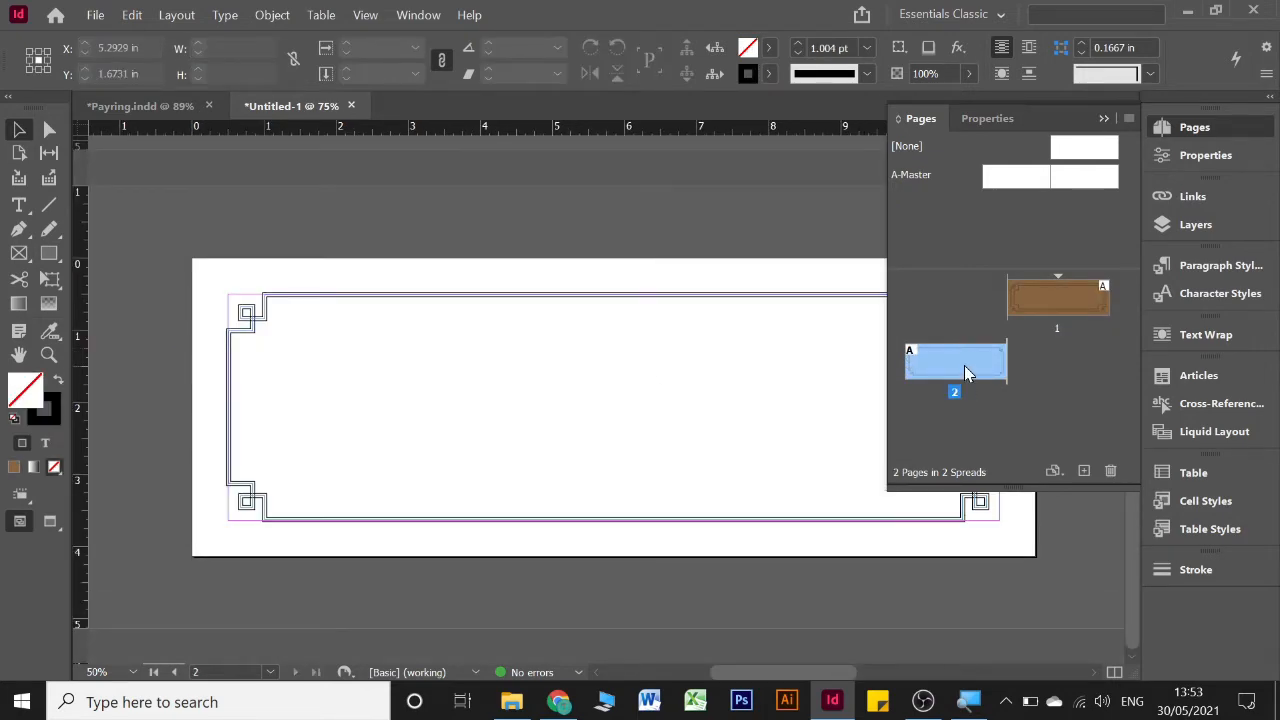
pyautogui.hotkey('ctrl', 'alt', 'shift', 'v')
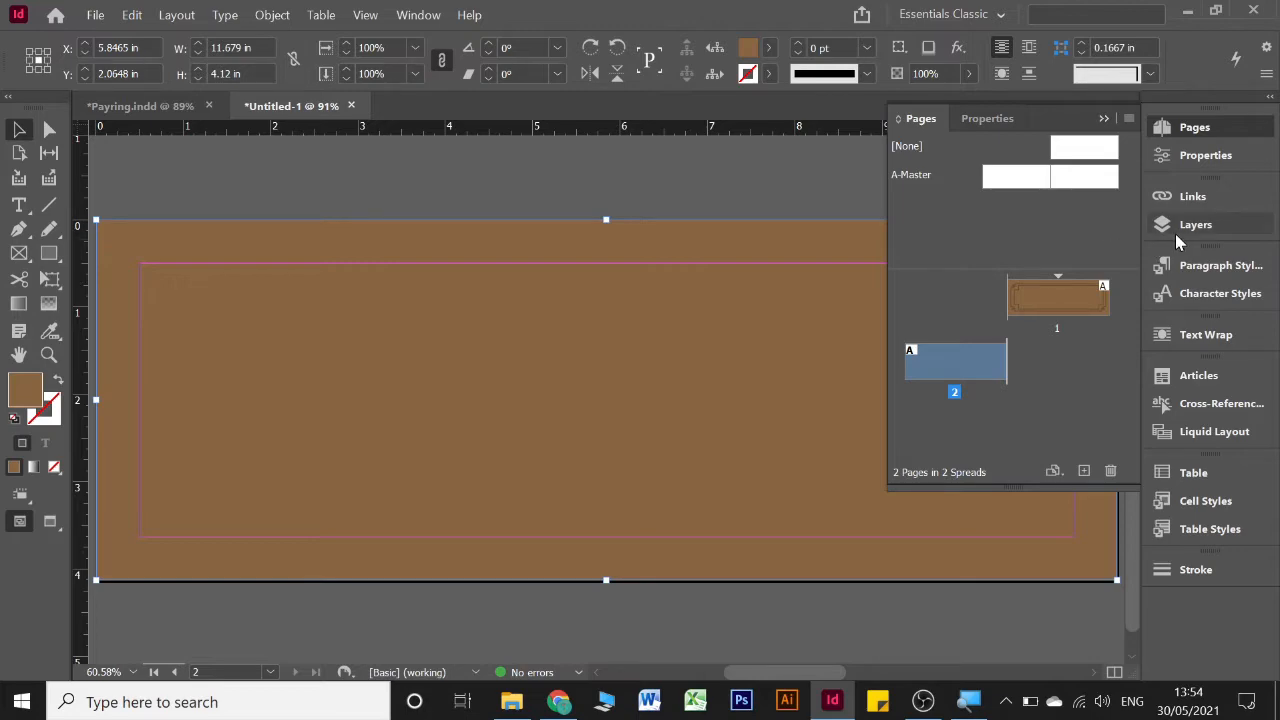
# Step: Move page 2's brown rectangle below the fancy-cornered frame in Layer 1's stacking order
pyautogui.click(1175, 233)
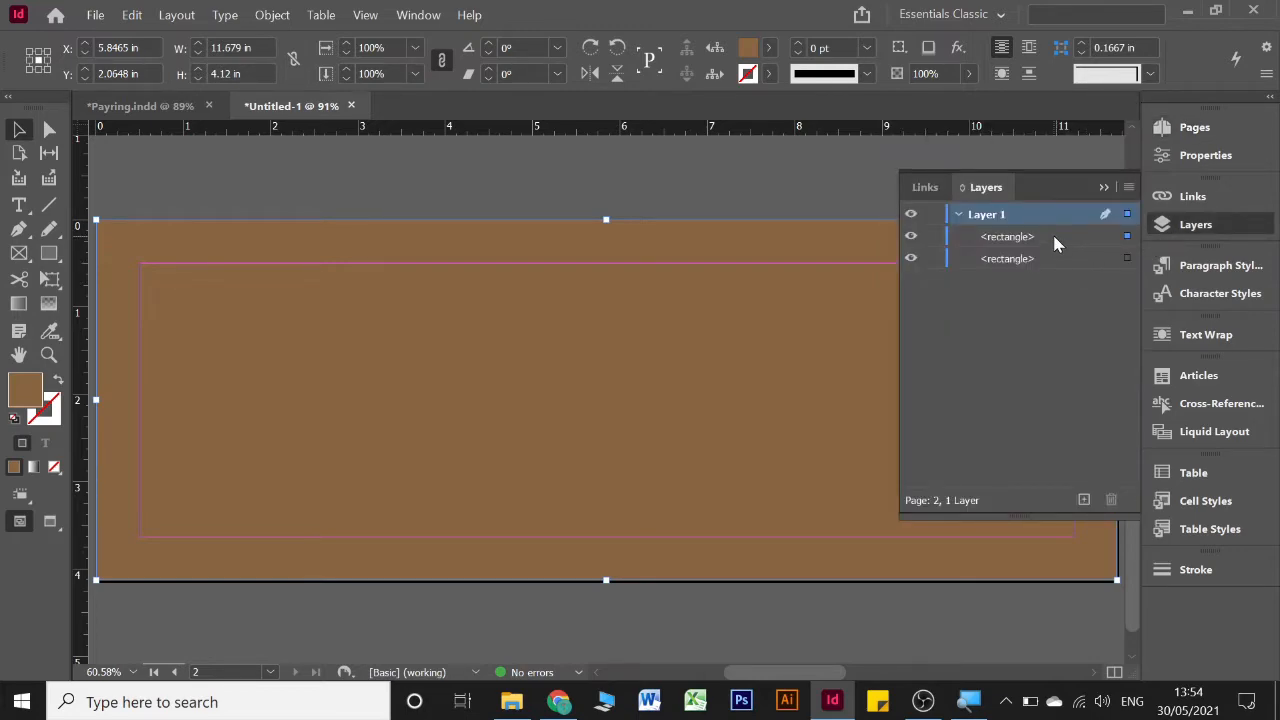
pyautogui.moveTo(1052, 232); pyautogui.dragTo(1057, 265)
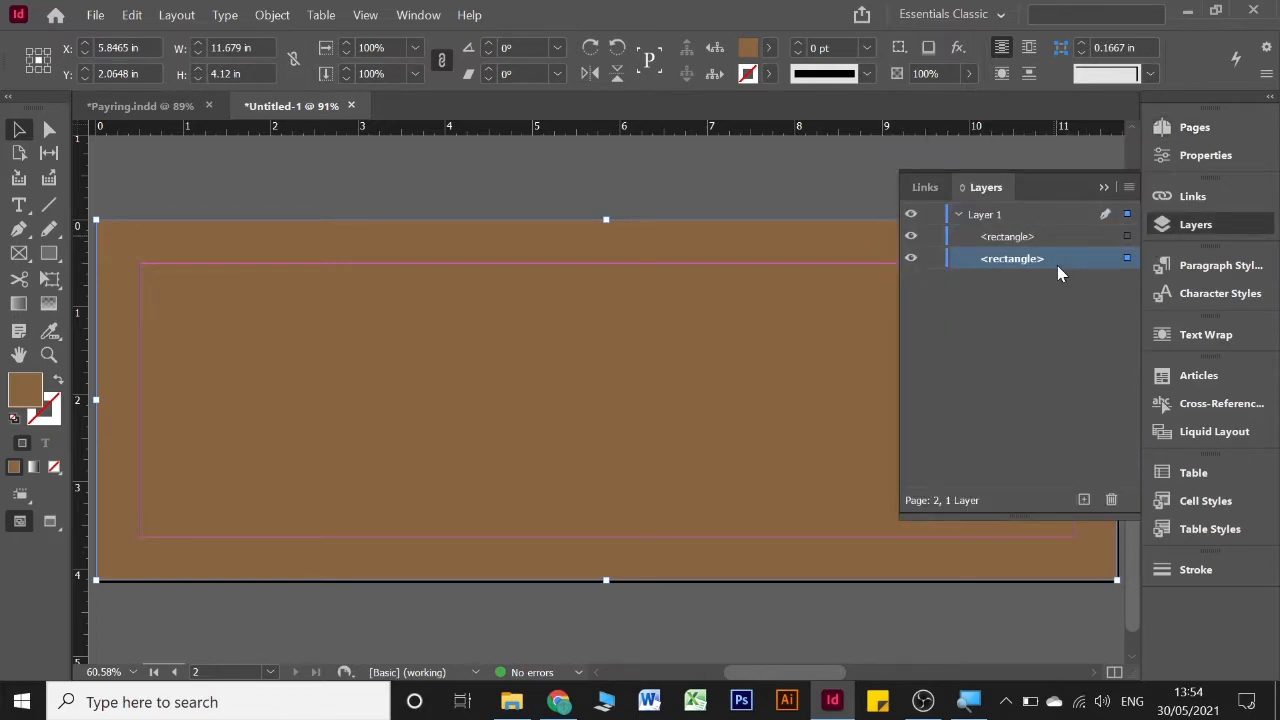
pyautogui.click(1104, 187)
pyautogui.scroll(5, 977, 263)
pyautogui.hscroll(10, 977, 263)
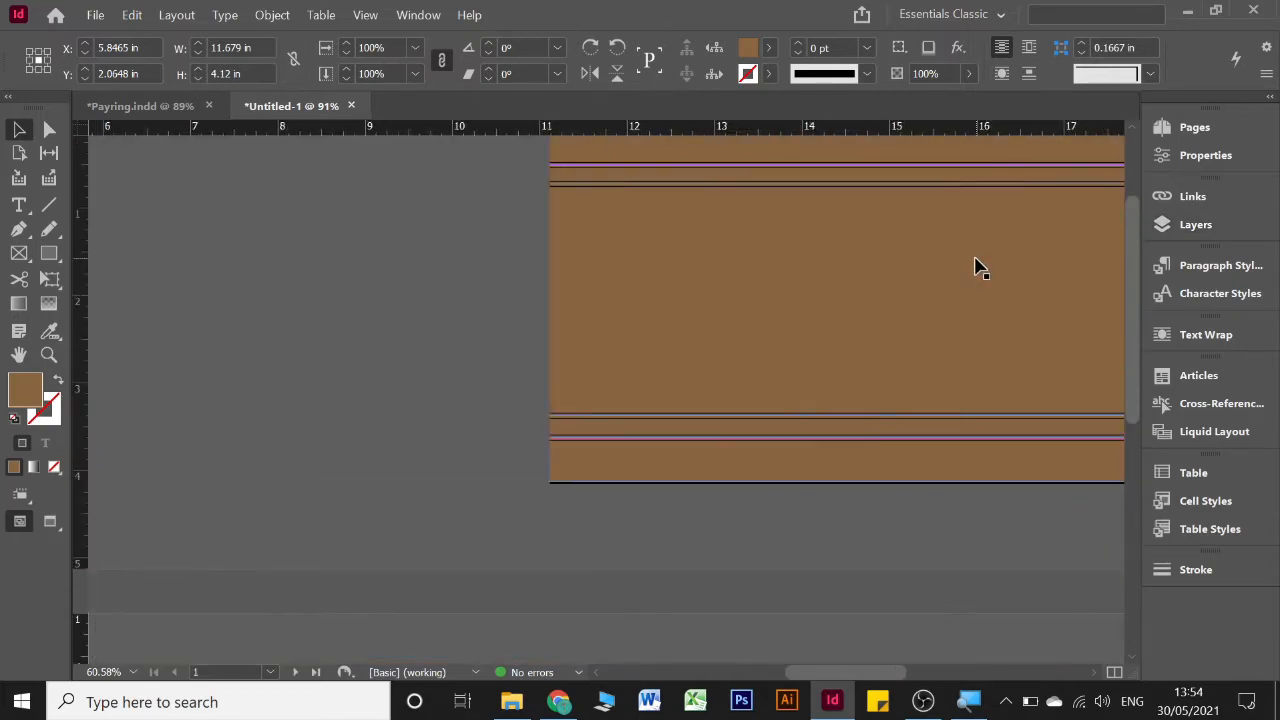
# Step: Check page 1's frames and brown background in Preview screen mode, without frame edges and guides
pyautogui.scroll(2, 980, 265)
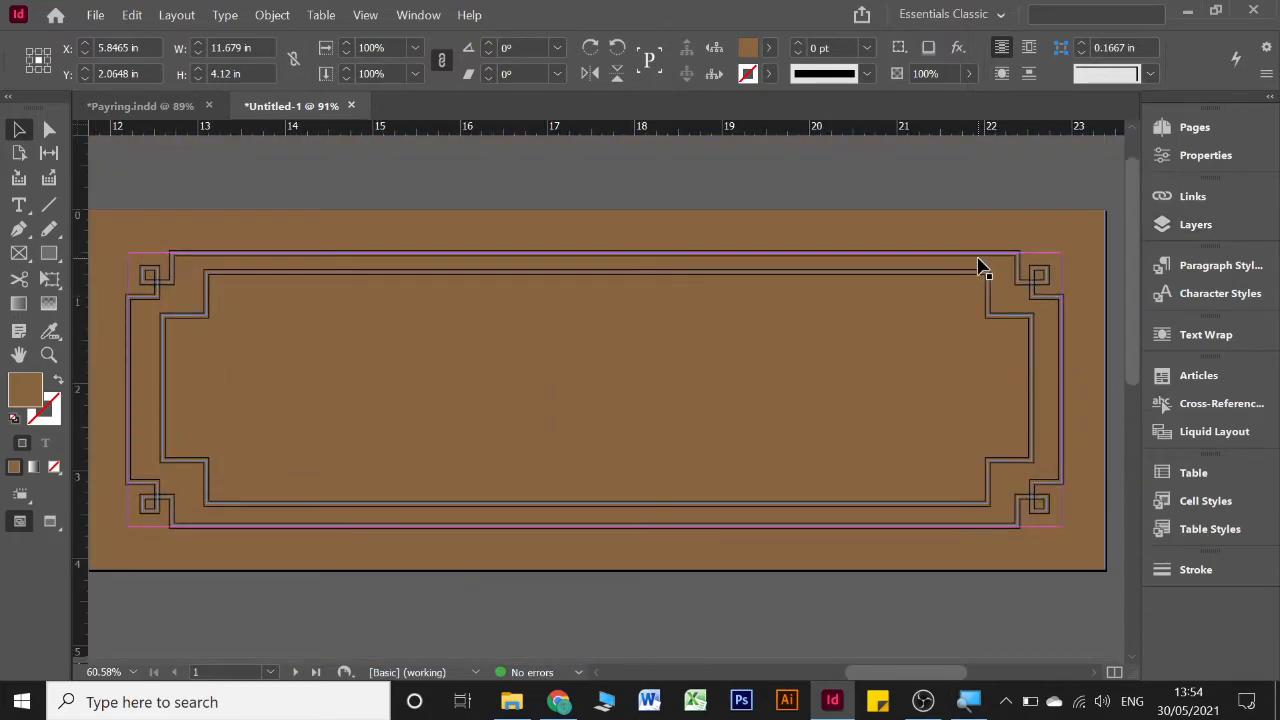
pyautogui.click(1078, 196)
pyautogui.press('w')
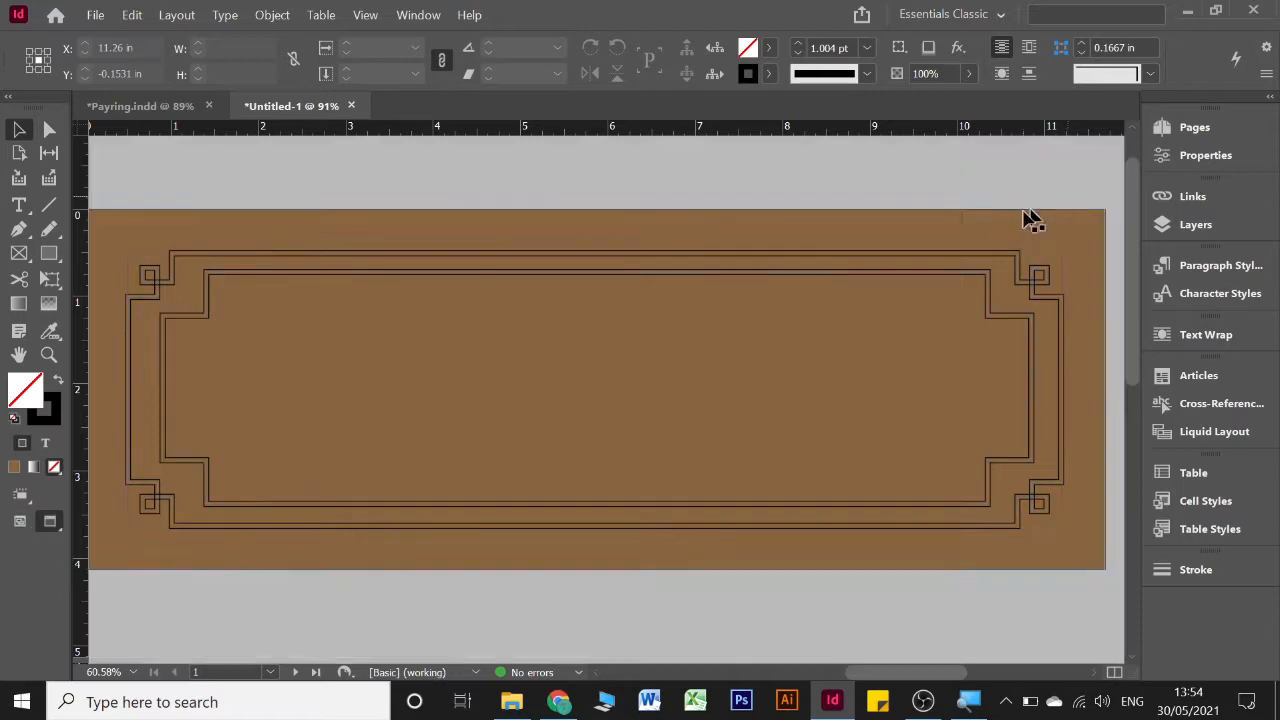
pyautogui.press('w')
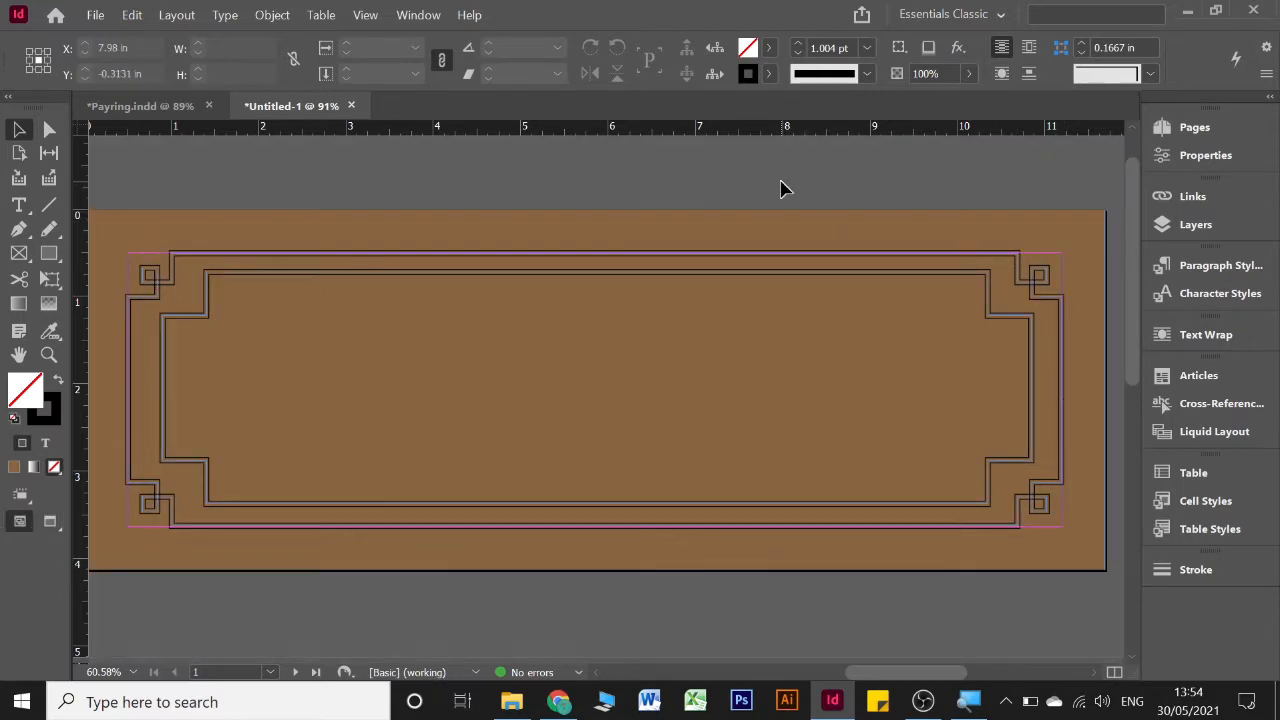
pyautogui.press('w')
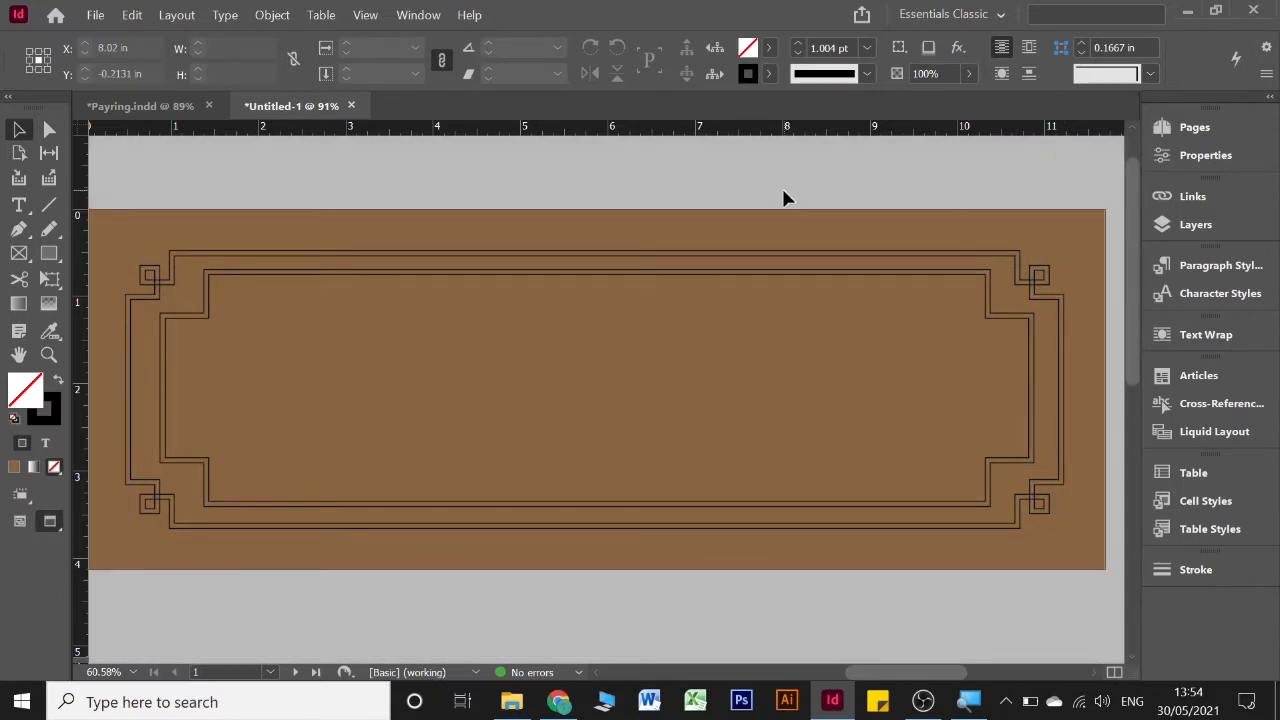
pyautogui.hscroll(-2, 785, 197)
pyautogui.hscroll(2, 785, 197)
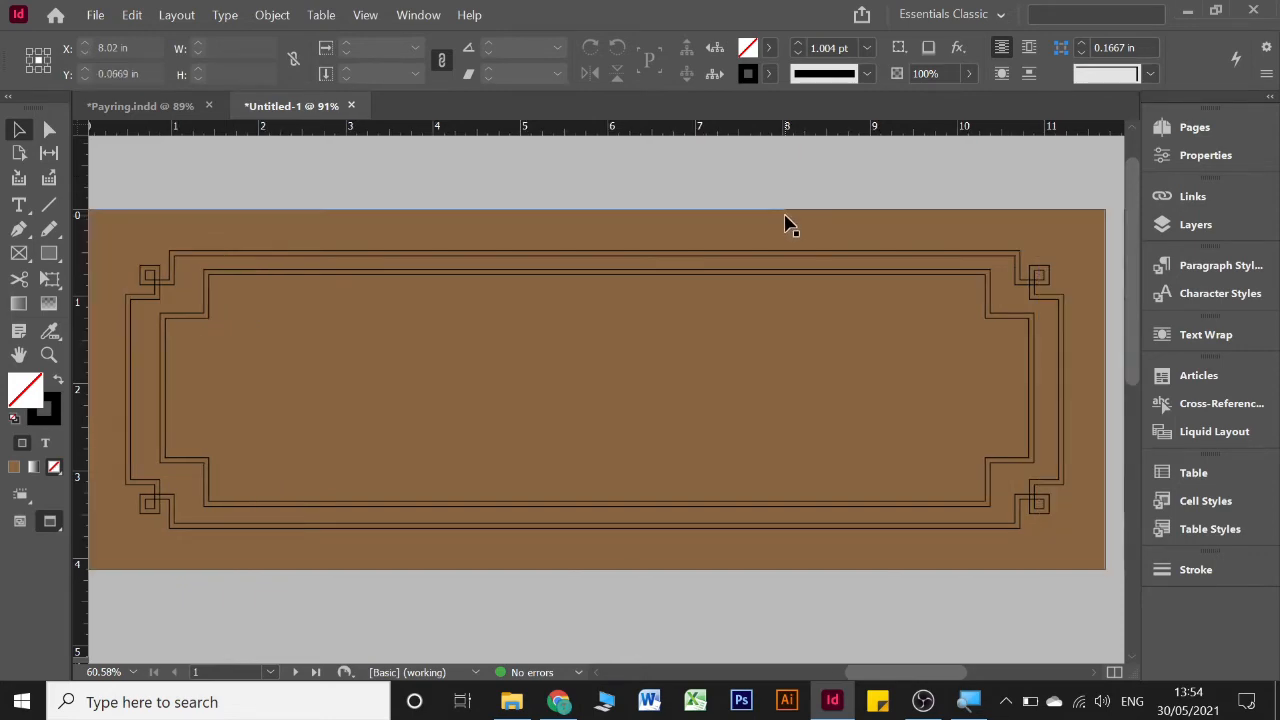
# Step: Edit the brown swatch used on page 1's background rectangle to C=34 M=45 Y=78 K=17
pyautogui.click(789, 222)
pyautogui.click(768, 47)
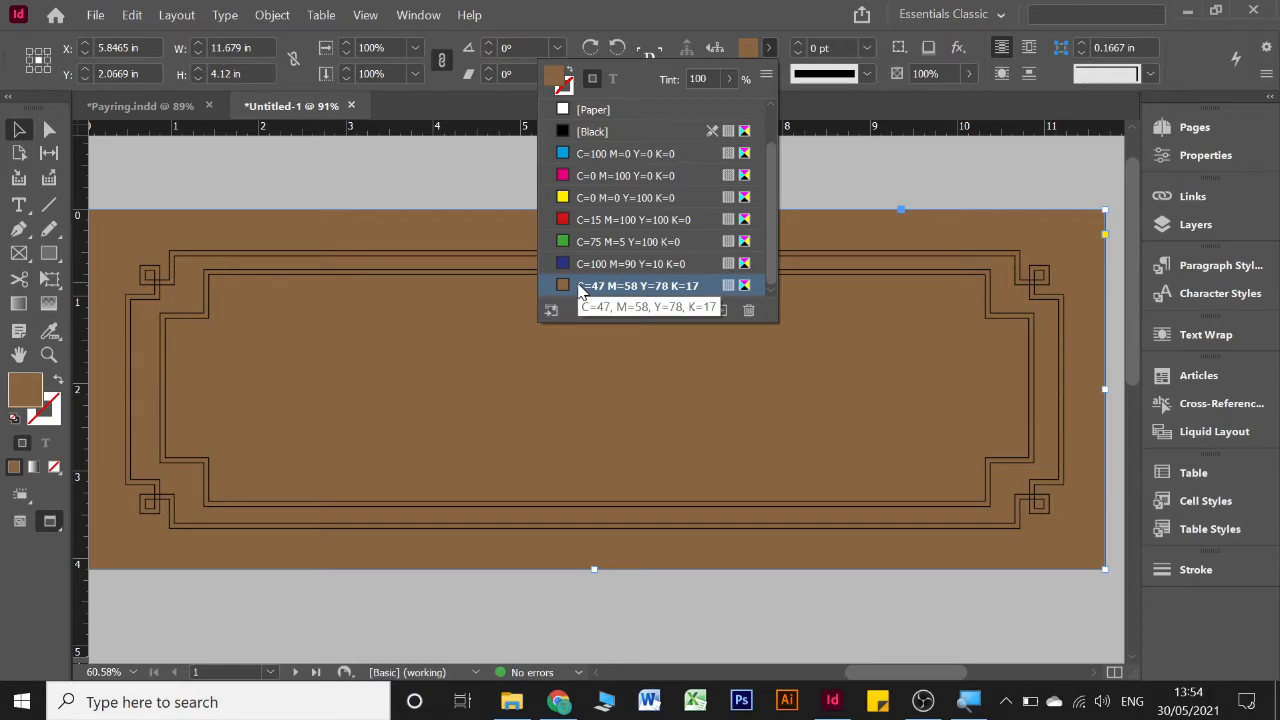
pyautogui.scroll(2, 578, 288)
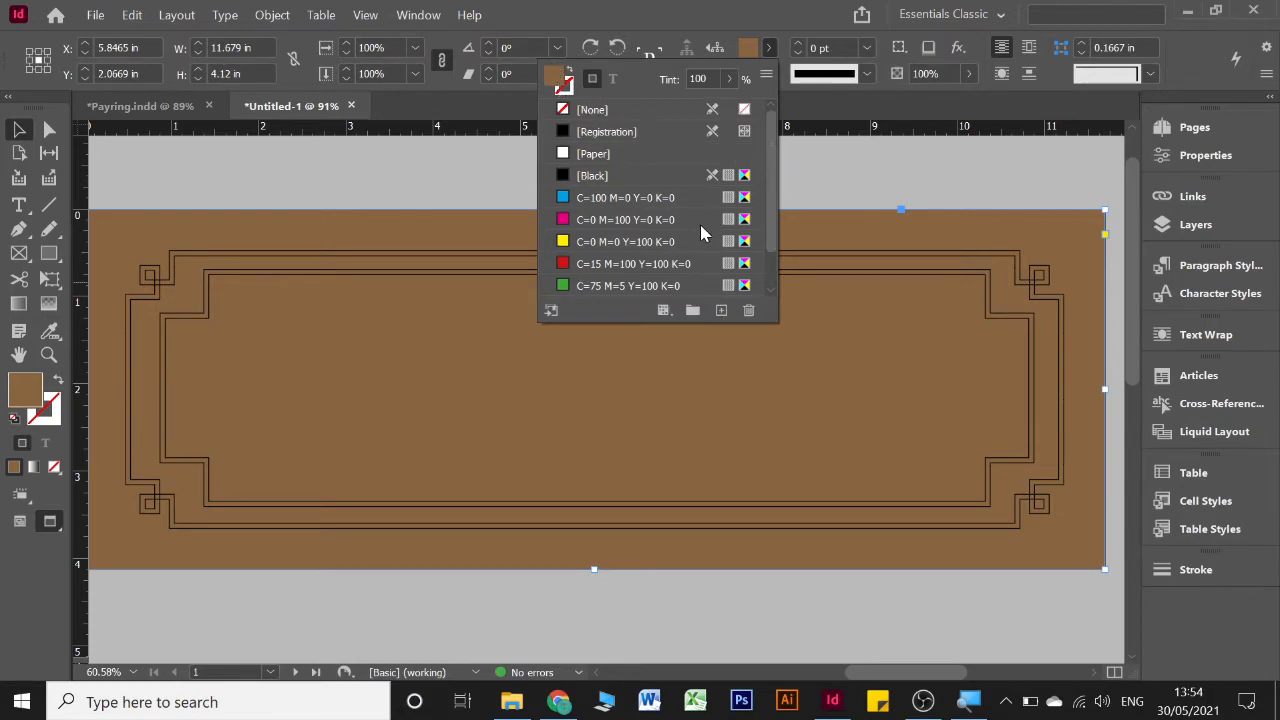
pyautogui.press('Escape')
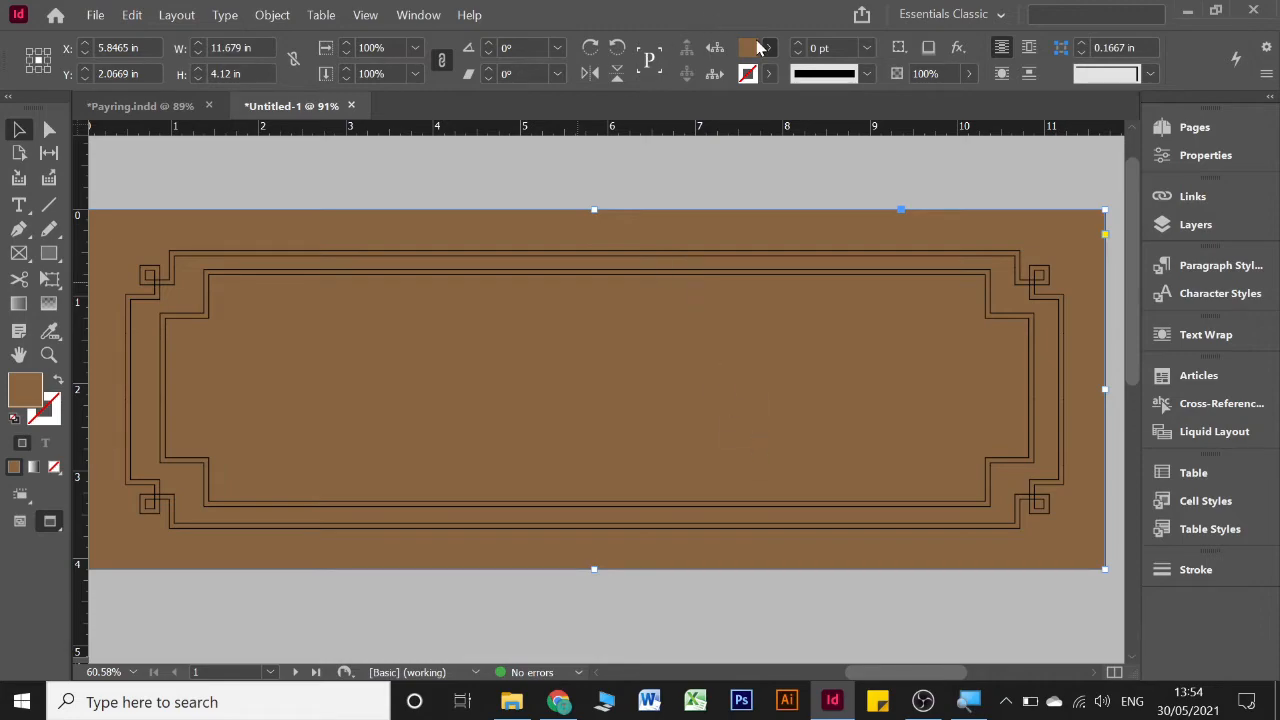
pyautogui.doubleClick(749, 267)
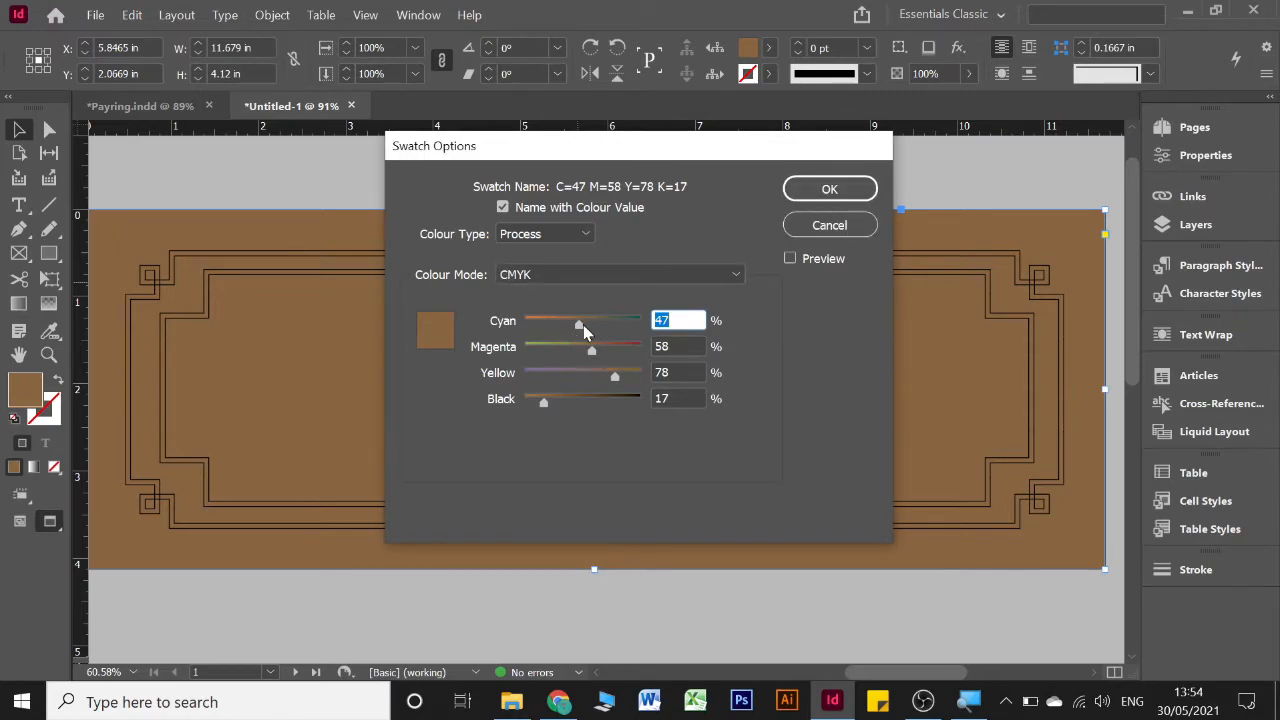
pyautogui.moveTo(579, 327); pyautogui.dragTo(586, 357)
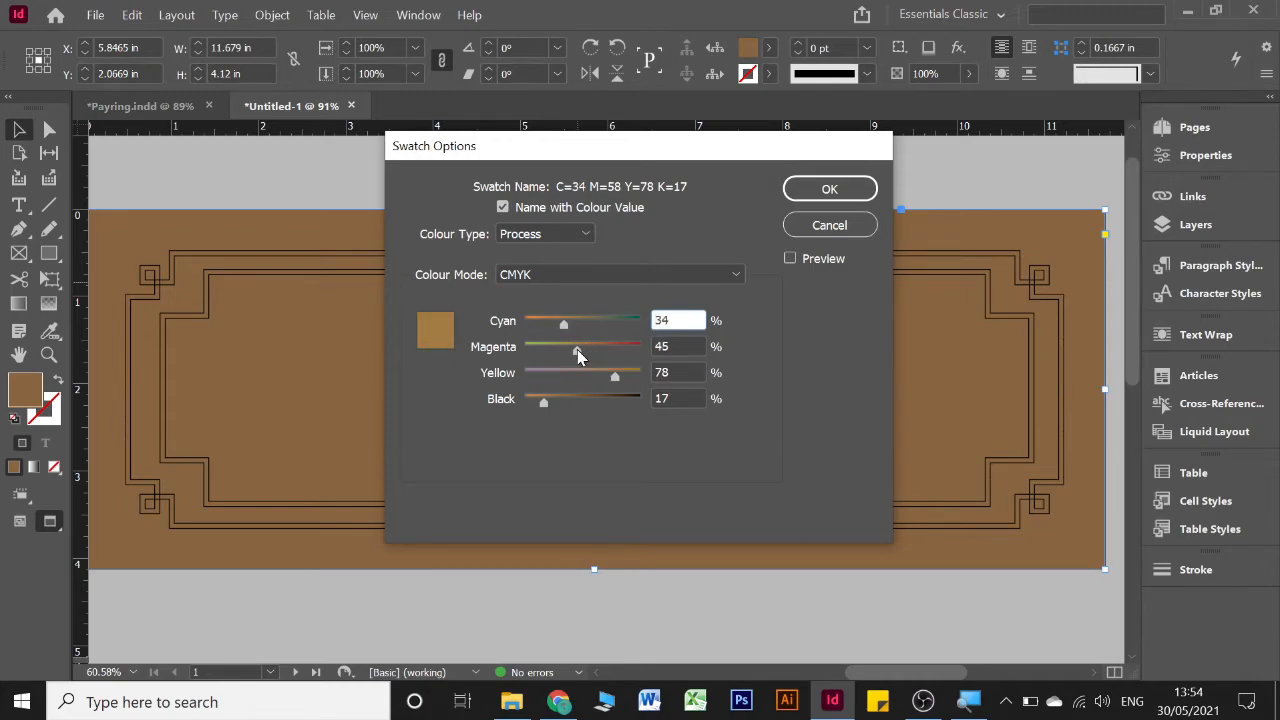
pyautogui.click(829, 189)
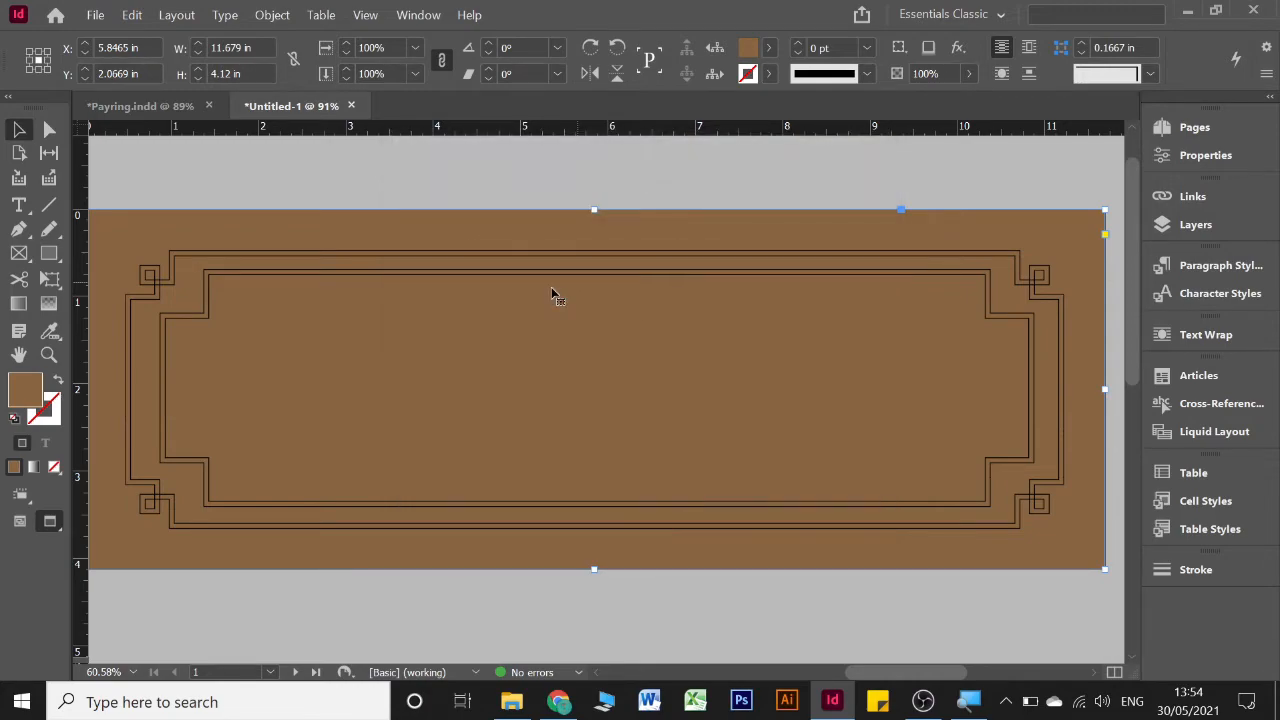
# Step: Try the yellow C=0 M=0 Y=100 K=0 swatch as the fill of page 1's background rectangle
pyautogui.scroll(-6, 420, 326)
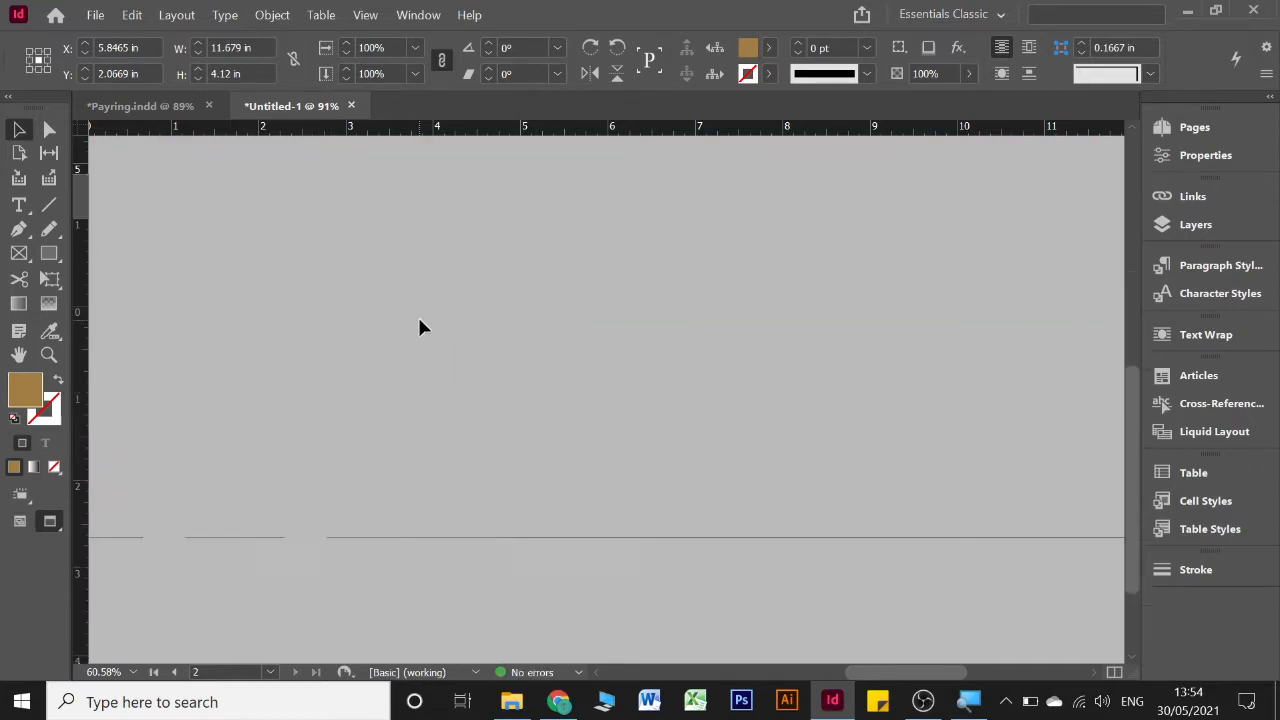
pyautogui.scroll(3, 740, 292)
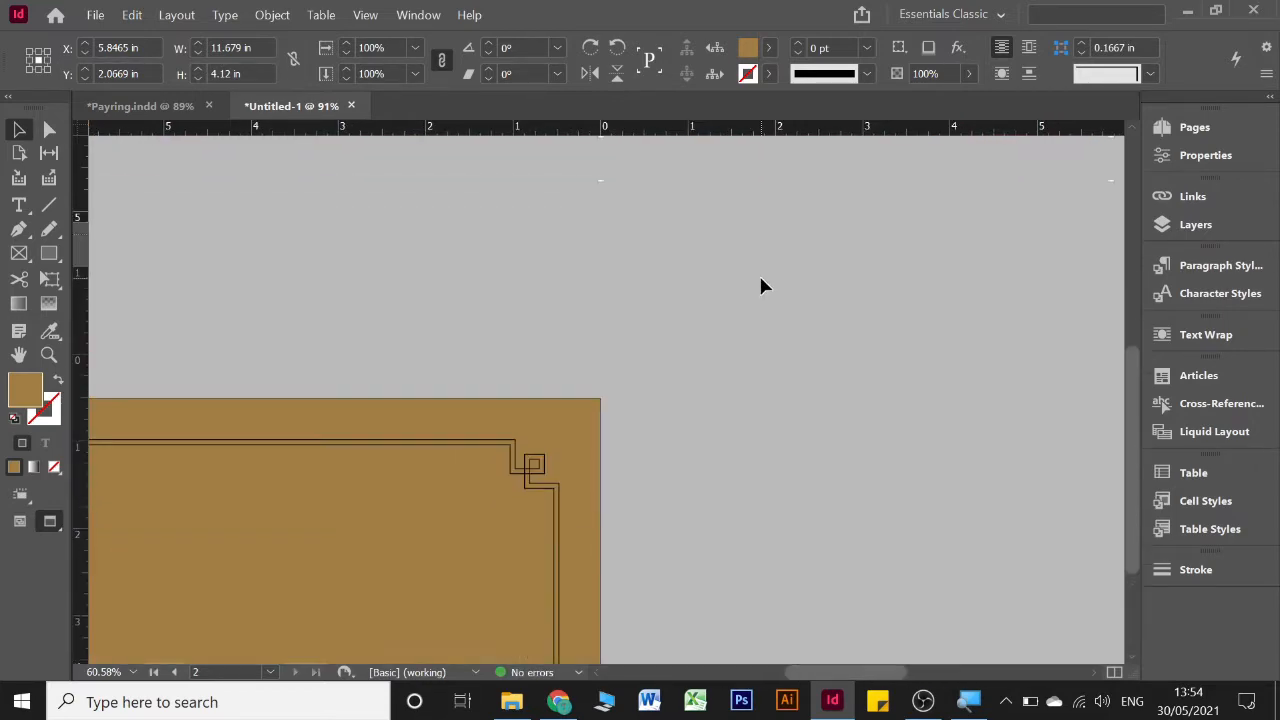
pyautogui.scroll(3, 760, 285)
pyautogui.scroll(-2, 760, 283)
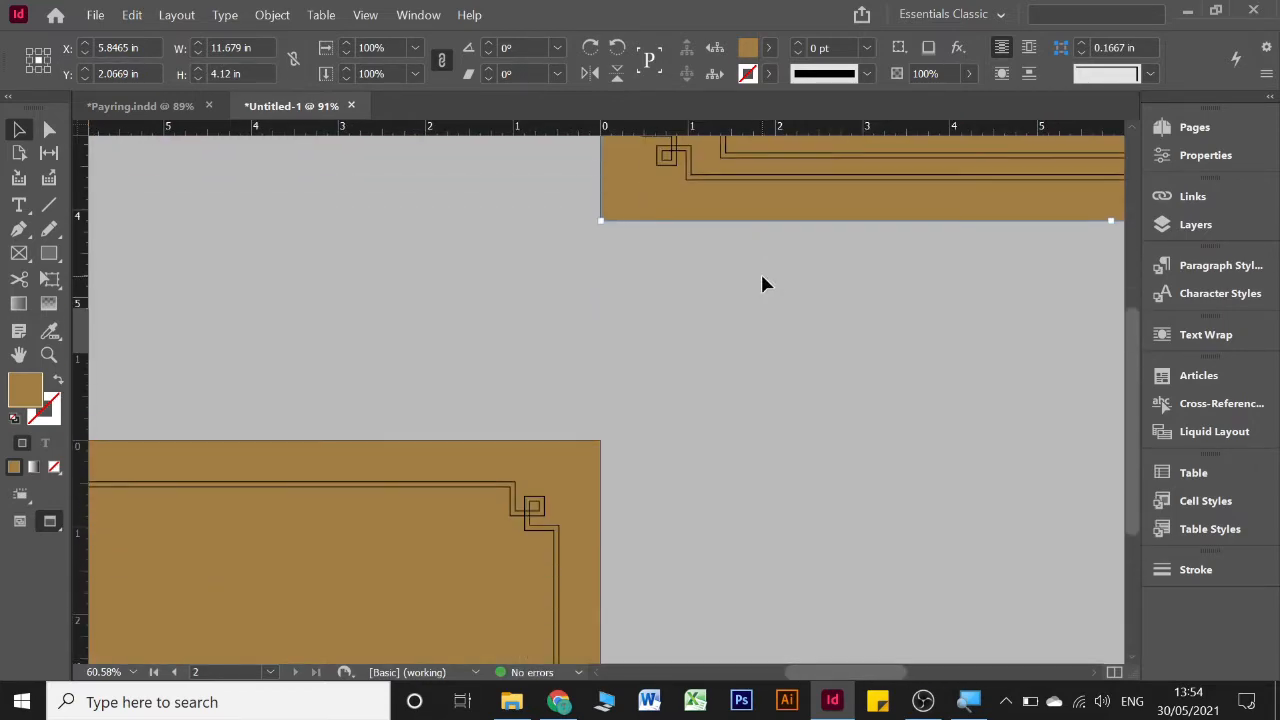
pyautogui.click(768, 48)
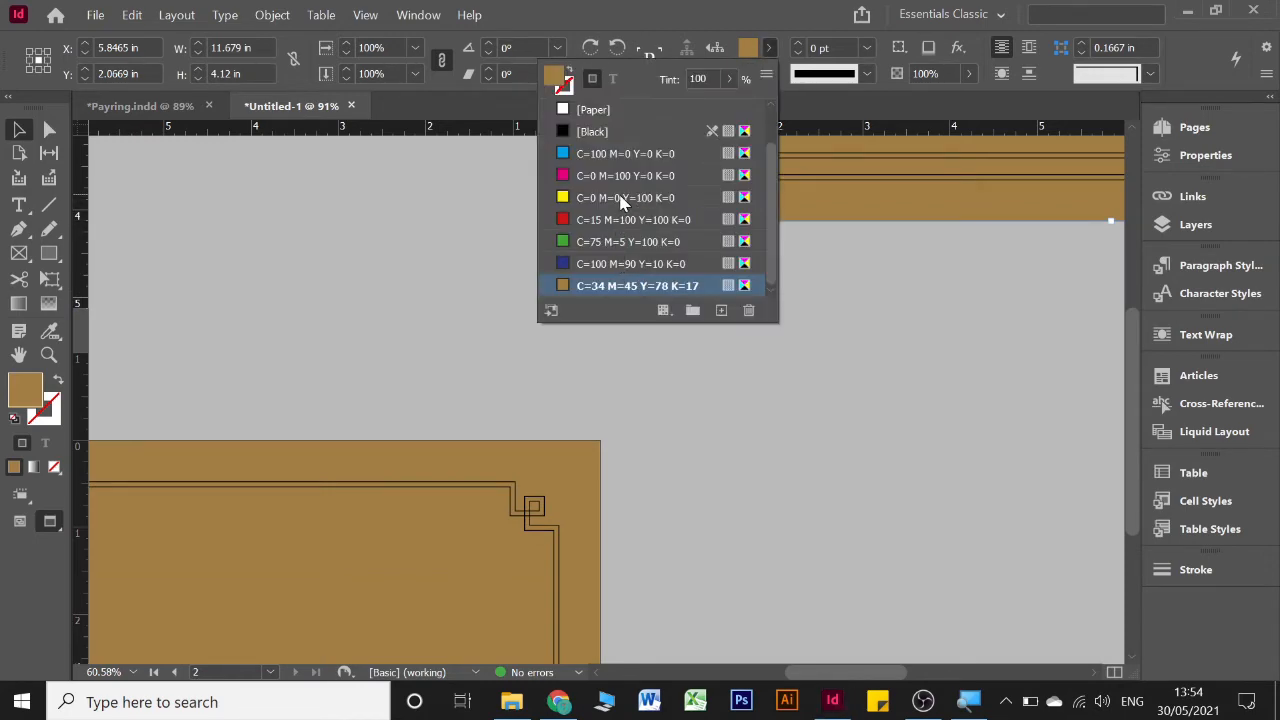
pyautogui.click(620, 199)
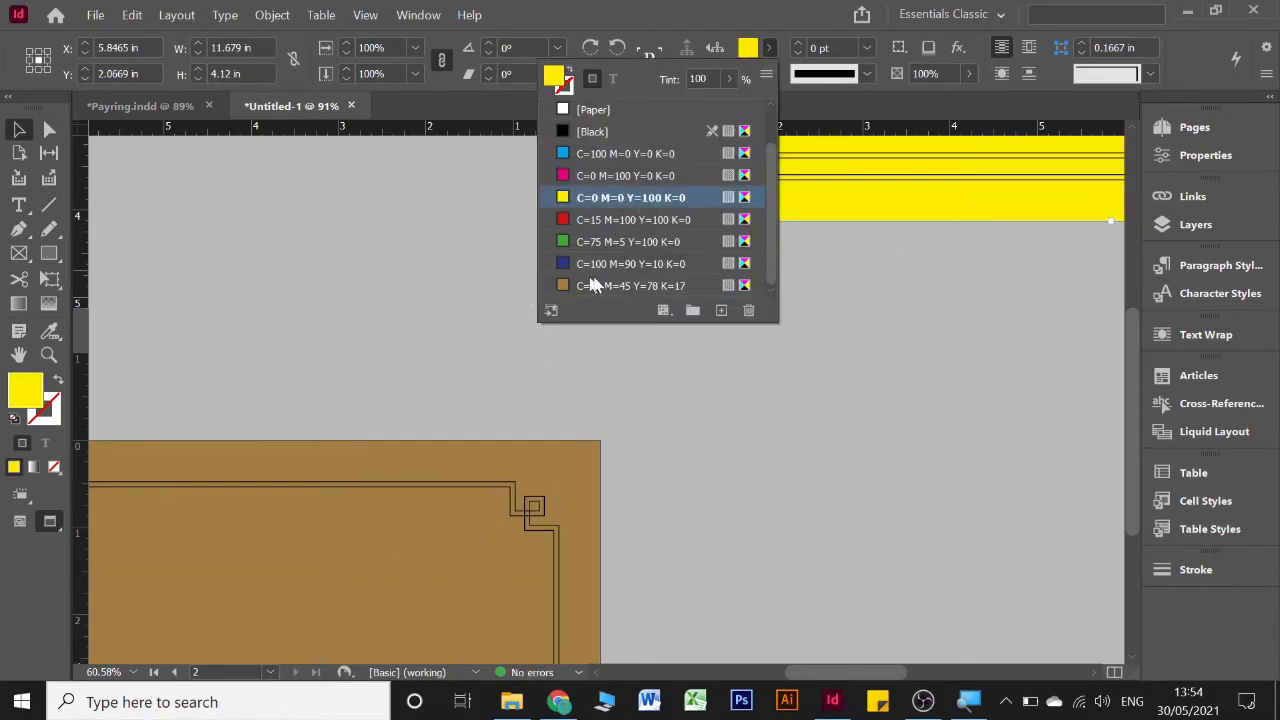
pyautogui.click(887, 360)
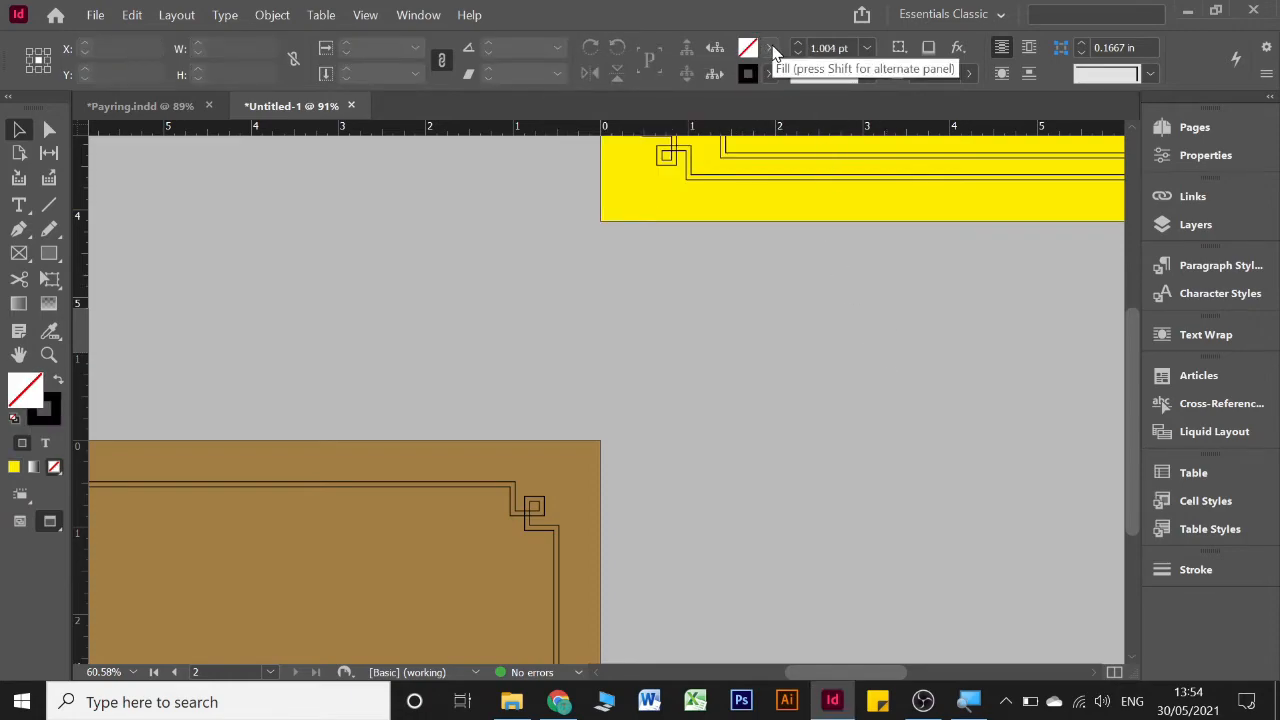
# Step: With nothing selected, set the default fill to the brown C=34 M=45 Y=78 K=17 swatch
pyautogui.click(748, 48)
pyautogui.scroll(-1, 647, 234)
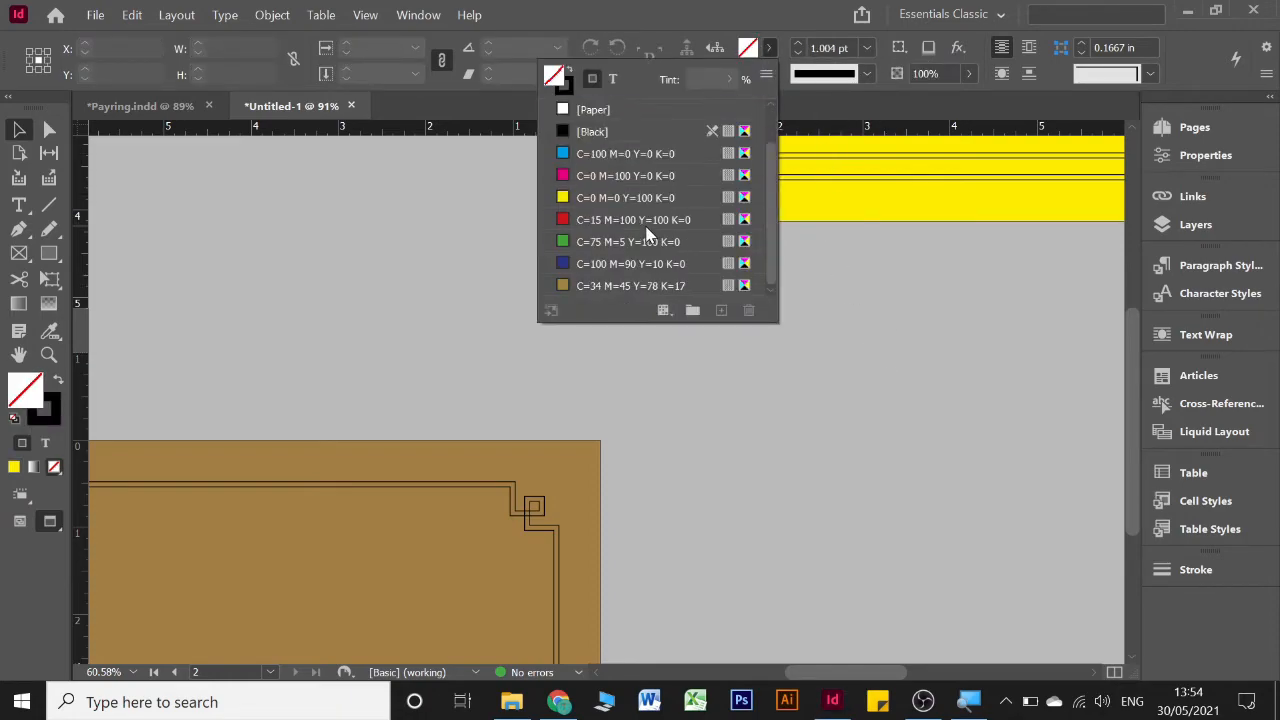
pyautogui.click(612, 287)
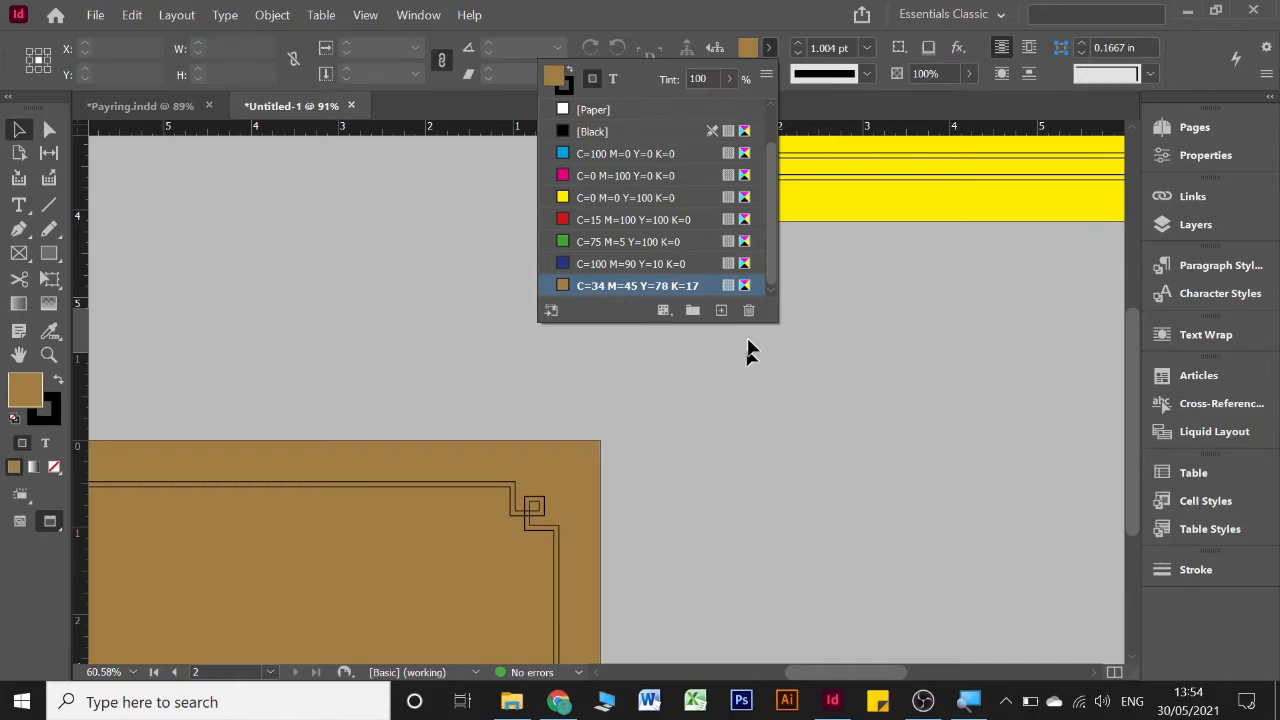
pyautogui.click(766, 52)
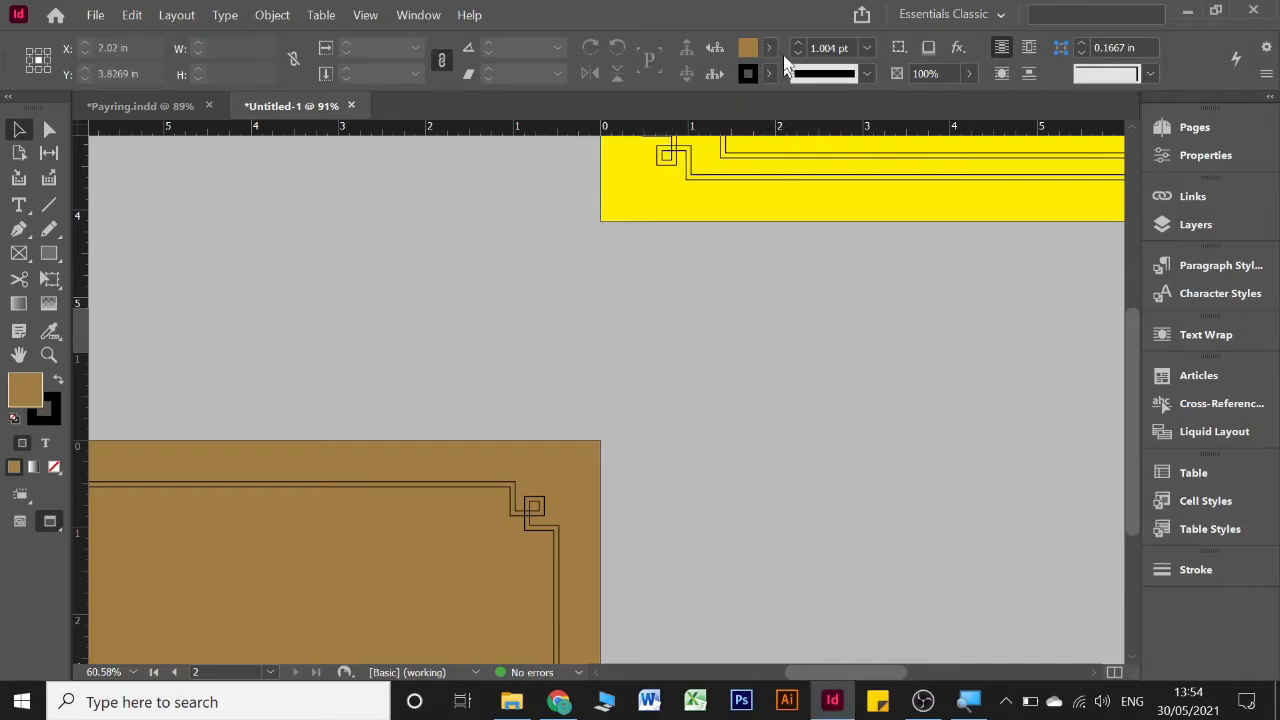
# Step: Fill page 1's background rectangle with the brown C=34 M=45 Y=78 K=17 swatch, deselect it, and return to Normal screen mode
pyautogui.click(855, 197)
pyautogui.click(767, 47)
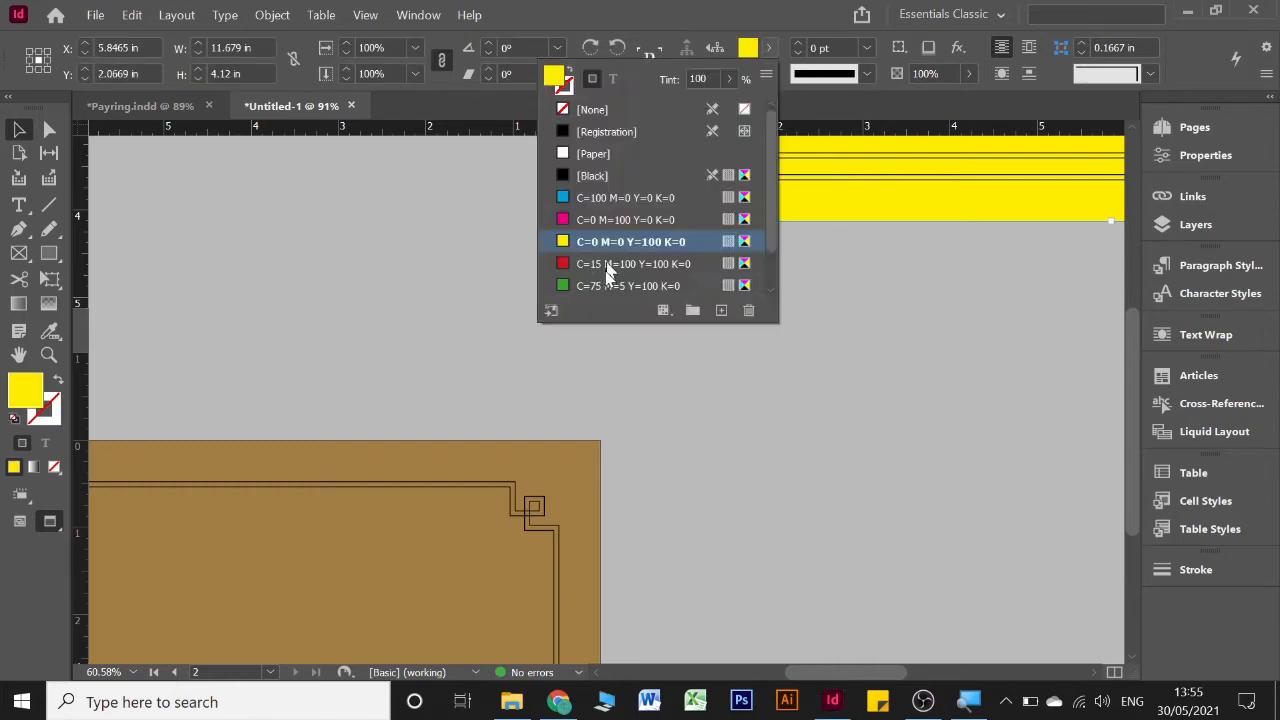
pyautogui.scroll(-1, 604, 283)
pyautogui.click(604, 285)
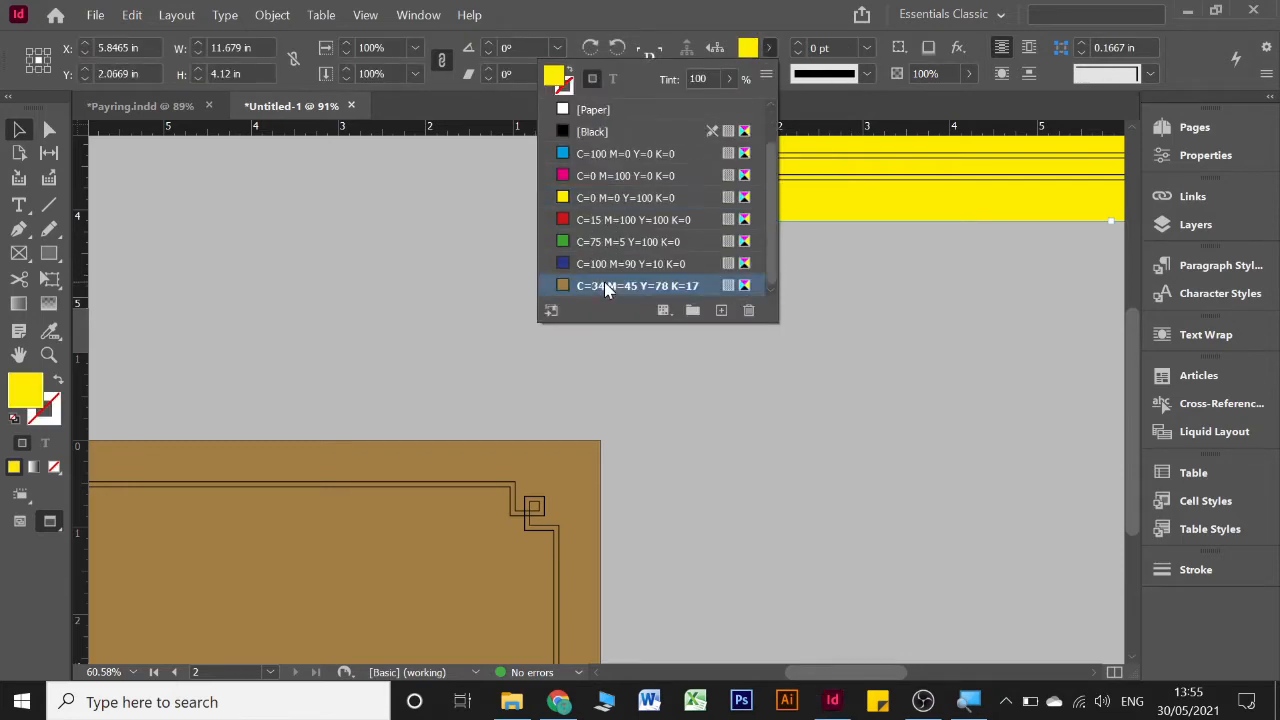
pyautogui.scroll(5, 853, 330)
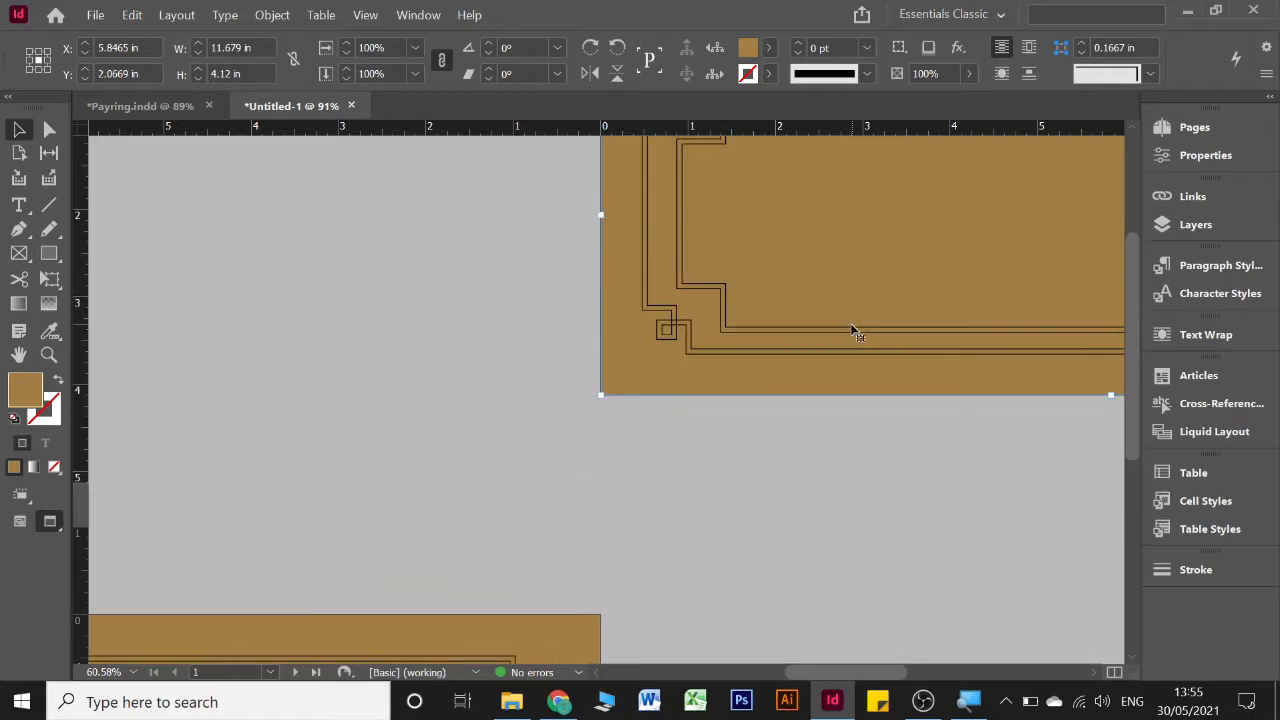
pyautogui.hscroll(5, 853, 331)
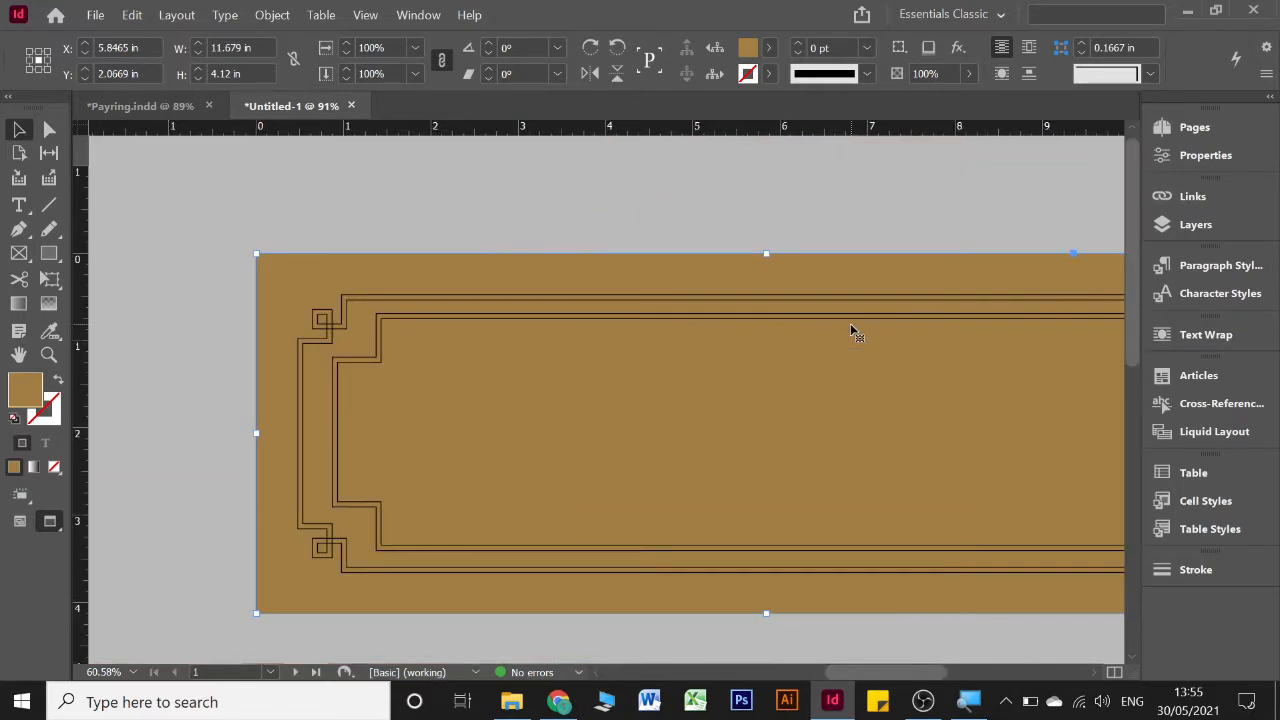
pyautogui.click(918, 174)
pyautogui.press('w')
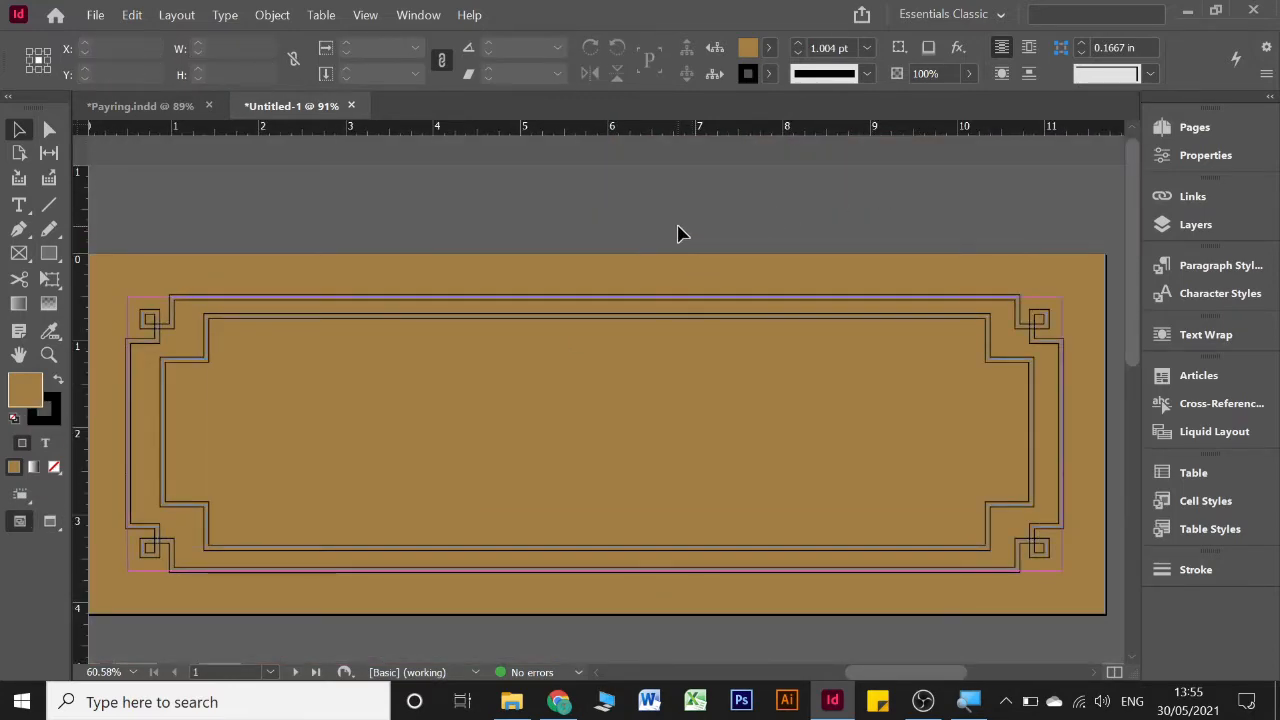
# Step: Copy the Tibetan title text frame from Payring.indd and paste it onto page 1 of Untitled-1
pyautogui.click(128, 106)
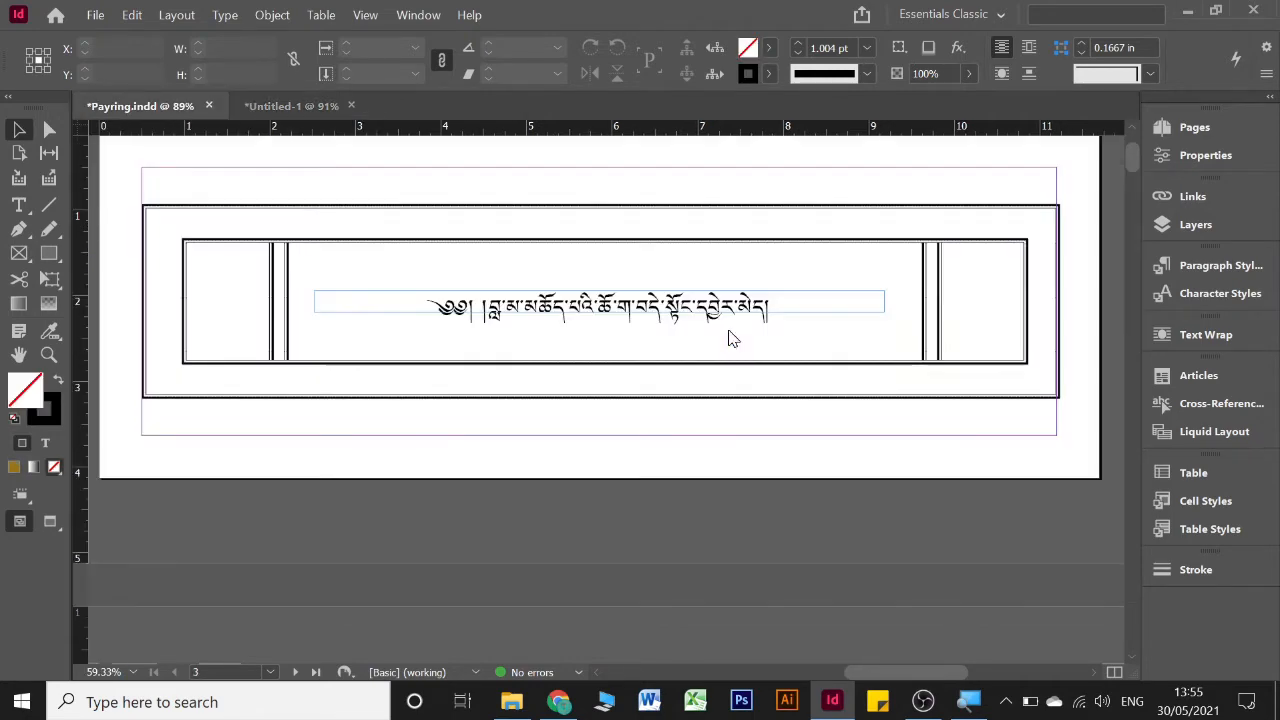
pyautogui.click(505, 300)
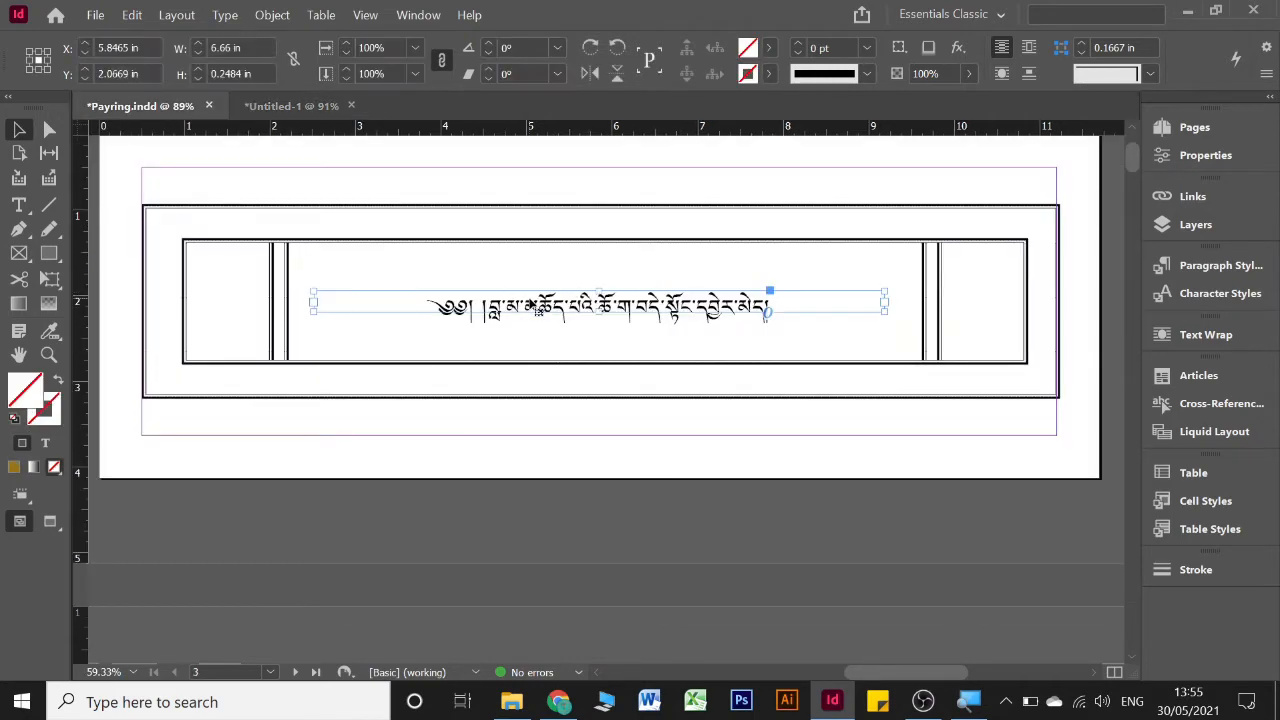
pyautogui.click(259, 102)
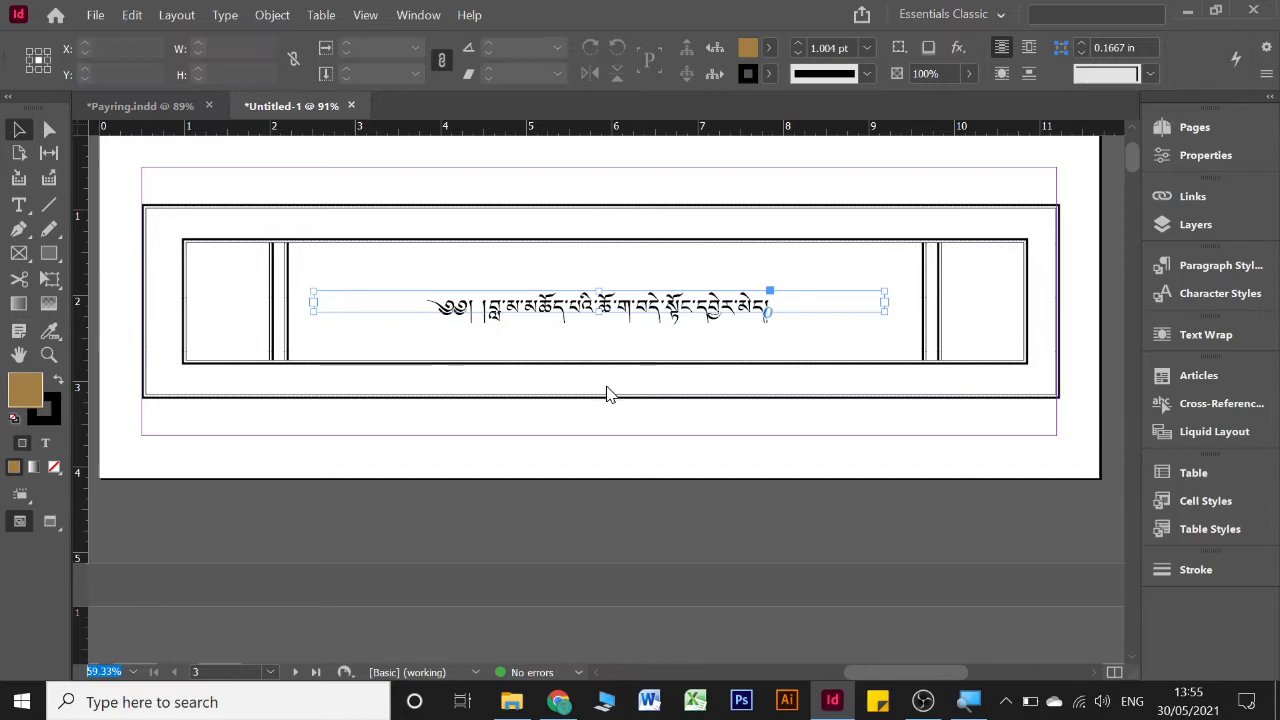
pyautogui.hotkey('ctrl', 'v')
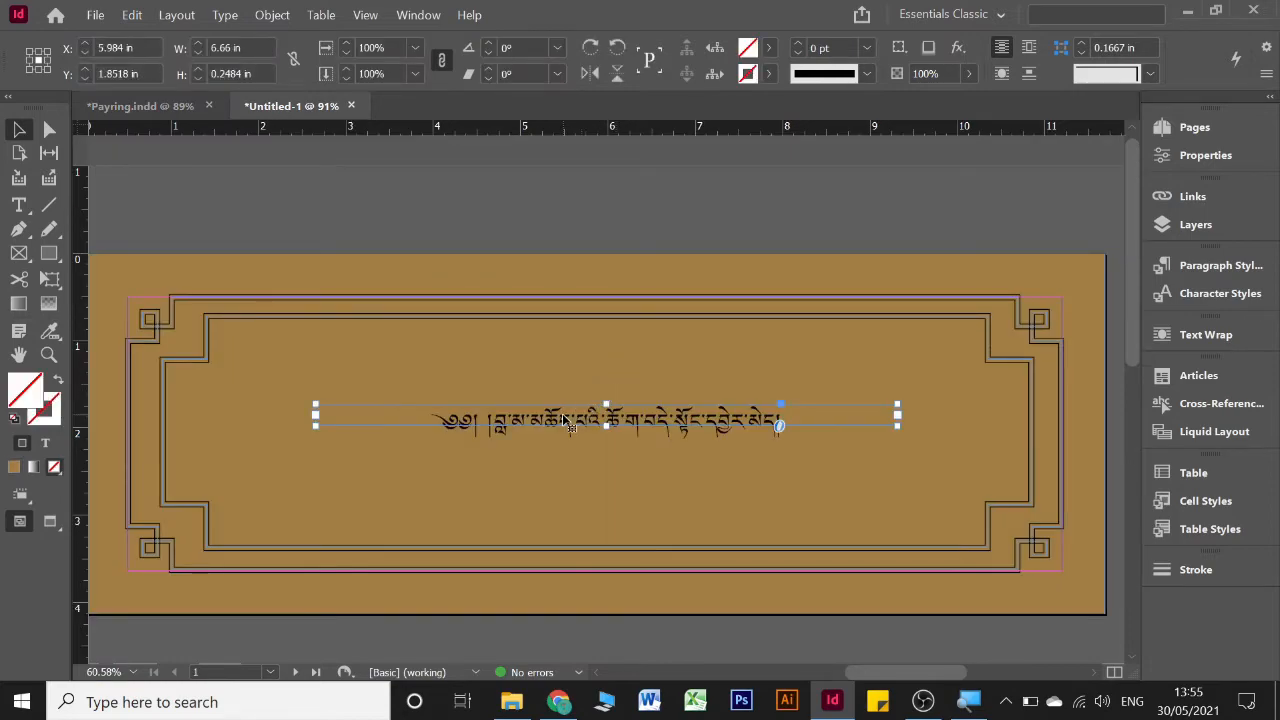
# Step: Move the pasted title frame slightly down and enlarge it about its centre to about 9.35 × 0.75 in
pyautogui.moveTo(562, 425); pyautogui.dragTo(563, 455)
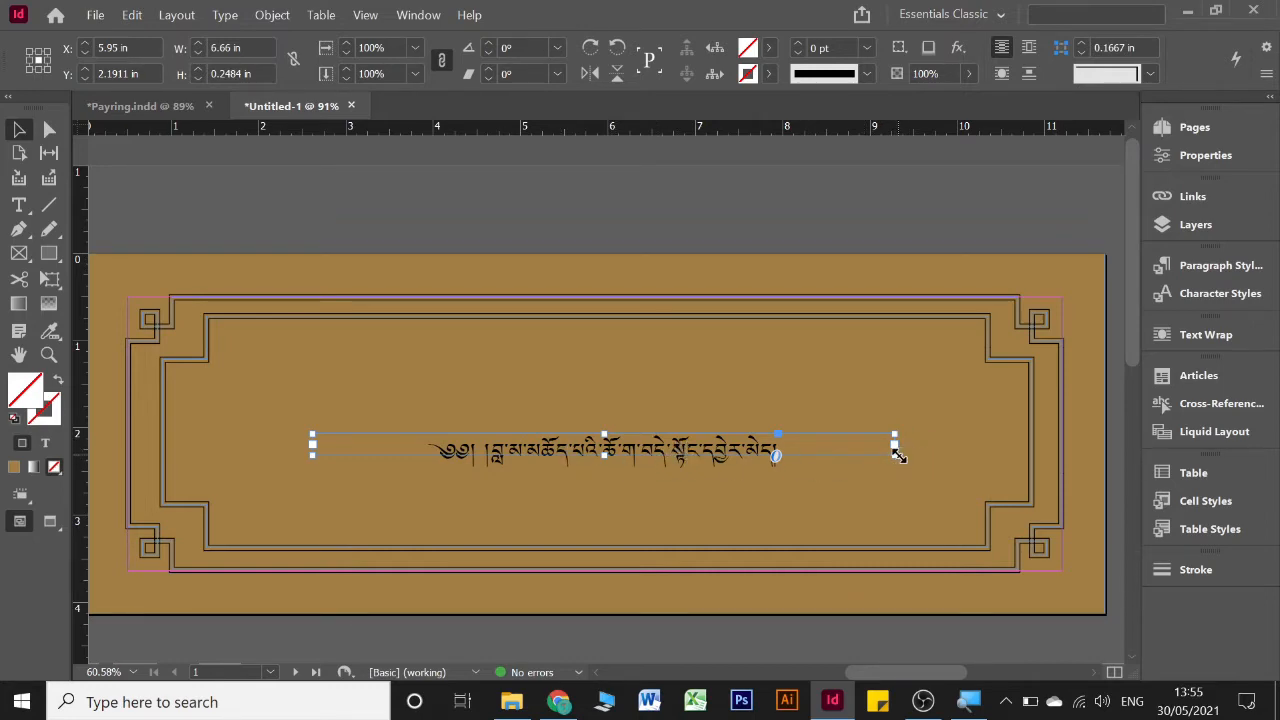
pyautogui.moveTo(897, 455); pyautogui.dragTo(1011, 477)
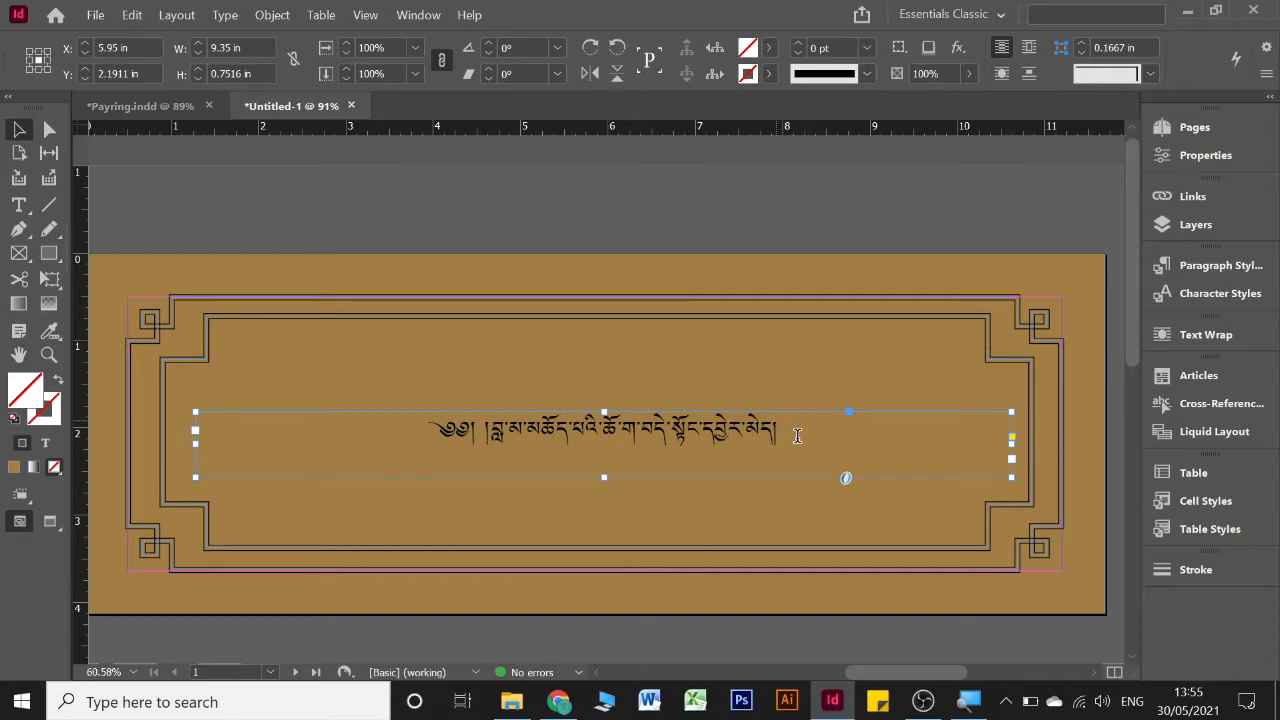
# Step: Select the whole Tibetan title line on page 1 and increase its font size to 29 pt
pyautogui.tripleClick(797, 435)
pyautogui.click(797, 442)
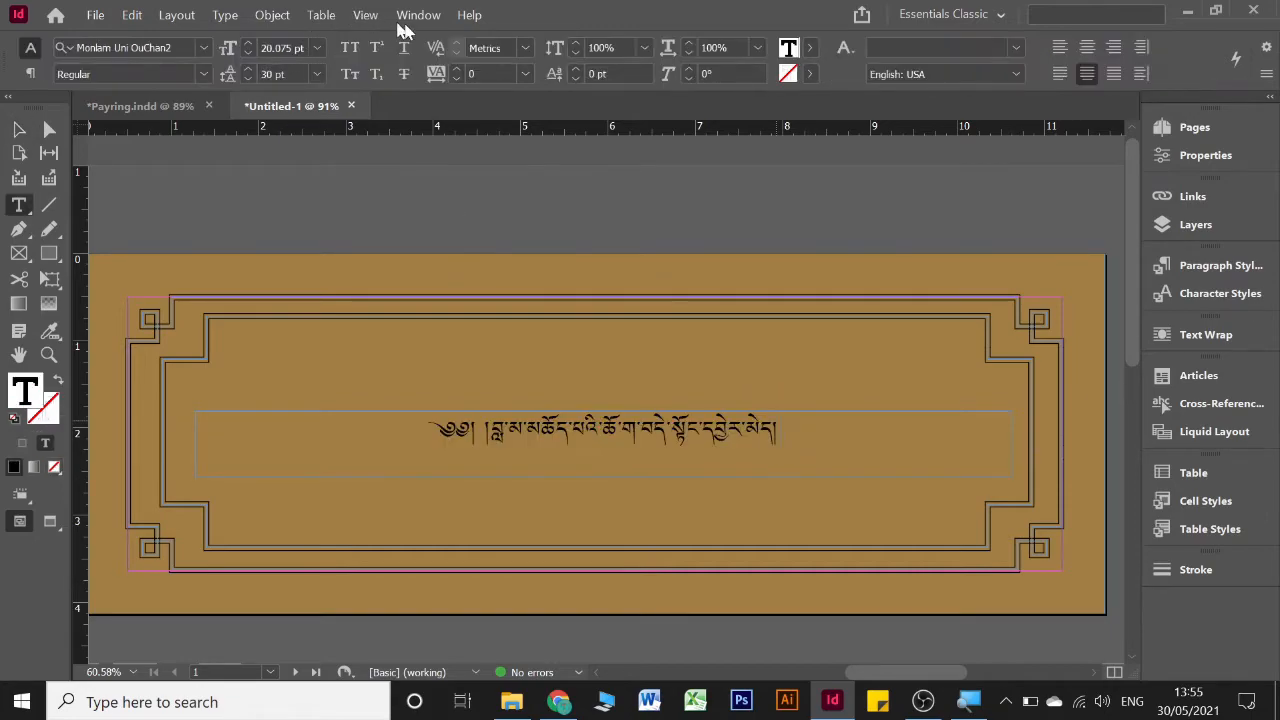
pyautogui.click(248, 45)
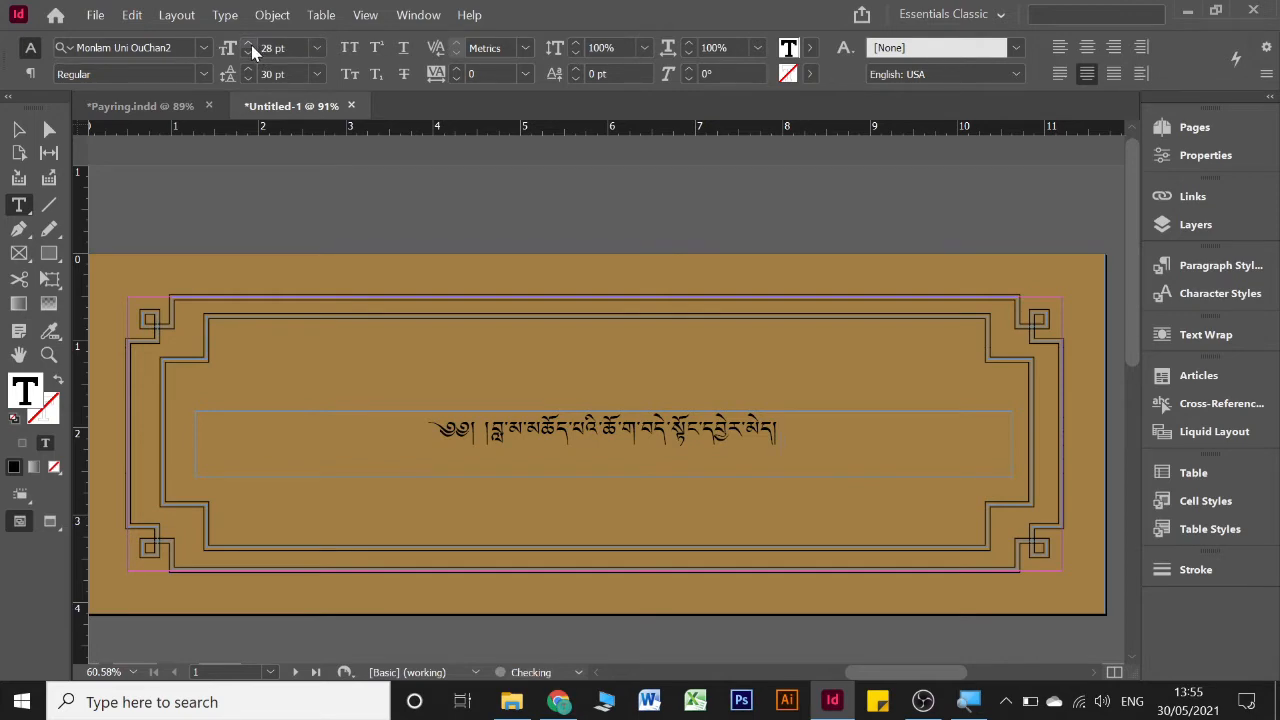
pyautogui.click(249, 45)
pyautogui.click(732, 432)
pyautogui.moveTo(757, 447); pyautogui.dragTo(571, 351)
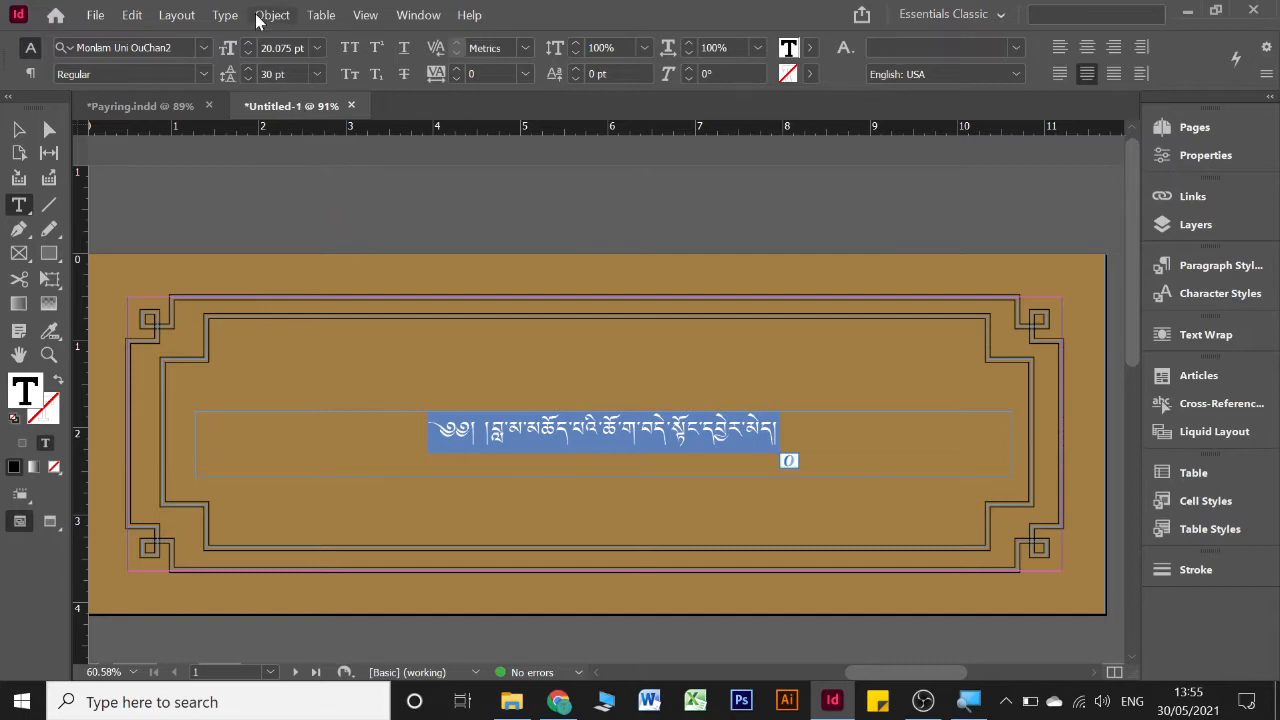
pyautogui.click(247, 43)
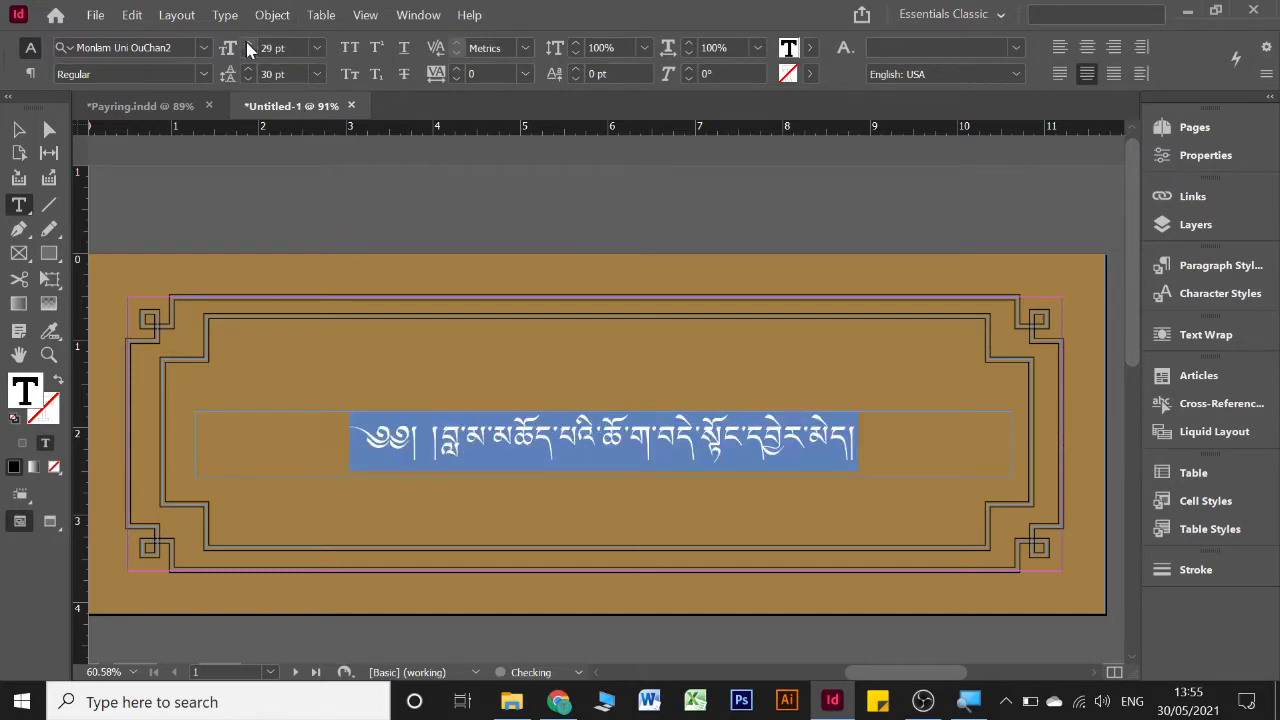
# Step: Increase the Tibetan title's font size to 36 pt and move its frame to the centre of page 1
pyautogui.click(248, 45)
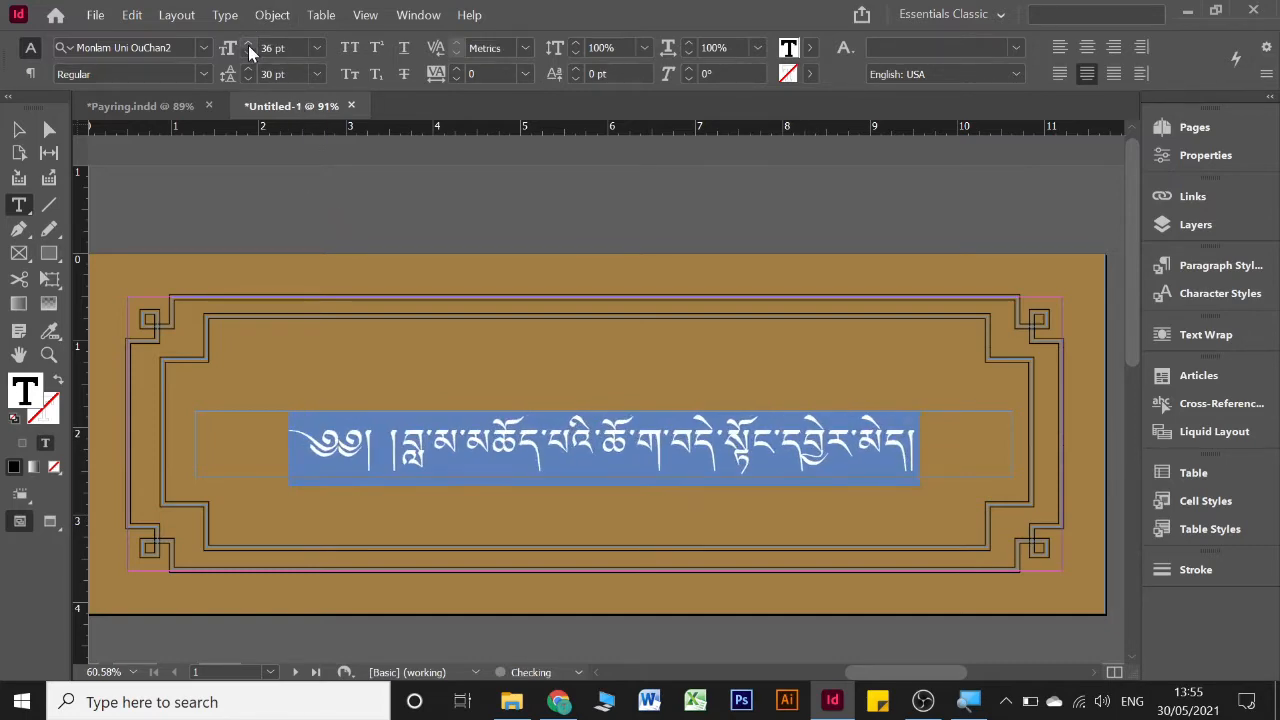
pyautogui.click(18, 129)
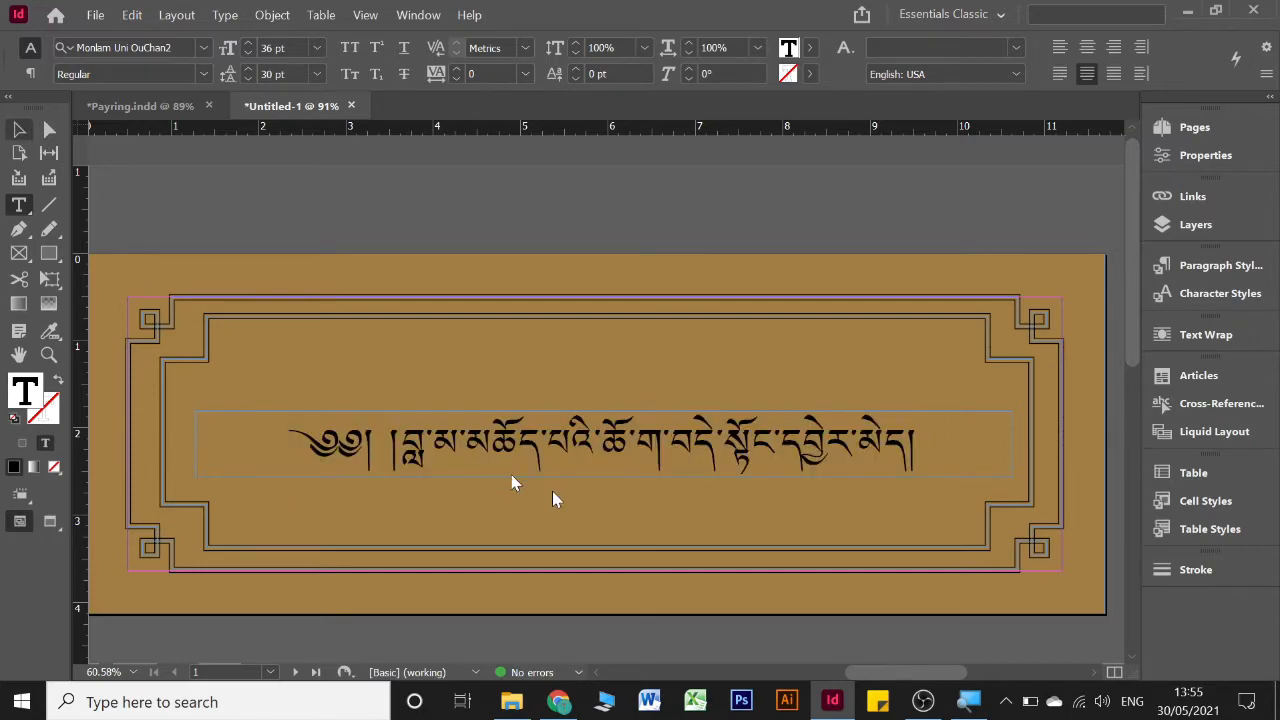
pyautogui.moveTo(592, 444); pyautogui.dragTo(581, 429)
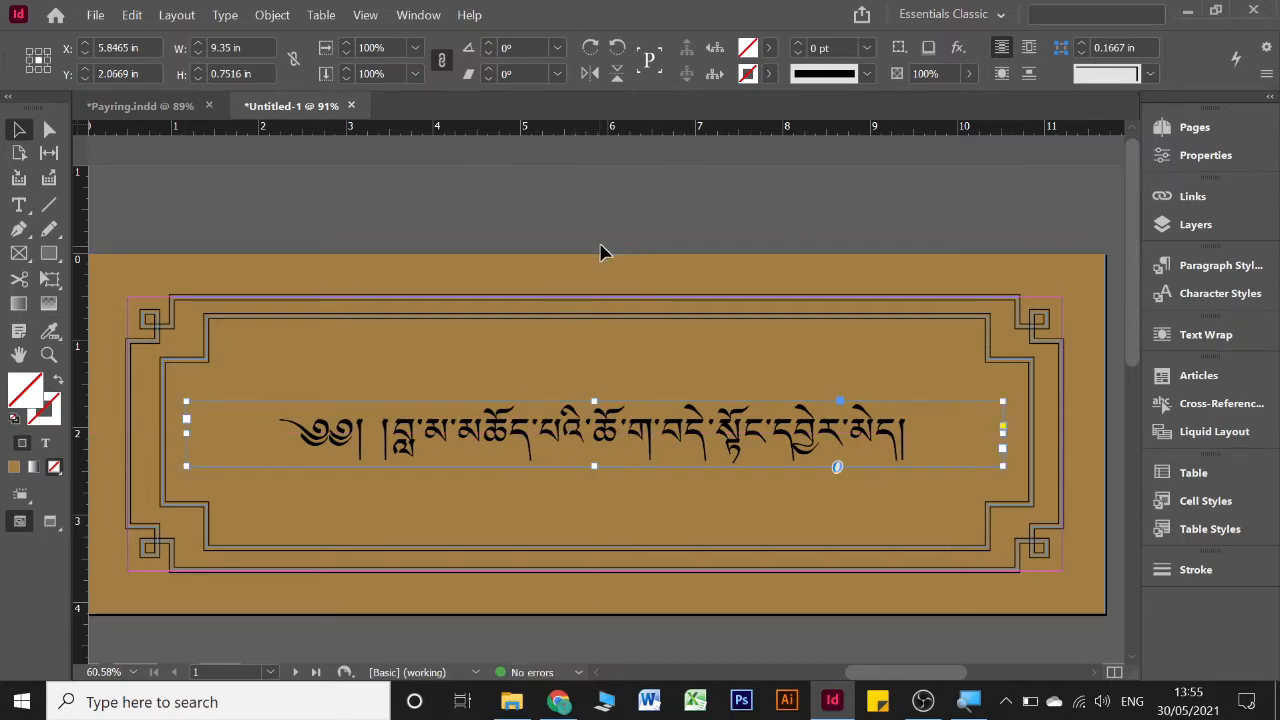
pyautogui.click(603, 242)
# Step: Draw a text frame about 5.06 × 2.3 in inside the border on page 2, starting near its upper-left corner
pyautogui.scroll(-2, 630, 380)
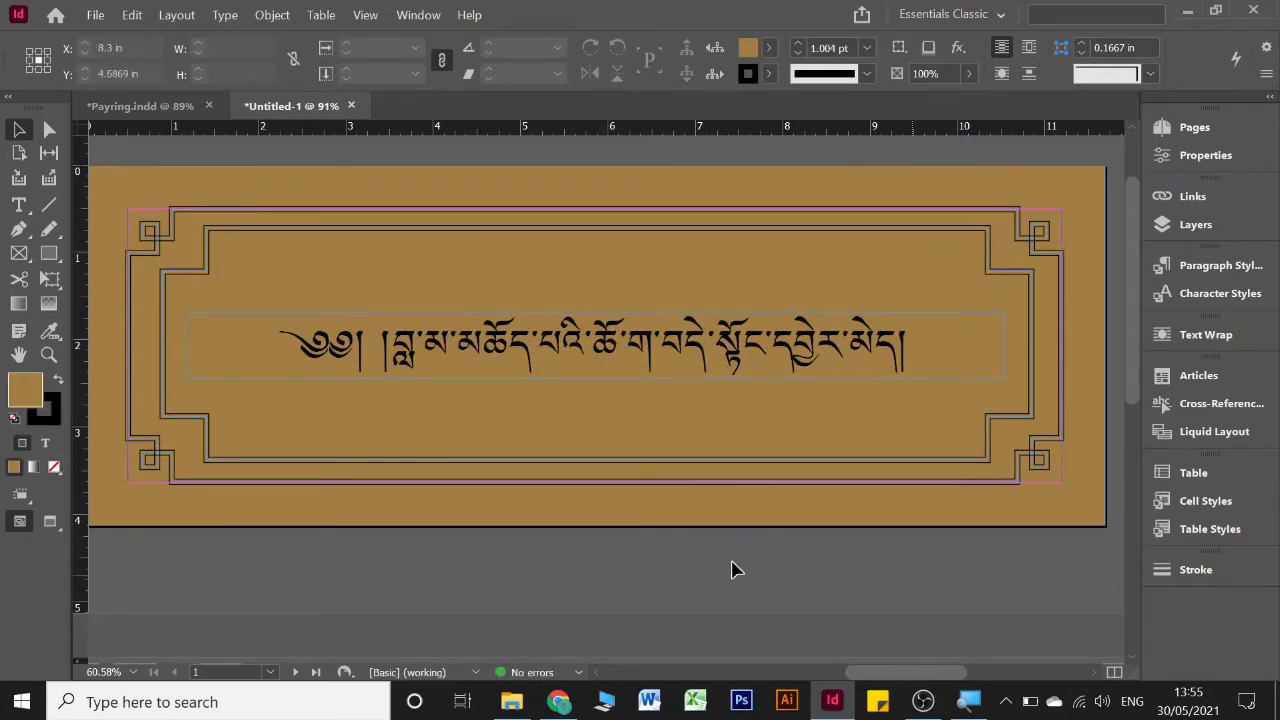
pyautogui.scroll(-1, 729, 556)
pyautogui.scroll(-8, 729, 545)
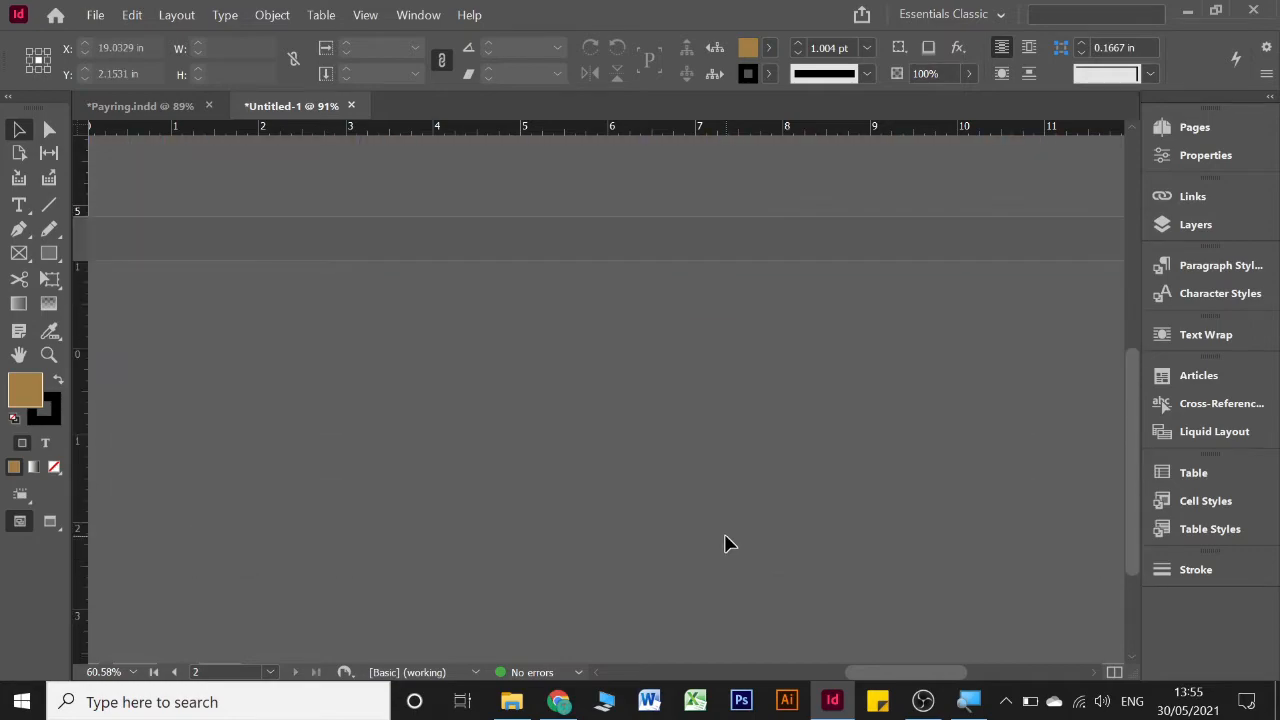
pyautogui.scroll(-1, 729, 545)
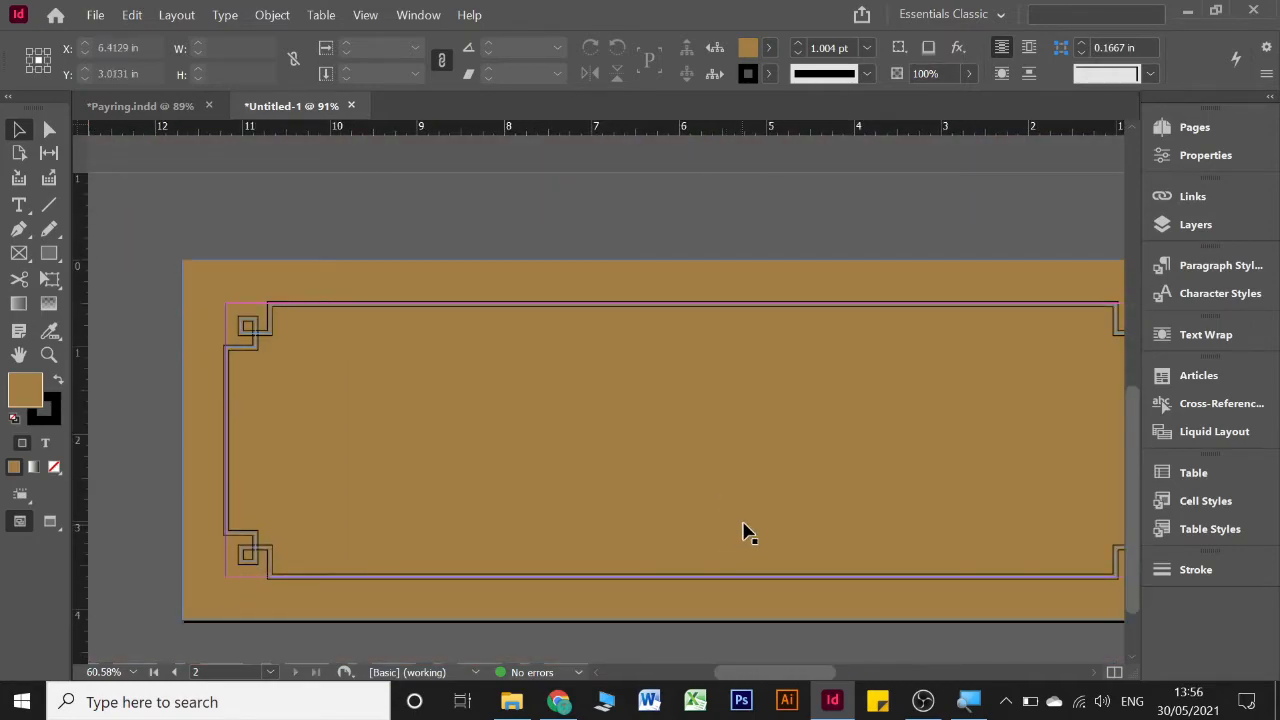
pyautogui.hscroll(2, 743, 528)
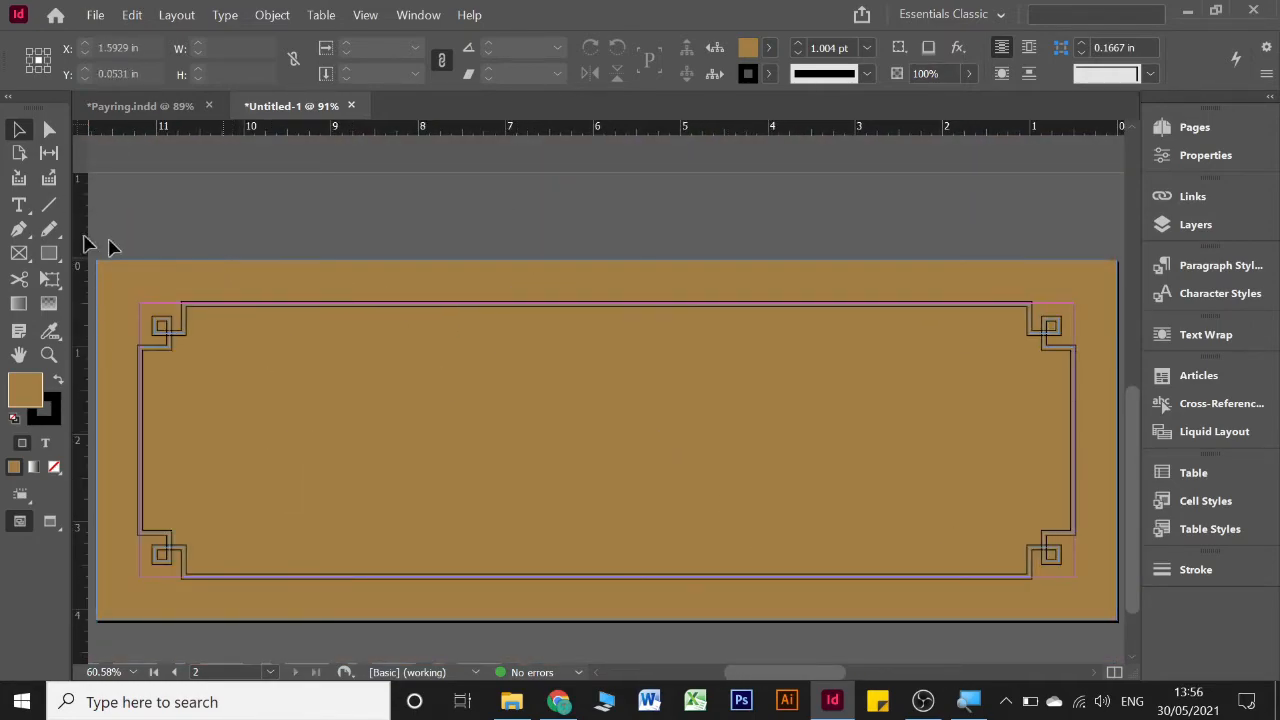
pyautogui.click(22, 213)
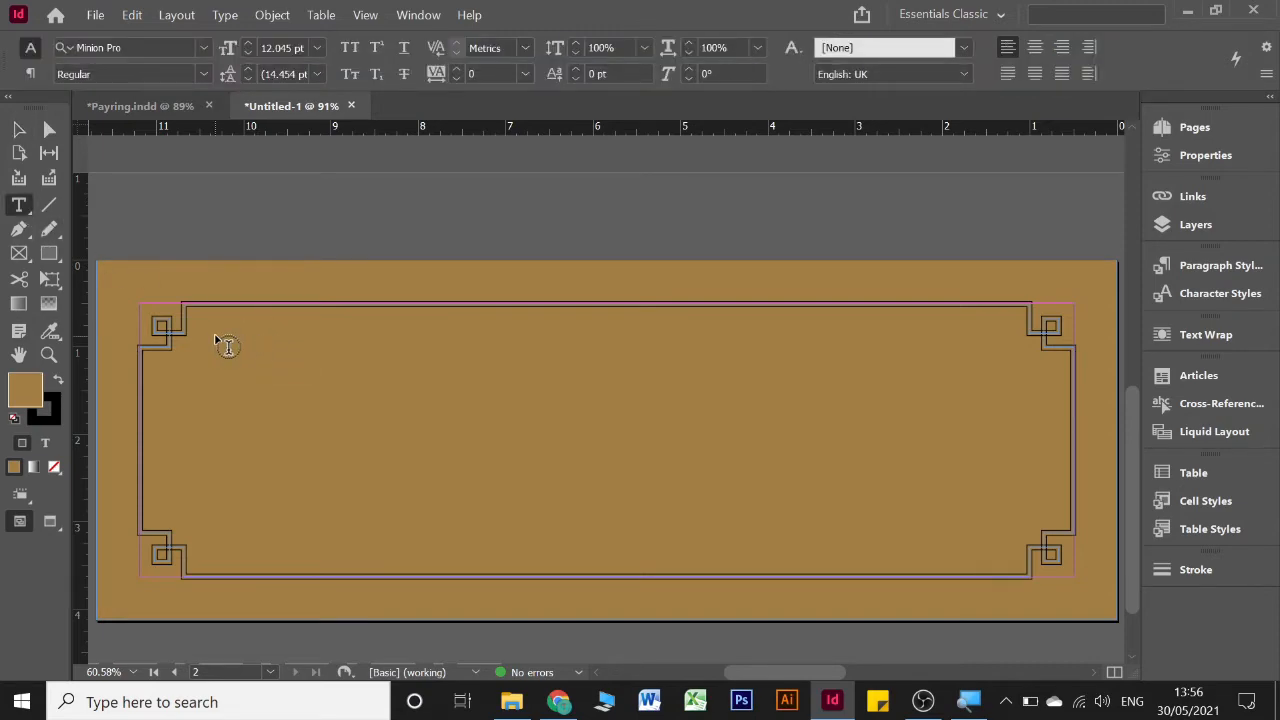
pyautogui.moveTo(216, 336); pyautogui.dragTo(658, 537)
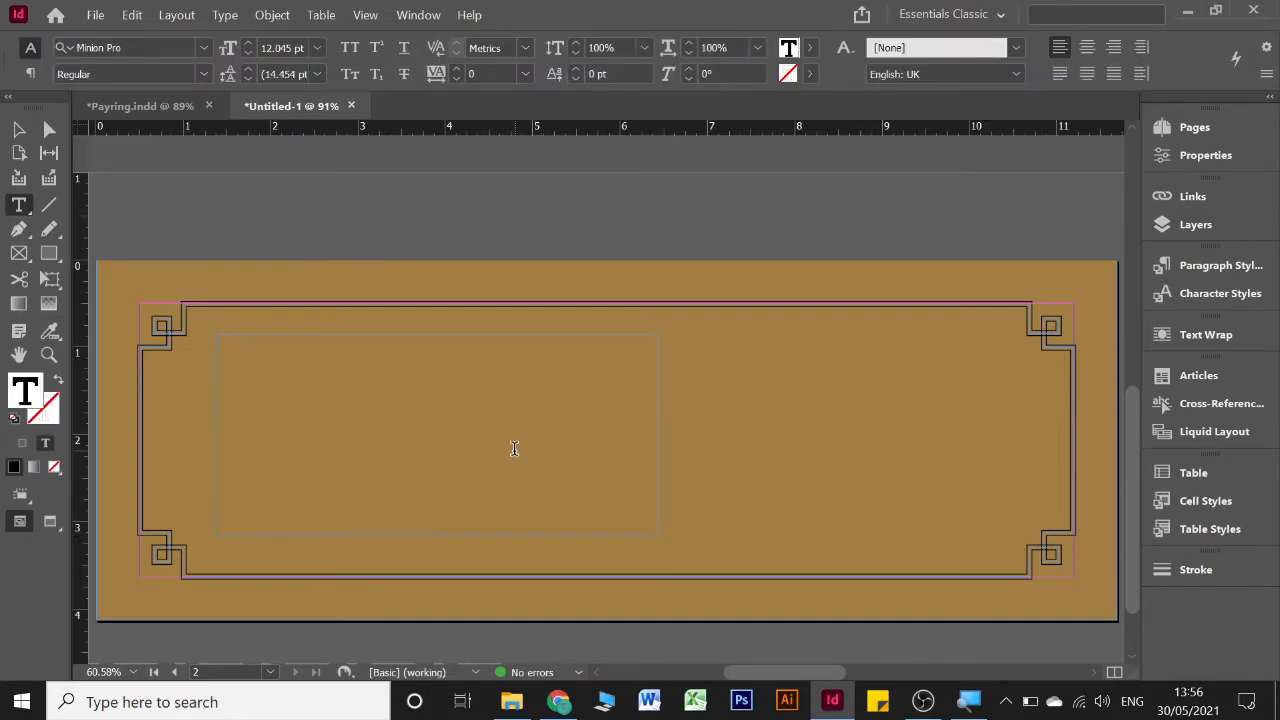
# Step: Enter the three-line postal address in the new text frame on page 2
pyautogui.press('Num_Lock')
pyautogui.press('Num_Lock')
pyautogui.write('Gokarnashwor -')
pyautogui.press('pageup')
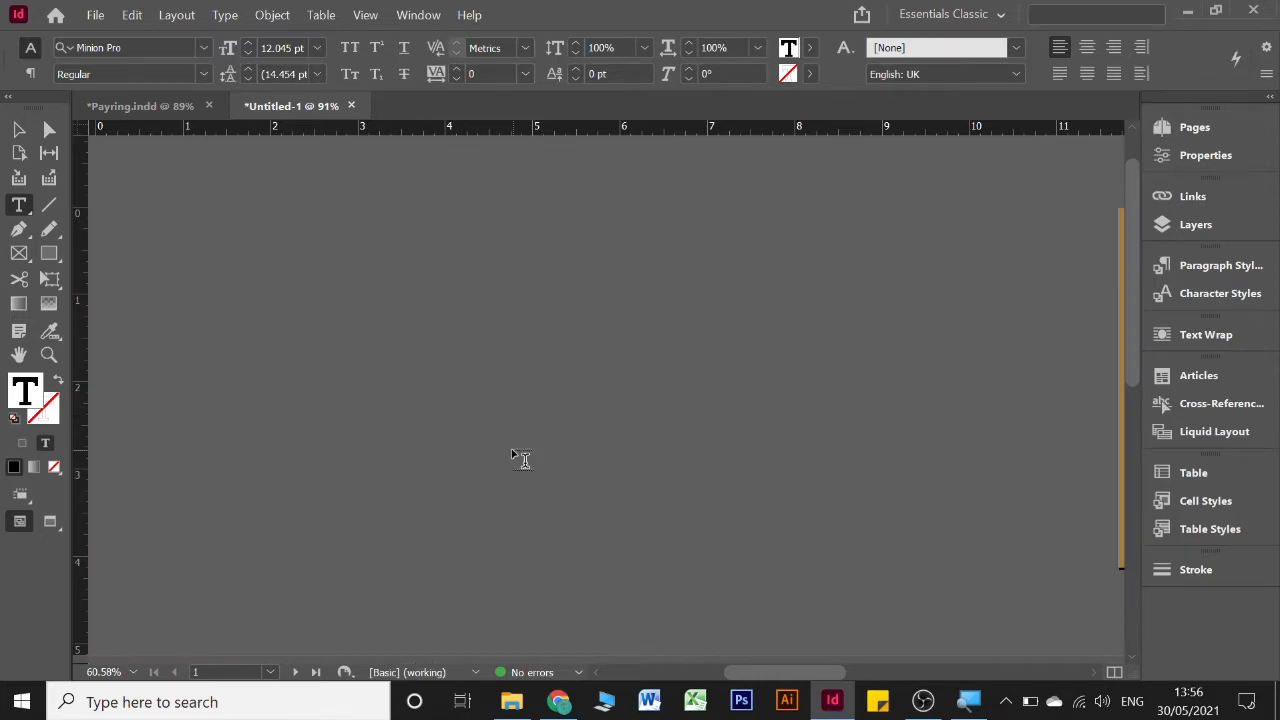
pyautogui.scroll(-5, 520, 458)
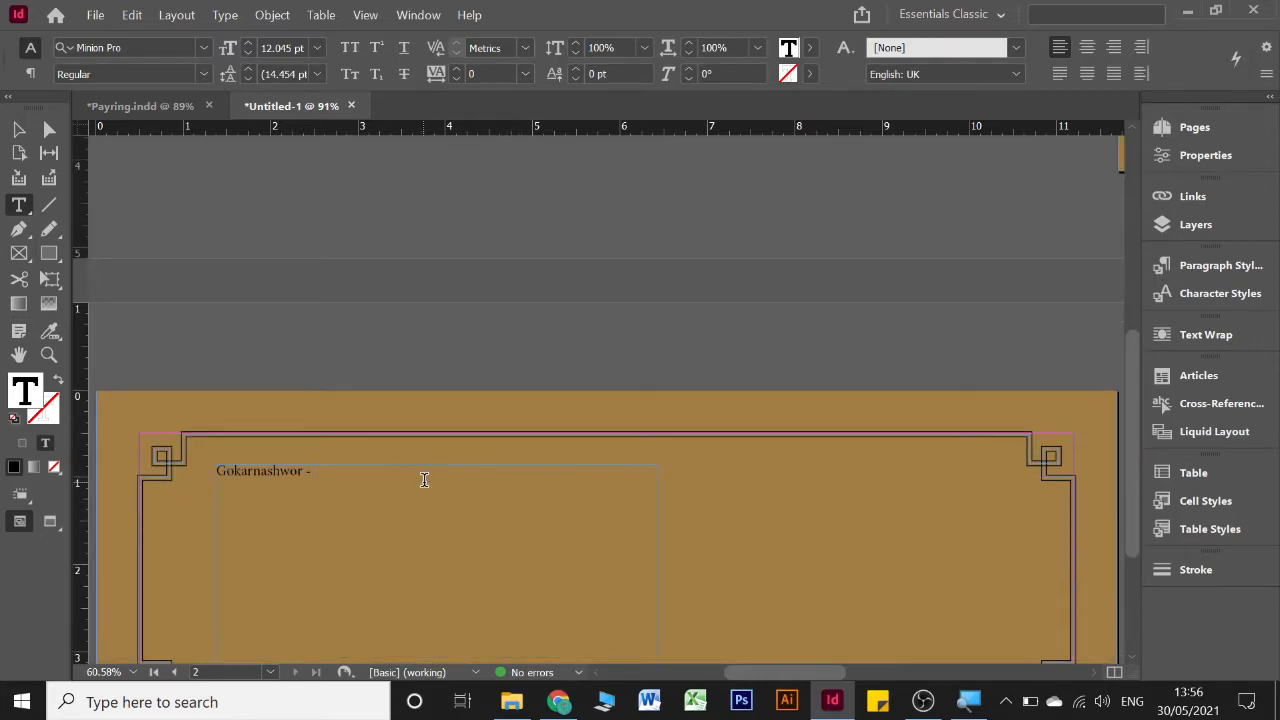
pyautogui.press('Num_Lock')
pyautogui.press('Return')
pyautogui.write('Napal')
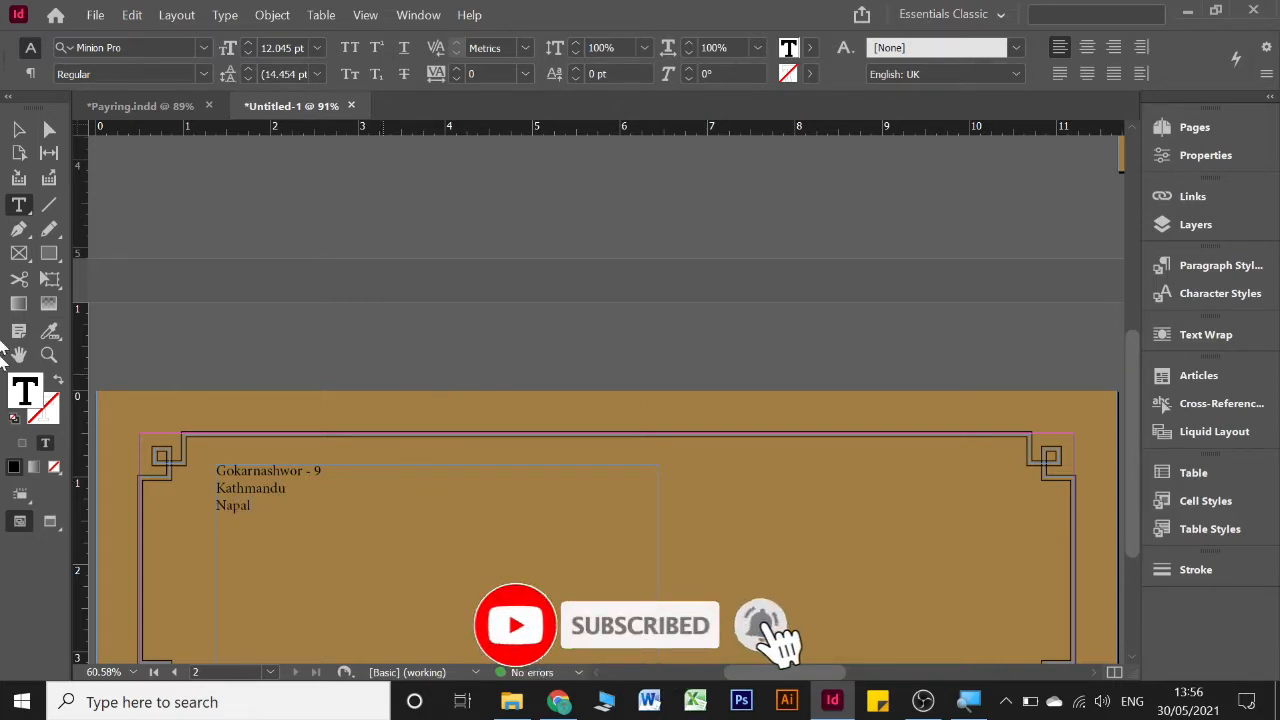
# Step: Fit the address frame to its text, move it to the lower-left corner inside page 2's border, and deselect it
pyautogui.scroll(-3, 490, 297)
pyautogui.press('Escape')
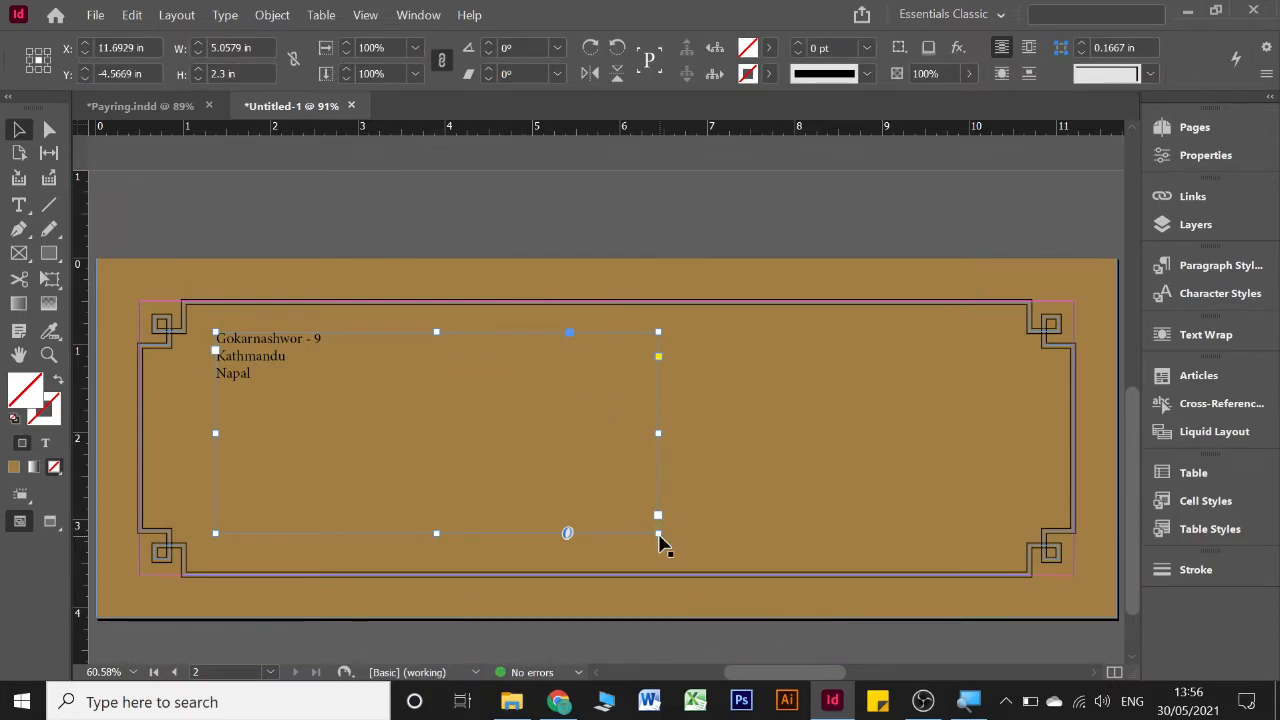
pyautogui.doubleClick(658, 534)
pyautogui.moveTo(238, 347); pyautogui.dragTo(231, 512)
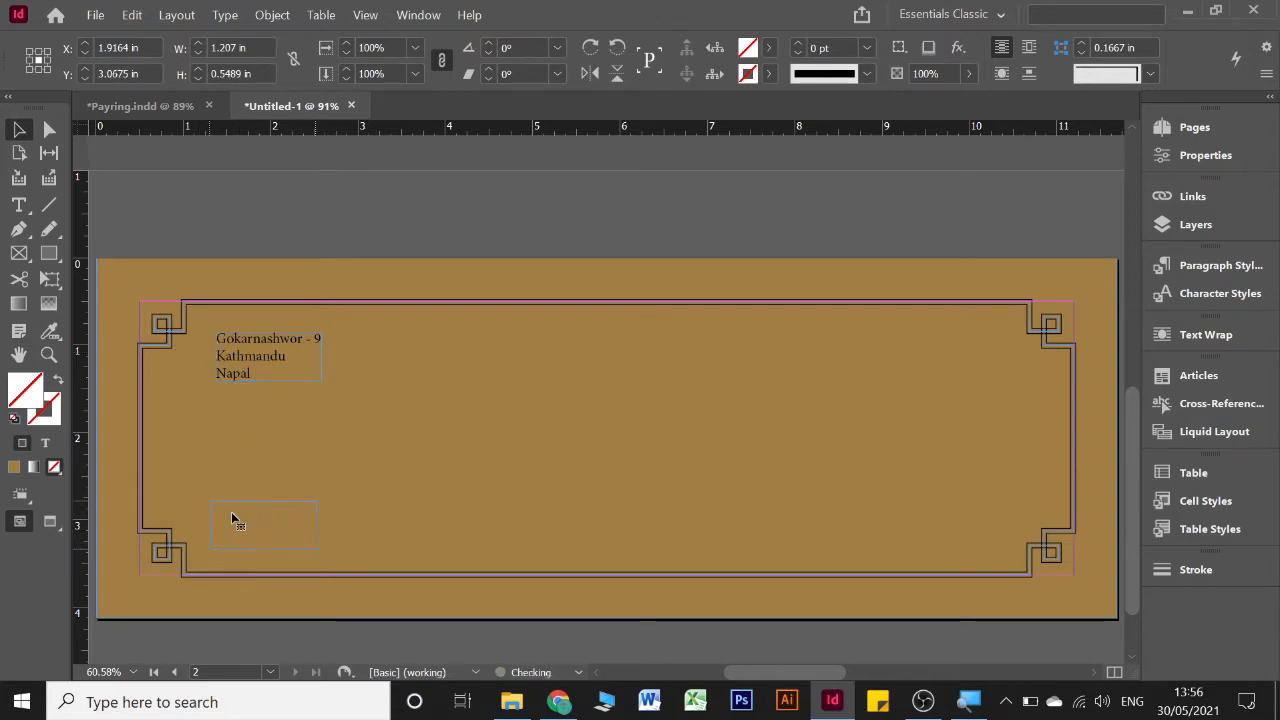
pyautogui.click(883, 229)
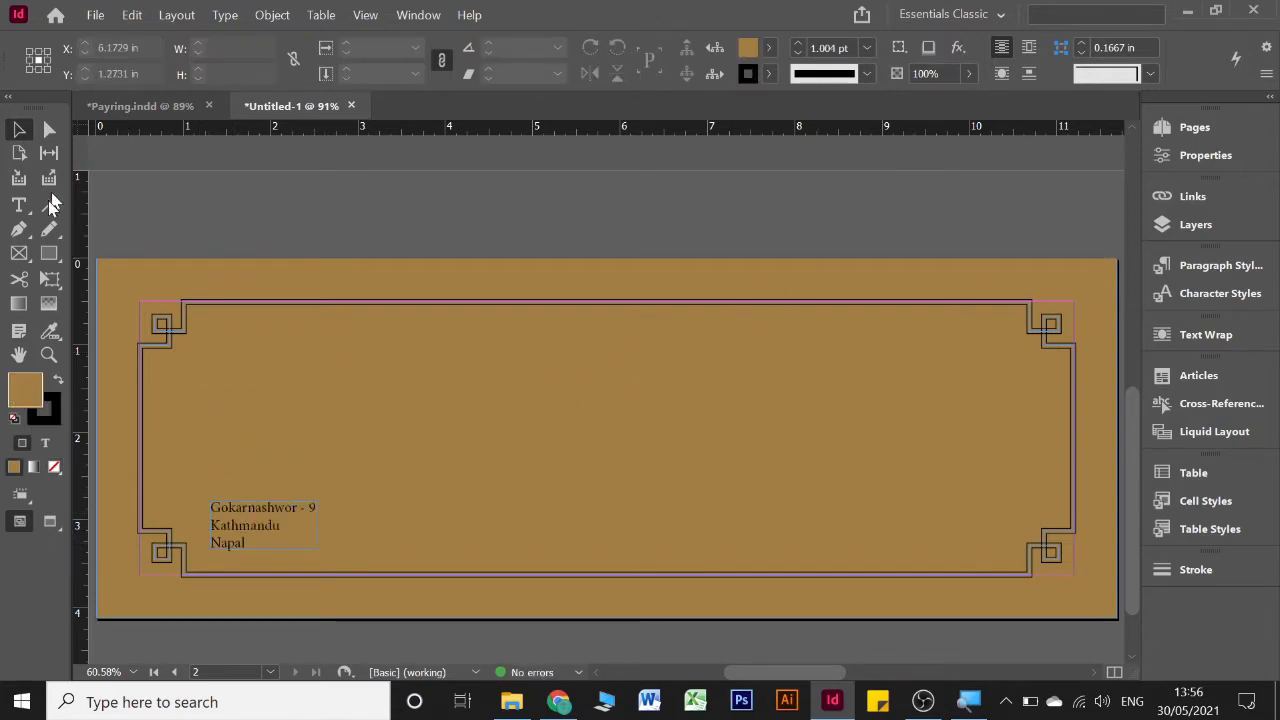
# Step: Draw a square picture frame about 2.28 in wide mid-page 2 and place the school logo from drive G's kadampa folder into it
pyautogui.click(19, 253)
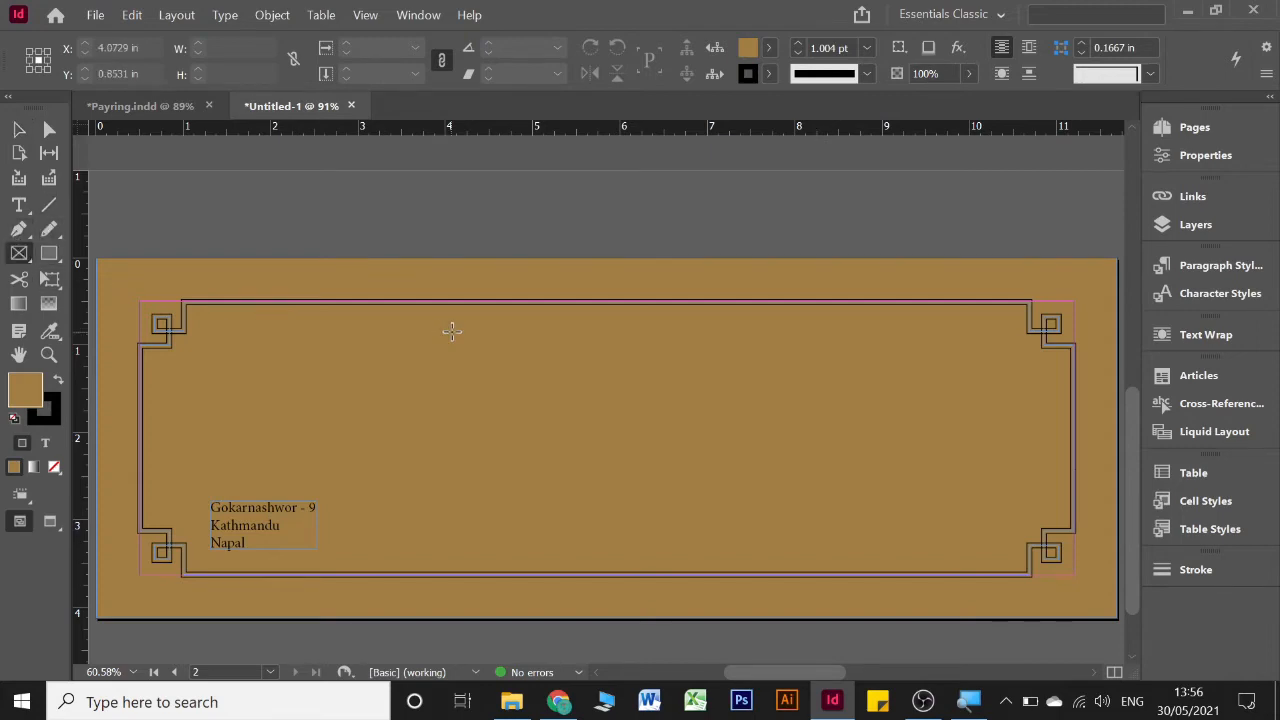
pyautogui.moveTo(456, 331); pyautogui.dragTo(656, 531)
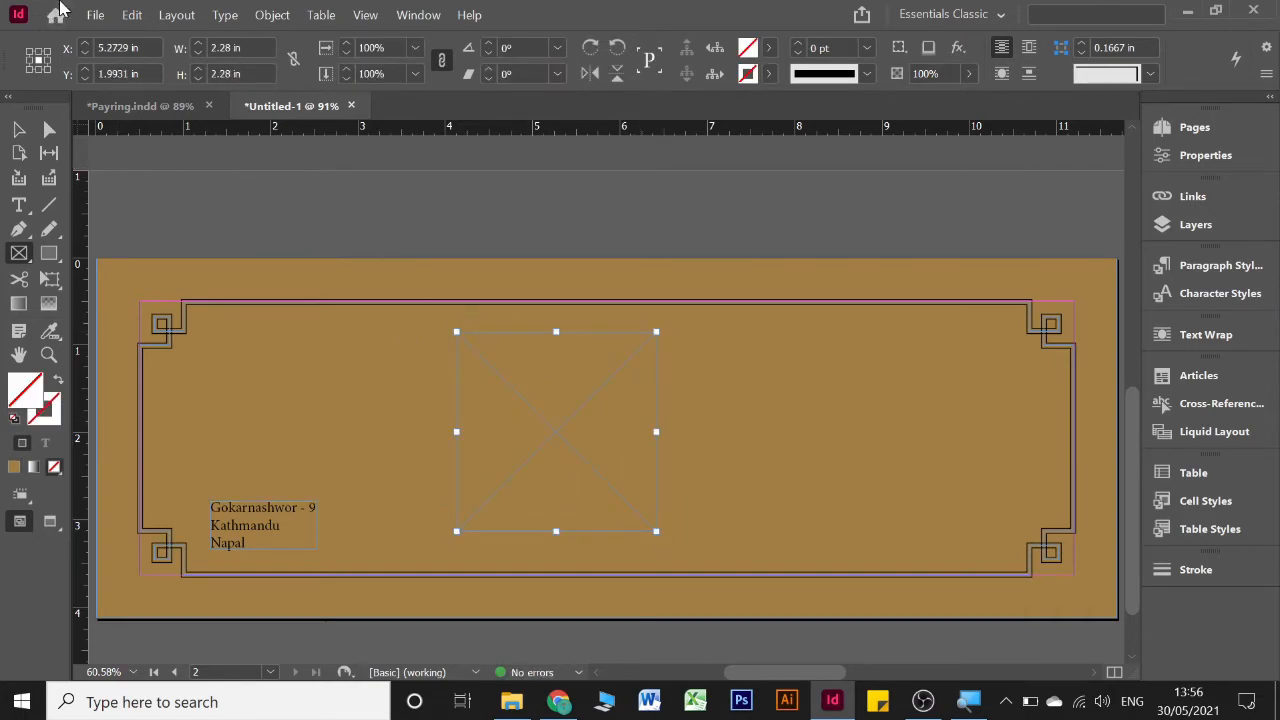
pyautogui.click(96, 15)
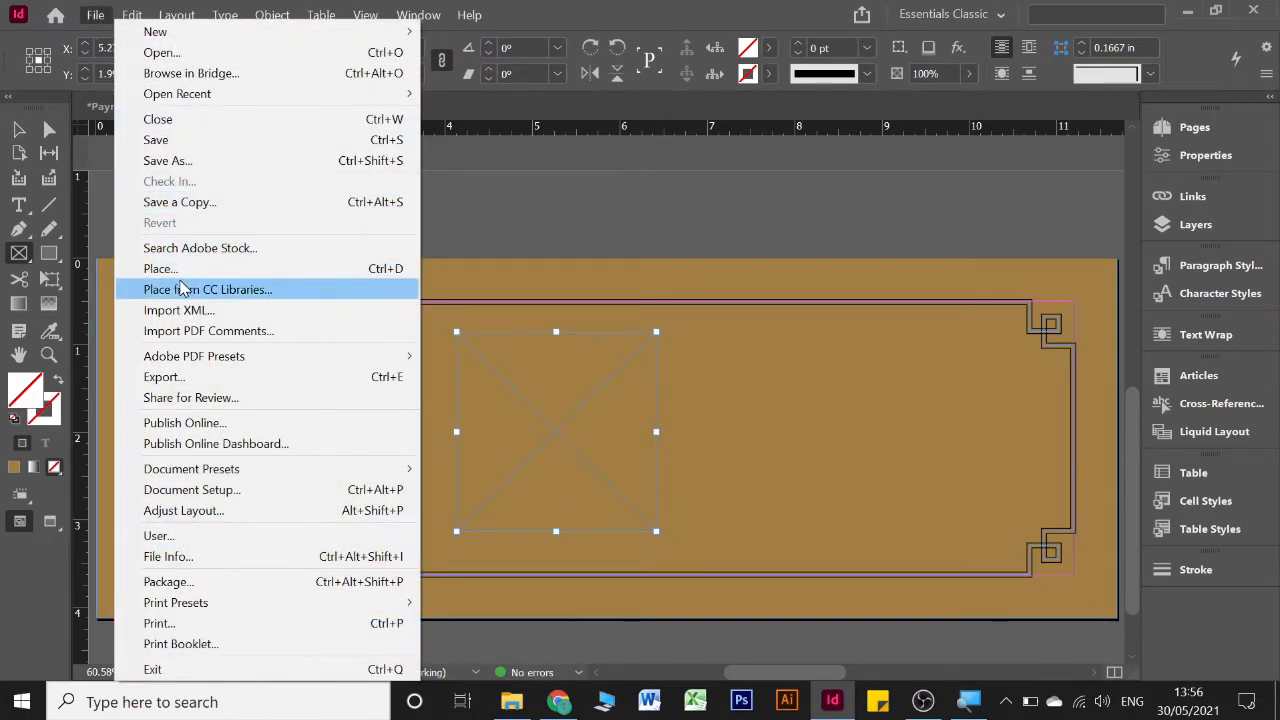
pyautogui.click(160, 269)
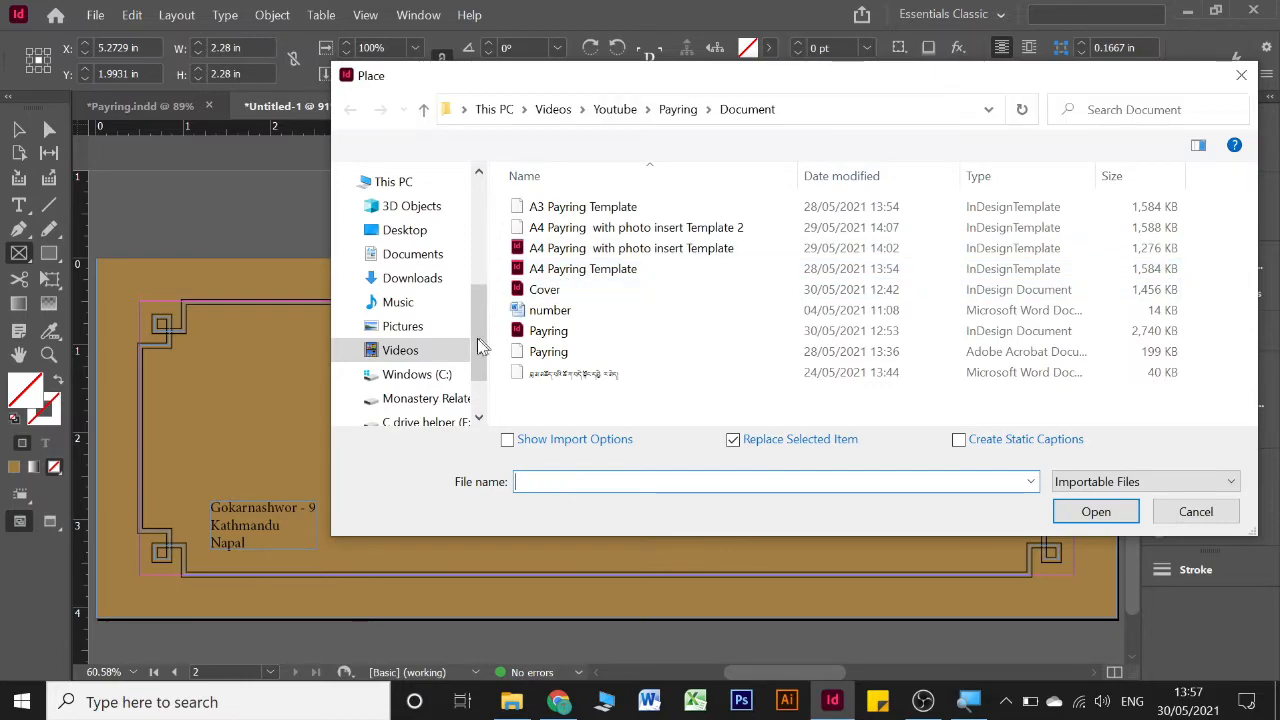
pyautogui.moveTo(477, 346); pyautogui.dragTo(476, 381)
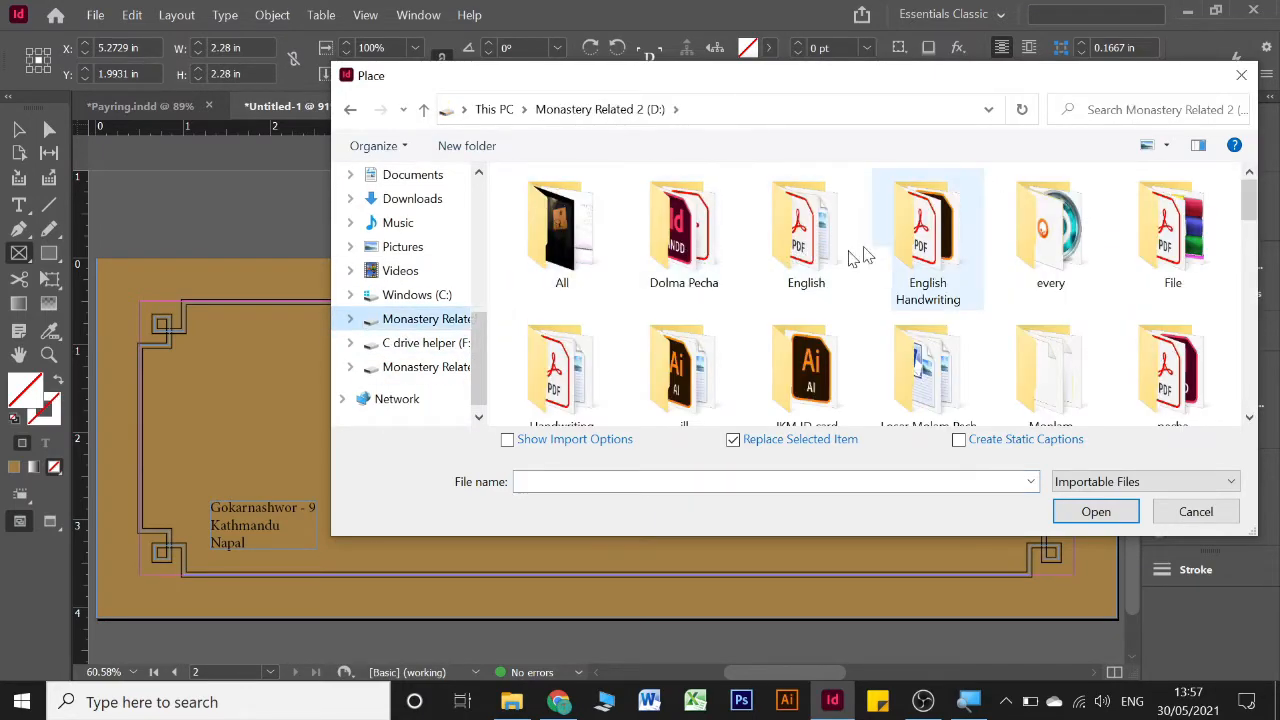
pyautogui.click(420, 368)
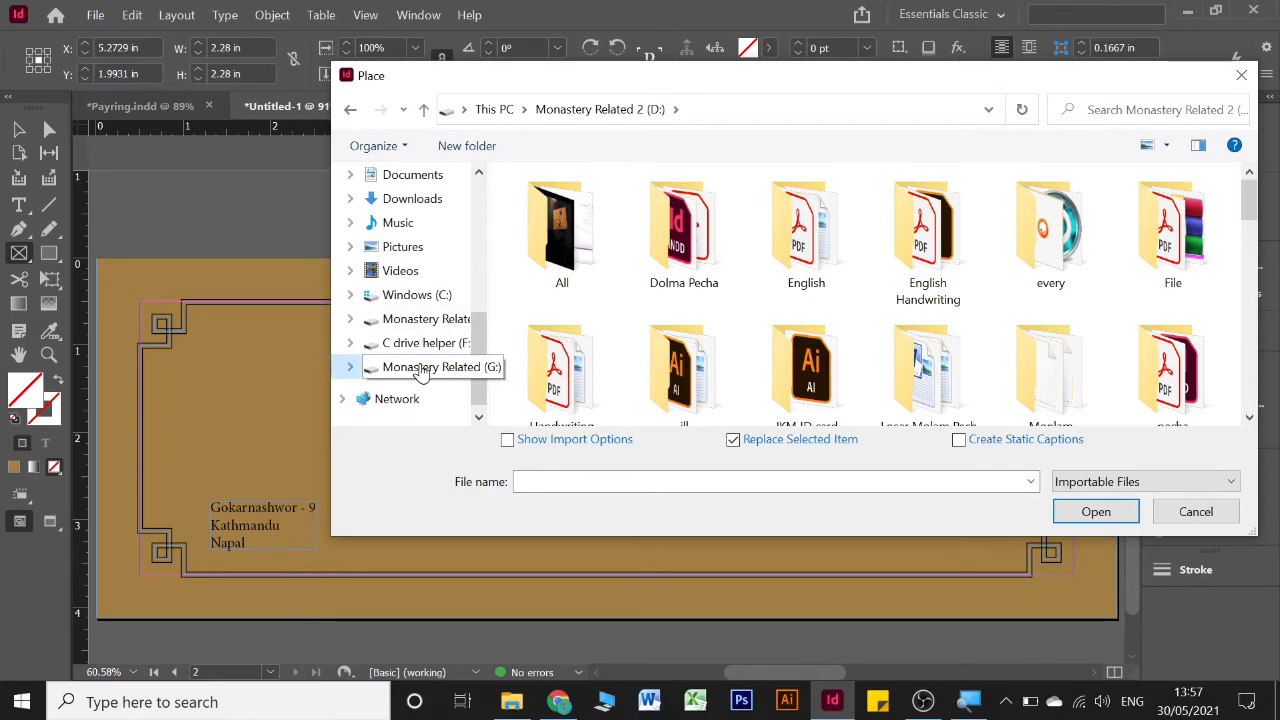
pyautogui.doubleClick(584, 234)
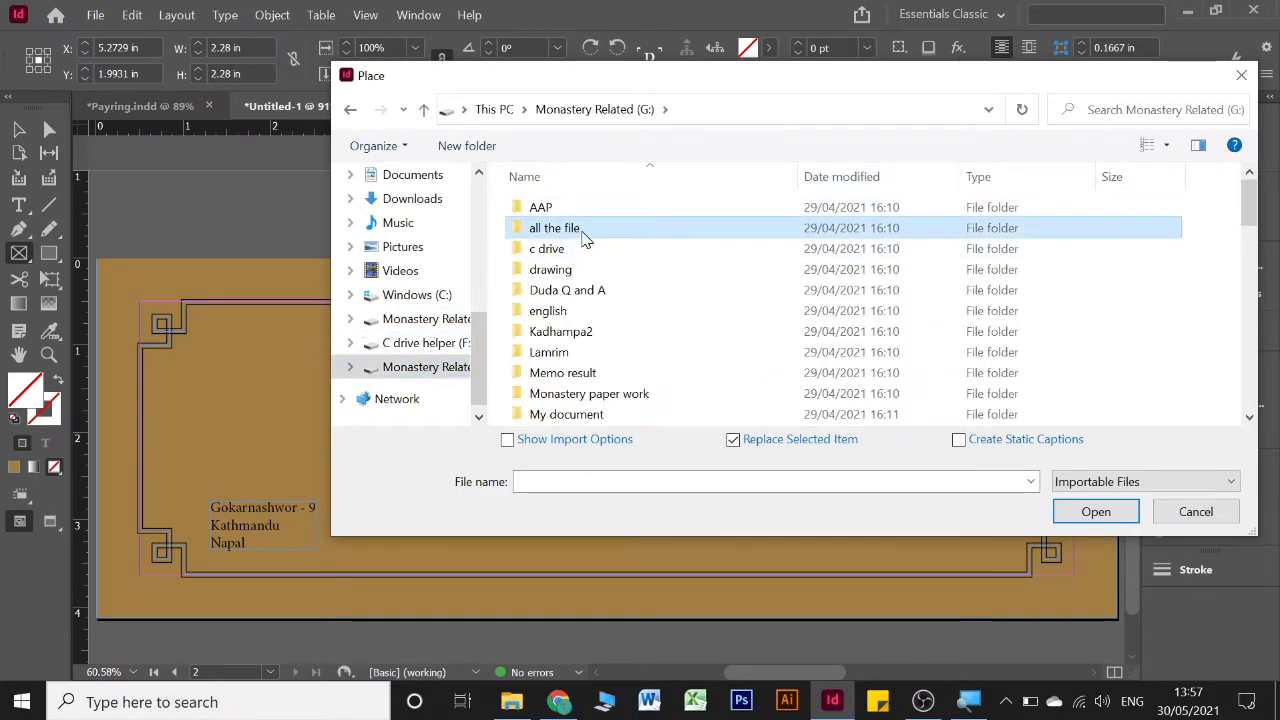
pyautogui.click(572, 249)
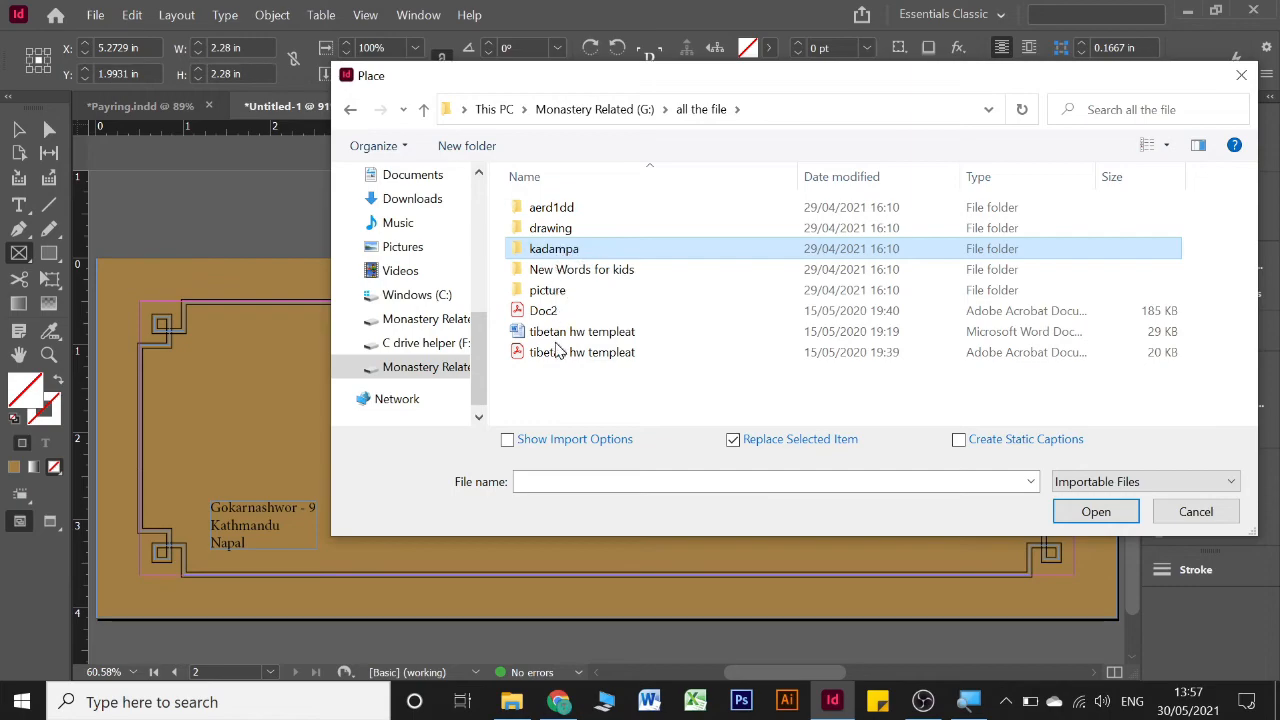
pyautogui.doubleClick(572, 249)
pyautogui.click(547, 373)
pyautogui.click(1096, 511)
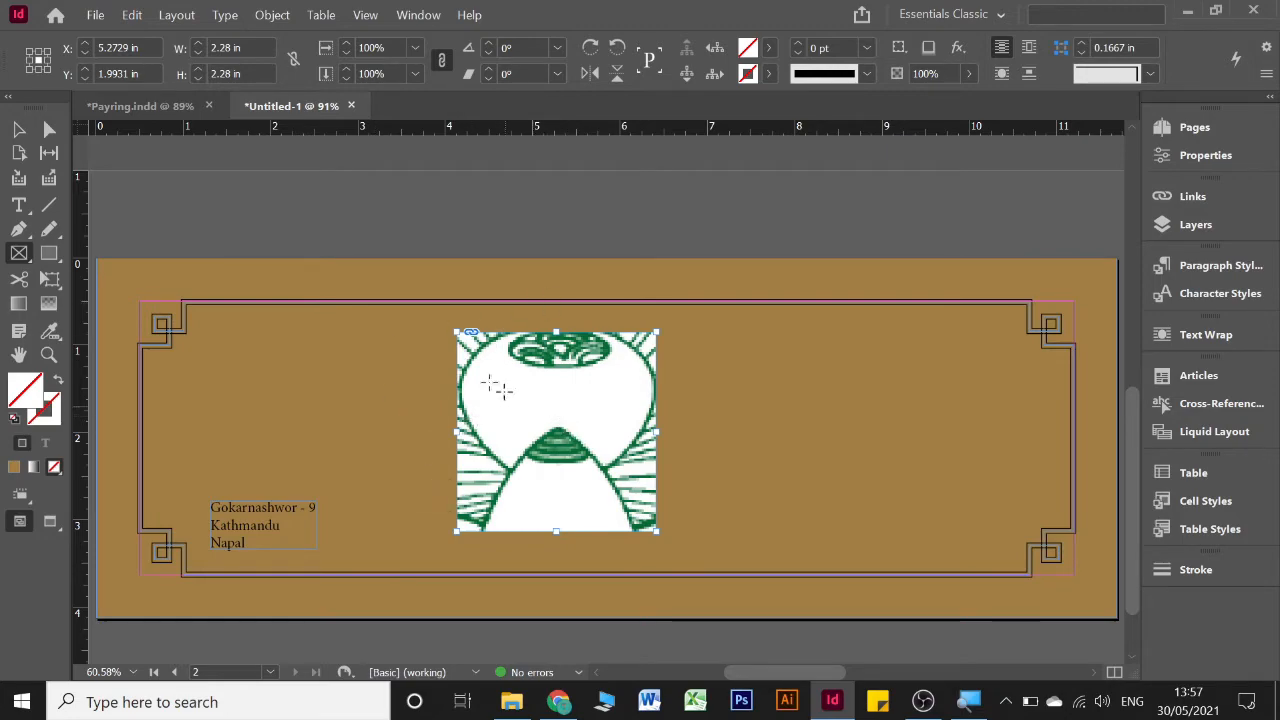
# Step: Fit the logo image proportionally inside its square frame on page 2
pyautogui.click(18, 129)
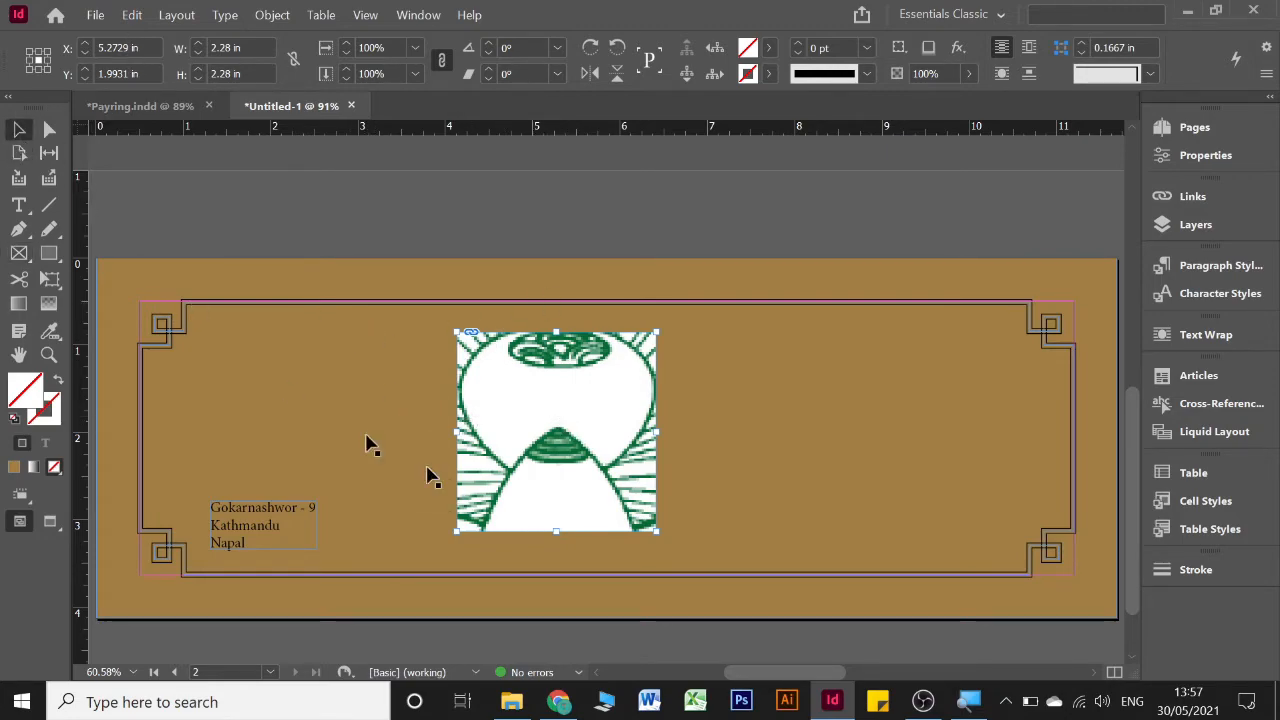
pyautogui.click(557, 430)
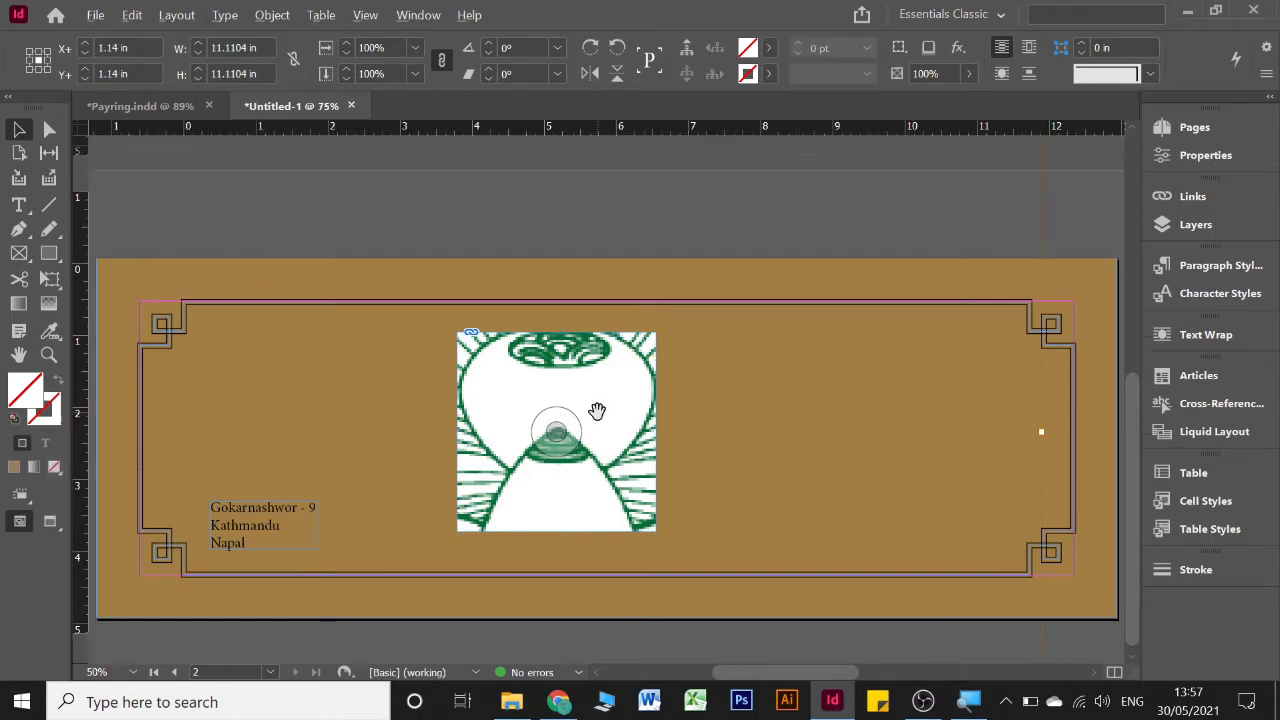
pyautogui.hotkey('ctrl', '-')
pyautogui.hotkey('ctrl', '-')
pyautogui.hotkey('ctrl', '-')
pyautogui.hotkey('ctrl', '-')
pyautogui.hotkey('ctrl', '-')
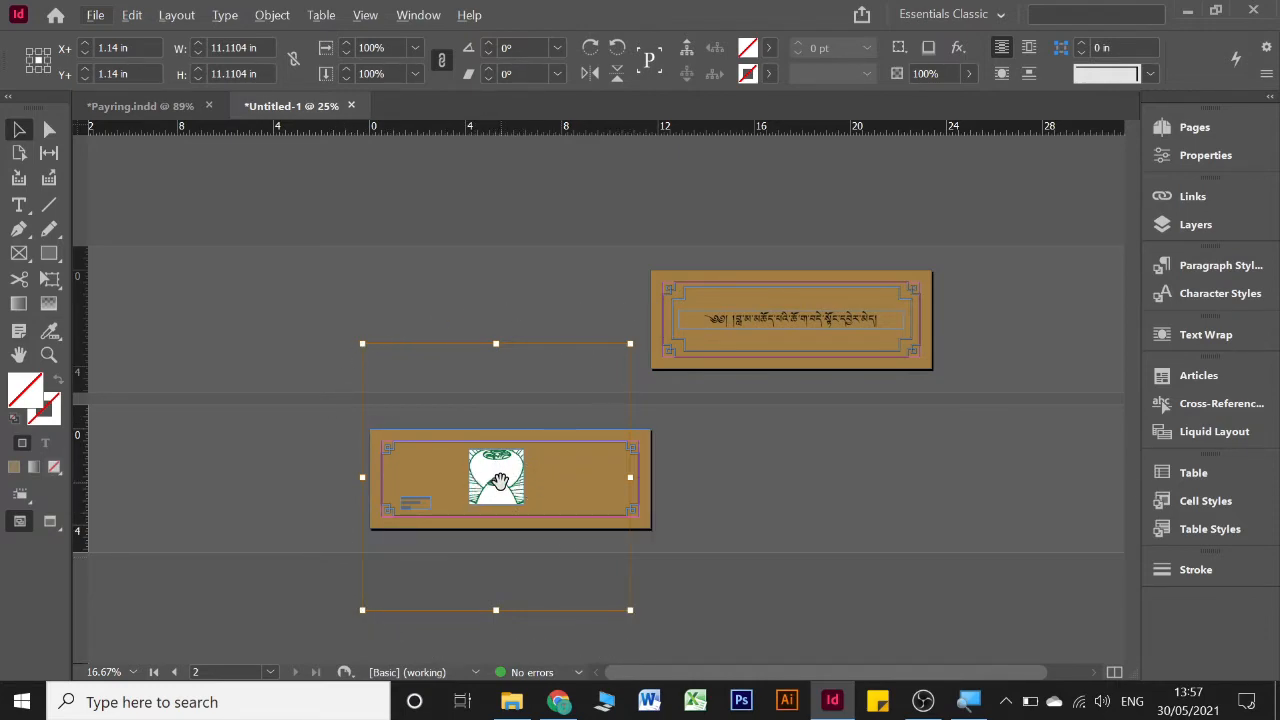
pyautogui.scroll(3, 499, 482)
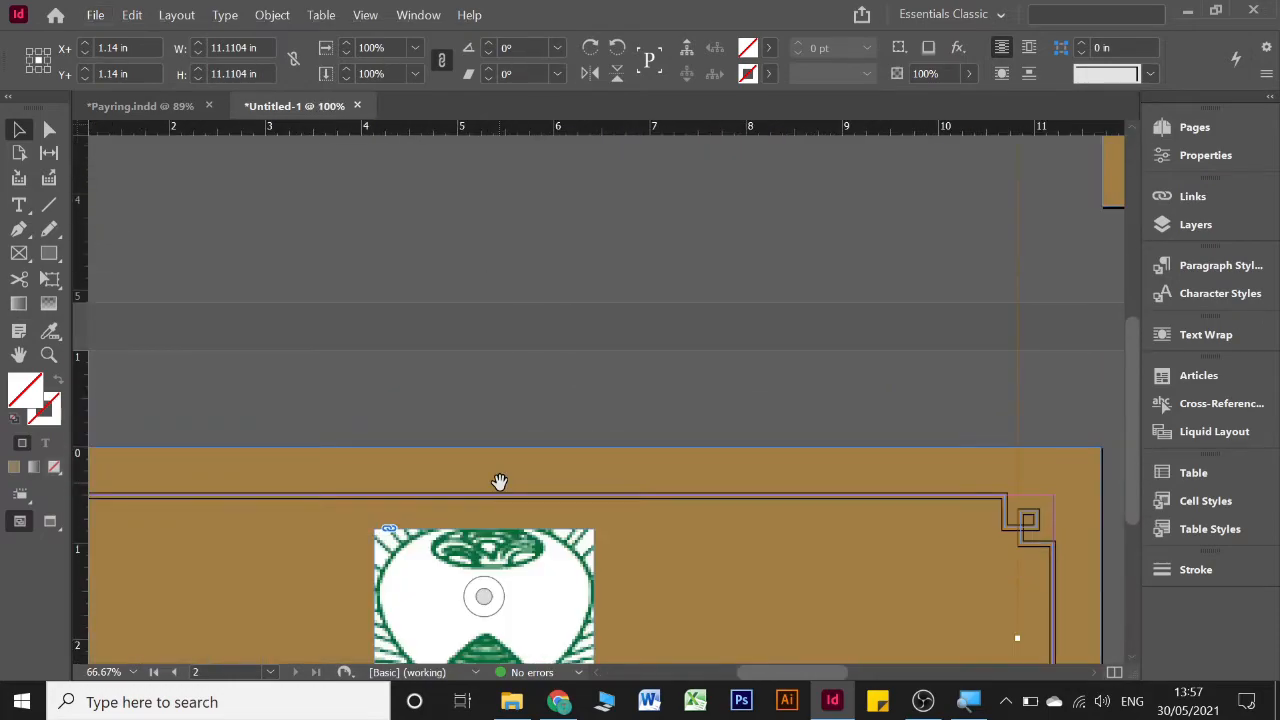
pyautogui.scroll(-3, 499, 482)
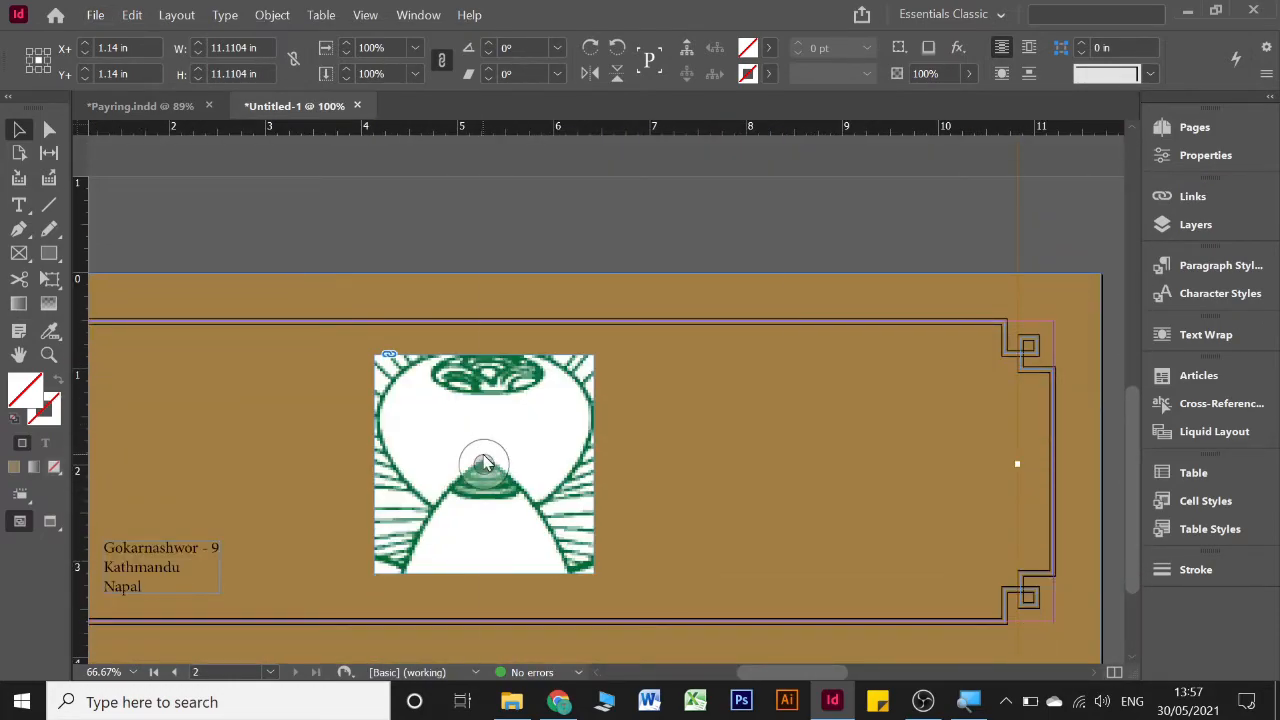
pyautogui.rightClick(483, 462)
pyautogui.moveTo(540, 410)
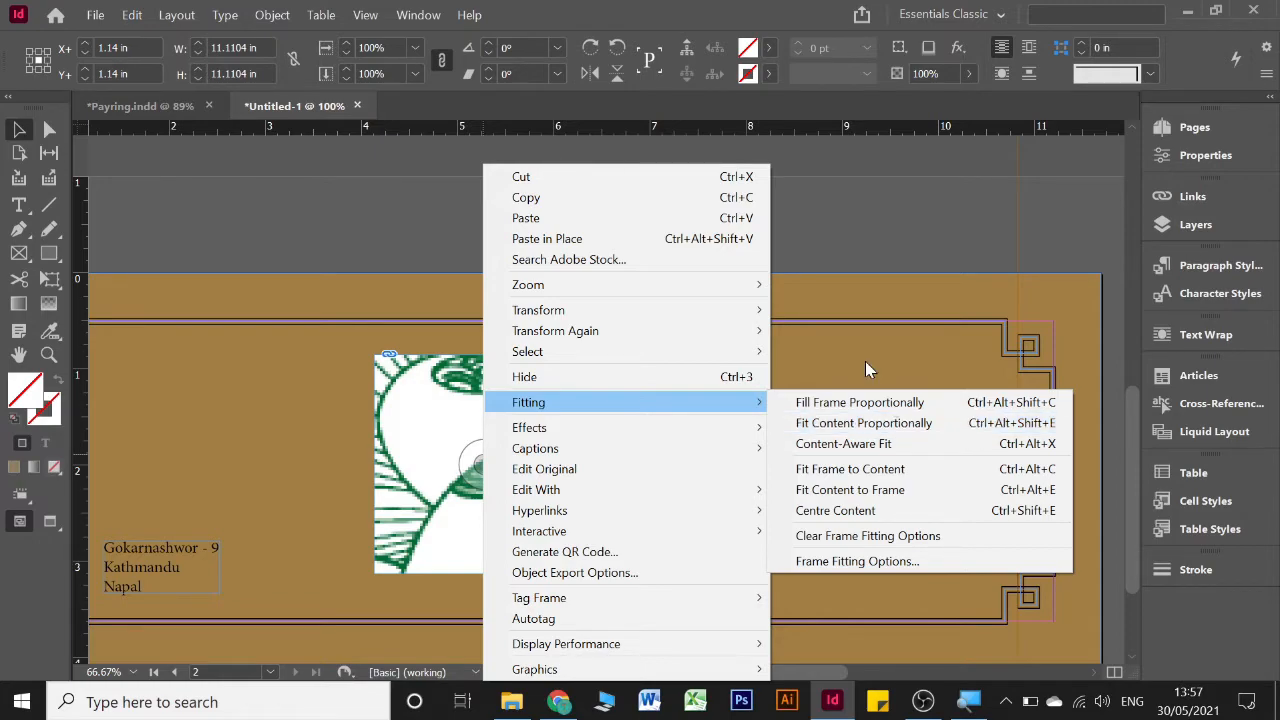
pyautogui.click(866, 428)
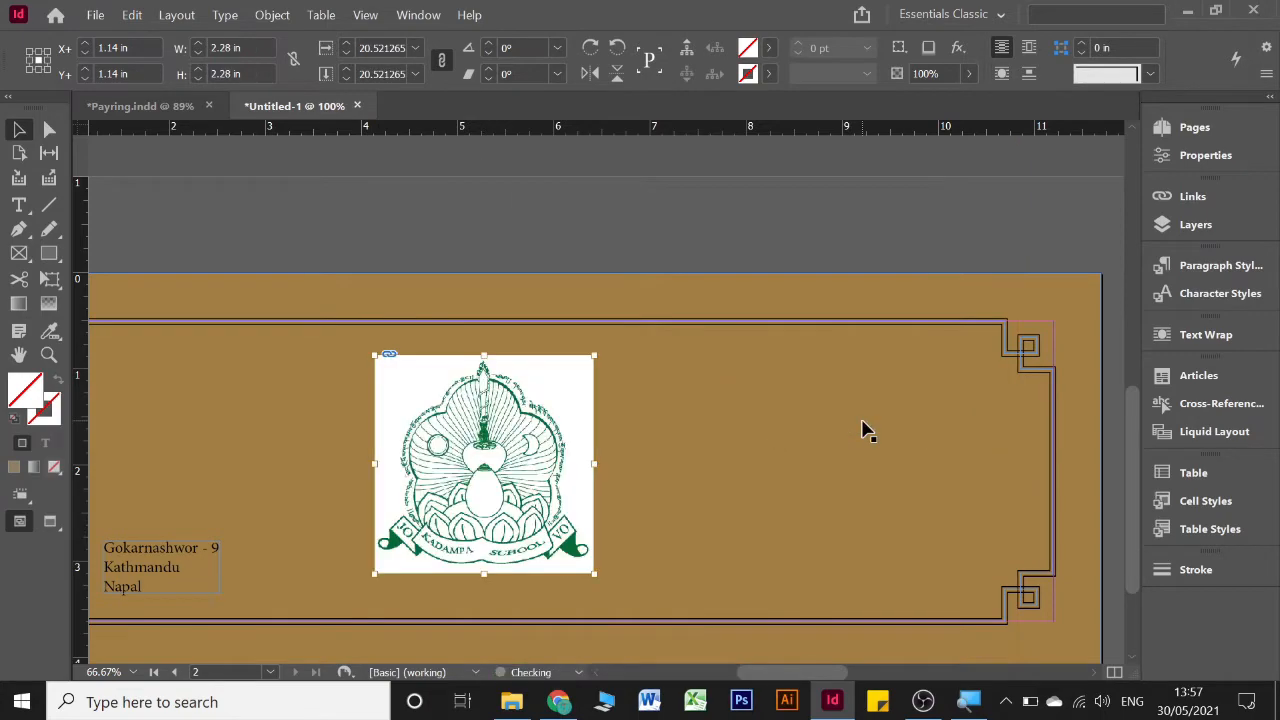
# Step: Move the logo frame to the centre of page 2 and deselect it
pyautogui.click(680, 390)
pyautogui.scroll(-2, 683, 392)
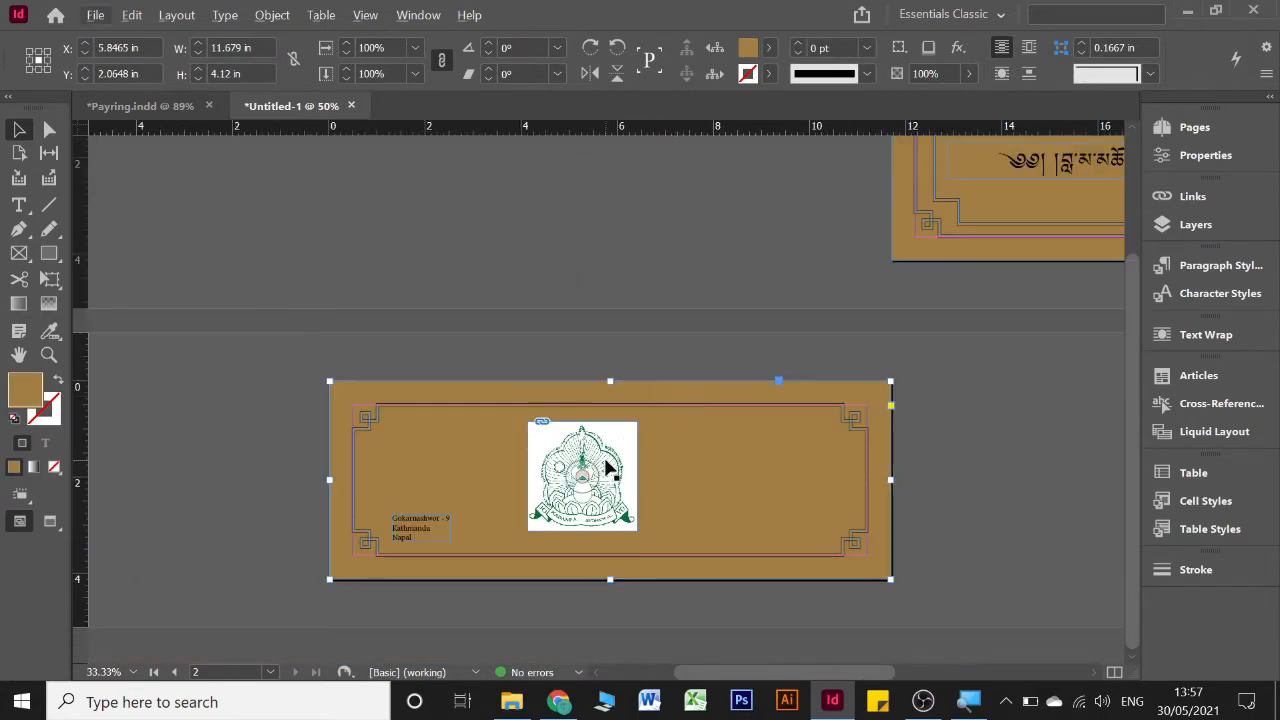
pyautogui.moveTo(607, 467); pyautogui.dragTo(633, 467)
pyautogui.click(934, 438)
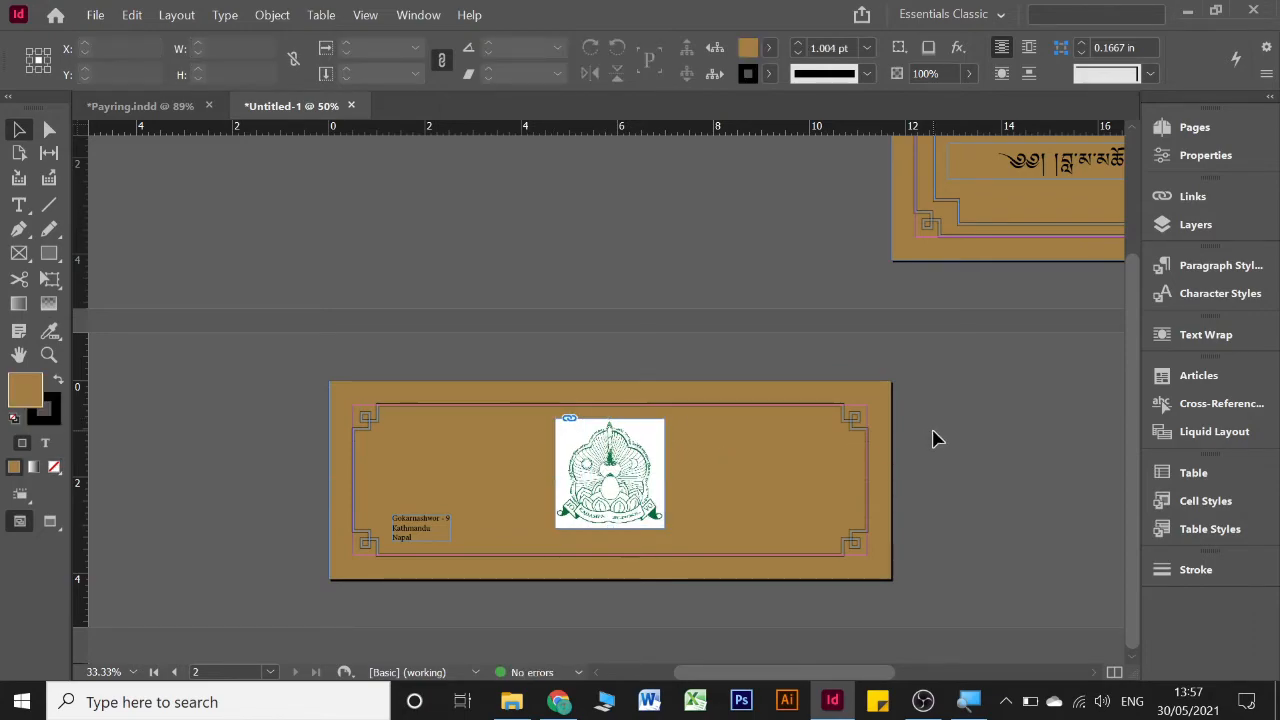
pyautogui.scroll(4, 933, 434)
pyautogui.scroll(-4, 933, 436)
pyautogui.click(568, 207)
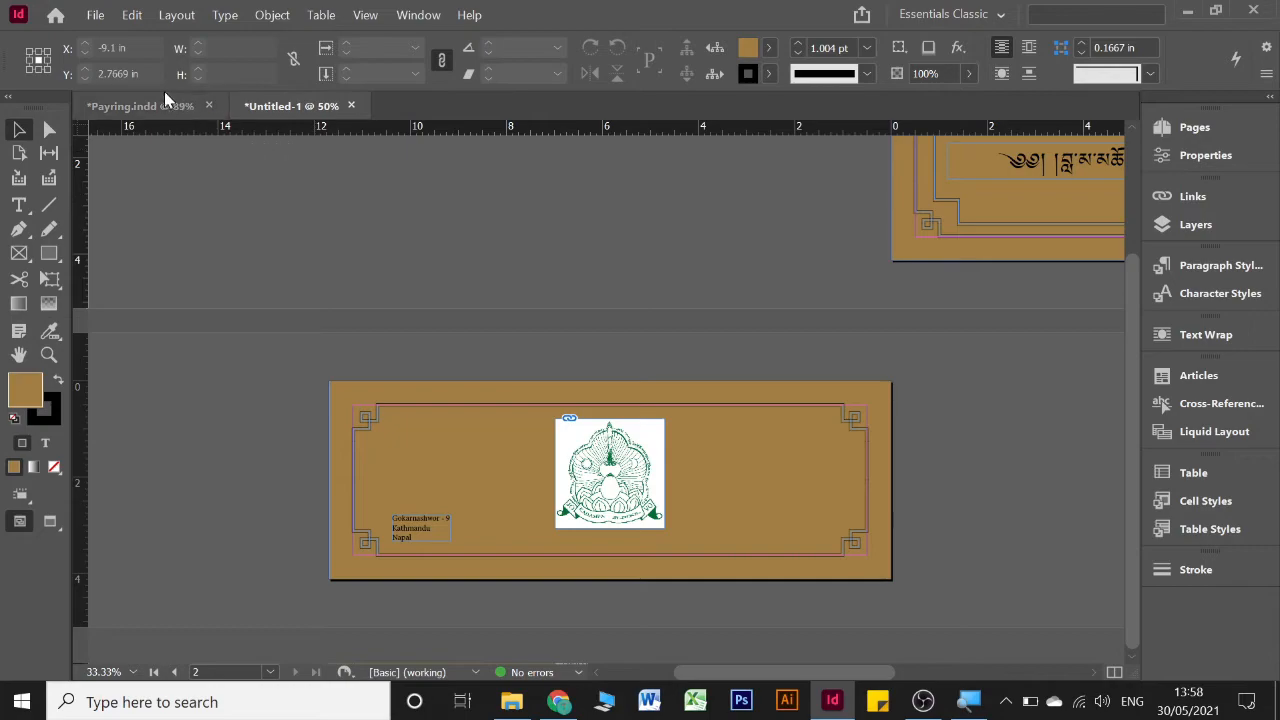
pyautogui.scroll(3, 889, 229)
pyautogui.scroll(-2, 887, 230)
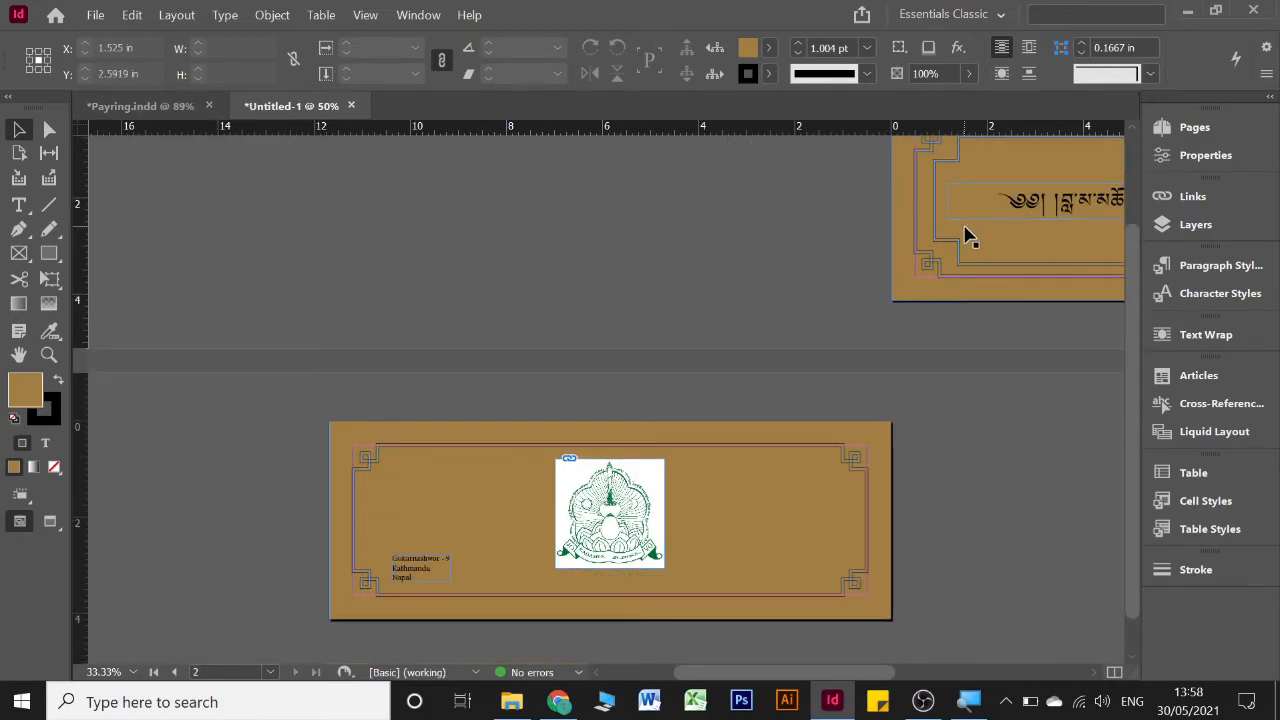
# Step: Switch to the Payring.indd document and bring up its page thumbnails
pyautogui.click(114, 105)
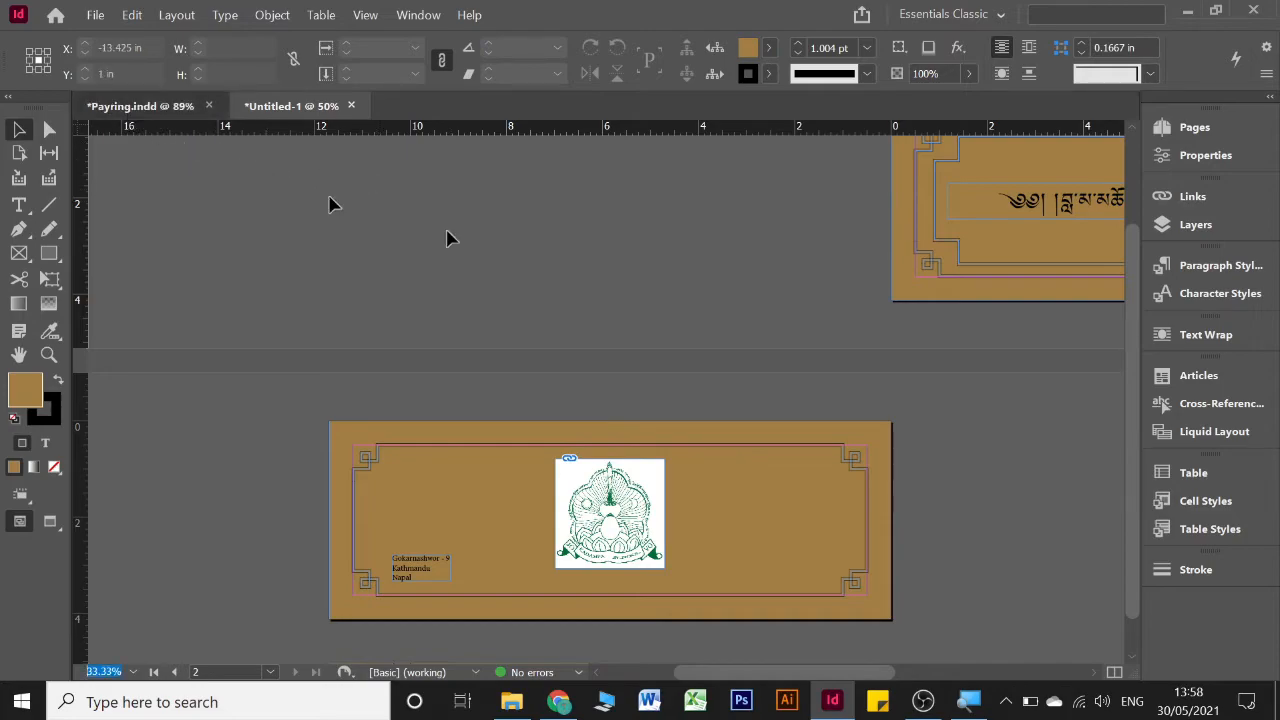
pyautogui.scroll(1, 812, 350)
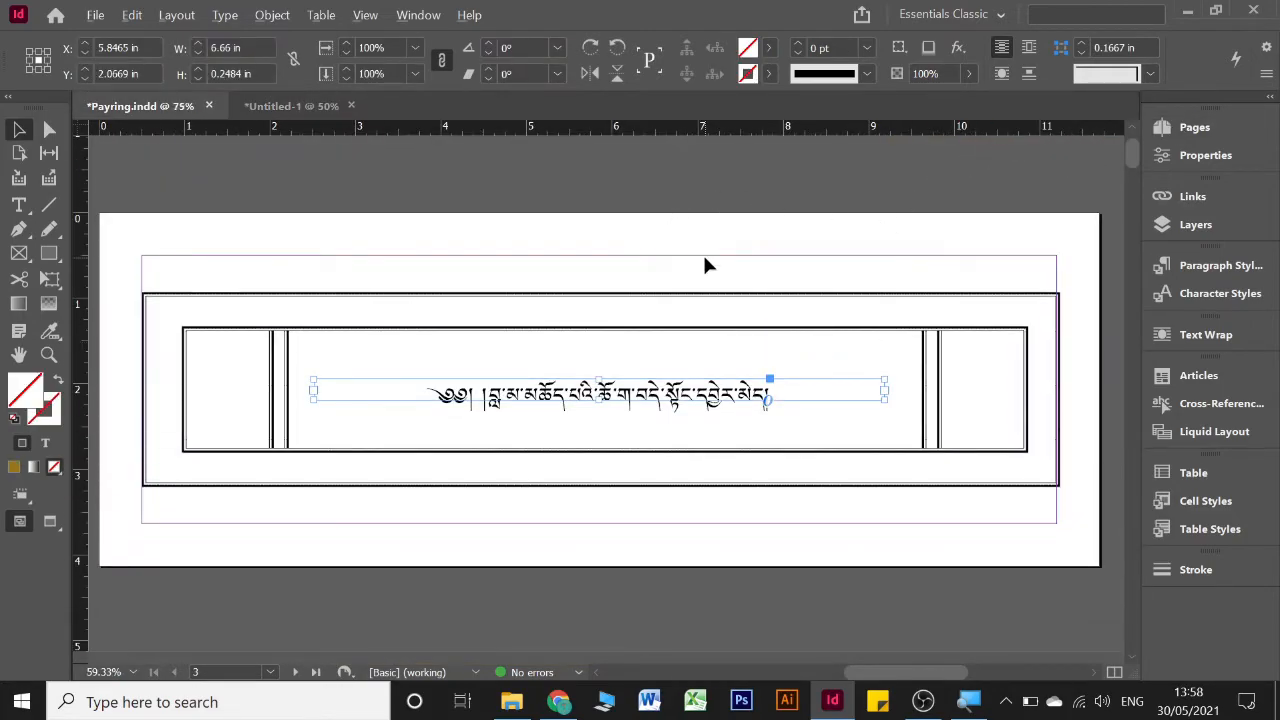
pyautogui.scroll(-3, 705, 265)
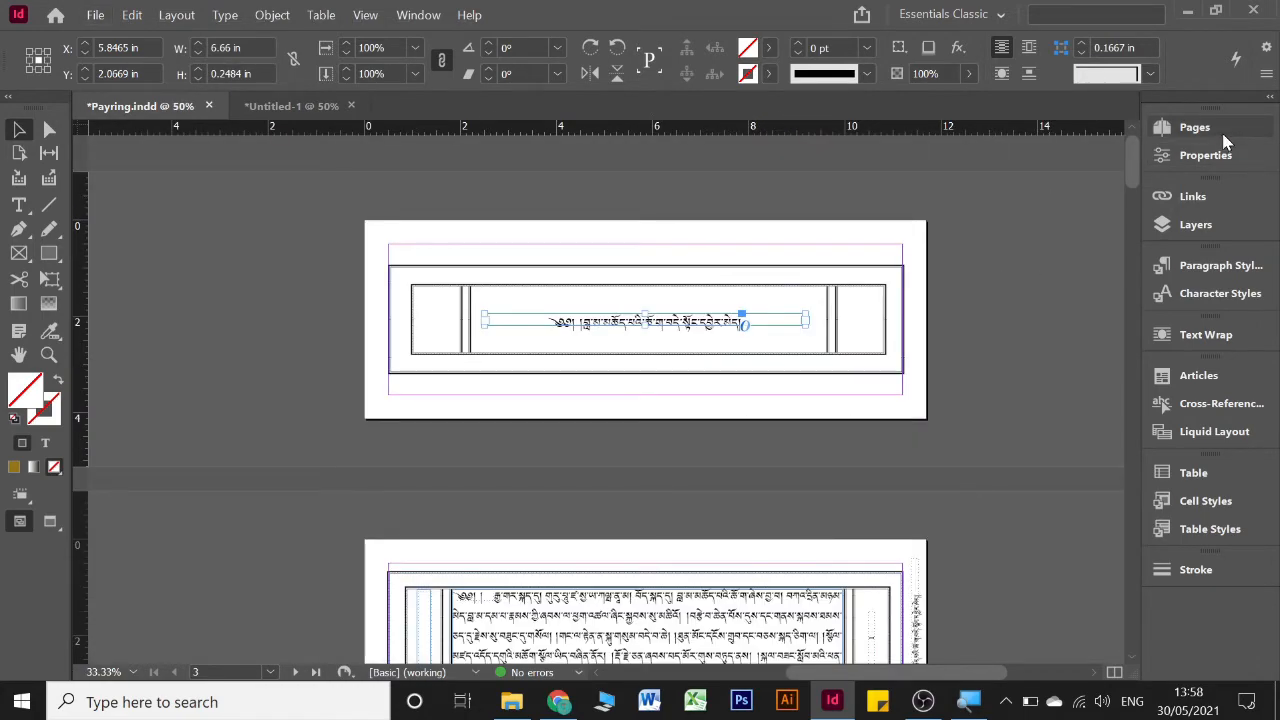
pyautogui.click(1222, 132)
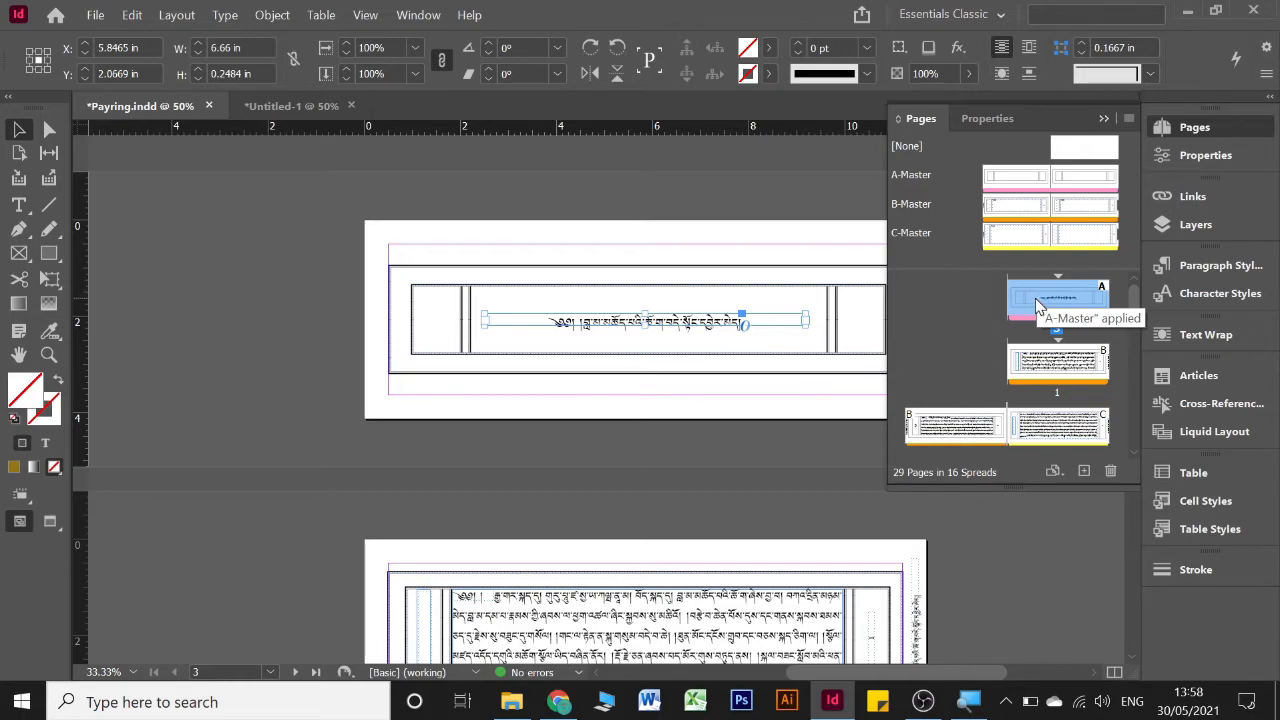
# Step: Insert one page before title page 3 with the master set to None
pyautogui.rightClick(1037, 307)
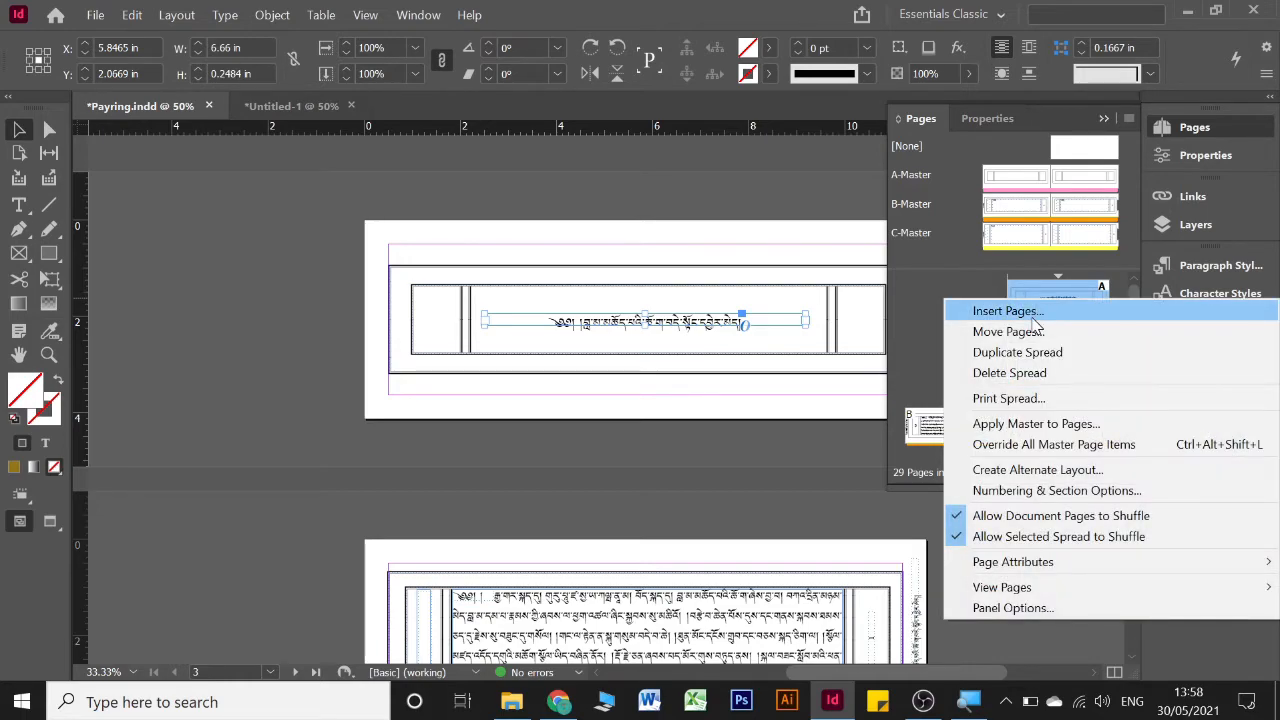
pyautogui.click(1035, 318)
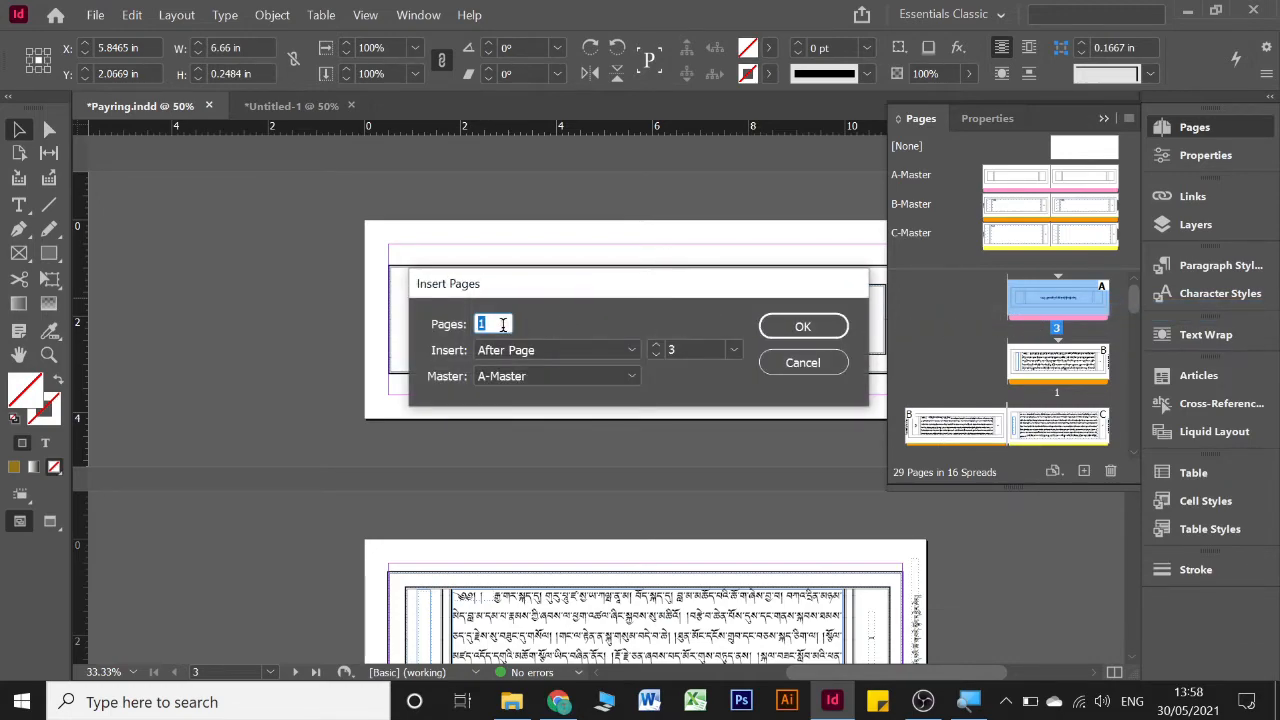
pyautogui.click(600, 356)
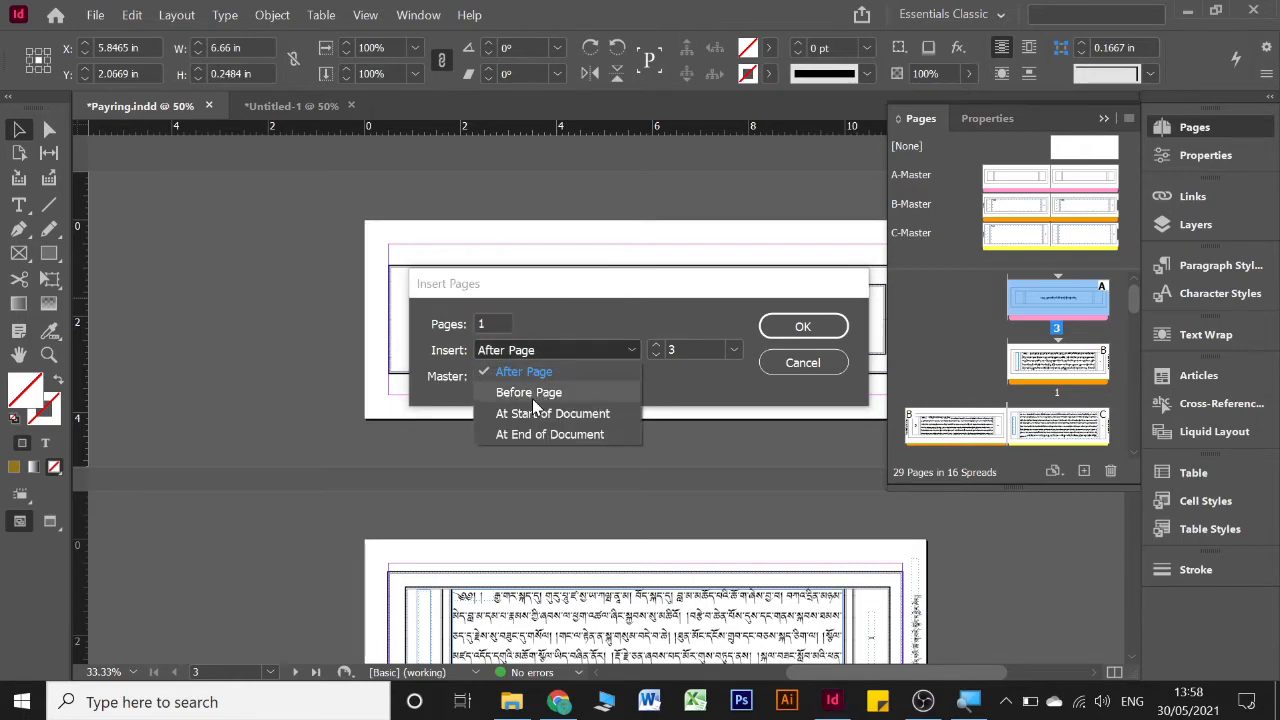
pyautogui.click(533, 398)
pyautogui.click(548, 358)
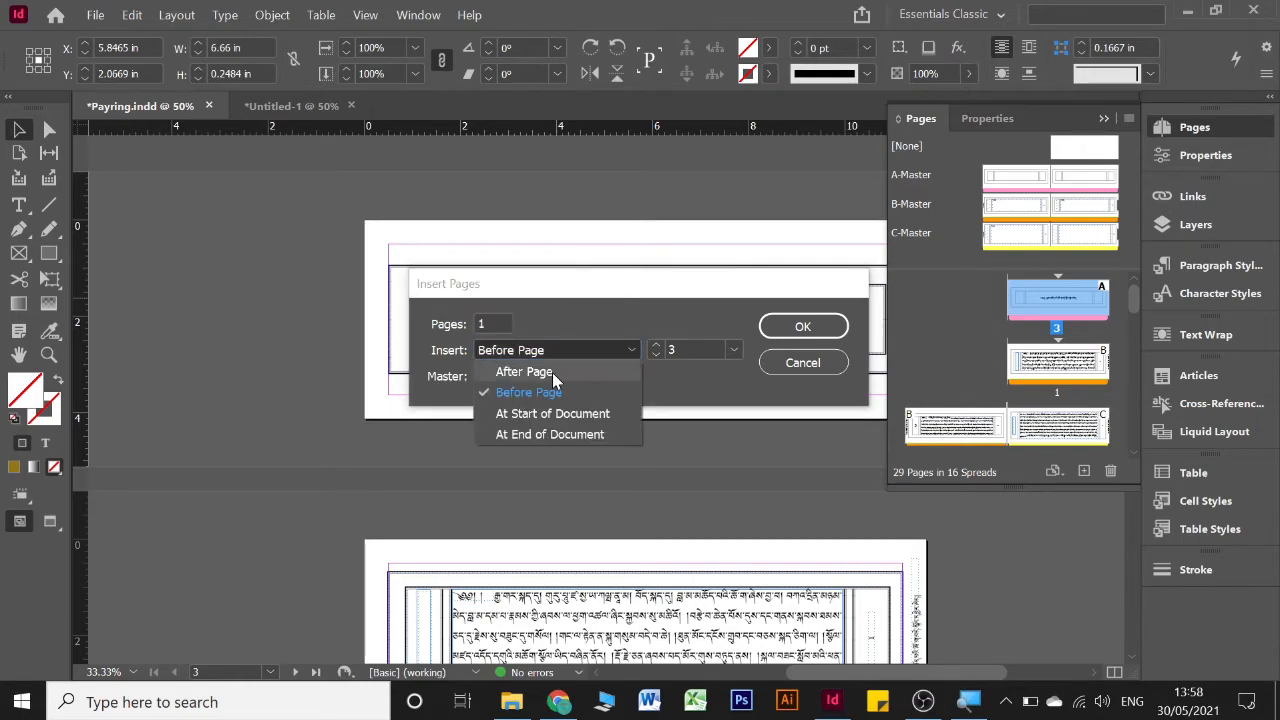
pyautogui.click(552, 372)
pyautogui.click(563, 356)
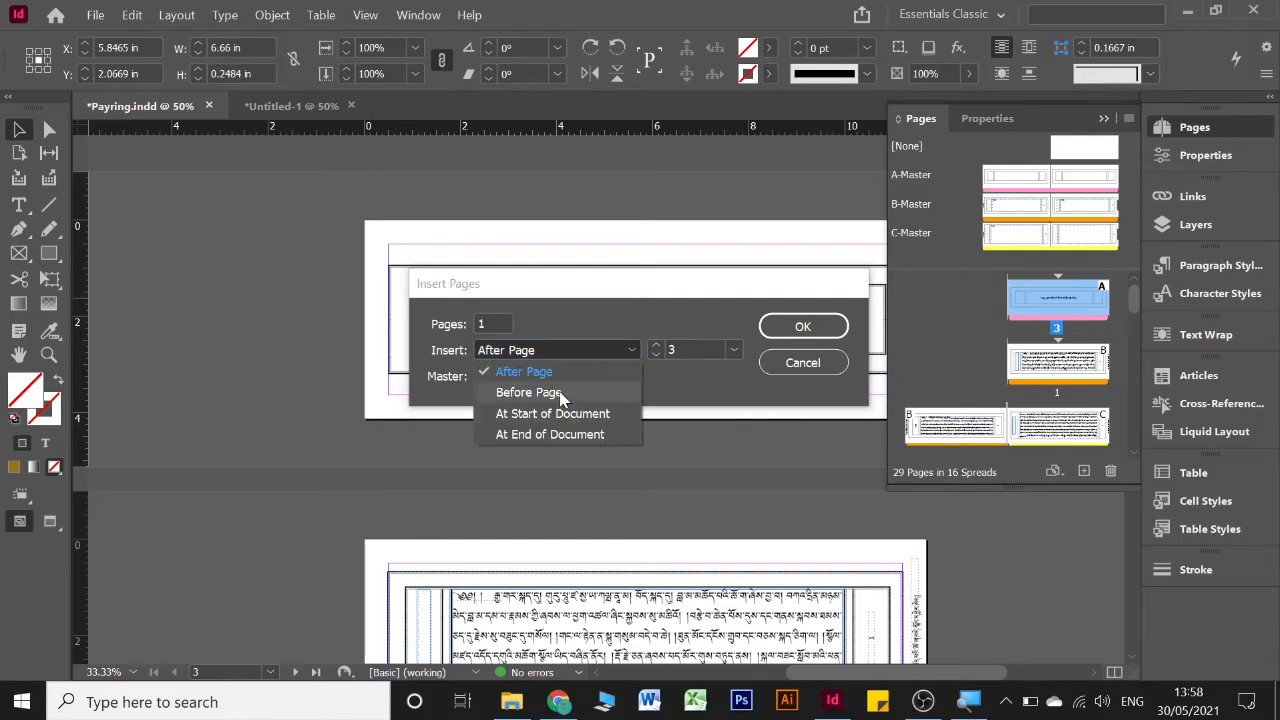
pyautogui.click(530, 395)
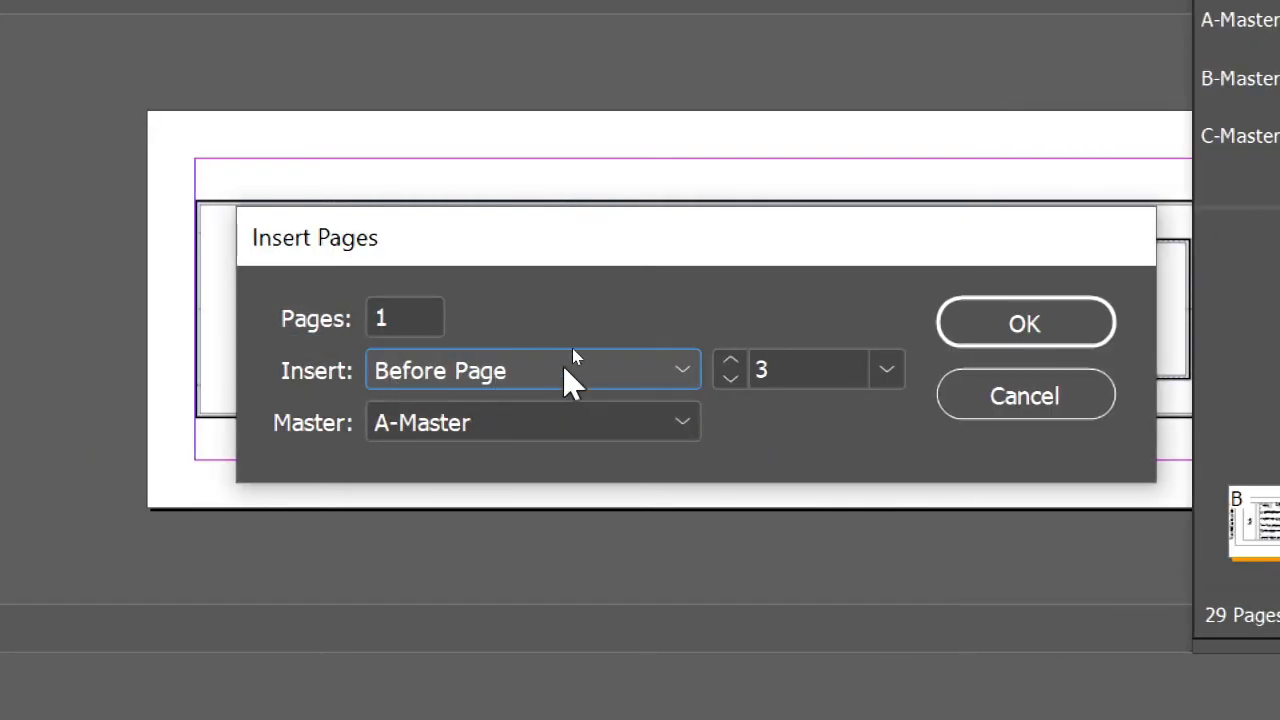
pyautogui.click(562, 370)
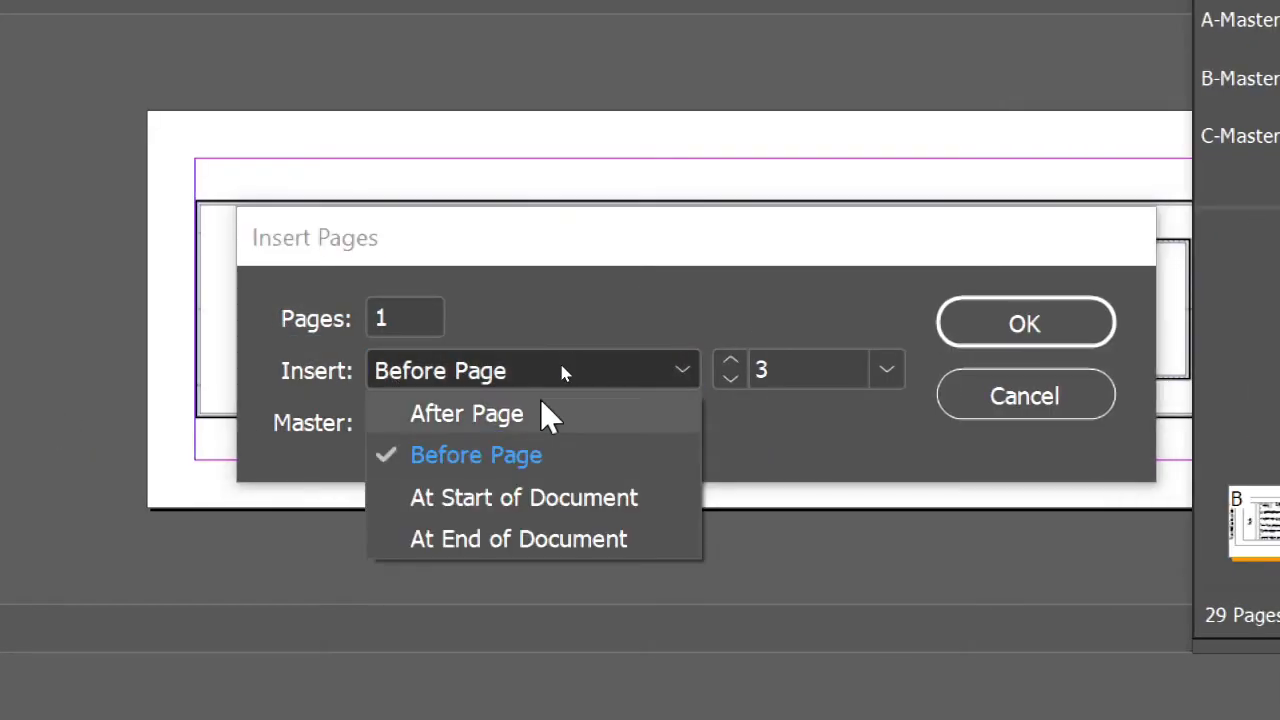
pyautogui.click(495, 458)
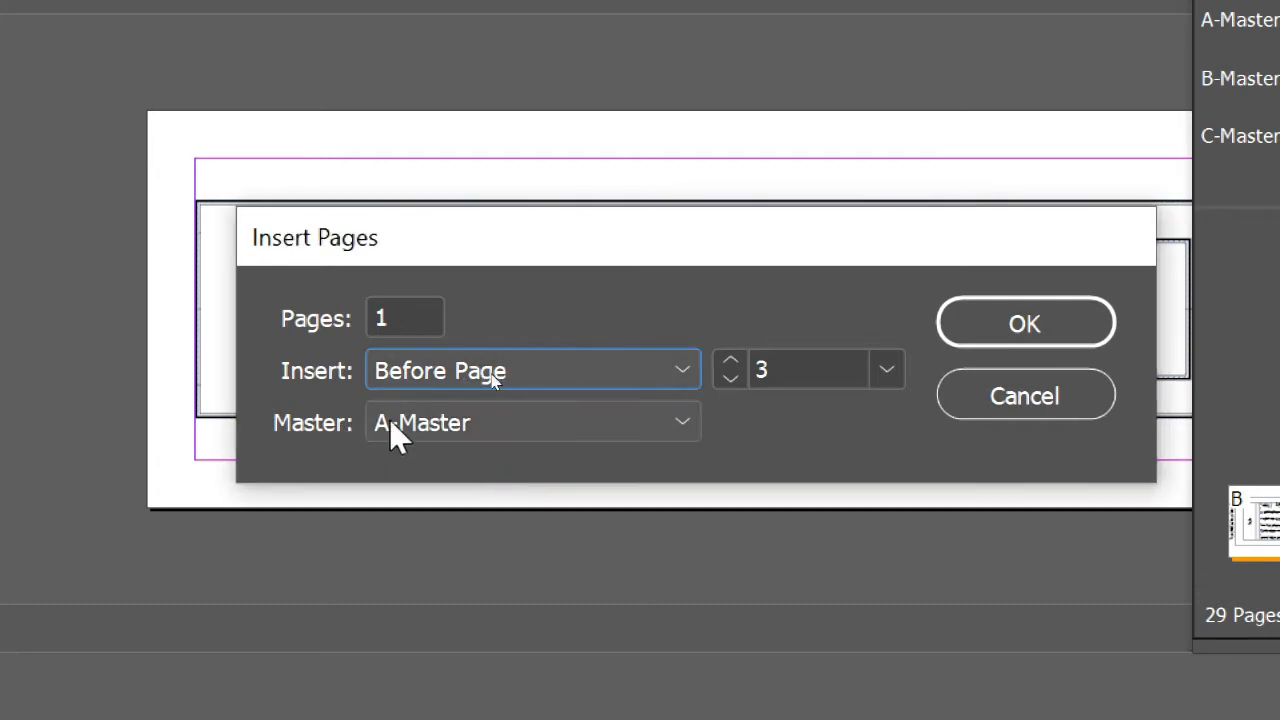
pyautogui.click(418, 422)
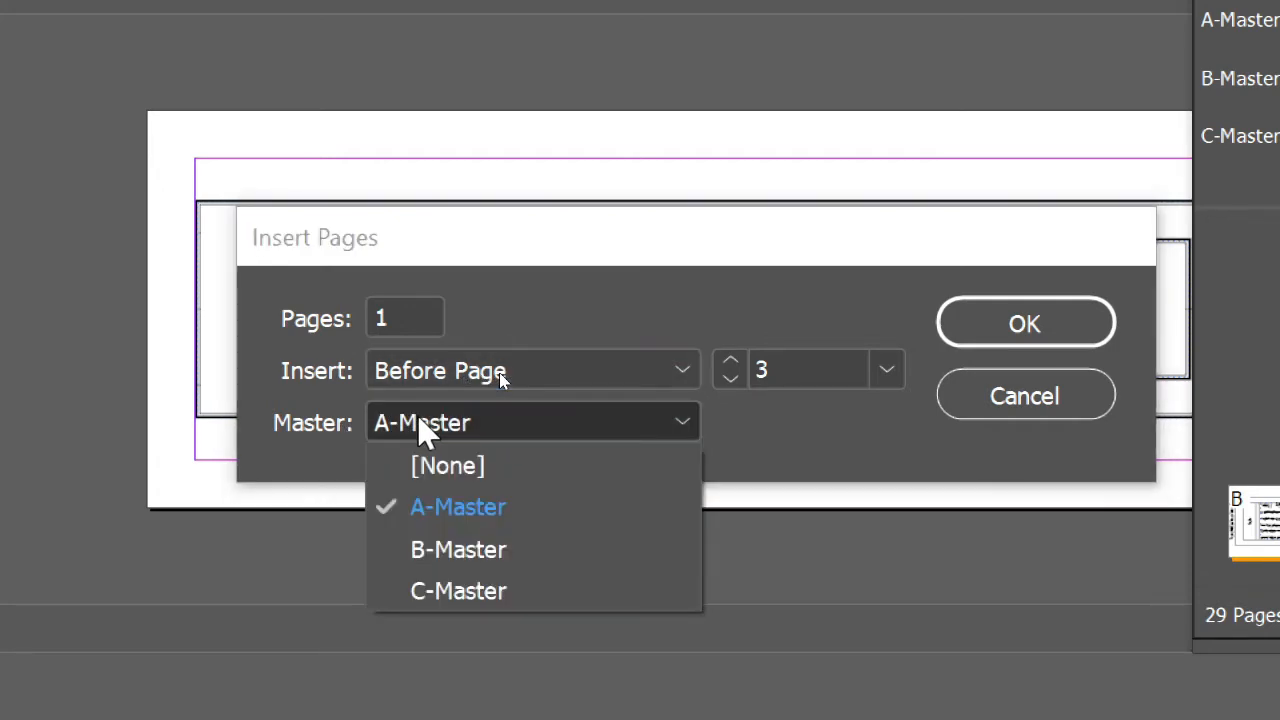
pyautogui.click(490, 476)
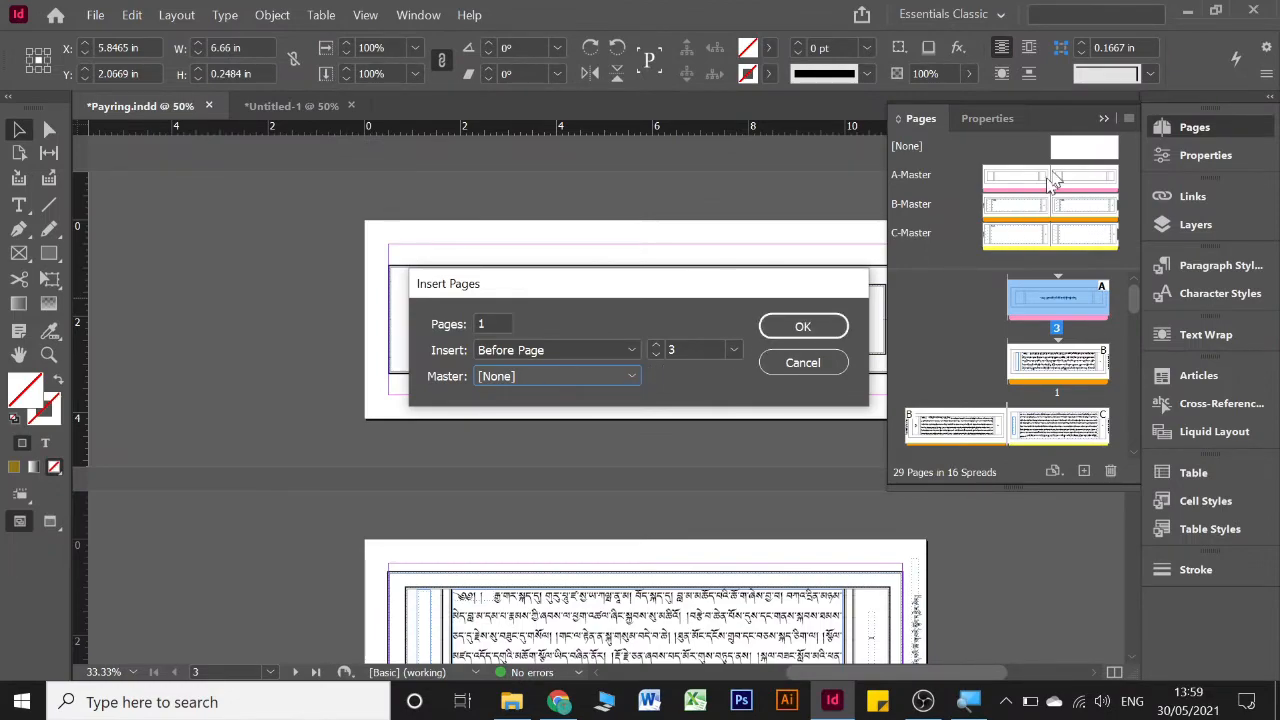
pyautogui.click(803, 326)
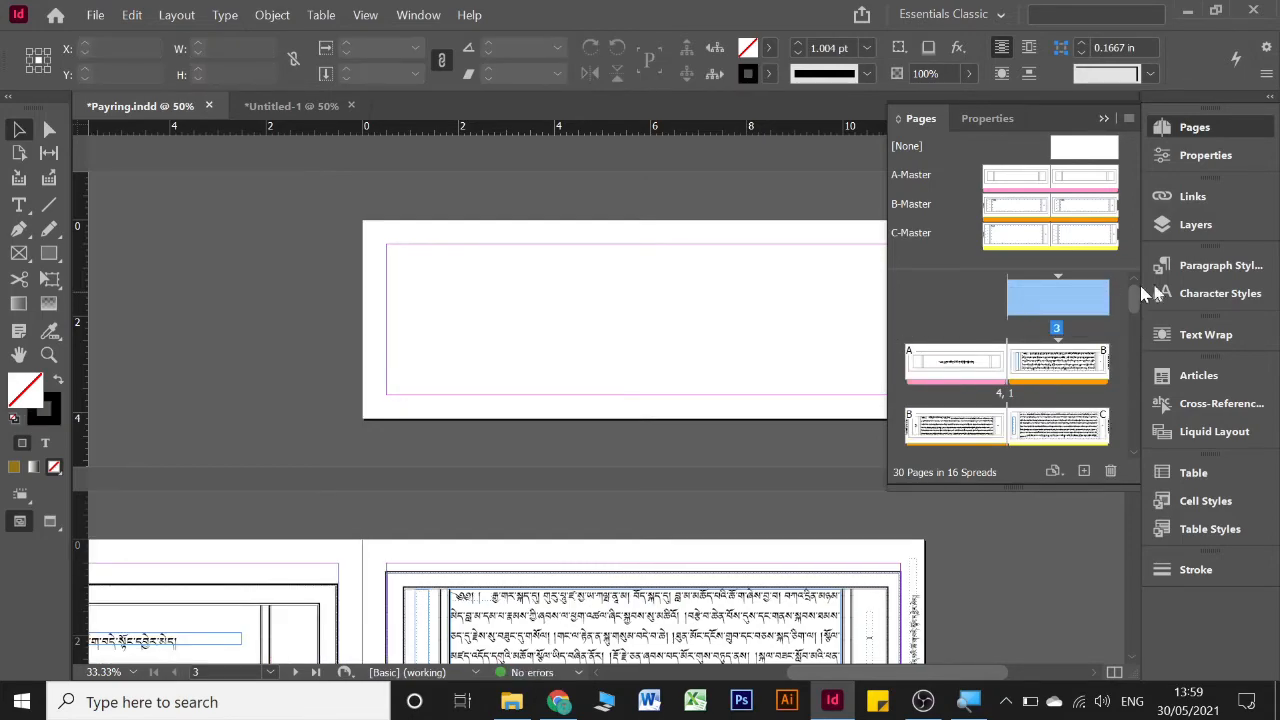
# Step: Add a page after page 28 at the document's end and apply the None master to it
pyautogui.moveTo(1135, 308); pyautogui.dragTo(1116, 449)
pyautogui.doubleClick(955, 422)
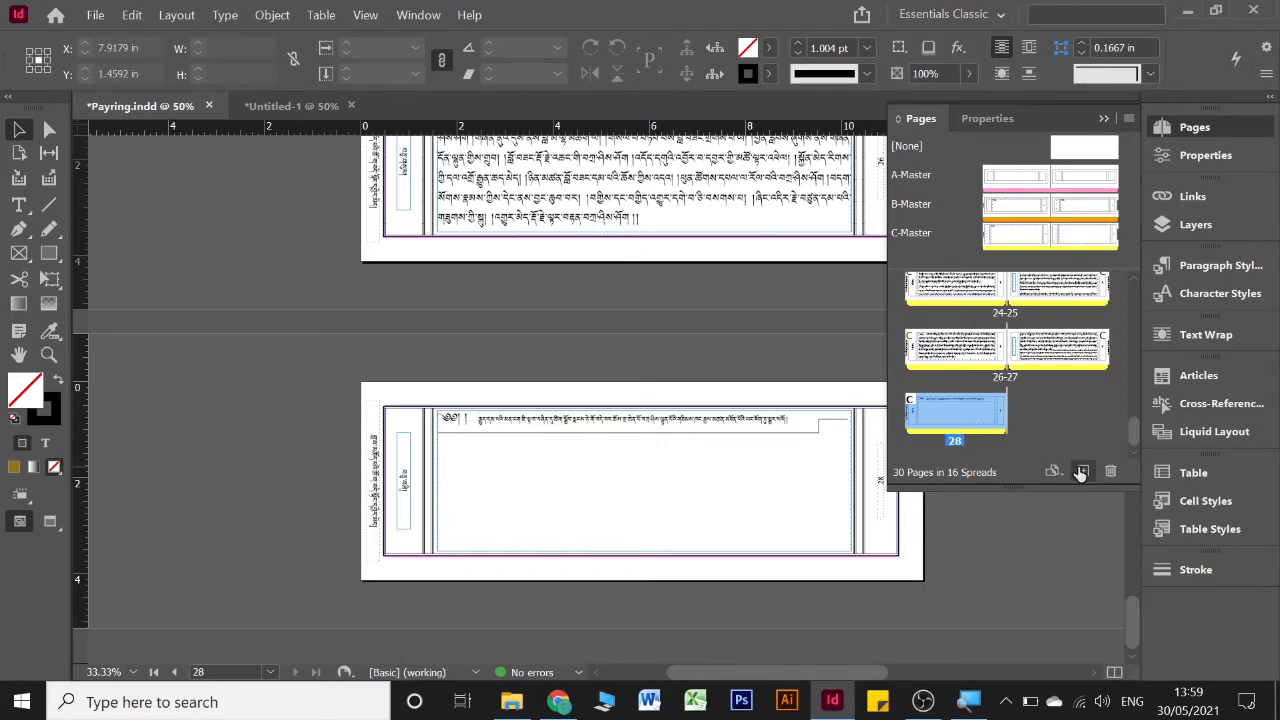
pyautogui.click(1081, 470)
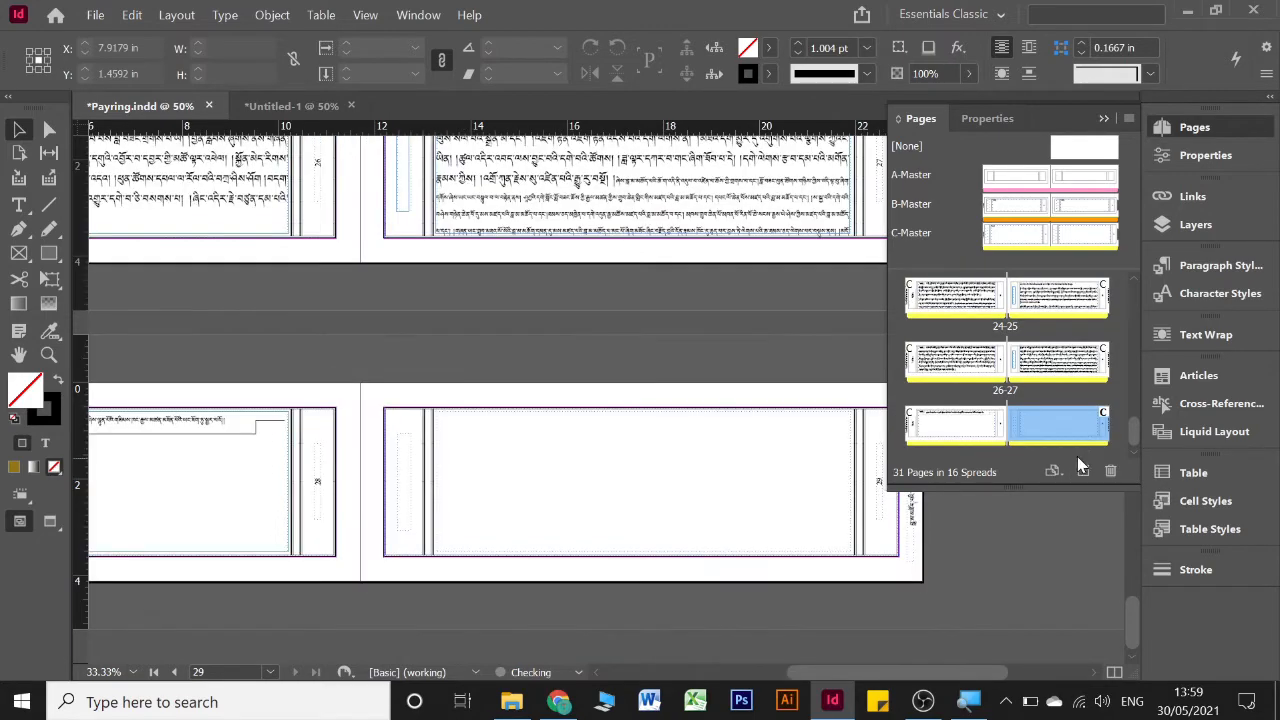
pyautogui.moveTo(1097, 150); pyautogui.dragTo(1075, 437)
pyautogui.doubleClick(1073, 431)
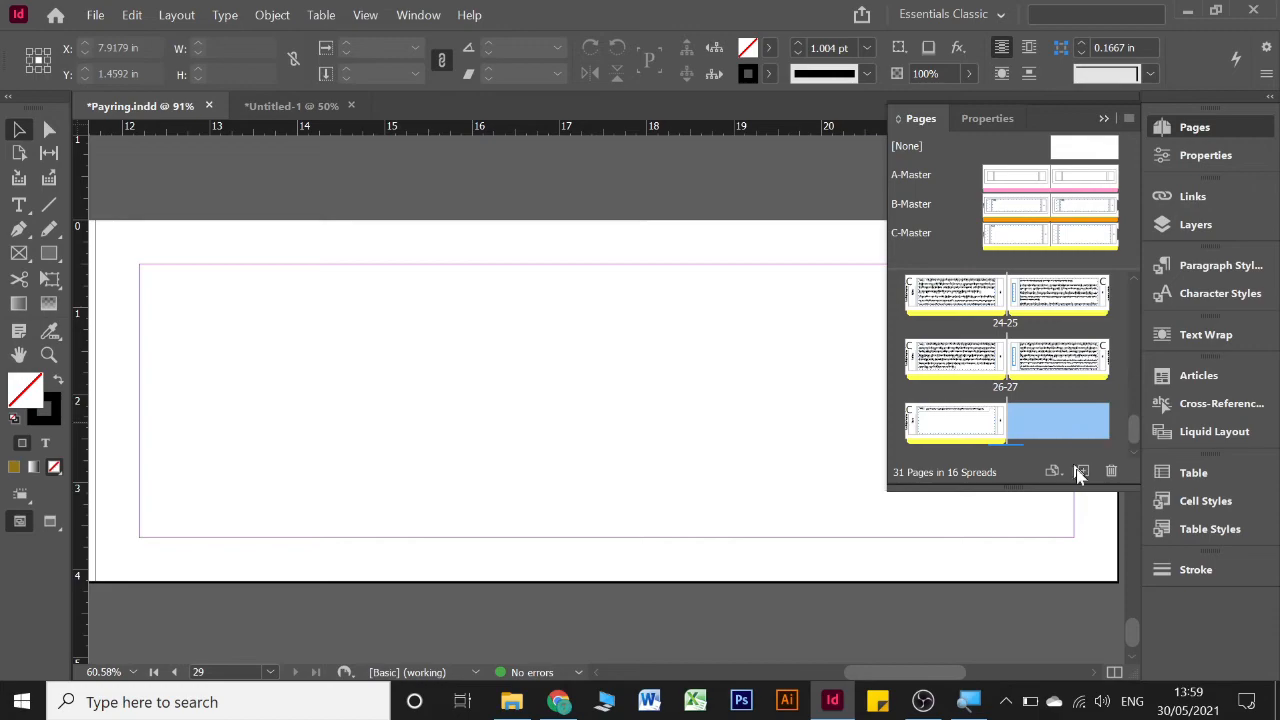
# Step: Insert one more page after page 29 with the master set to None
pyautogui.rightClick(1071, 417)
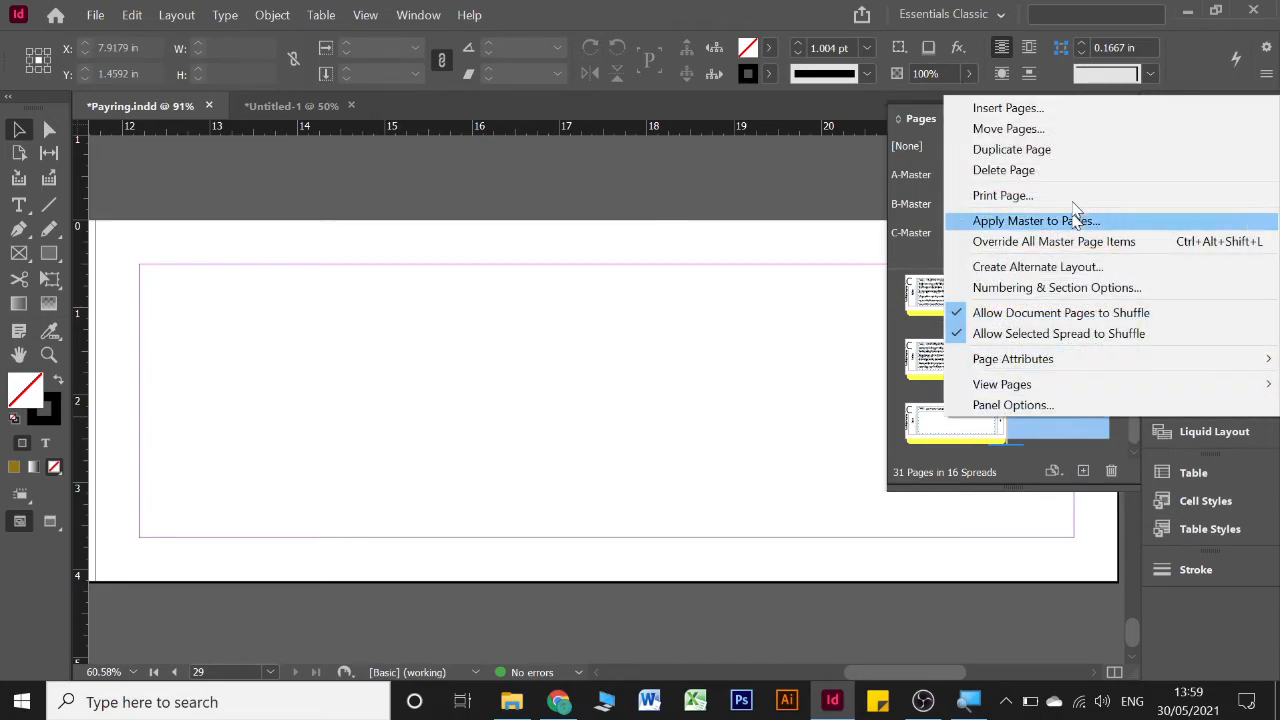
pyautogui.click(1078, 112)
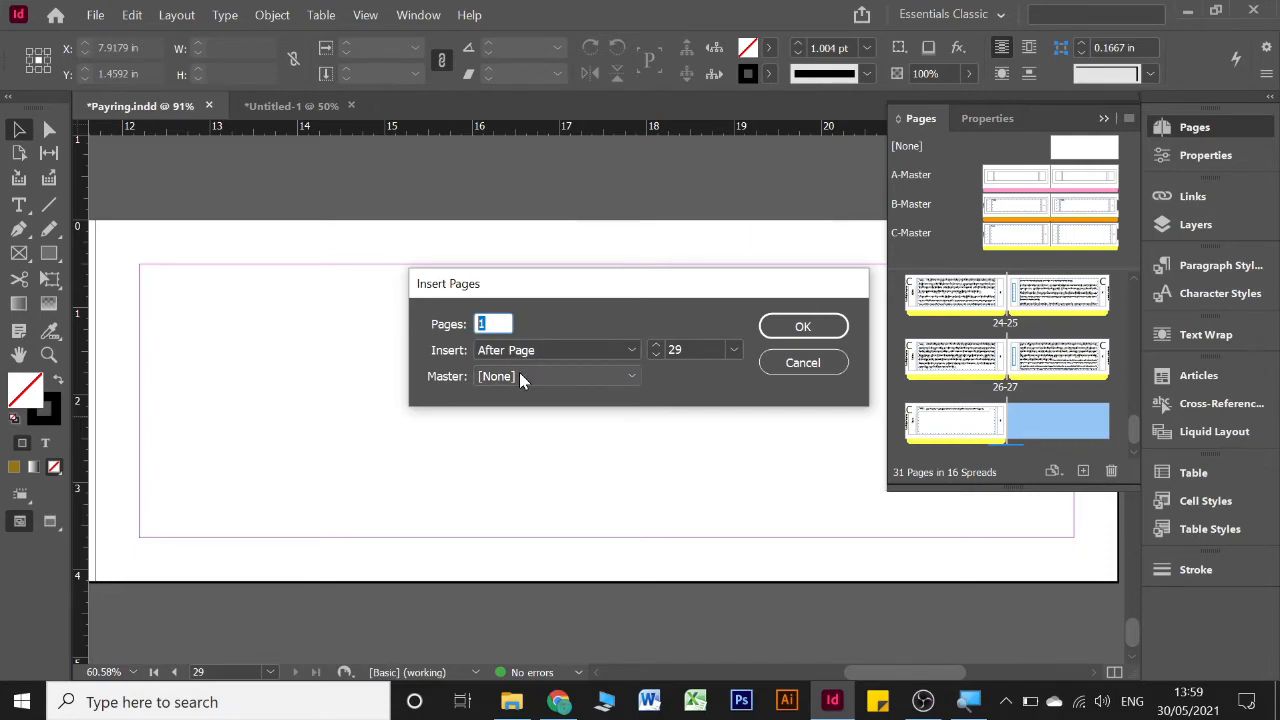
pyautogui.click(838, 330)
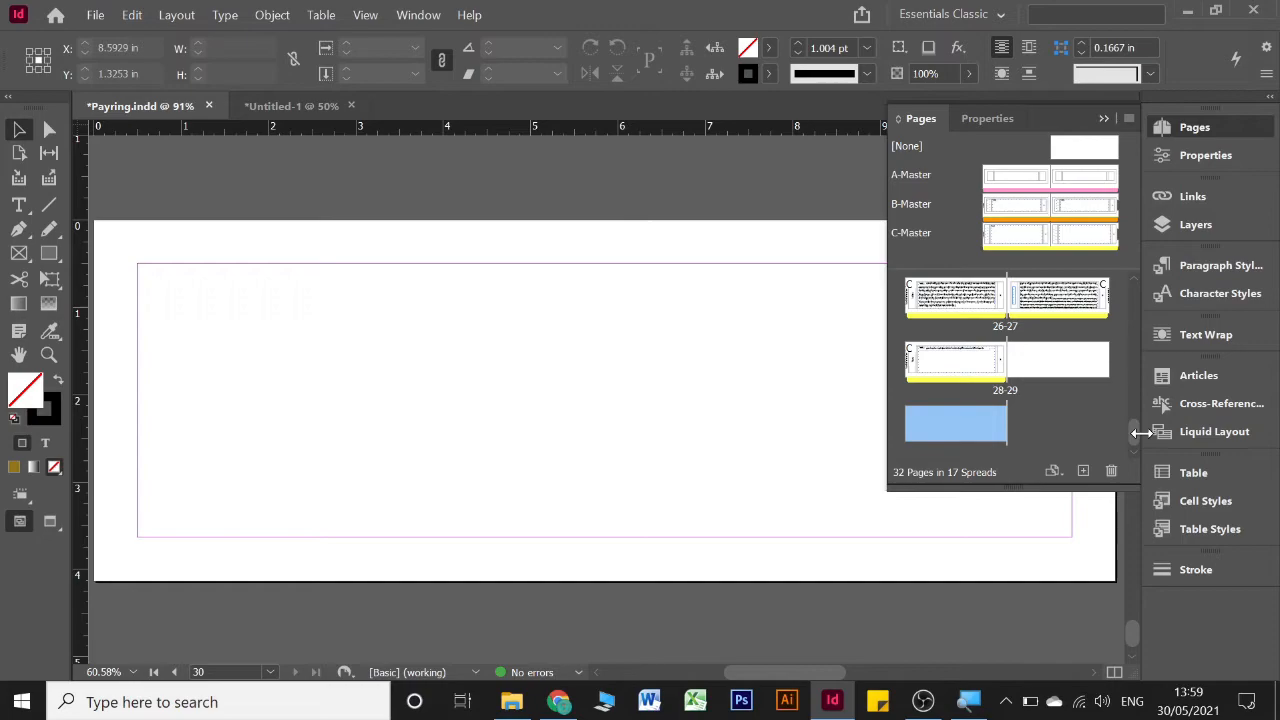
# Step: Make Payring's blank page 3 active and copy all the front cover objects from page 1 of Untitled-1
pyautogui.moveTo(1130, 432); pyautogui.dragTo(1137, 278)
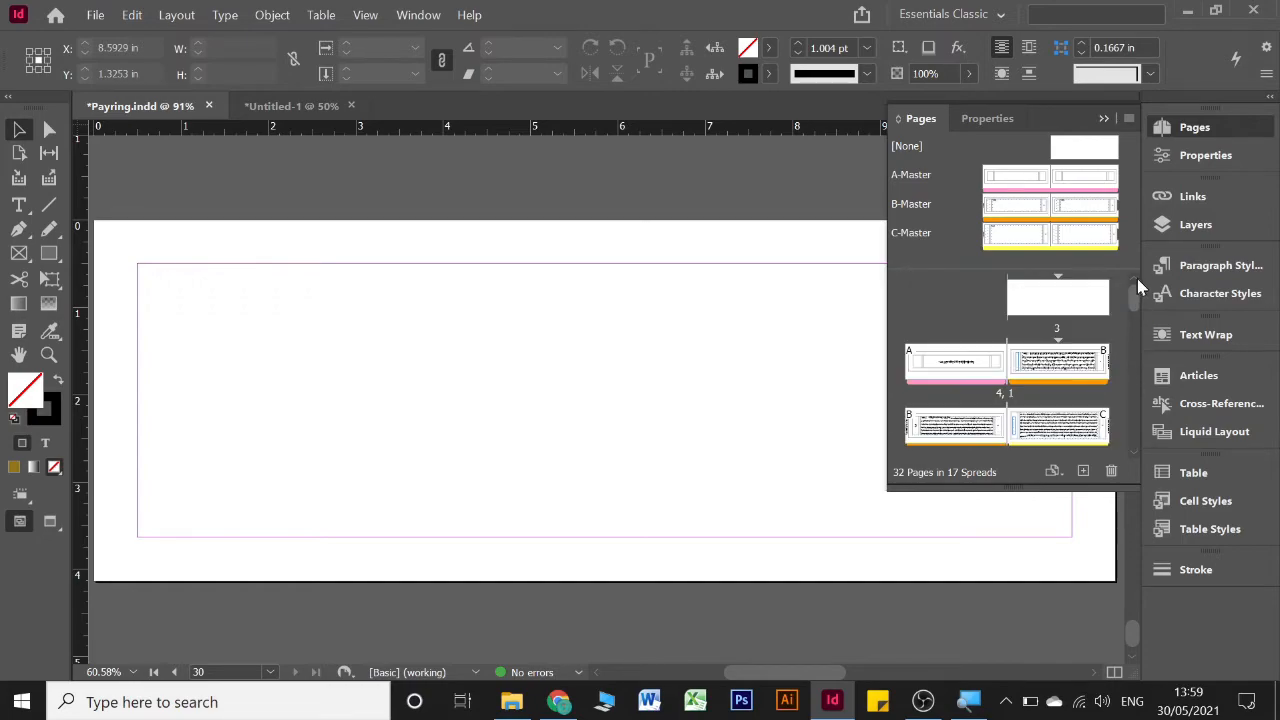
pyautogui.doubleClick(1080, 298)
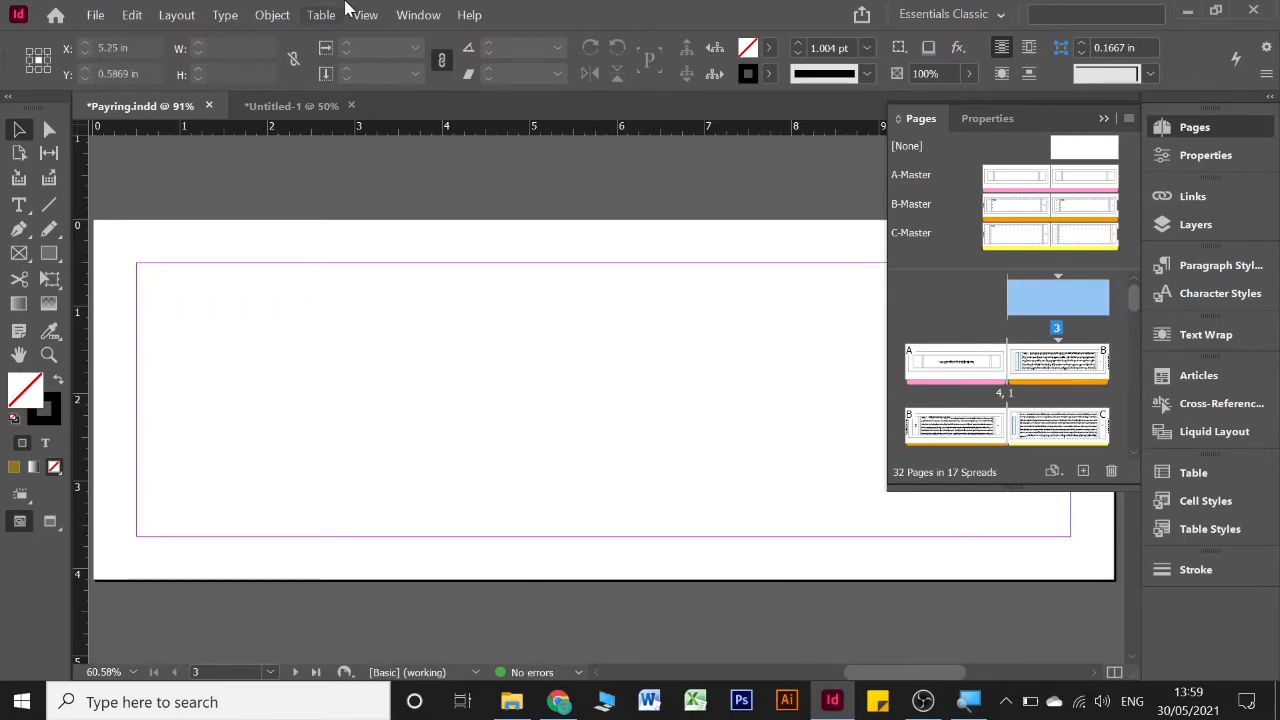
pyautogui.click(288, 105)
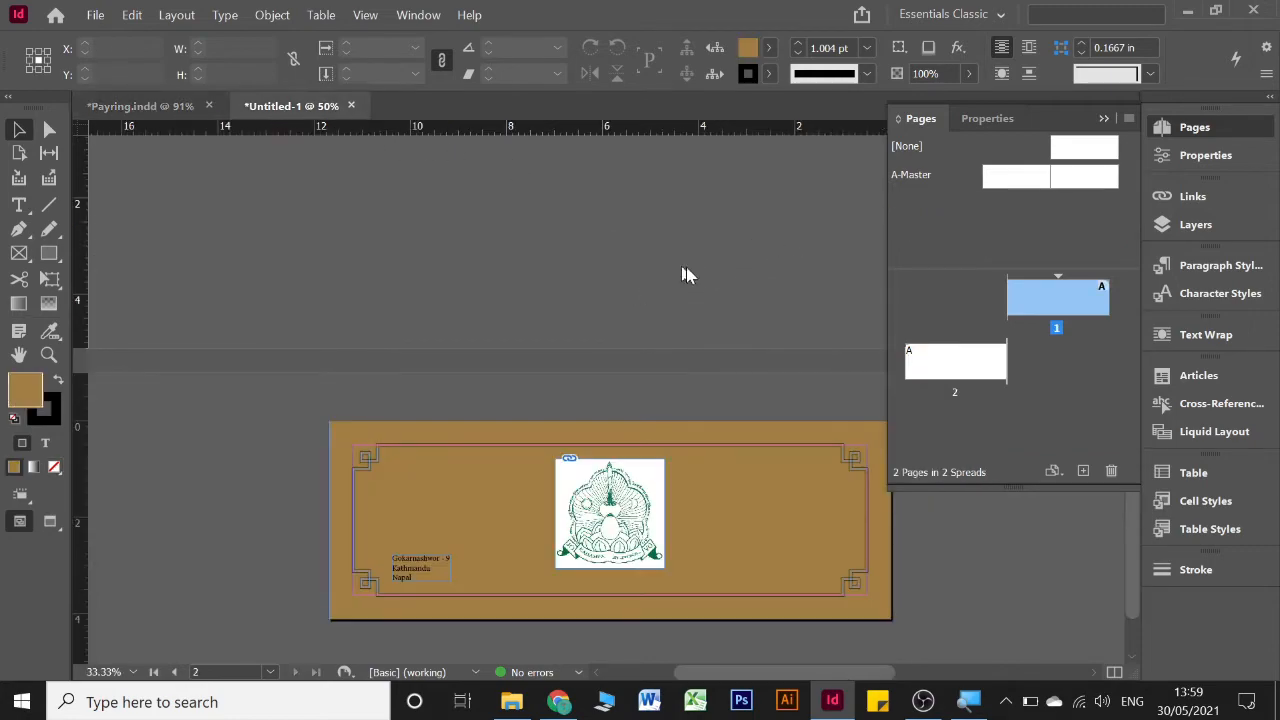
pyautogui.hscroll(6, 713, 276)
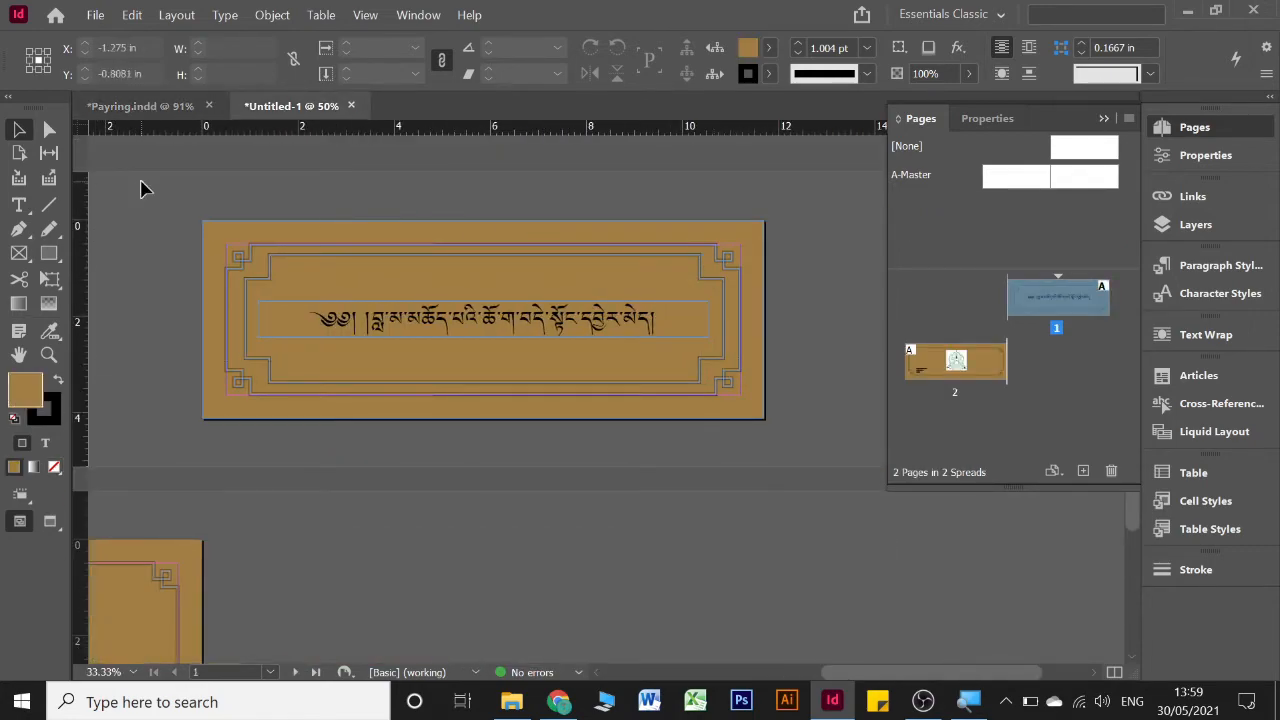
pyautogui.moveTo(146, 183); pyautogui.dragTo(789, 466)
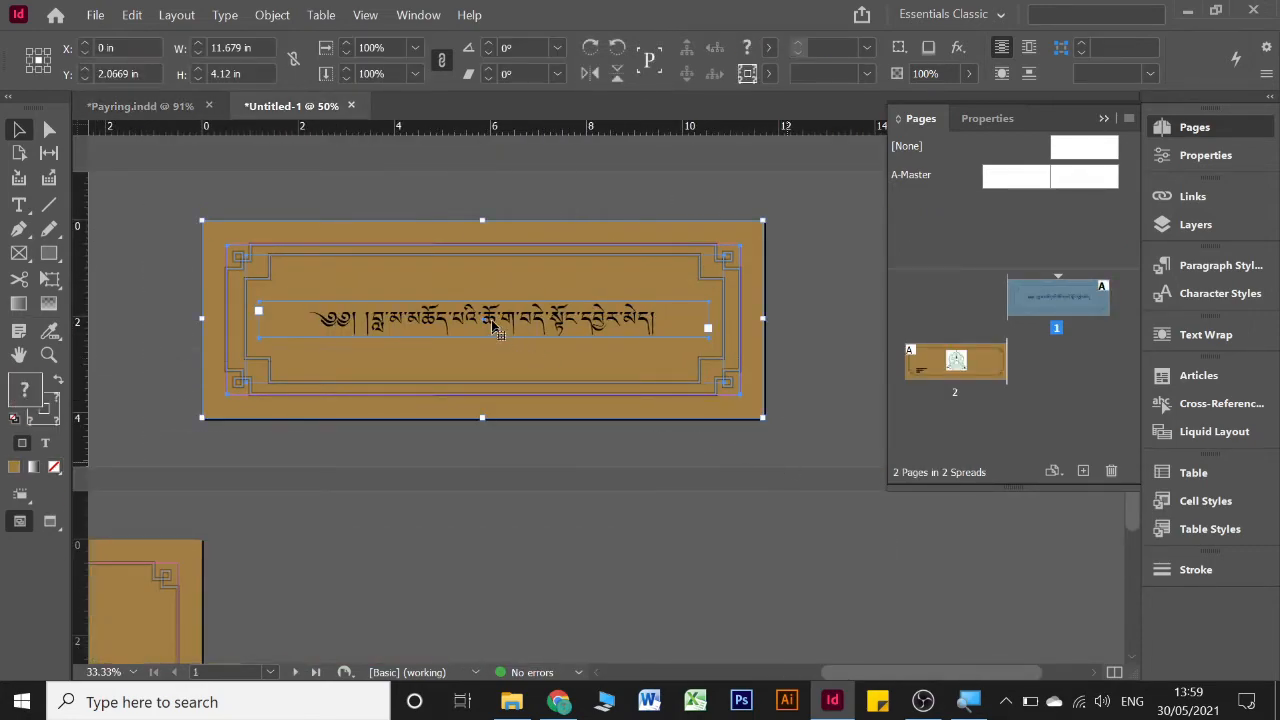
pyautogui.click(166, 188)
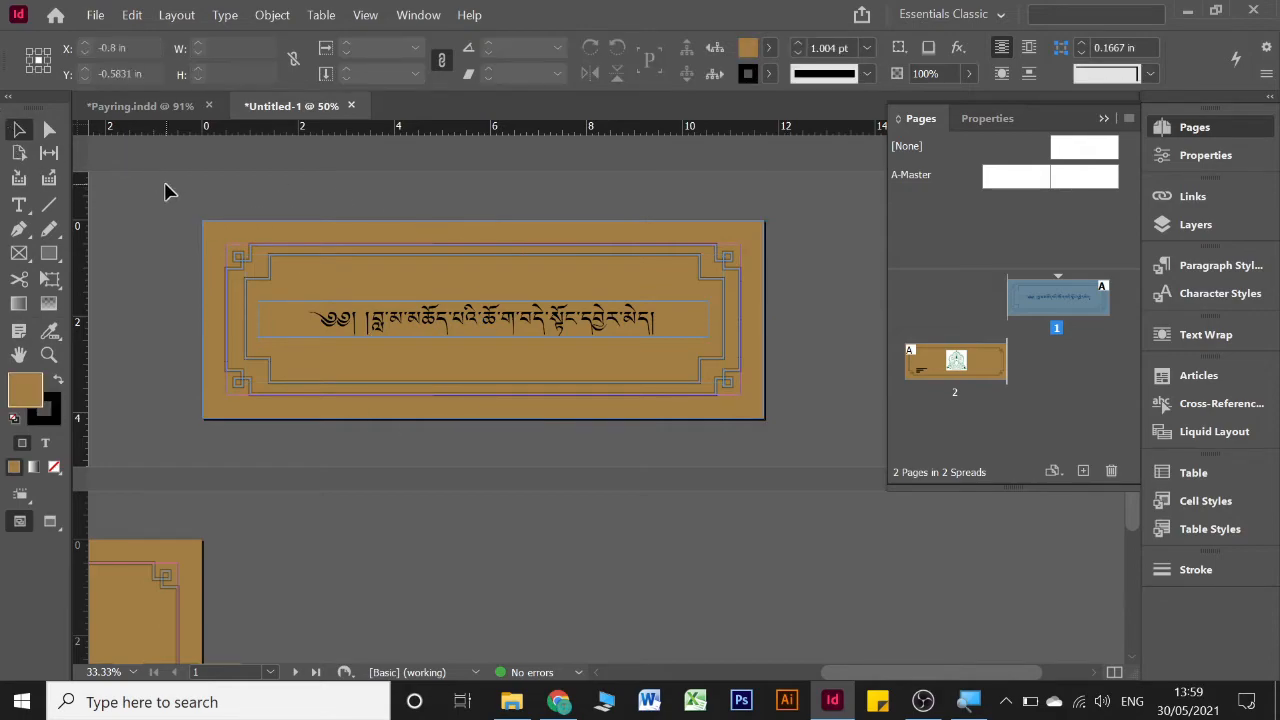
pyautogui.moveTo(140, 171); pyautogui.dragTo(800, 432)
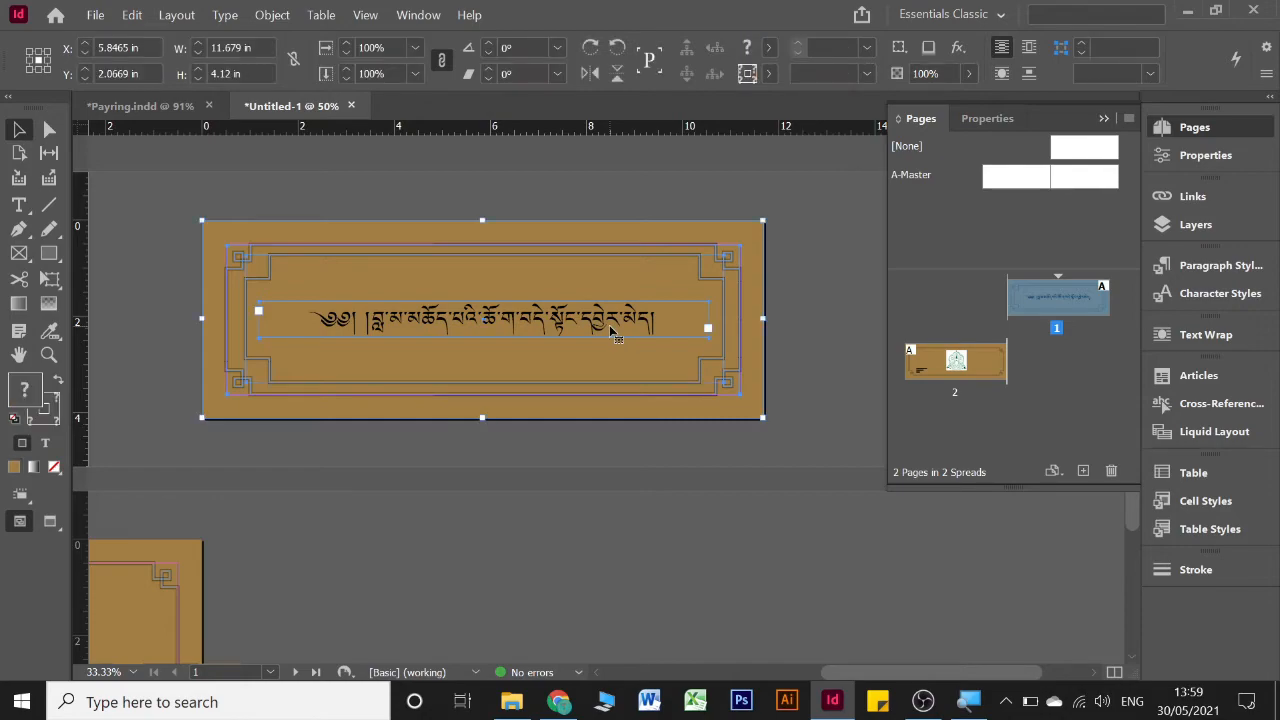
pyautogui.rightClick(578, 268)
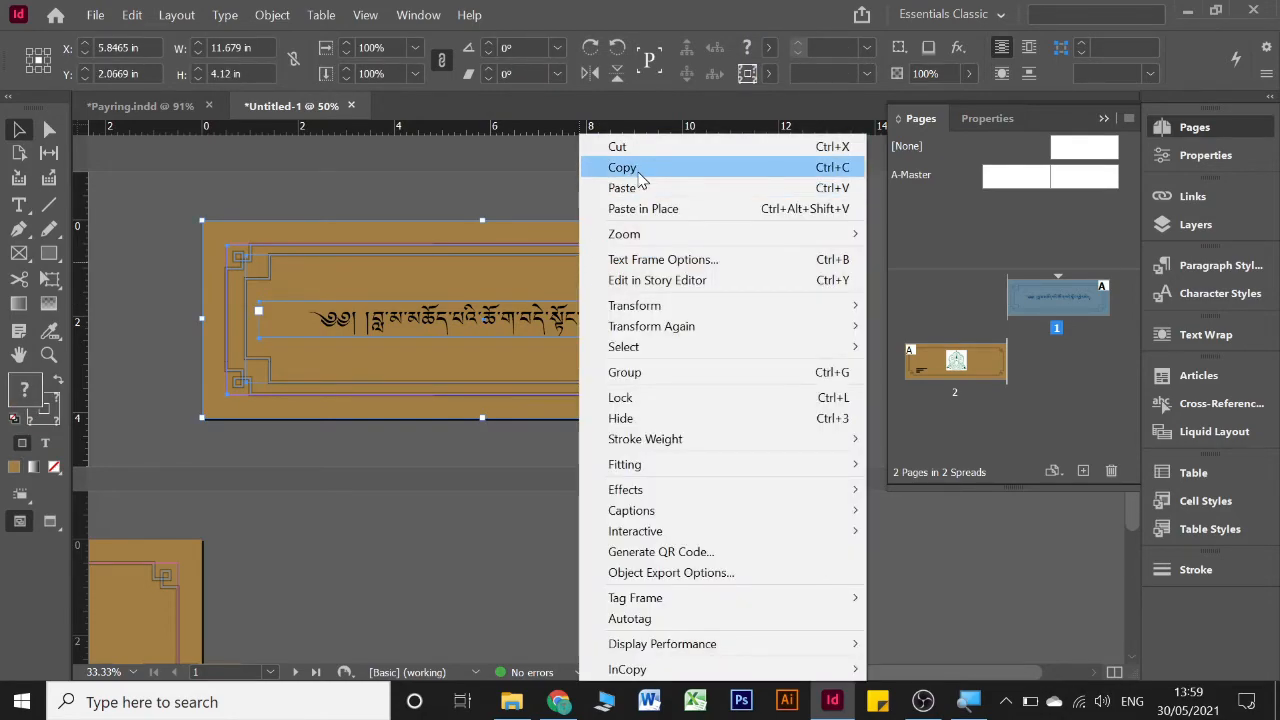
pyautogui.click(640, 168)
# Step: Paste the front cover onto blank page 3 of Payring.indd and nudge it left to line up with the page edge
pyautogui.click(160, 108)
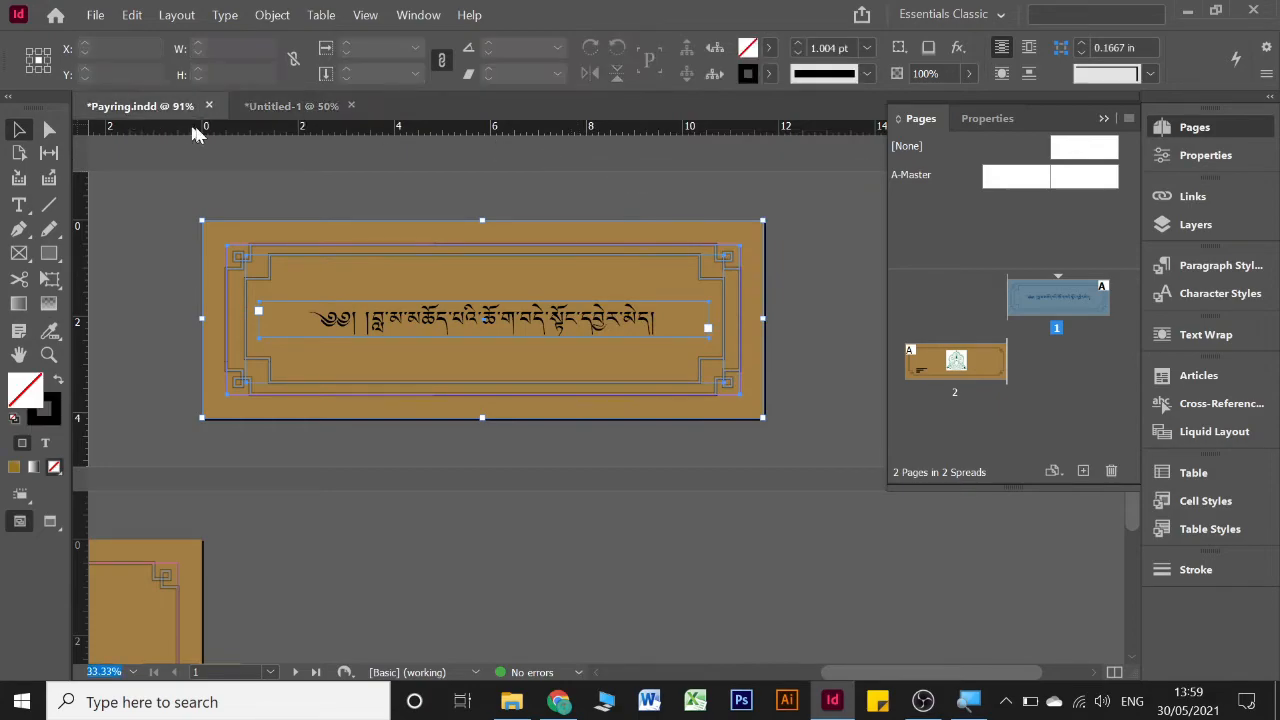
pyautogui.rightClick(355, 262)
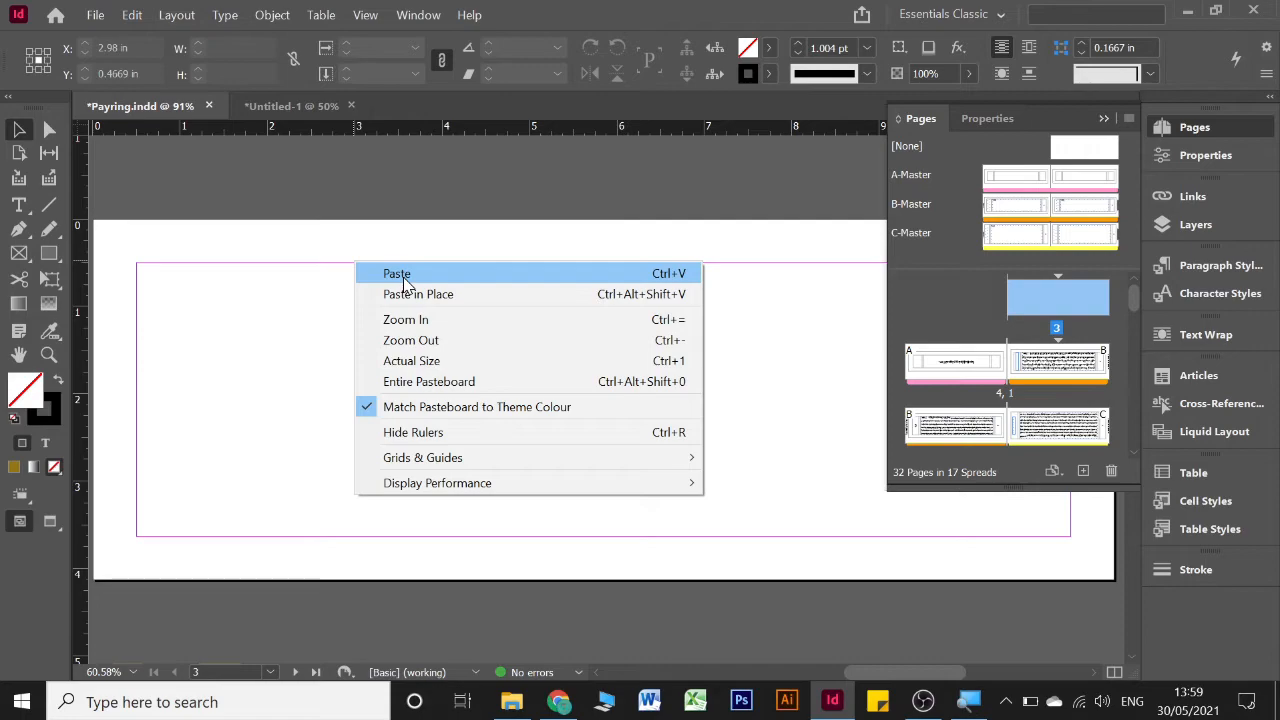
pyautogui.click(405, 283)
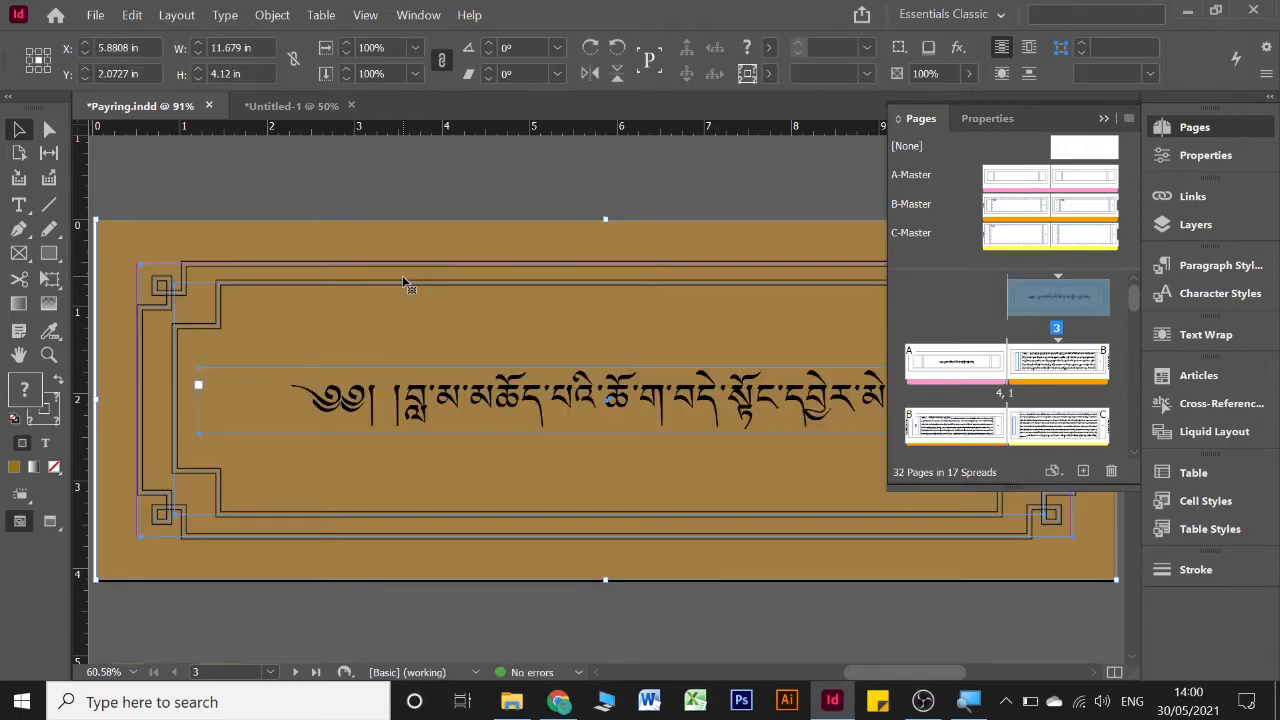
pyautogui.press('Left')
pyautogui.press('Left')
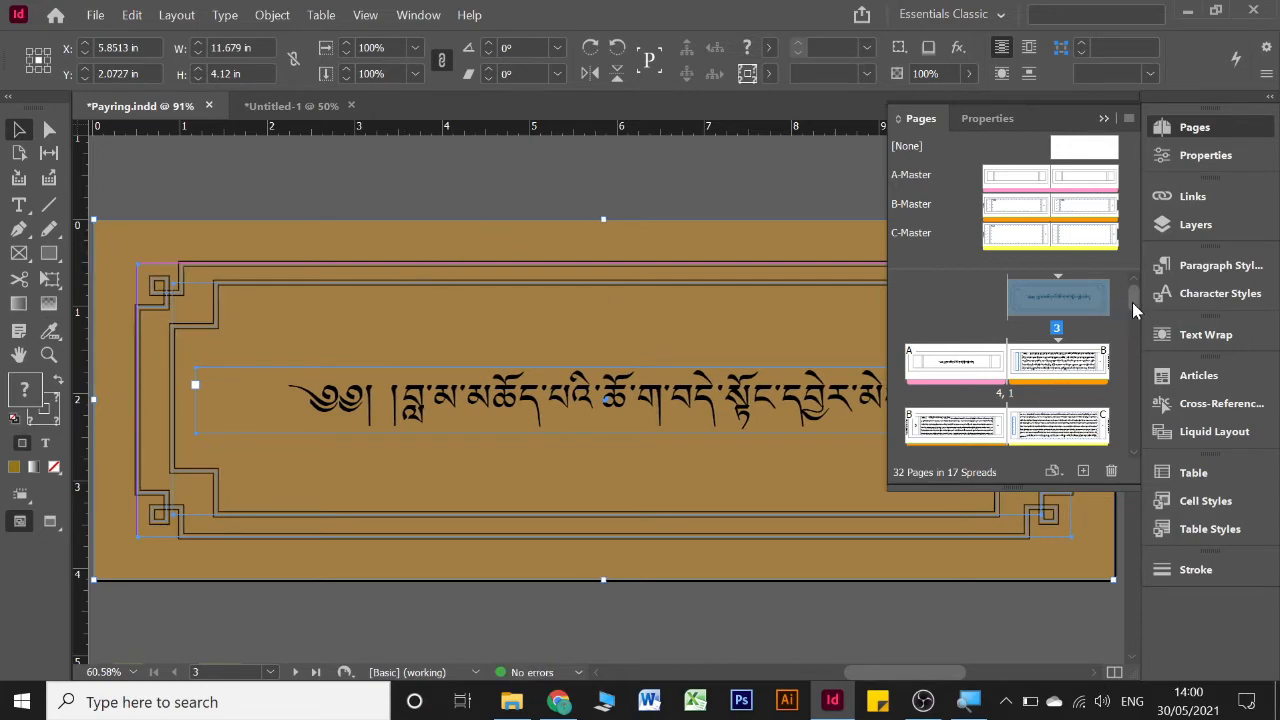
# Step: Make Payring's blank page 30 active and copy all the back cover objects from page 2 of Untitled-1
pyautogui.moveTo(1133, 310); pyautogui.dragTo(1132, 448)
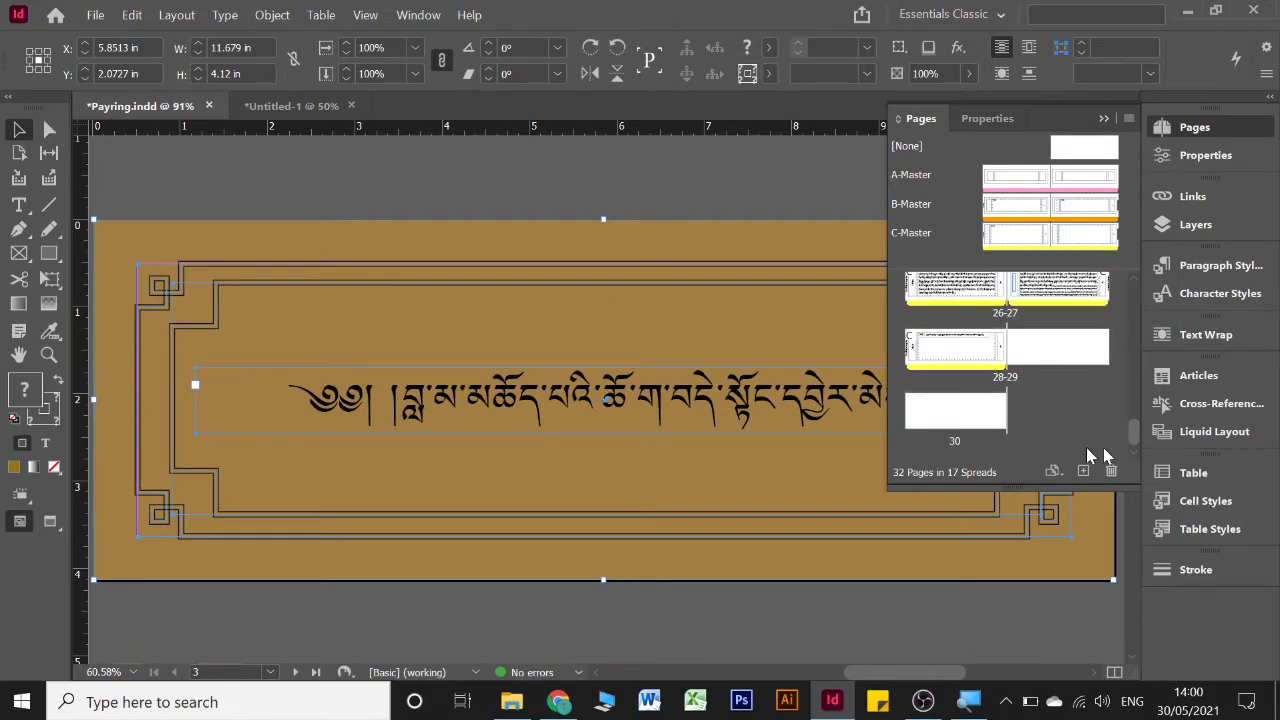
pyautogui.doubleClick(978, 421)
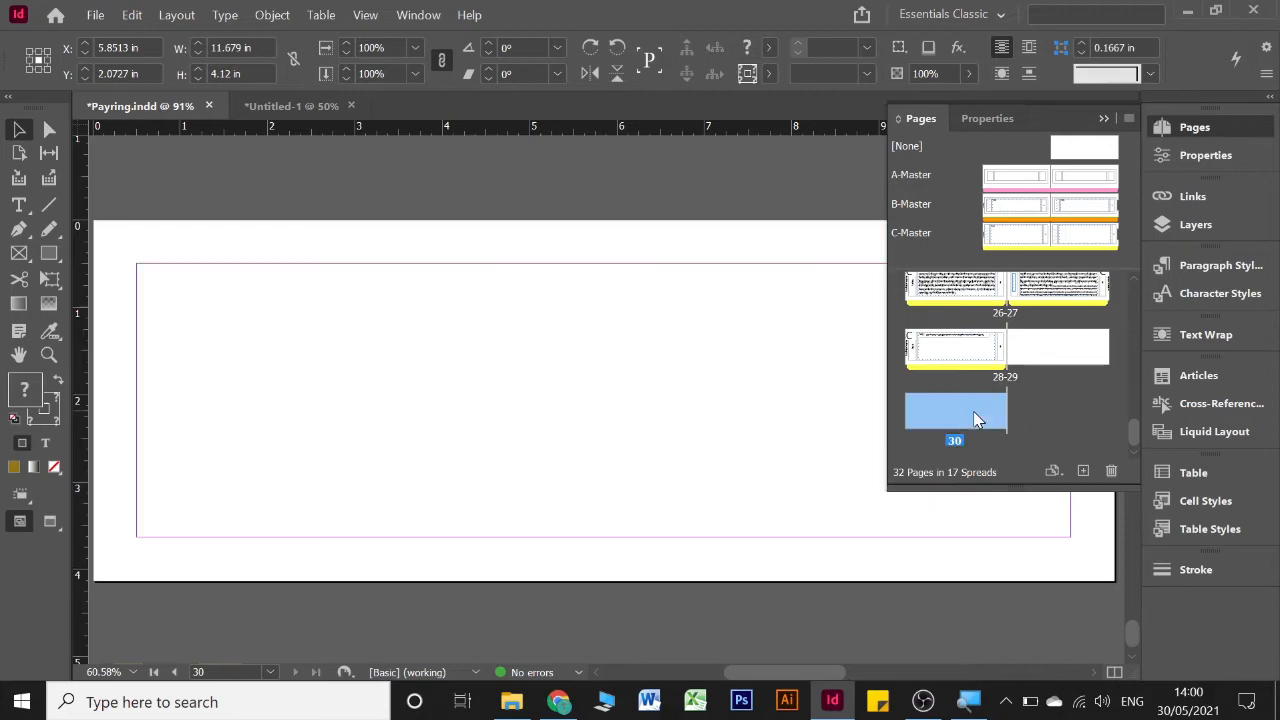
pyautogui.click(275, 108)
pyautogui.hscroll(-5, 380, 440)
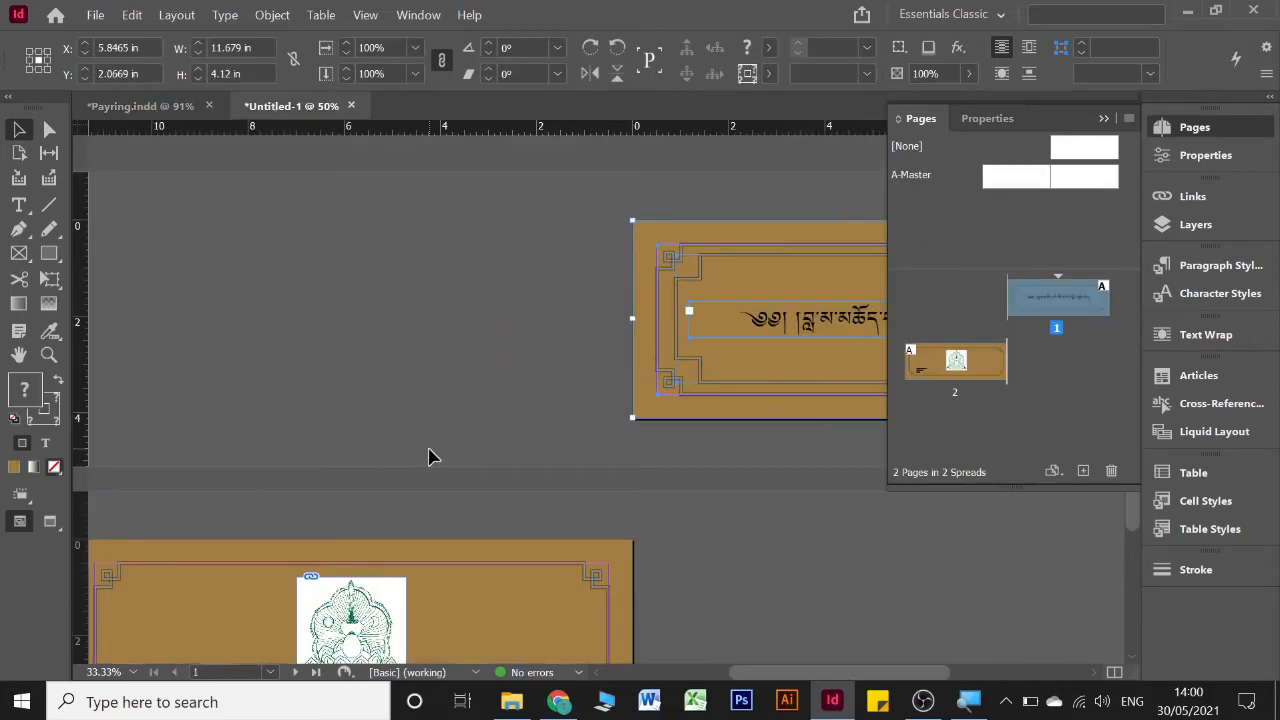
pyautogui.scroll(-3, 428, 457)
pyautogui.hscroll(-4, 437, 451)
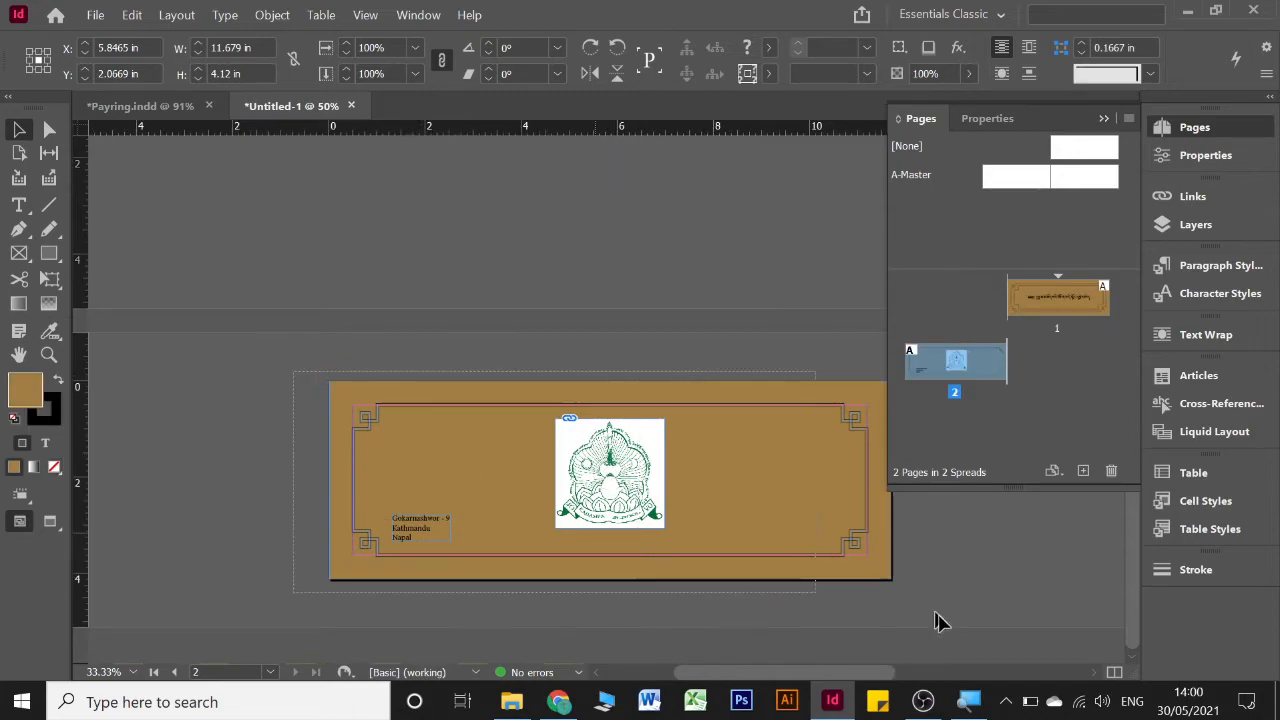
pyautogui.click(743, 520)
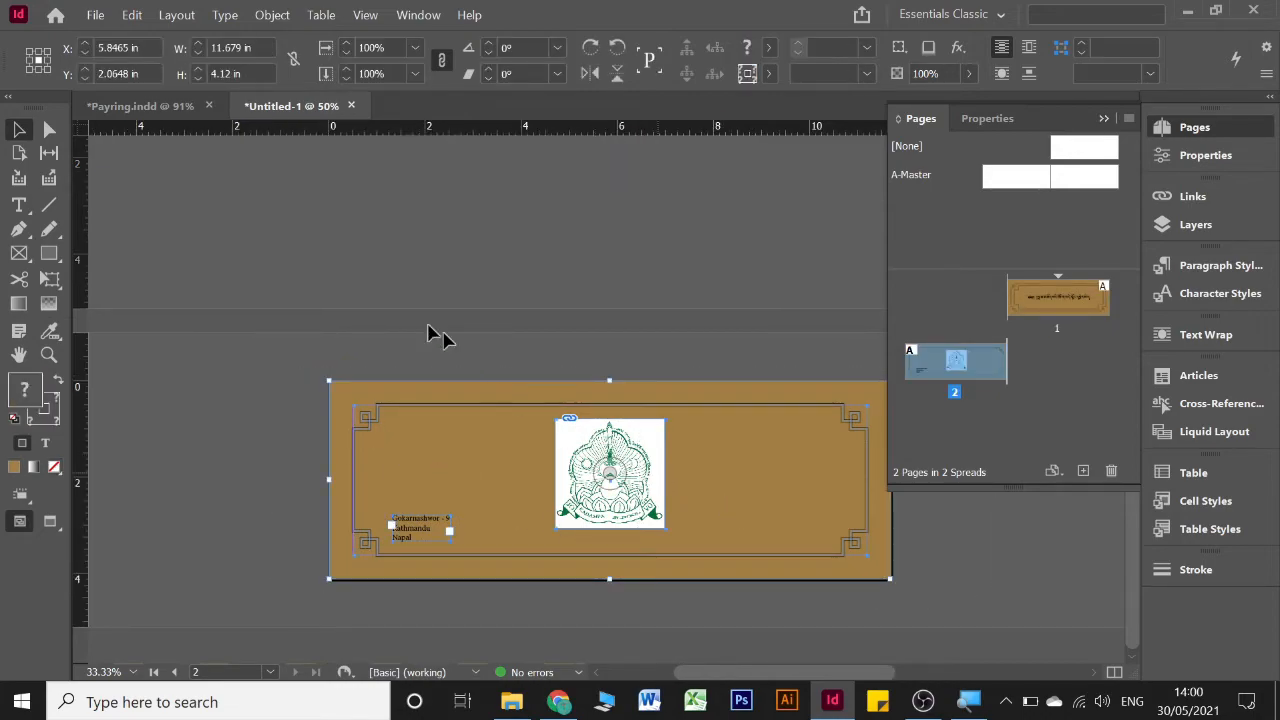
# Step: Paste the back cover onto blank page 30 of Payring.indd and deselect it
pyautogui.click(178, 106)
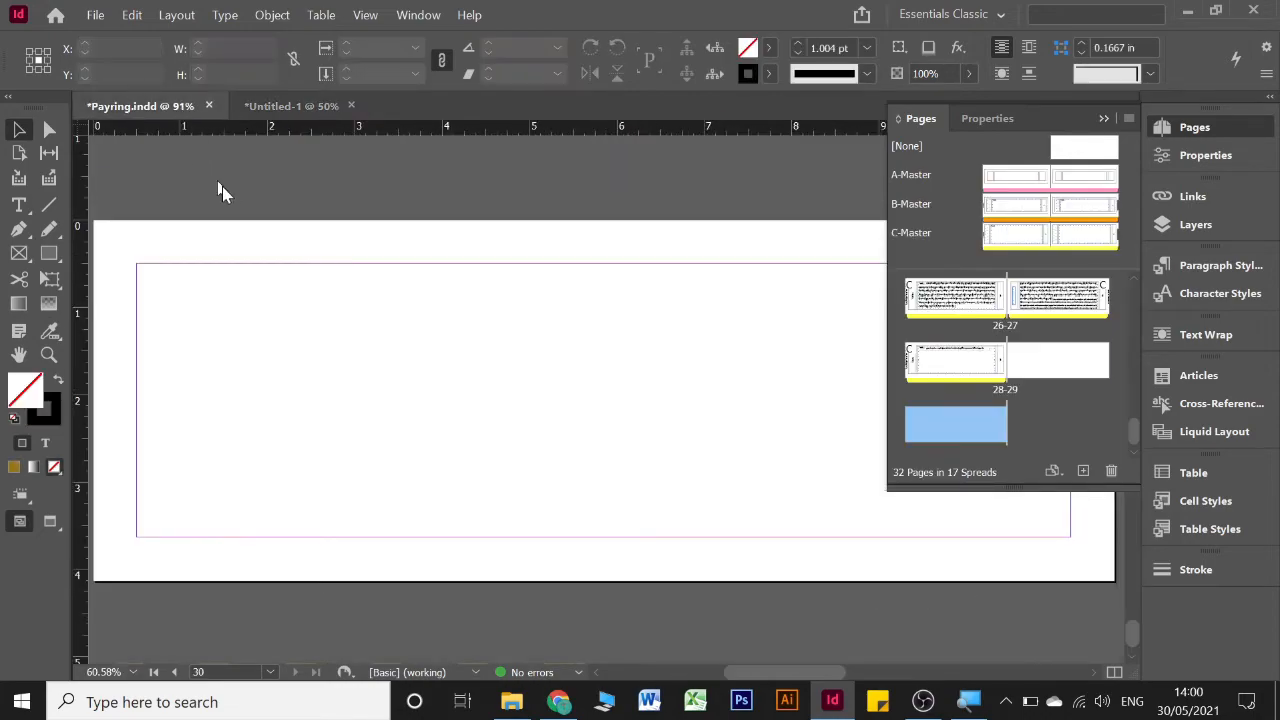
pyautogui.rightClick(287, 327)
pyautogui.click(320, 357)
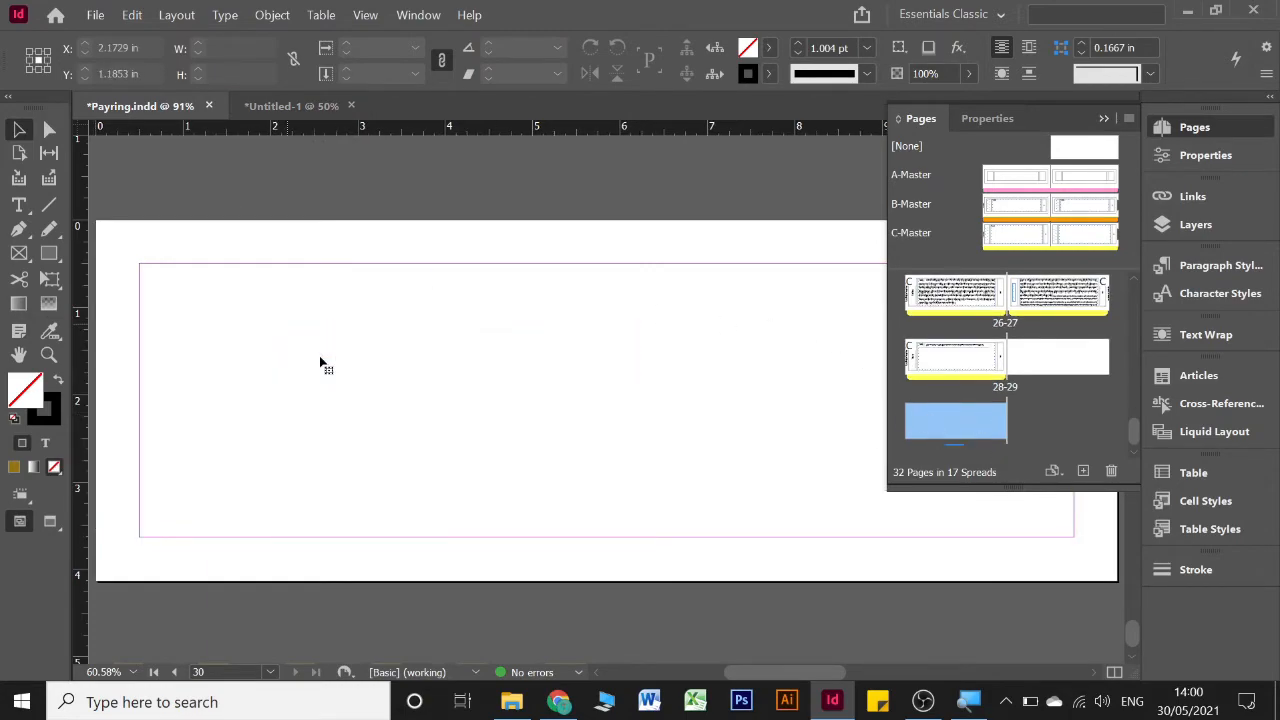
pyautogui.click(569, 171)
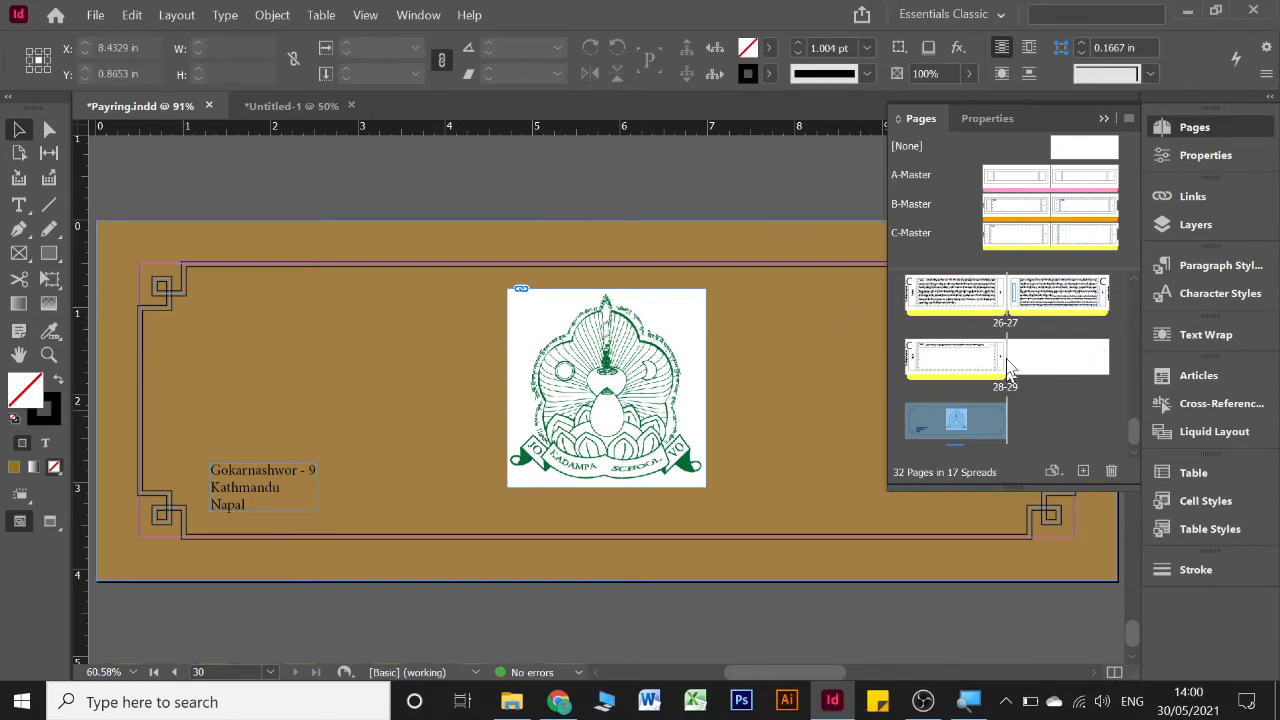
# Step: Look back through Payring's pages from the back cover on page 30 to page 18
pyautogui.click(1104, 119)
pyautogui.scroll(10, 662, 258)
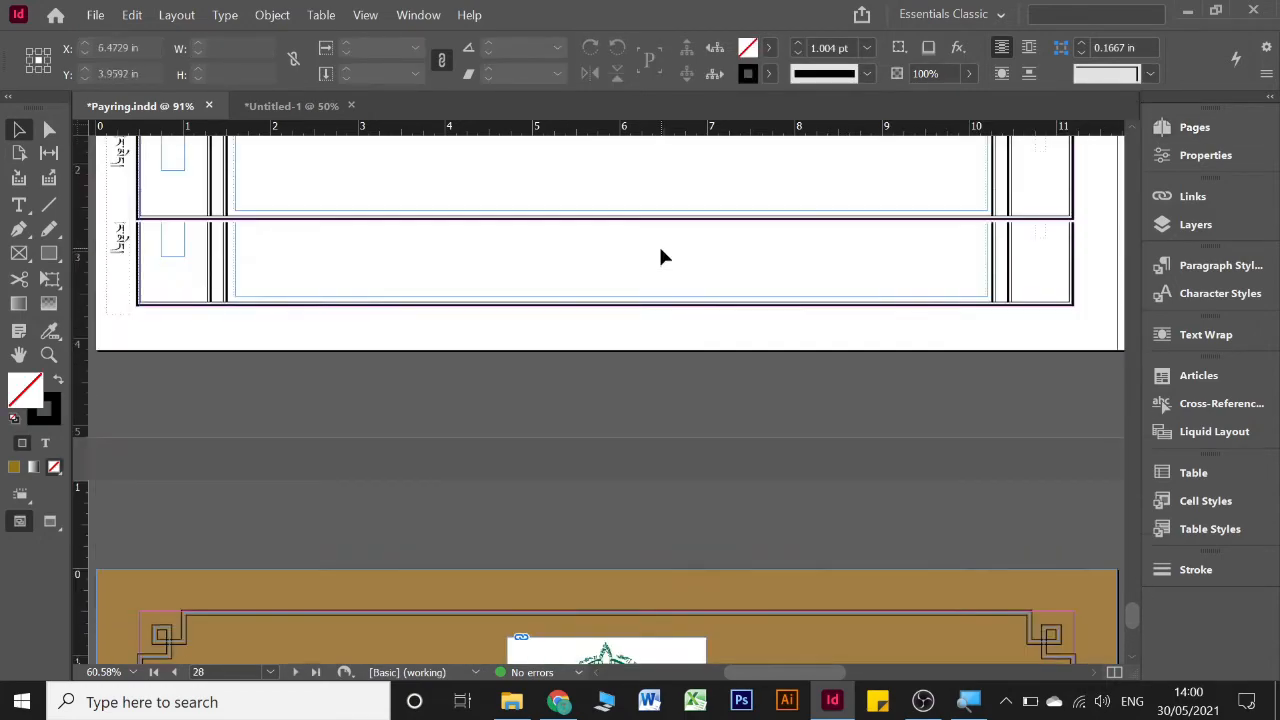
pyautogui.scroll(6, 662, 258)
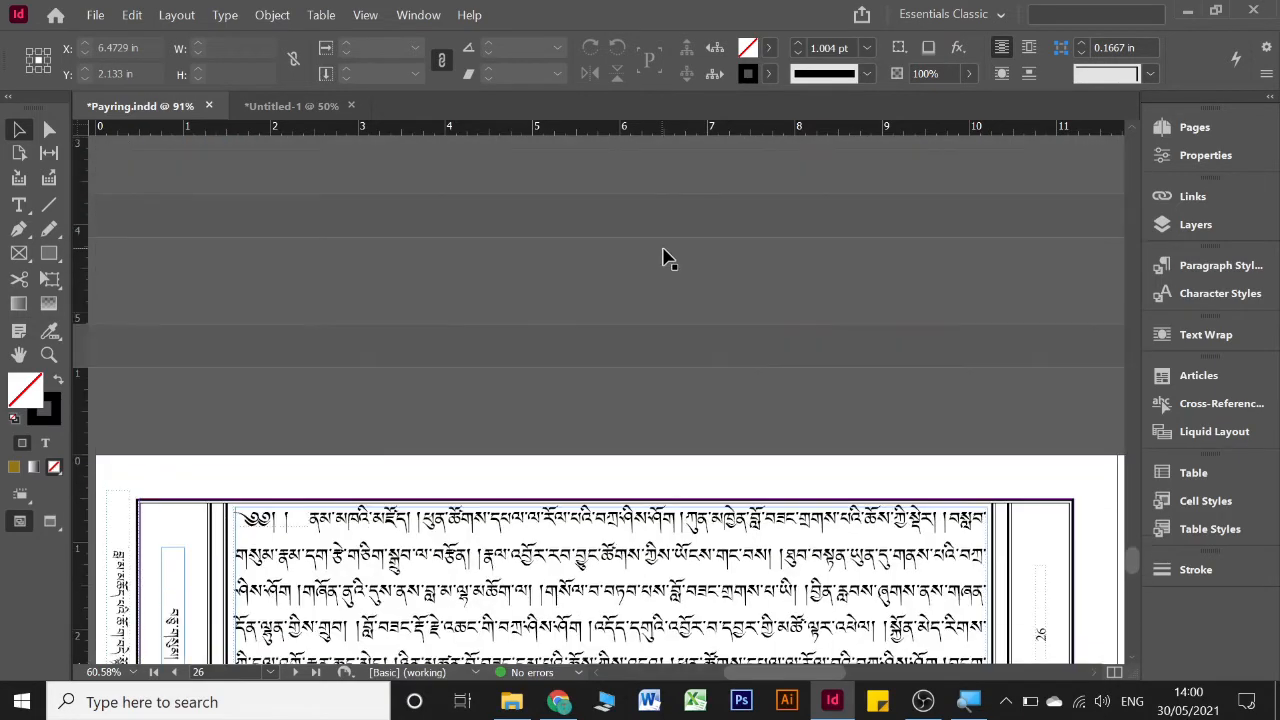
pyautogui.scroll(8, 666, 255)
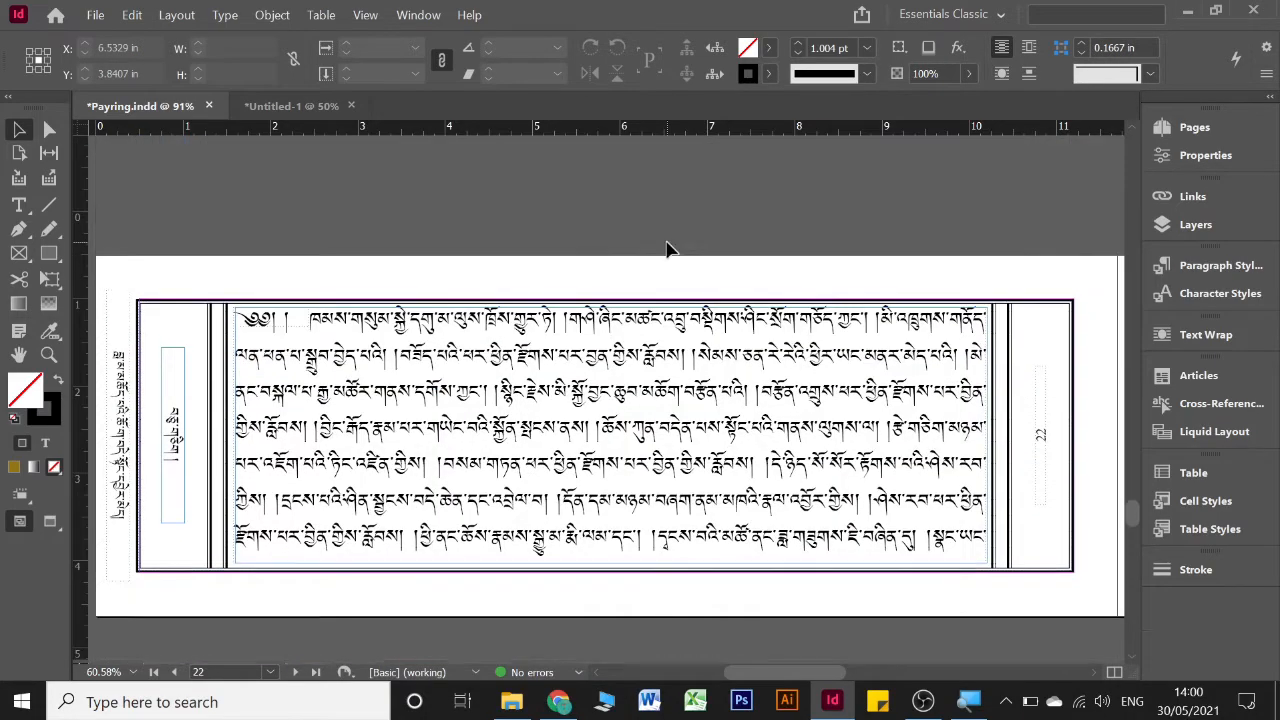
pyautogui.scroll(8, 669, 248)
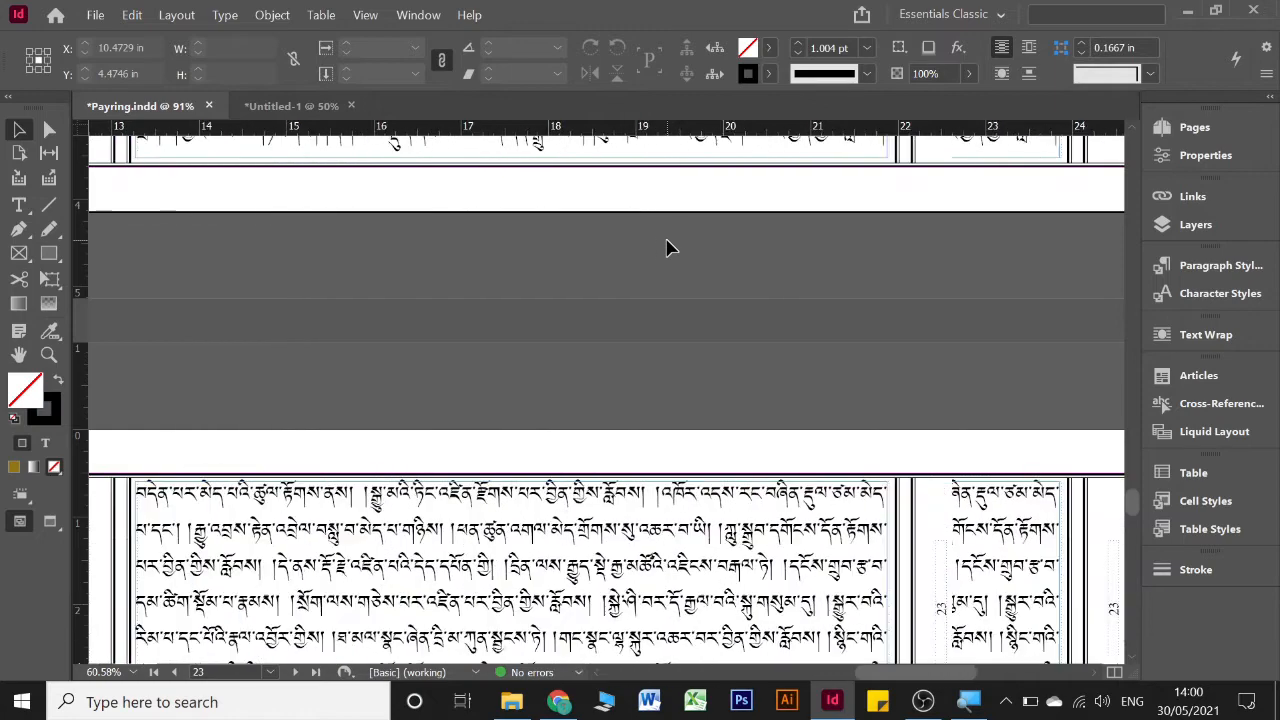
pyautogui.scroll(8, 669, 248)
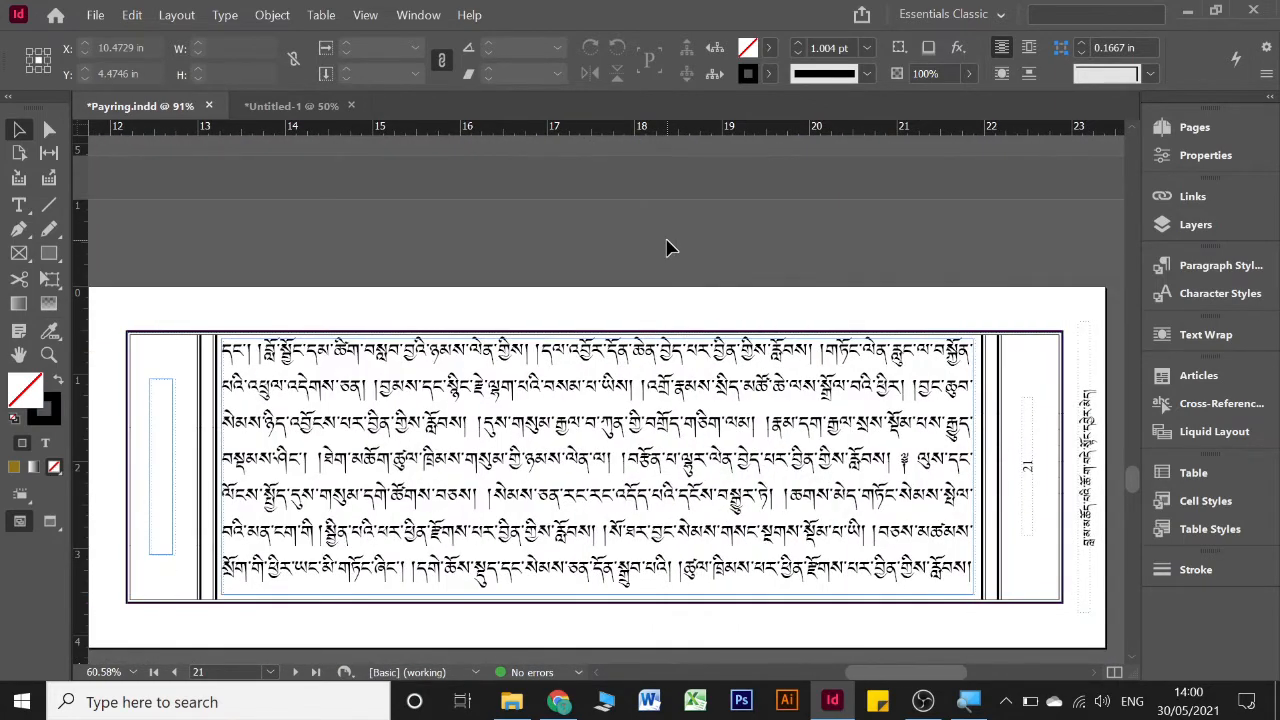
pyautogui.scroll(8, 669, 248)
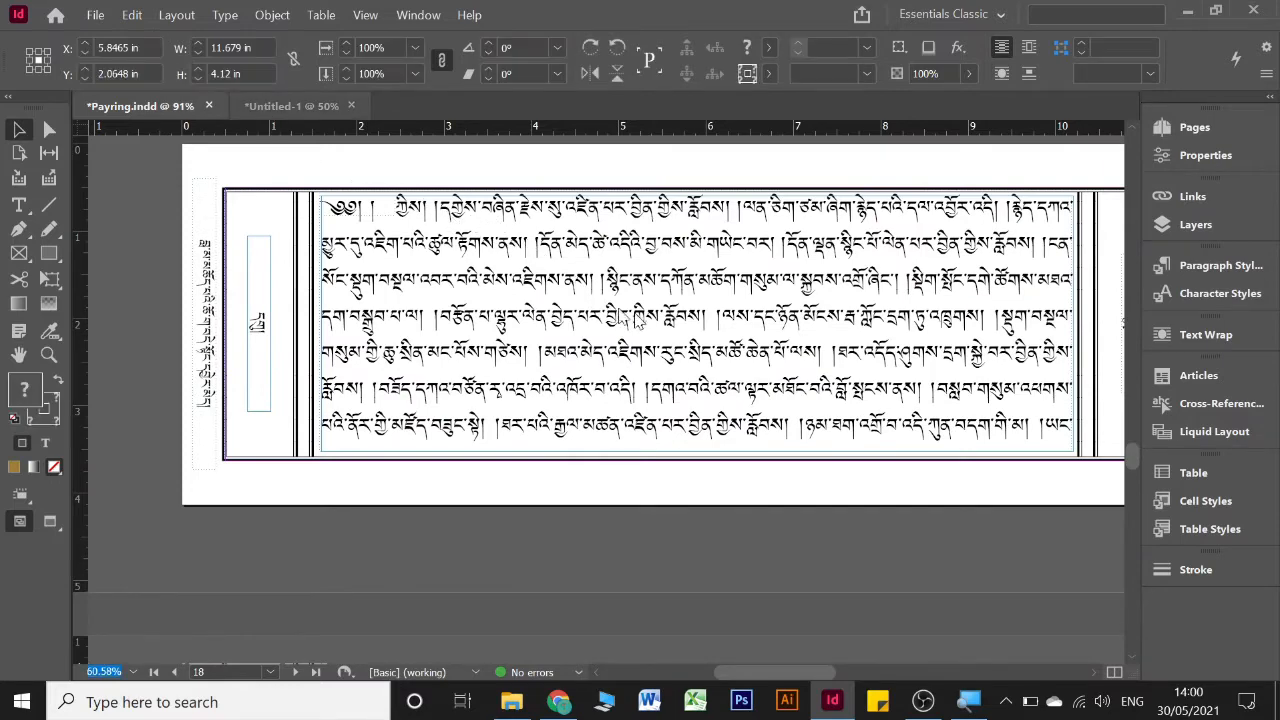
# Step: Review the front and back cover pages in Untitled-1
pyautogui.click(268, 108)
pyautogui.hscroll(3, 822, 343)
pyautogui.hscroll(2, 822, 343)
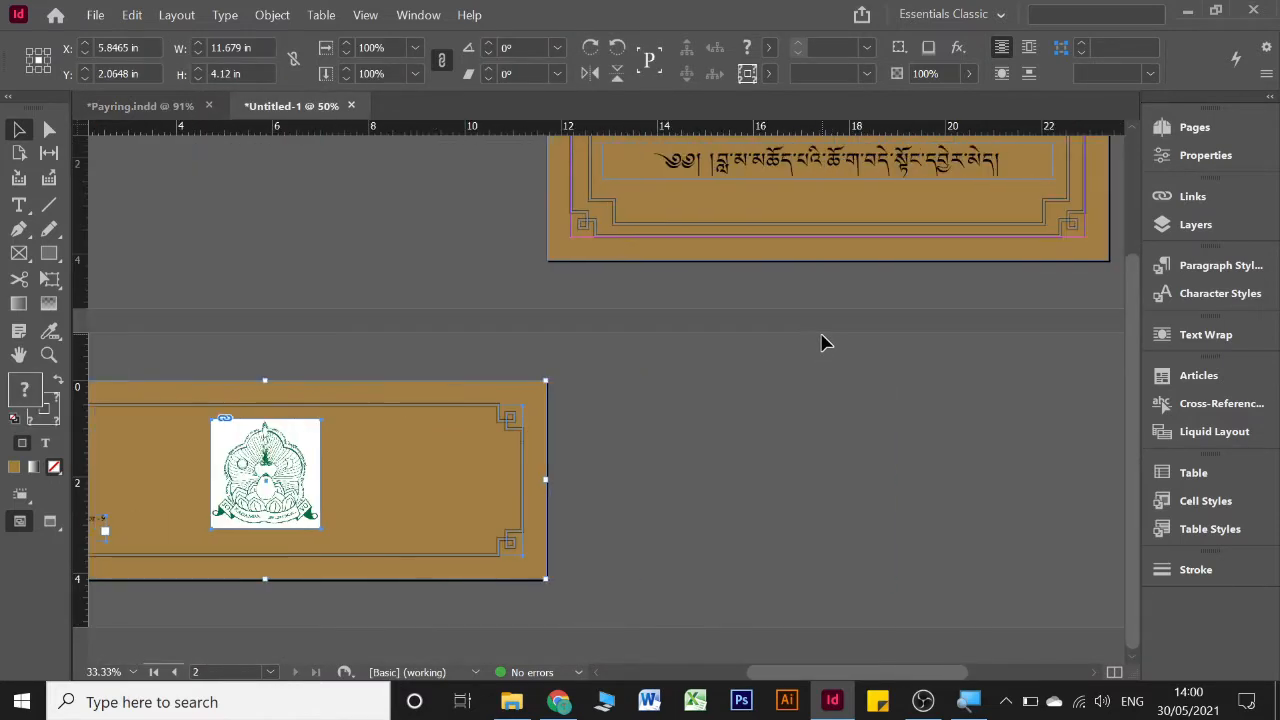
pyautogui.scroll(3, 822, 343)
pyautogui.scroll(-1, 822, 343)
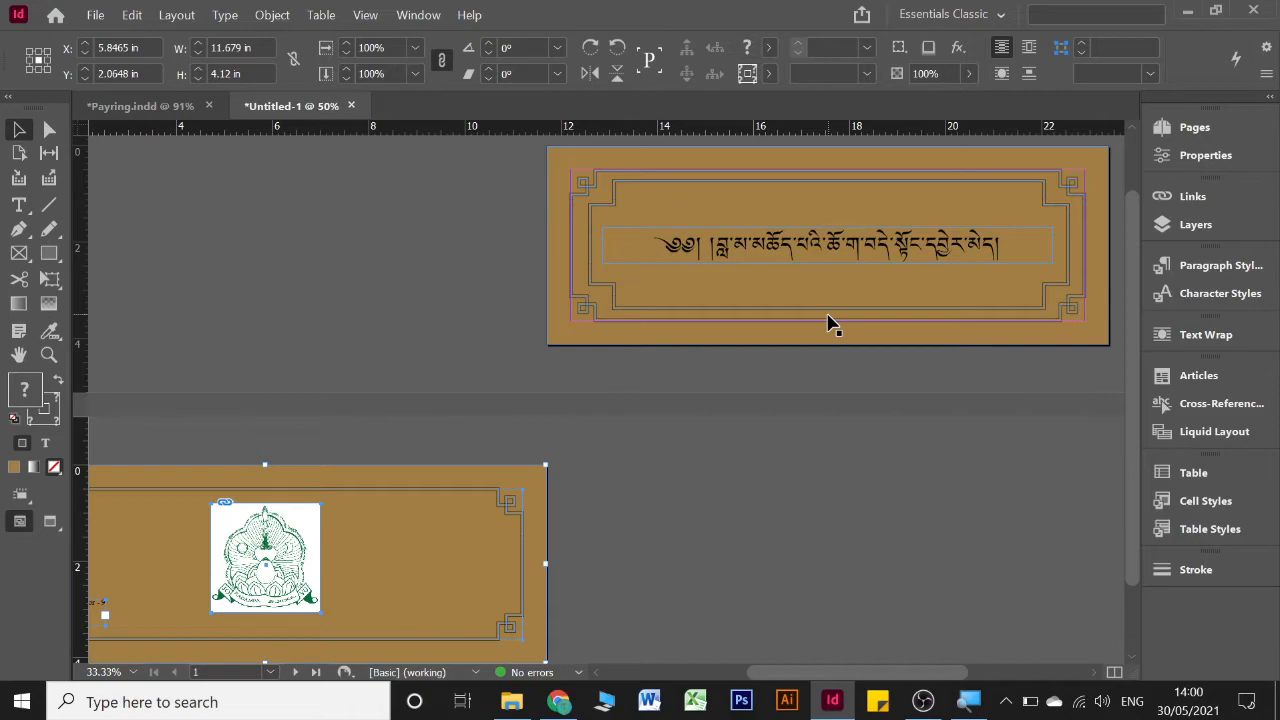
pyautogui.scroll(-2, 828, 323)
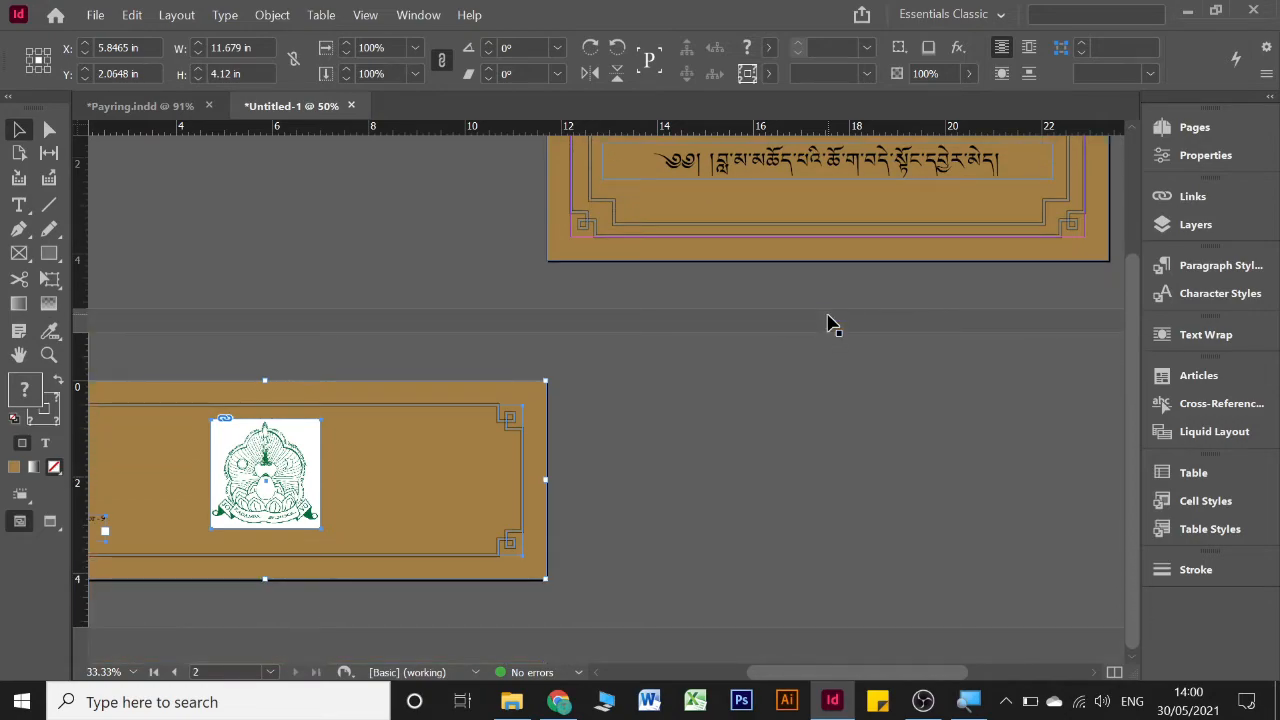
pyautogui.scroll(3, 828, 323)
pyautogui.scroll(-1, 828, 323)
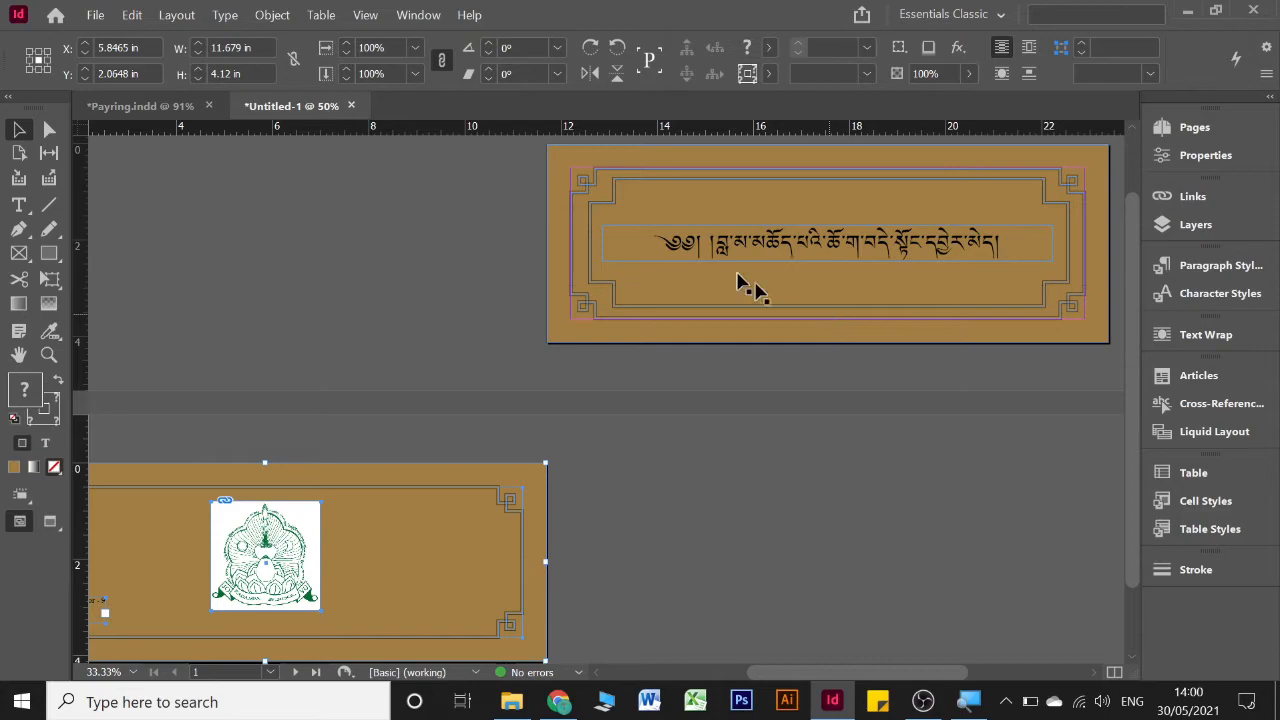
# Step: Check the fill colour swatch of the front cover's brown background rectangle
pyautogui.click(683, 205)
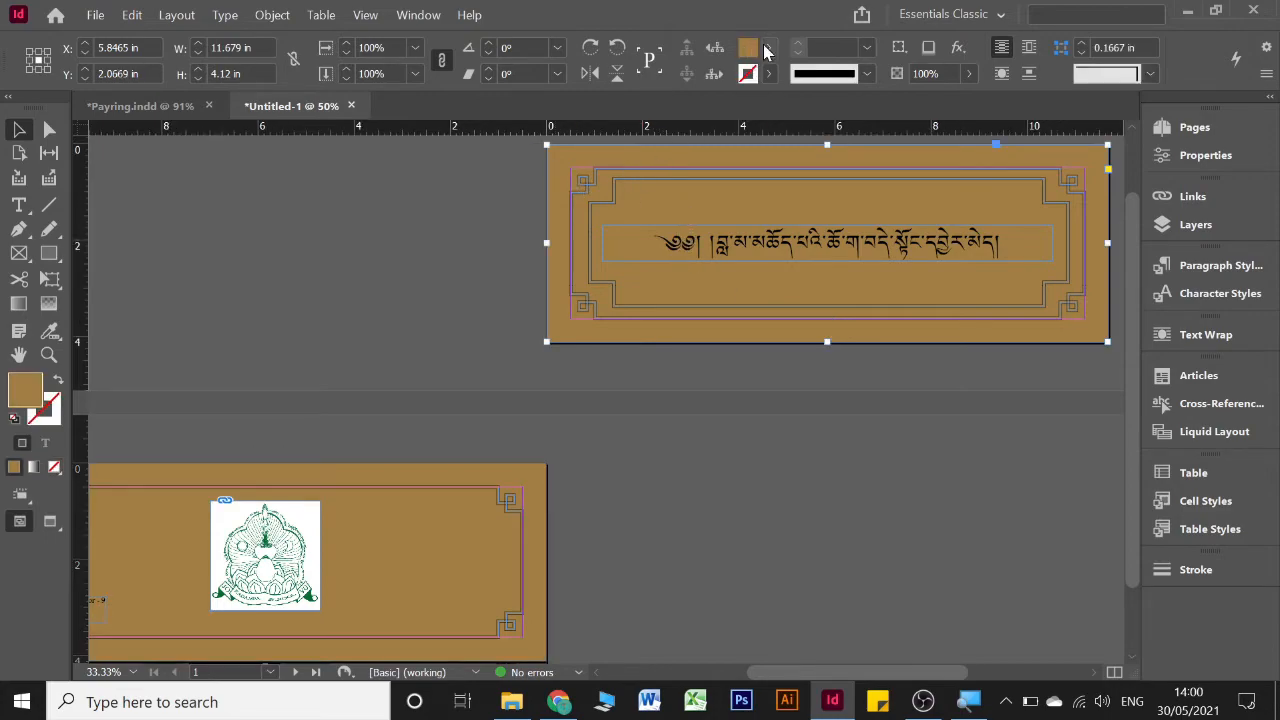
pyautogui.click(772, 45)
pyautogui.click(772, 42)
pyautogui.click(772, 50)
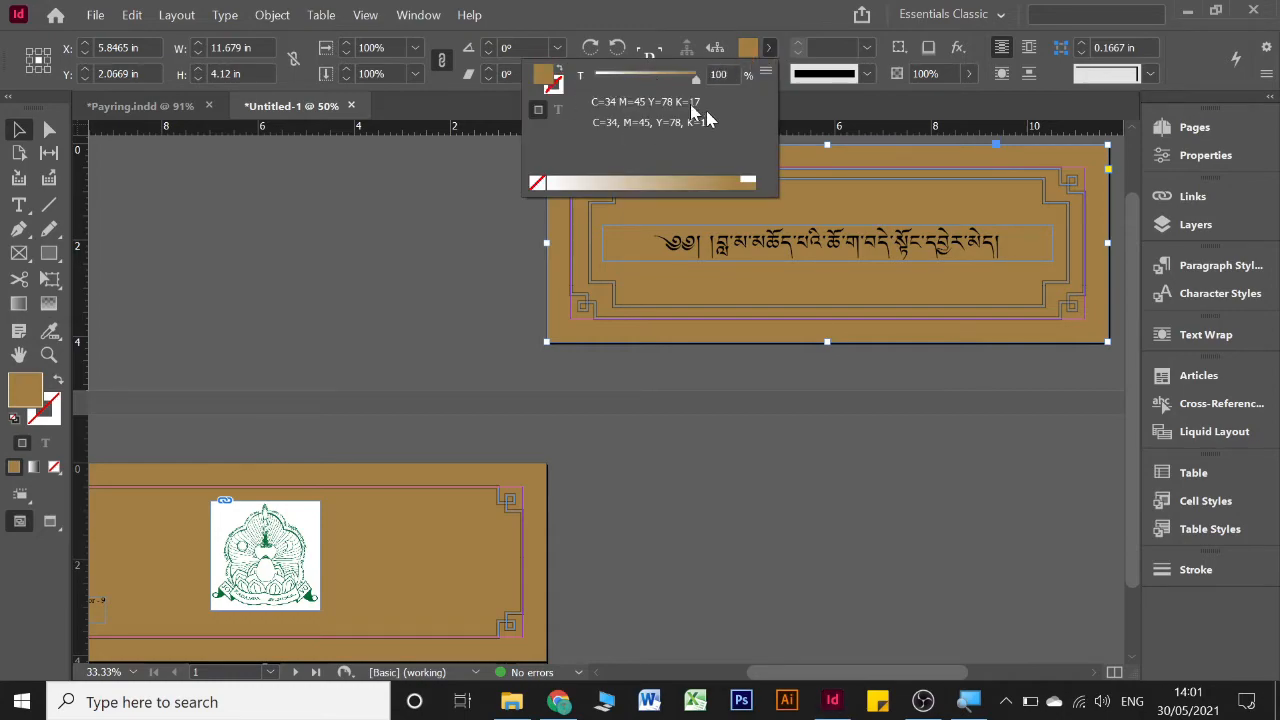
pyautogui.click(772, 50)
# Step: Save Untitled-1 as Cover in the Videos > Youtube > Indesing Document folder, replacing the existing file
pyautogui.scroll(-1, 422, 352)
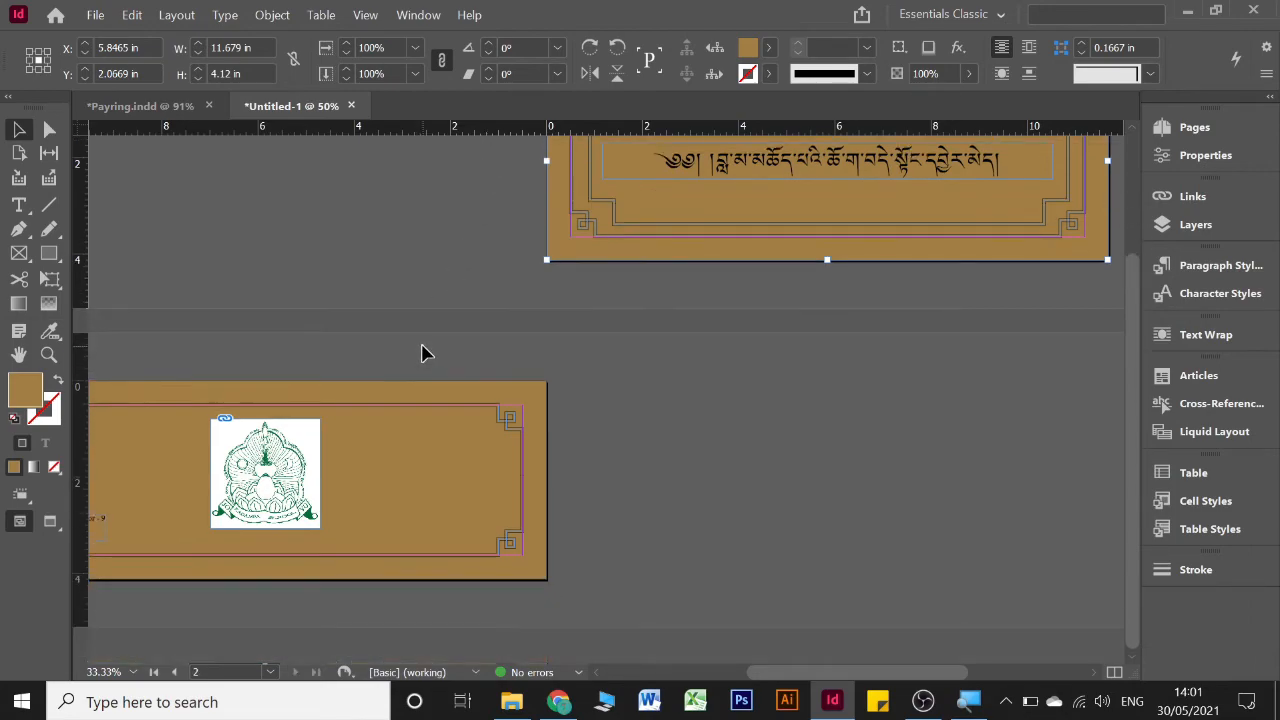
pyautogui.scroll(2, 422, 352)
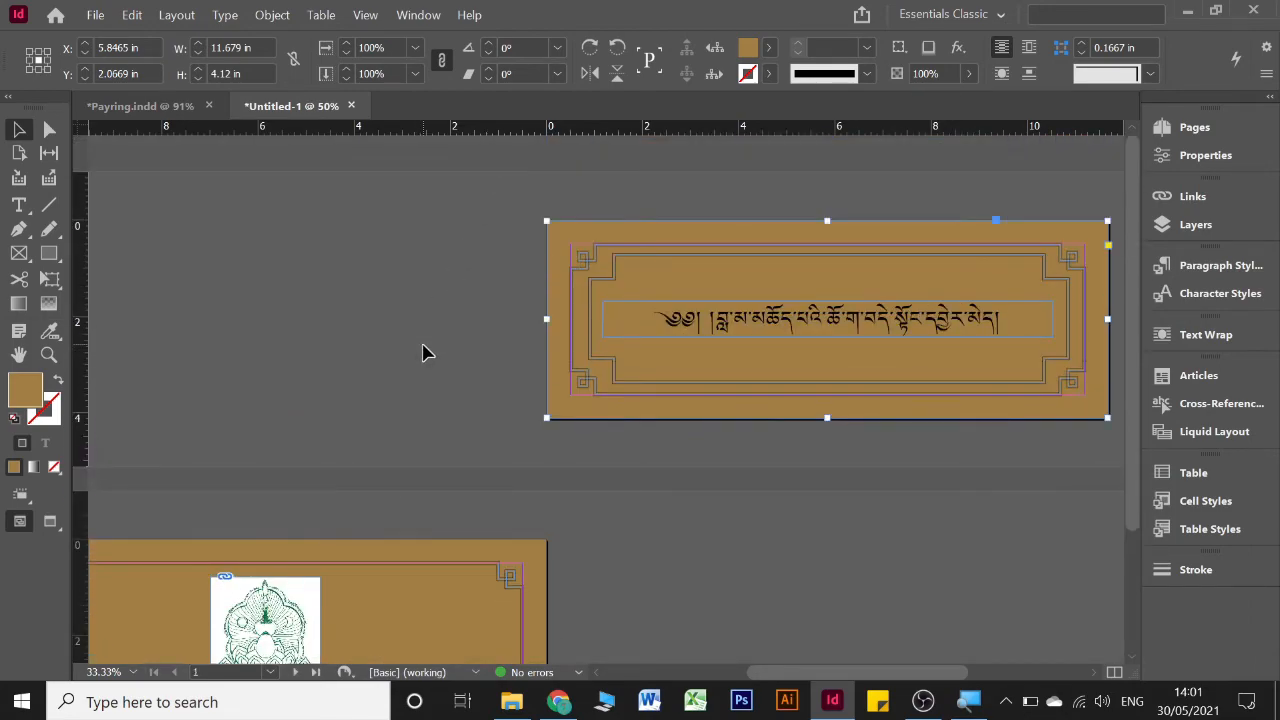
pyautogui.hotkey('ctrl', 's')
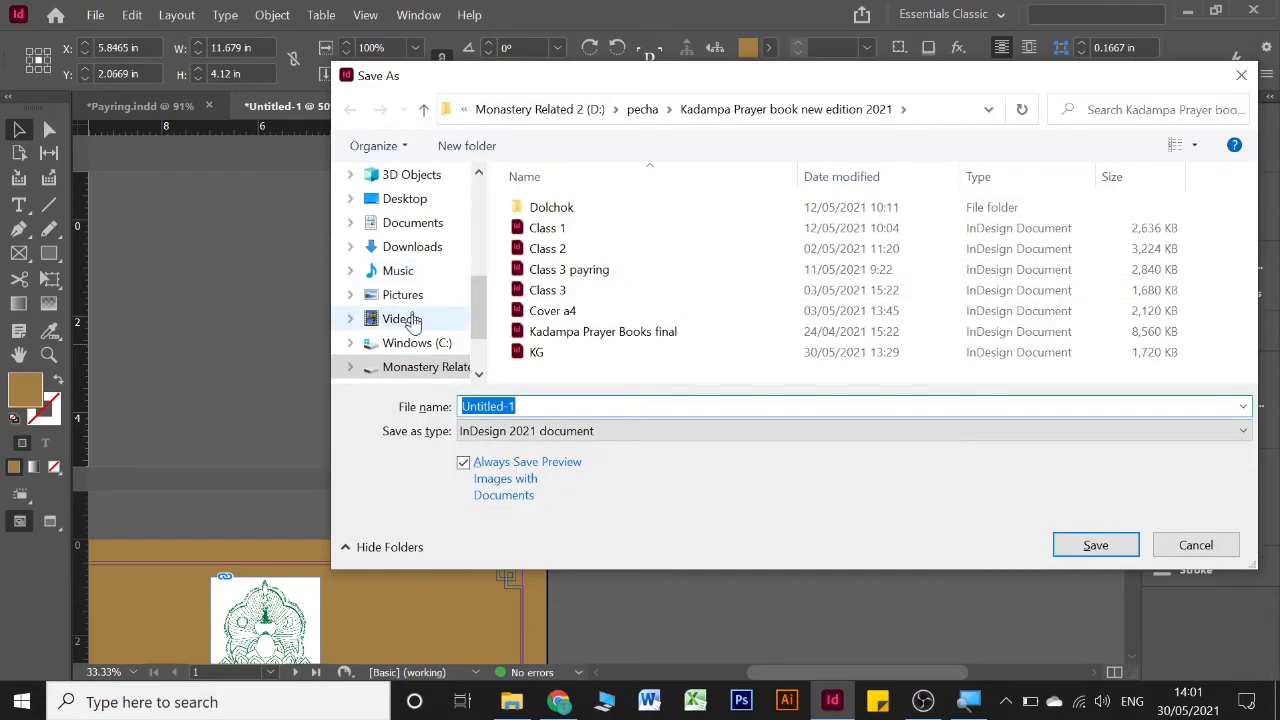
pyautogui.click(415, 320)
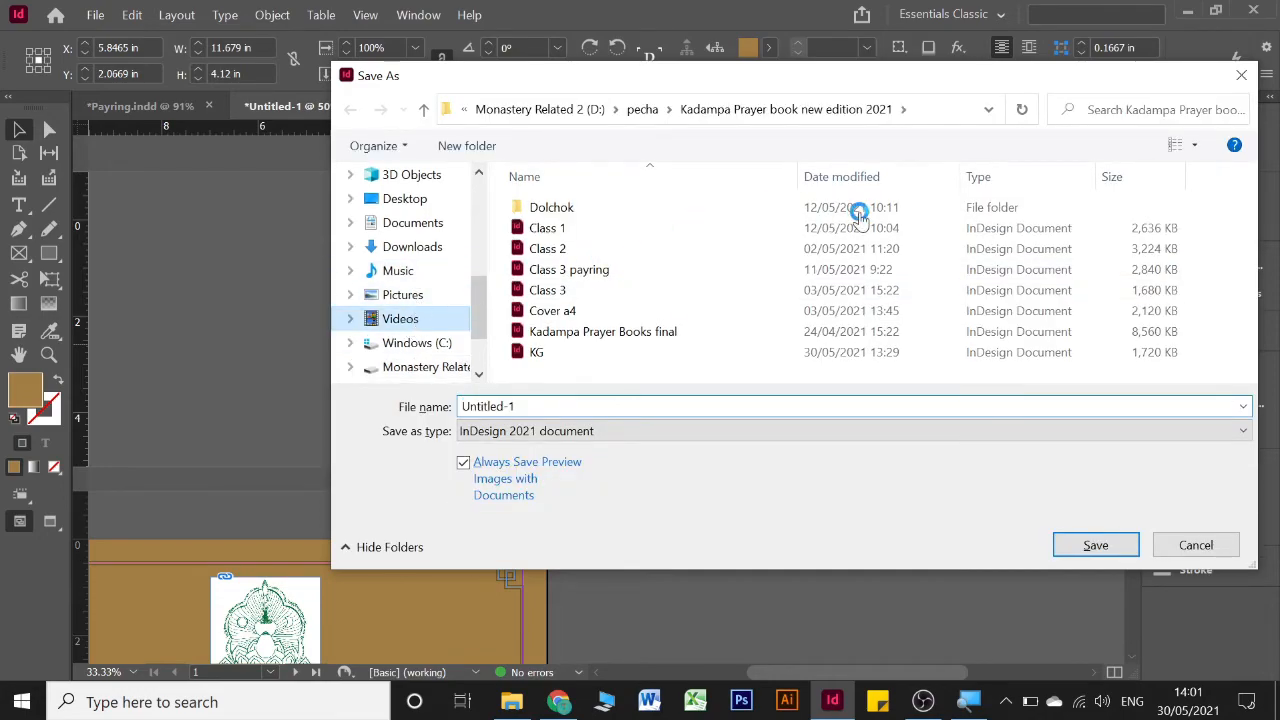
pyautogui.click(1106, 237)
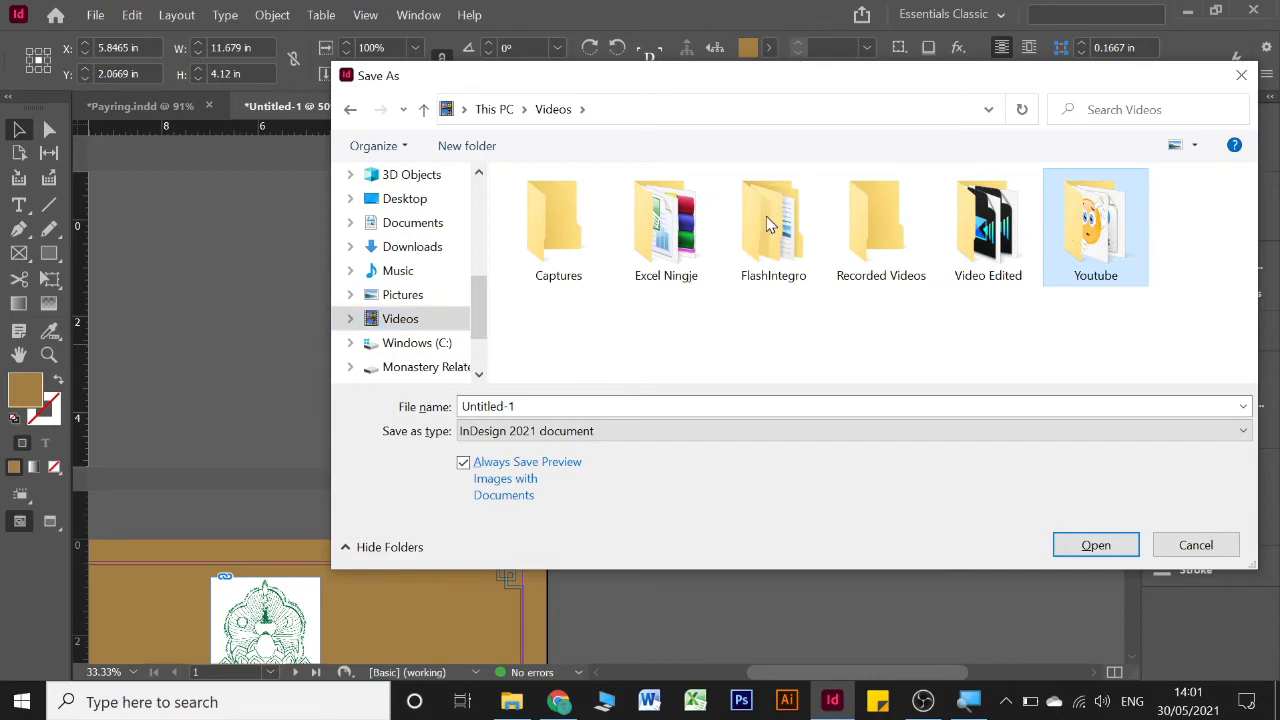
pyautogui.click(1096, 545)
pyautogui.doubleClick(675, 228)
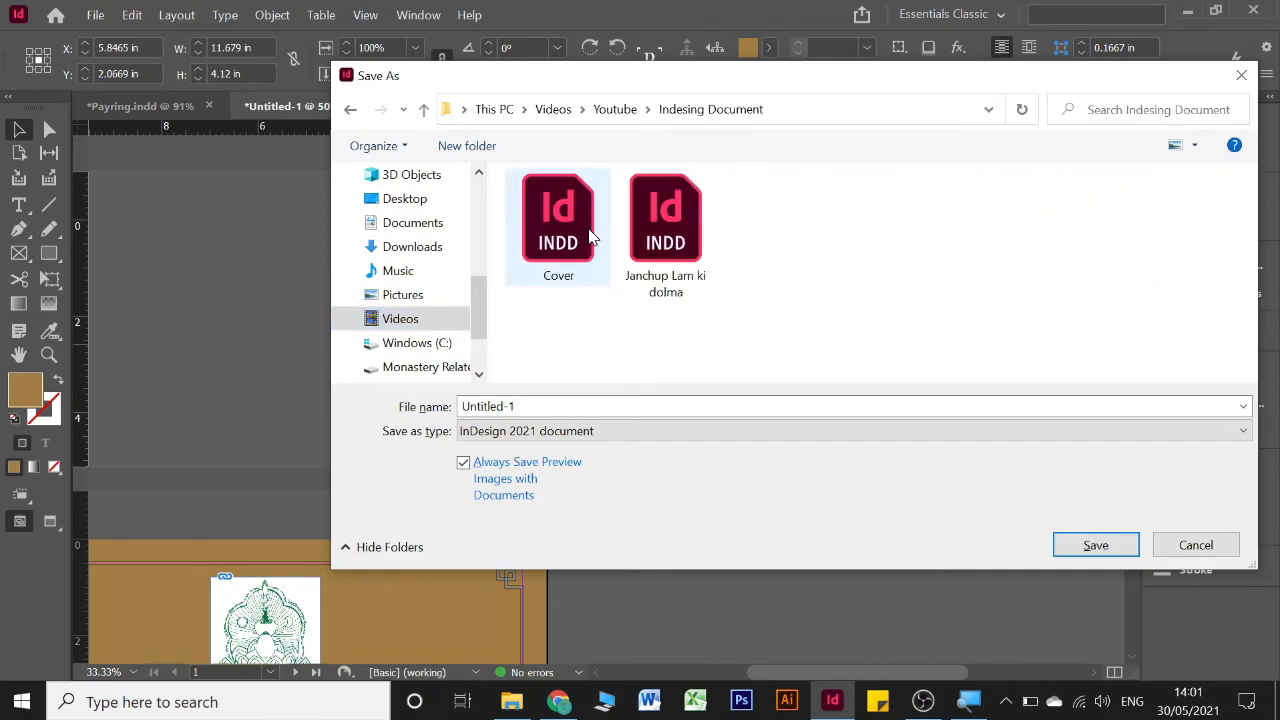
pyautogui.click(585, 245)
pyautogui.click(1093, 545)
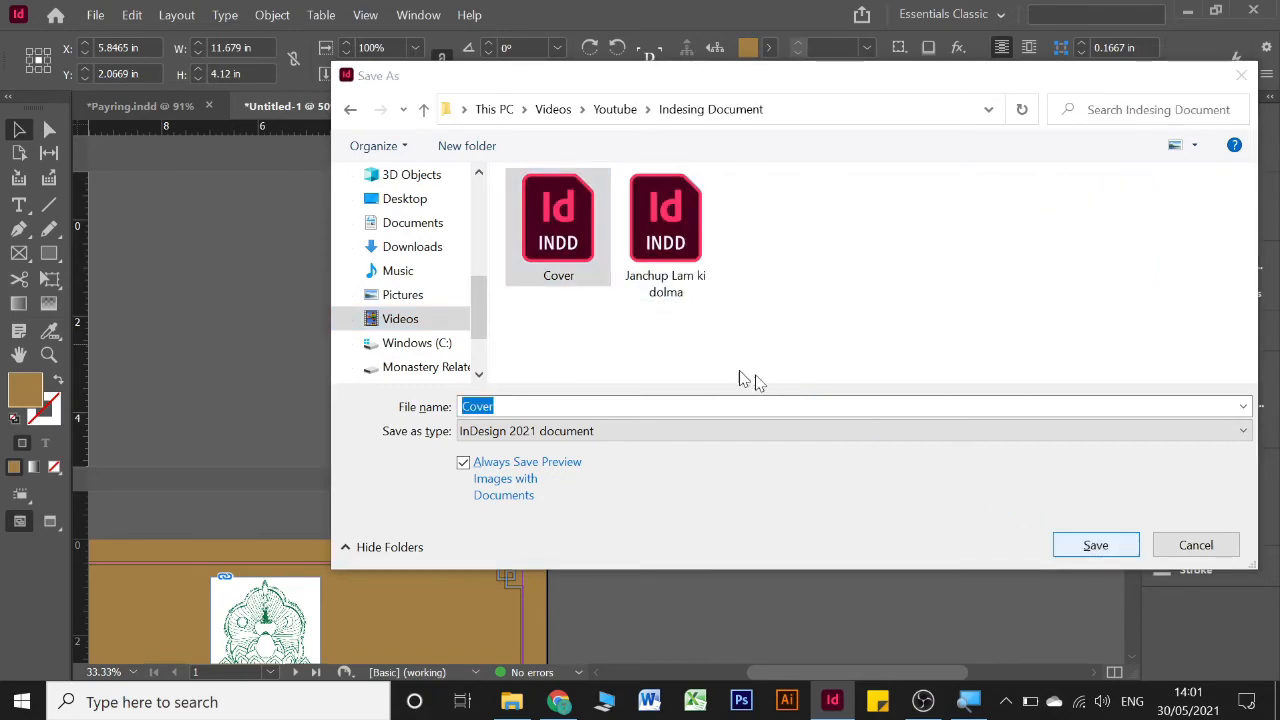
pyautogui.click(682, 354)
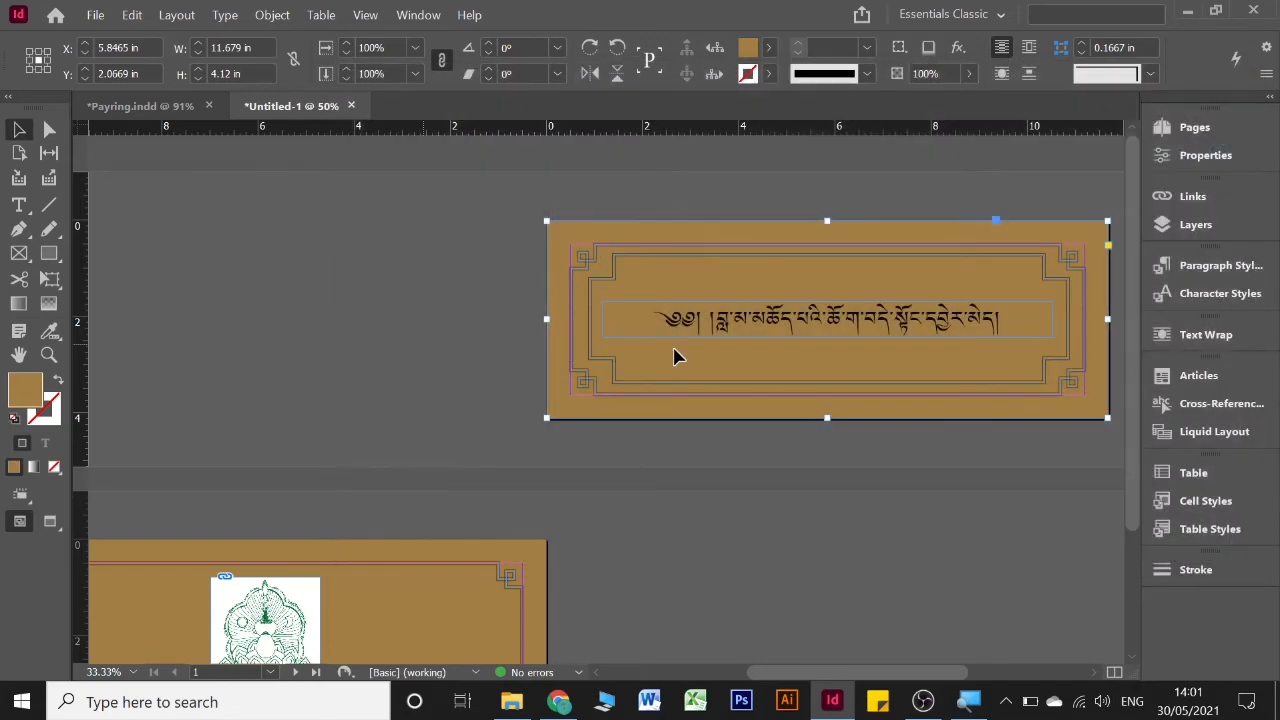
# Step: Return to the Payring document and start exporting it with Adobe PDF (Print) as the file format
pyautogui.click(138, 111)
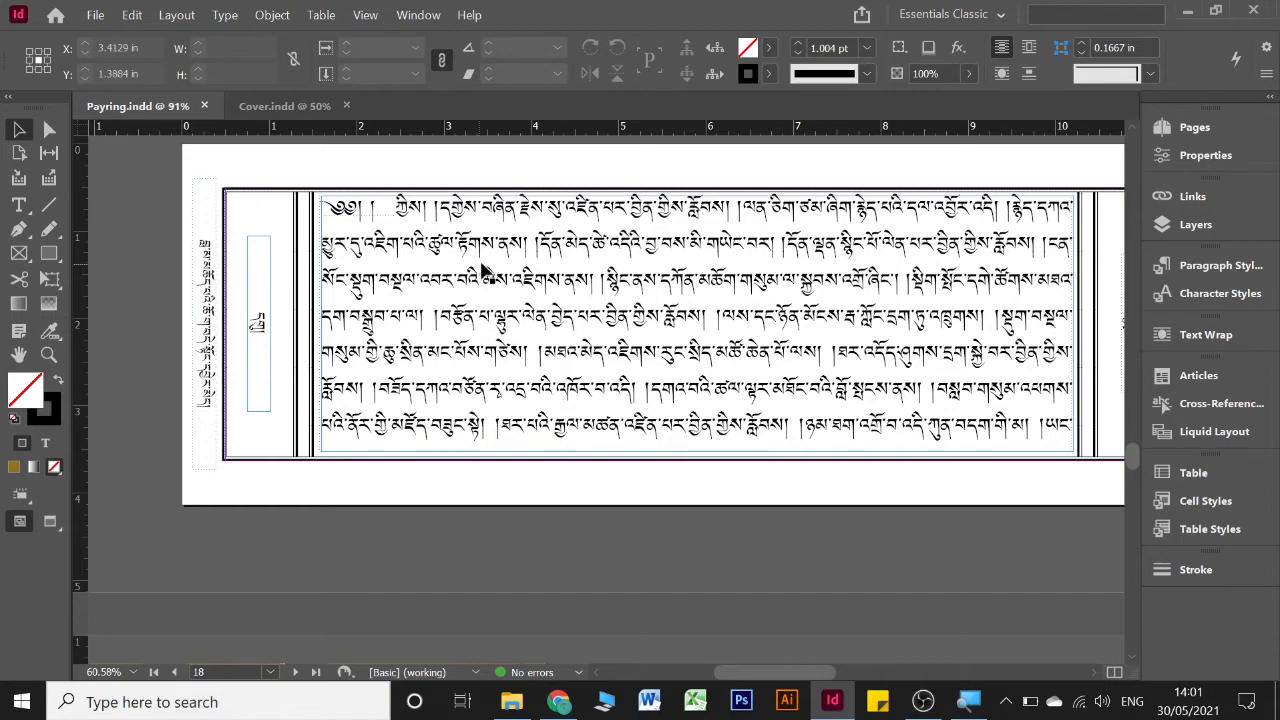
pyautogui.scroll(10, 485, 270)
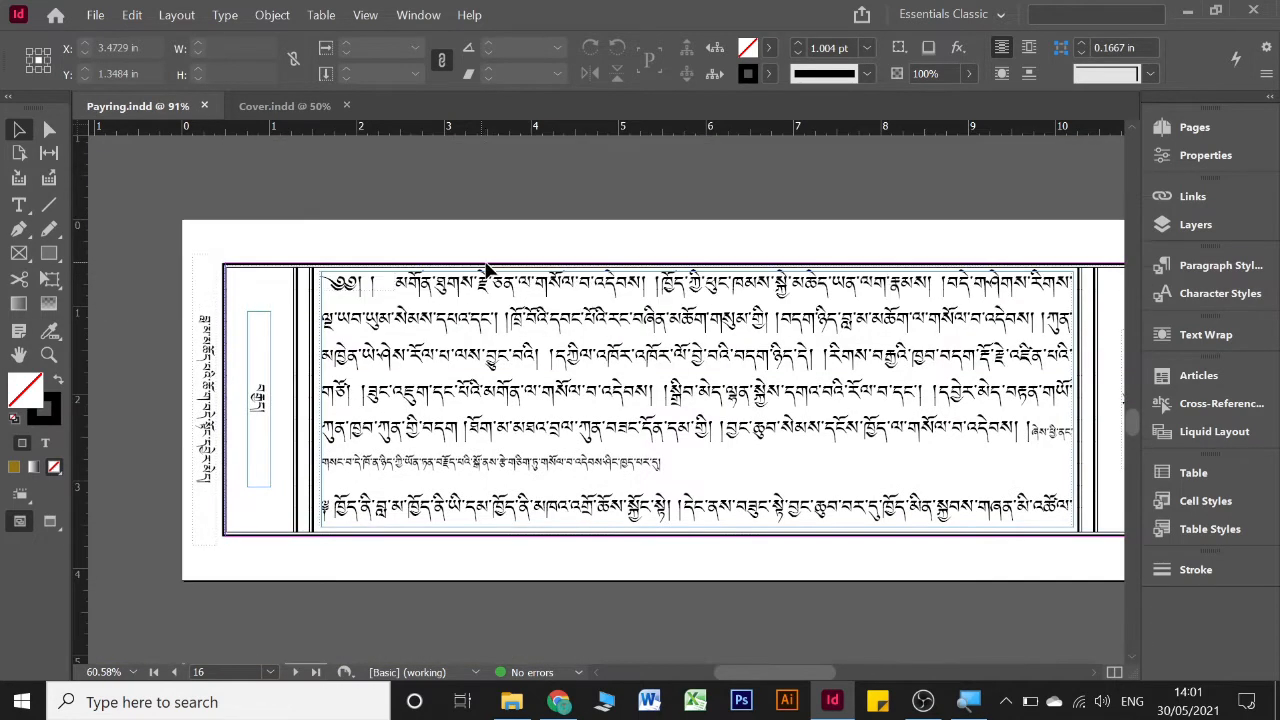
pyautogui.scroll(1, 485, 270)
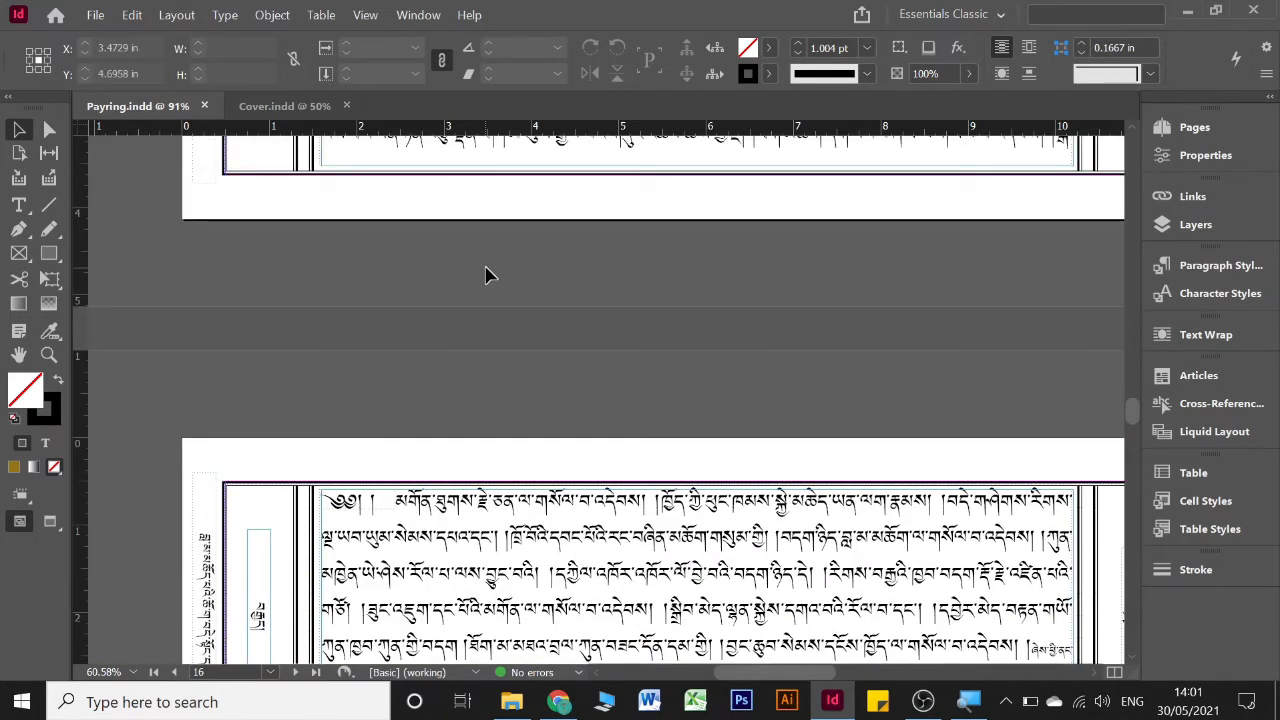
pyautogui.scroll(8, 485, 275)
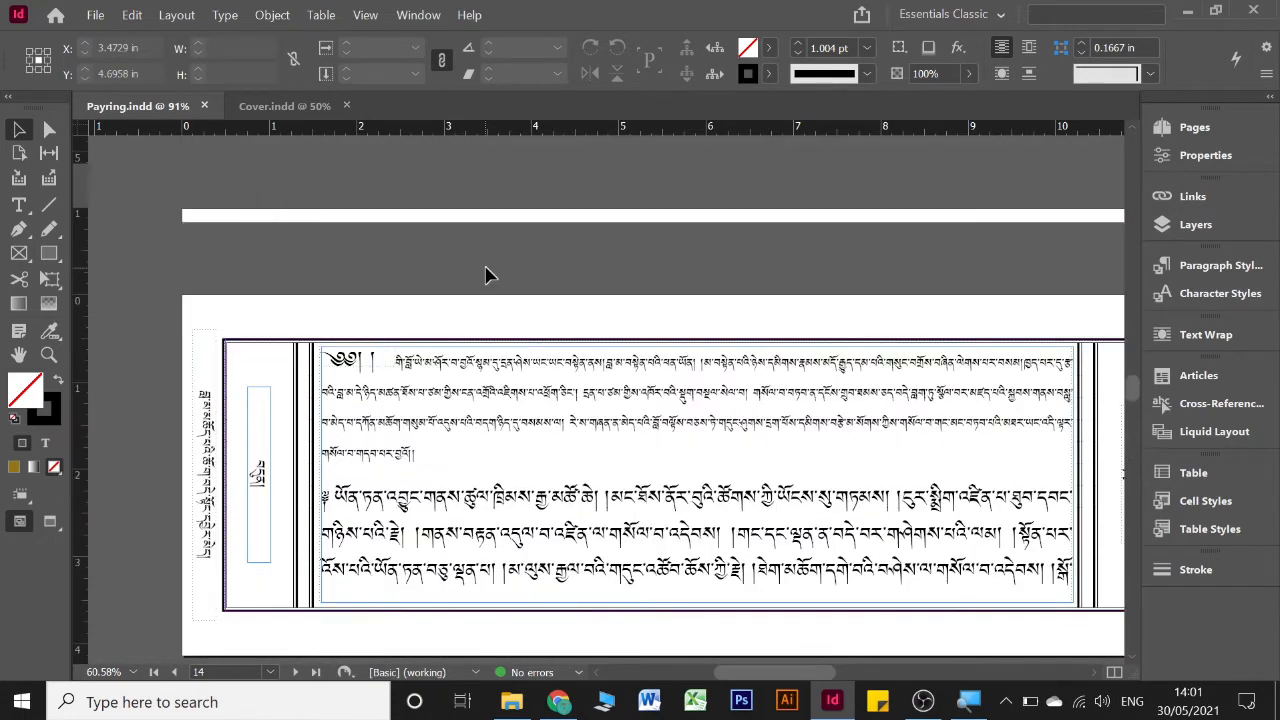
pyautogui.scroll(8, 485, 275)
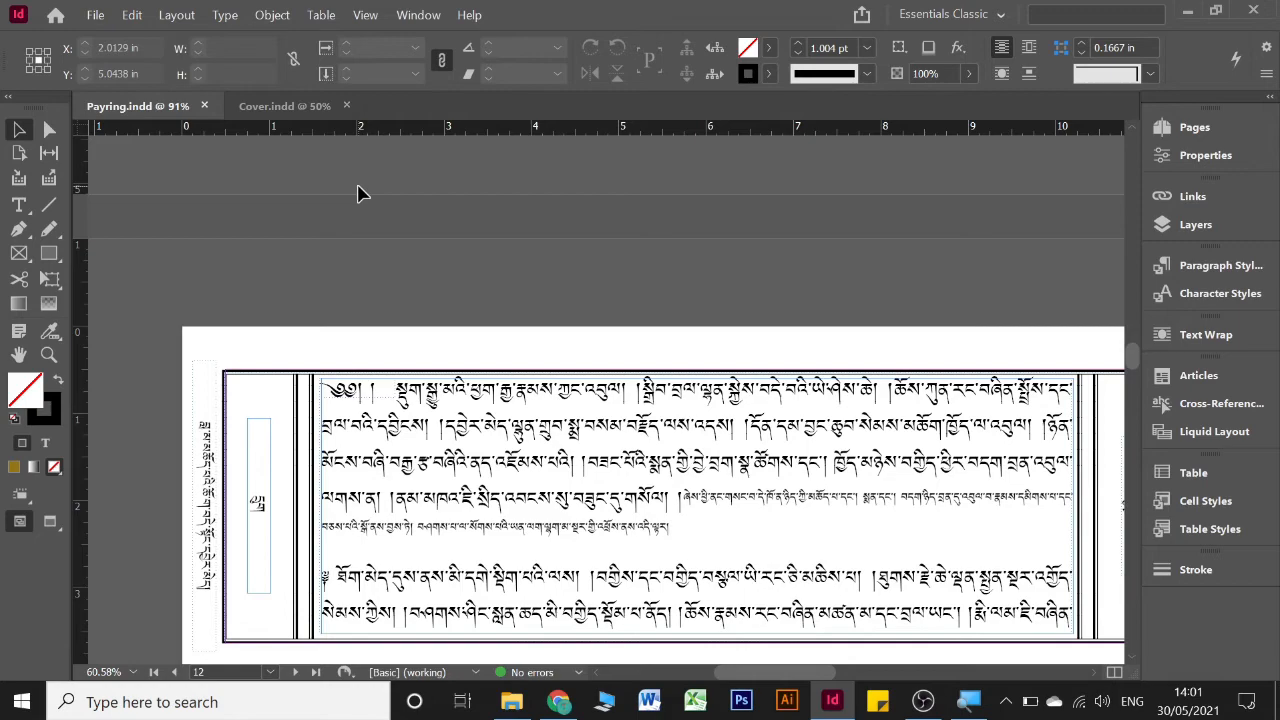
pyautogui.click(97, 15)
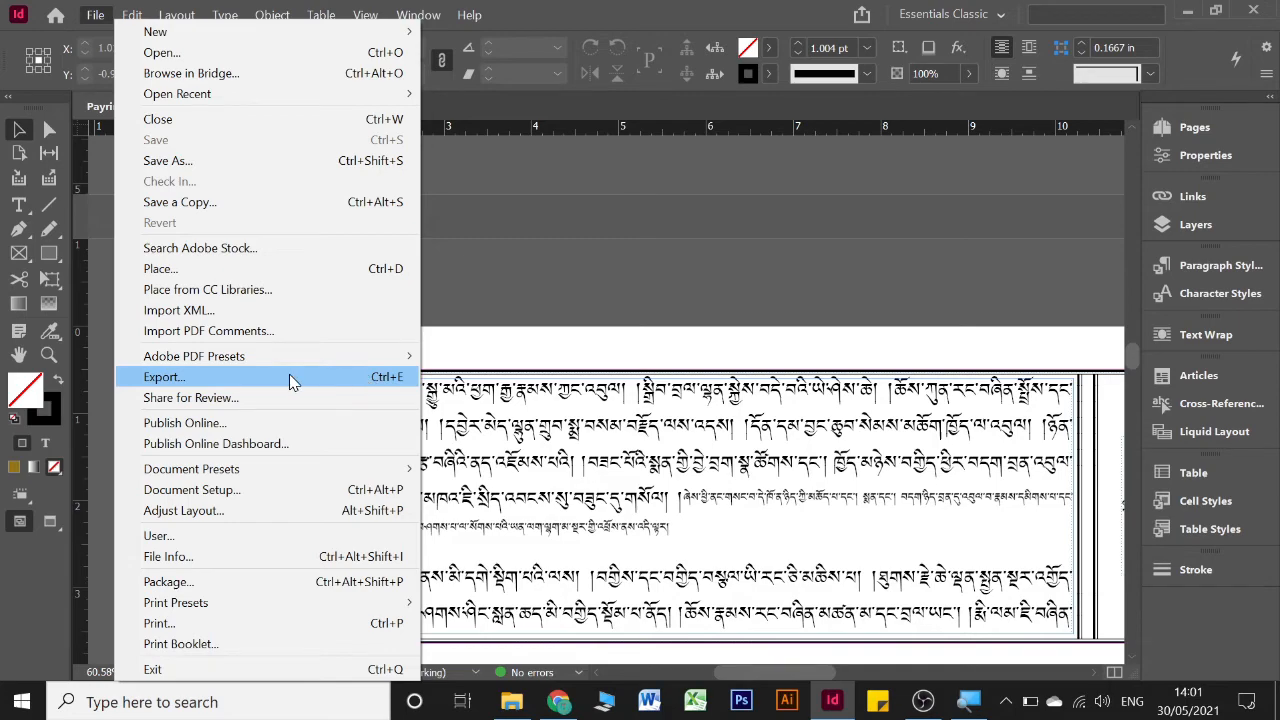
pyautogui.moveTo(288, 363)
pyautogui.click(288, 375)
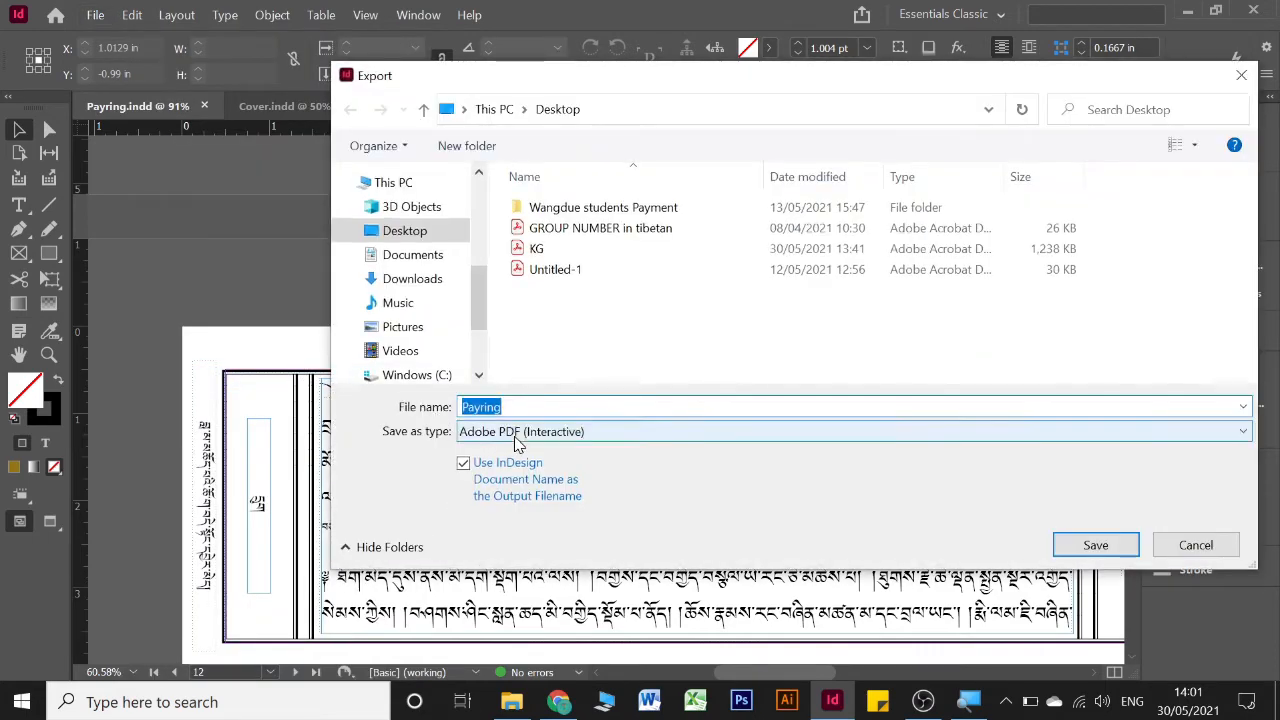
pyautogui.click(527, 441)
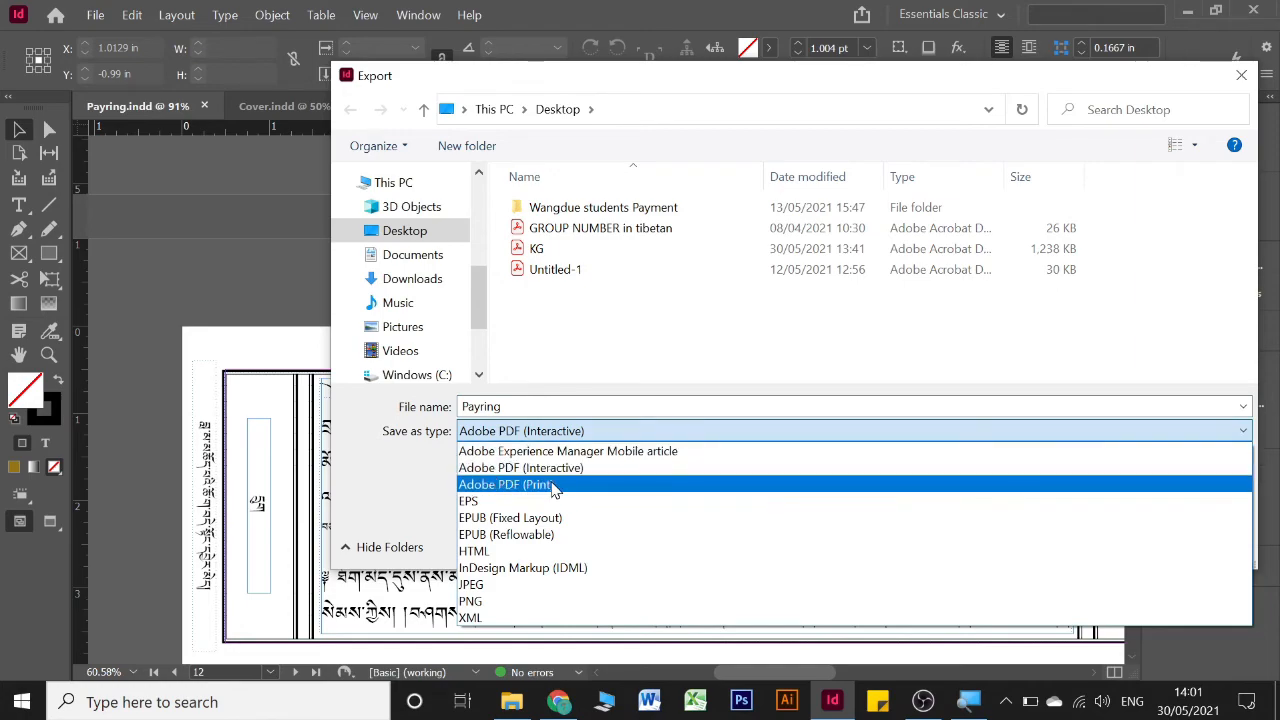
pyautogui.click(491, 486)
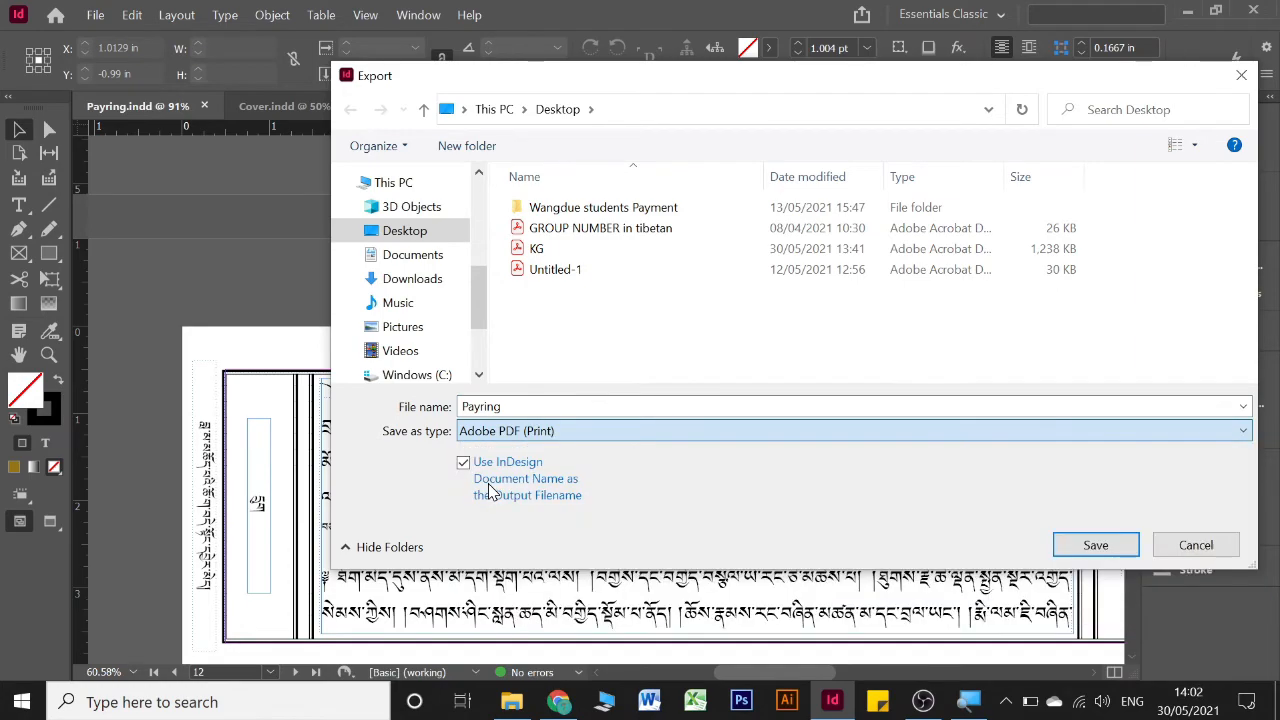
# Step: Set the export destination to Payring in Videos > Youtube > Payring > Document, replacing the existing PDF
pyautogui.click(430, 350)
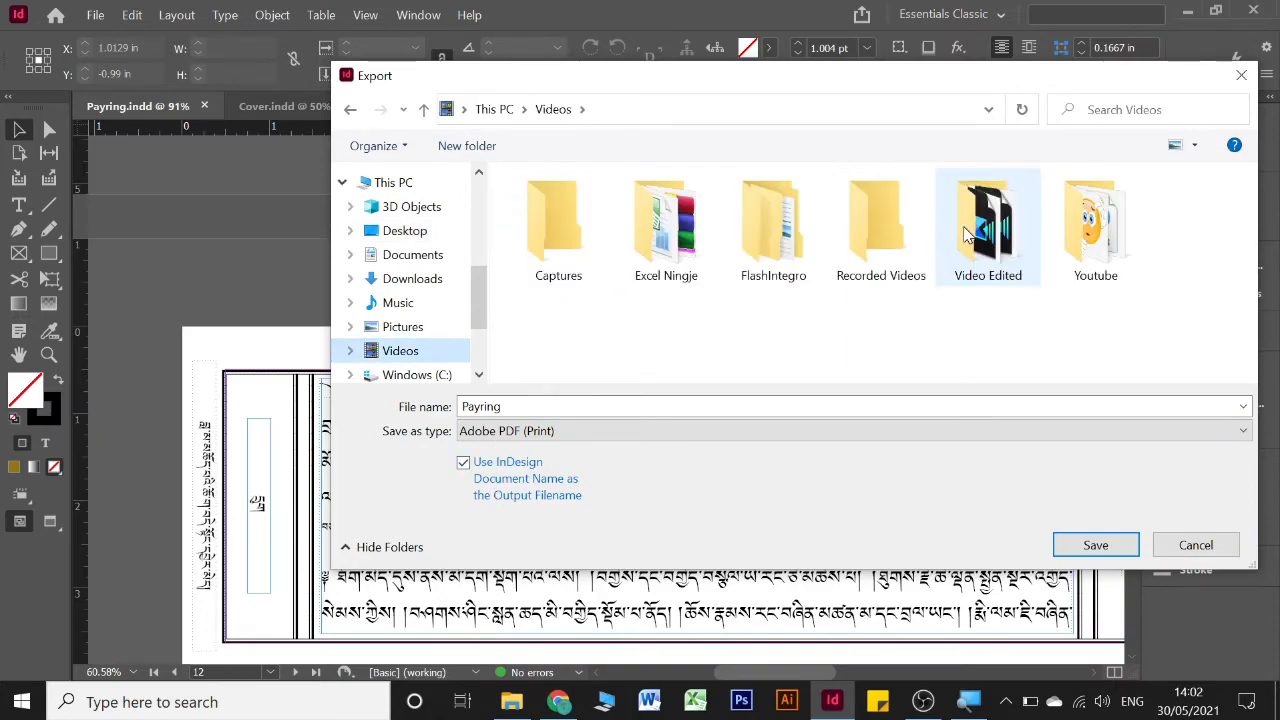
pyautogui.click(1125, 226)
pyautogui.doubleClick(1125, 226)
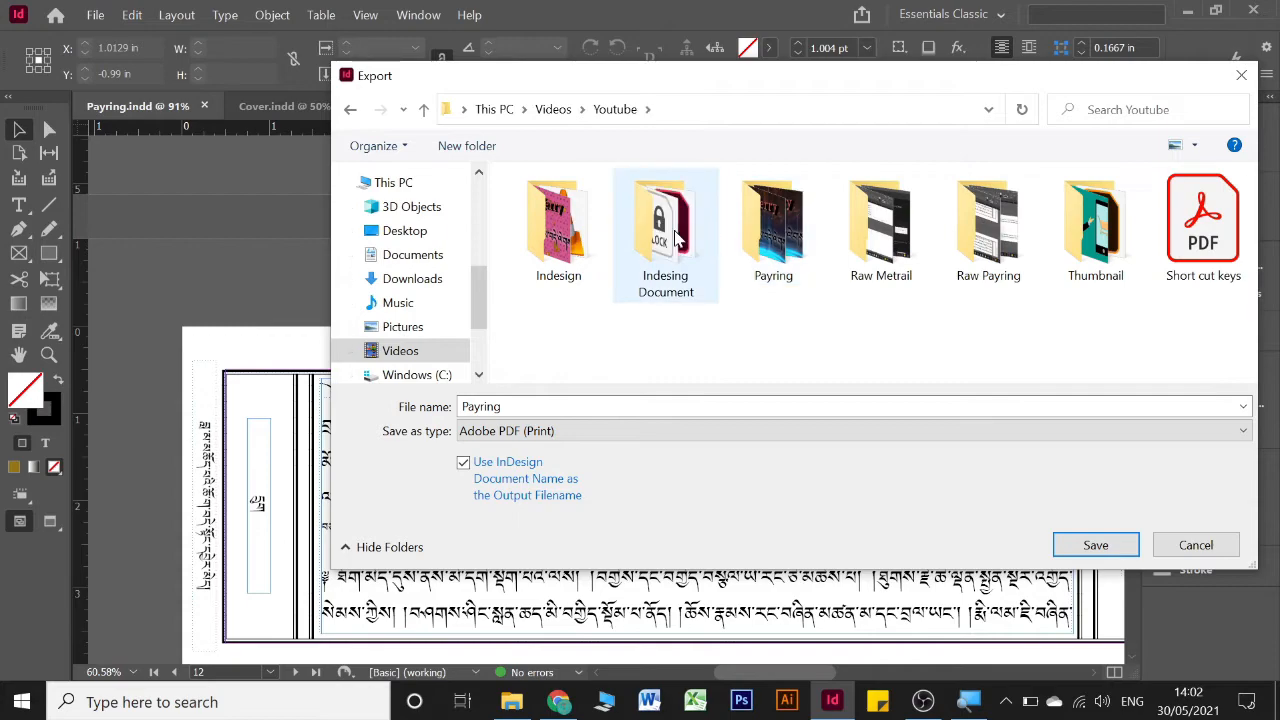
pyautogui.click(787, 229)
pyautogui.doubleClick(785, 228)
pyautogui.click(570, 205)
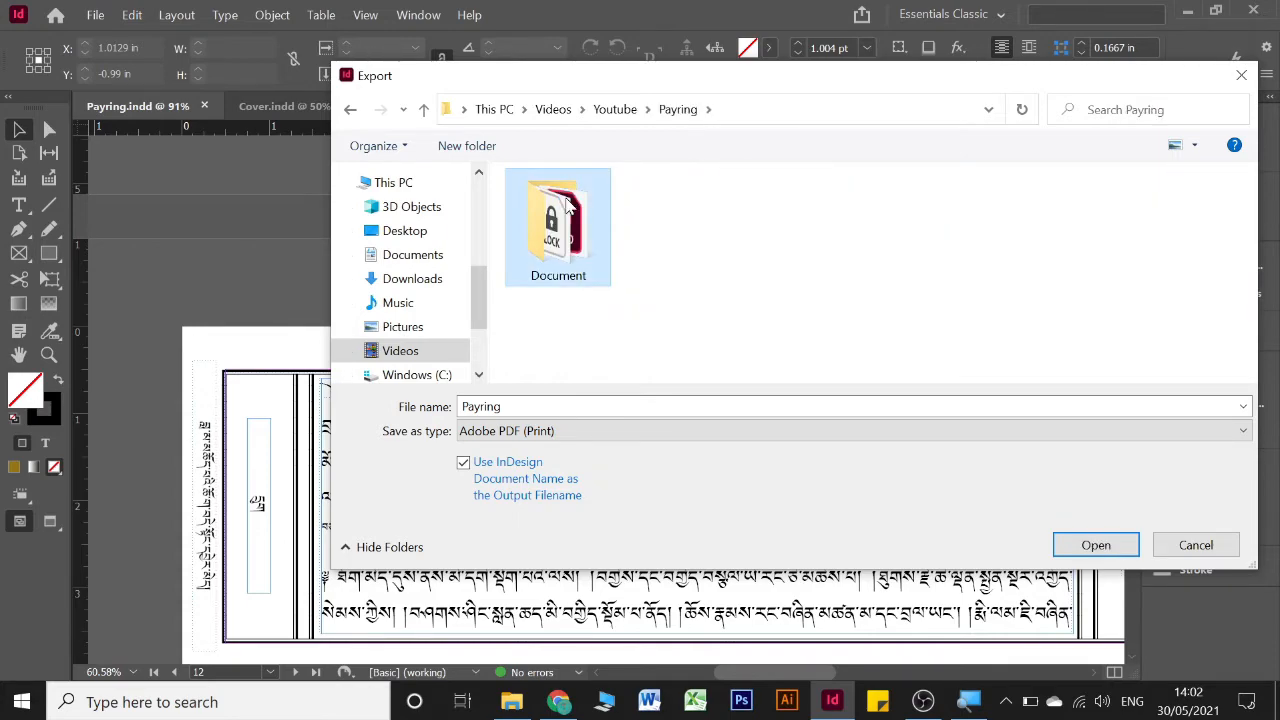
pyautogui.doubleClick(568, 205)
pyautogui.click(936, 212)
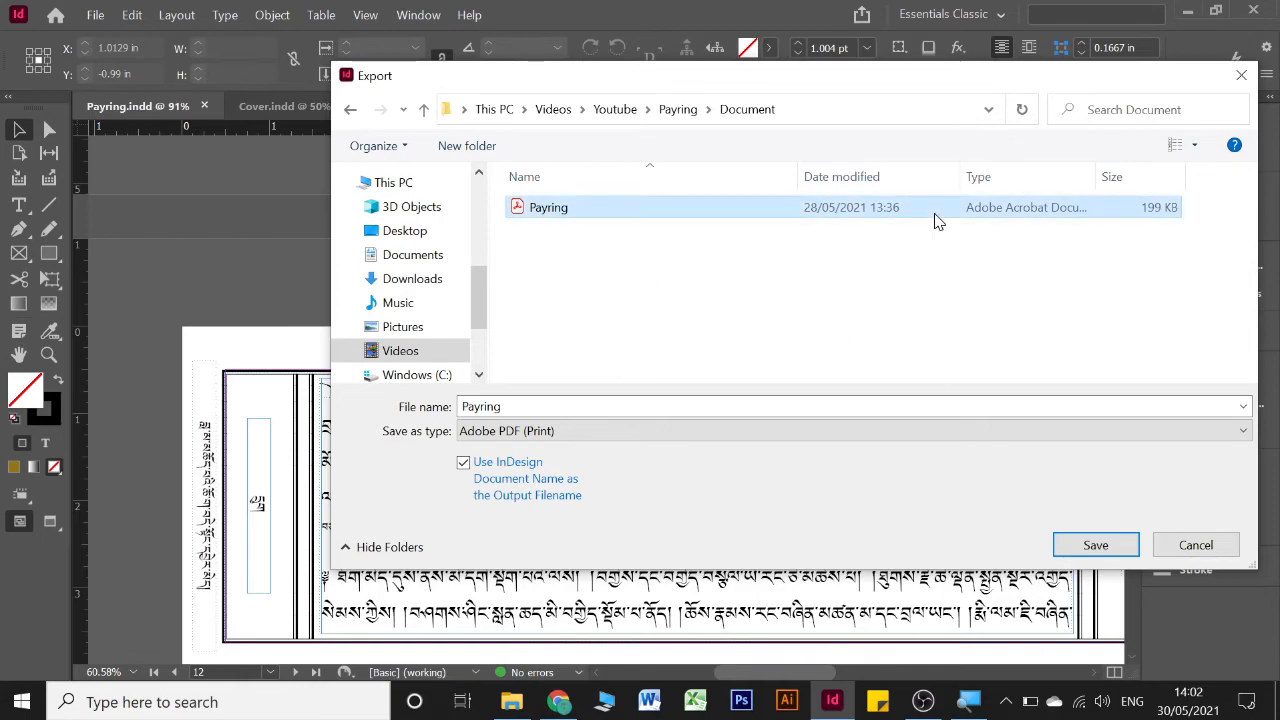
pyautogui.click(1123, 545)
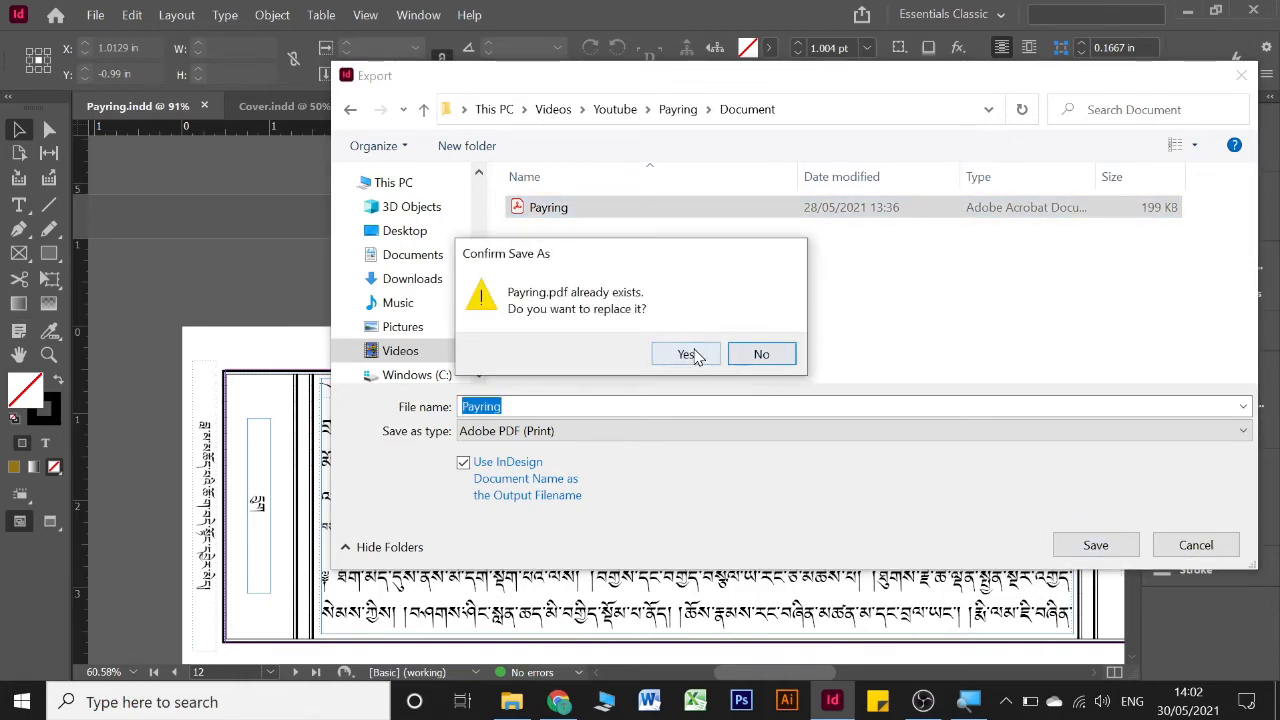
pyautogui.click(688, 354)
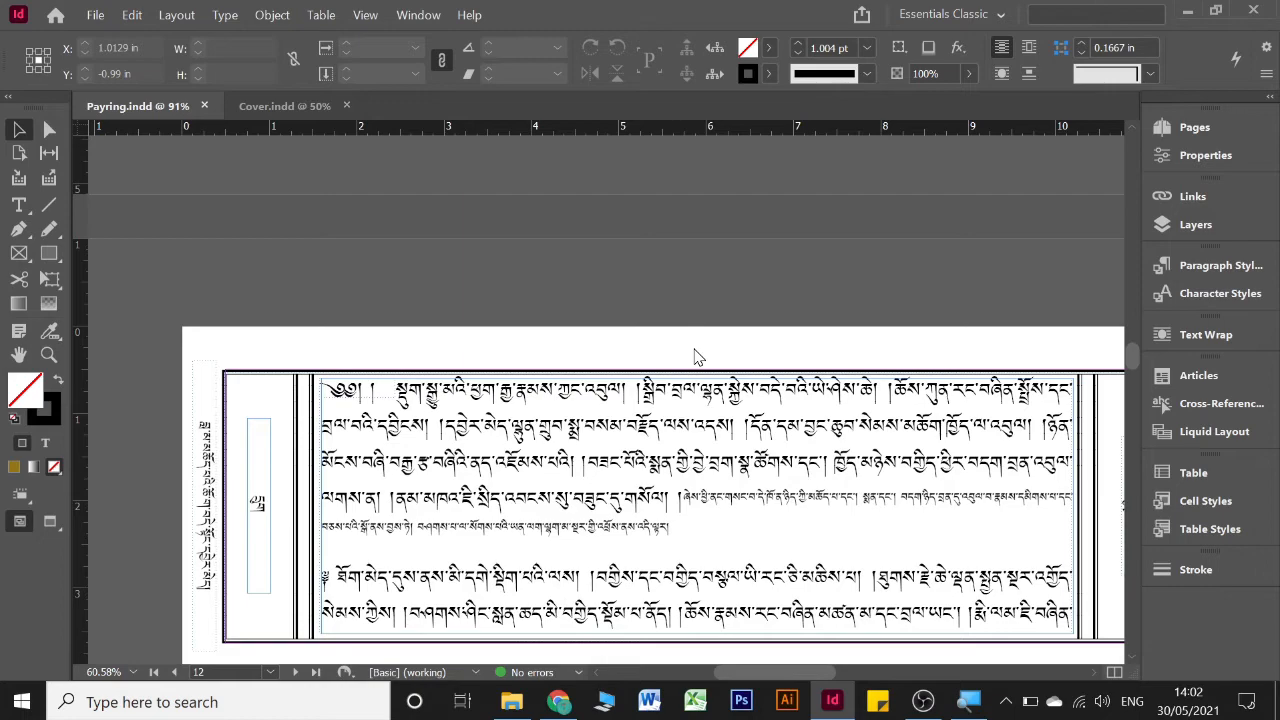
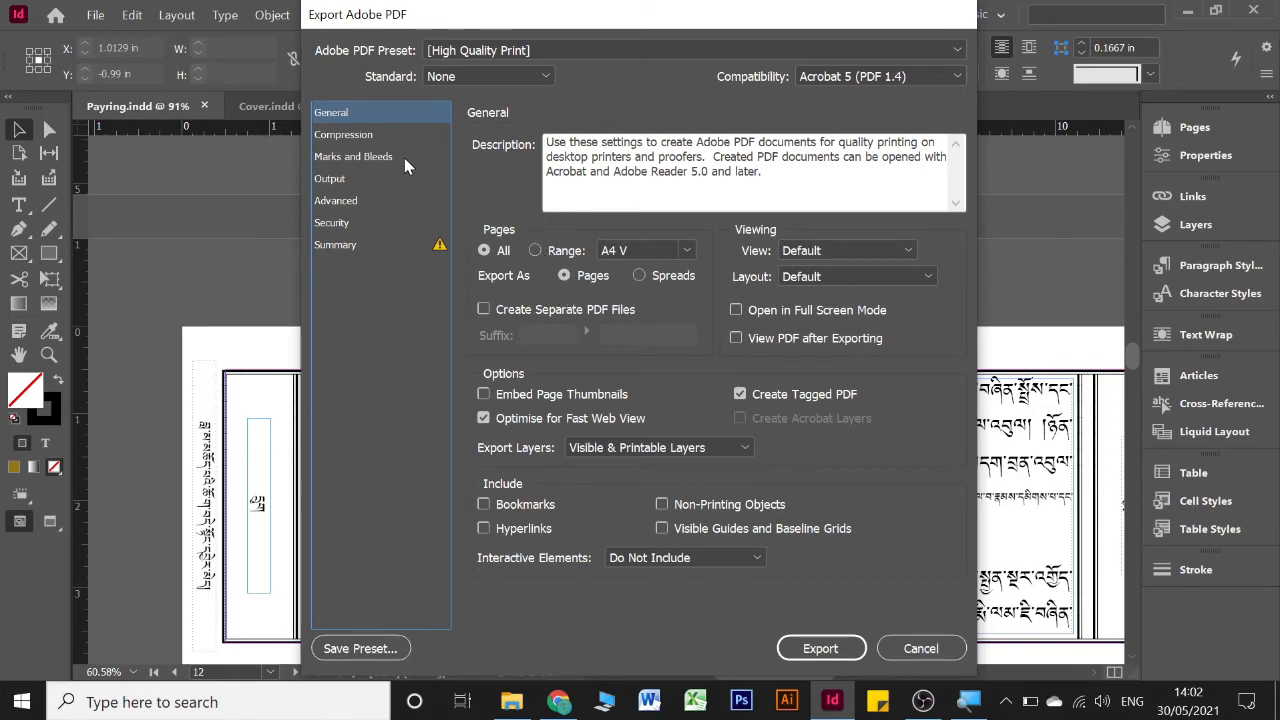
# Step: Enable Crop Marks in the Marks and Bleeds settings and export the PDF with the High Quality Print preset
pyautogui.click(330, 158)
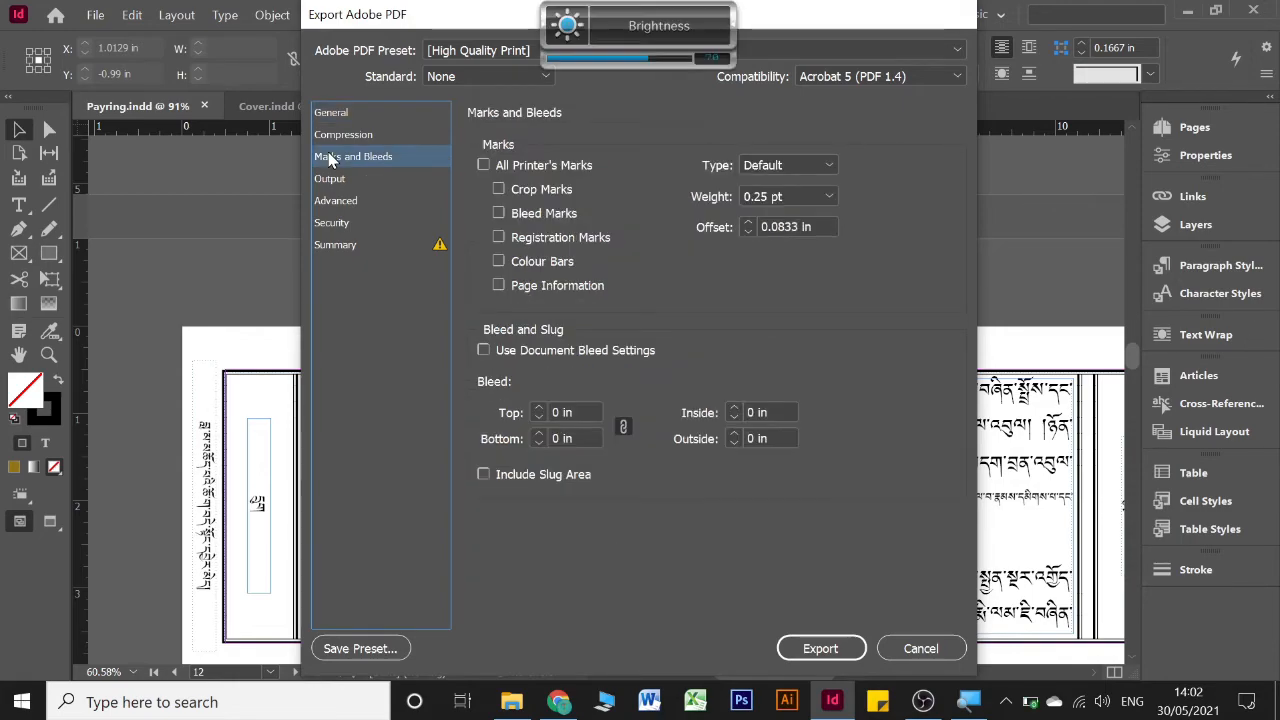
pyautogui.click(499, 189)
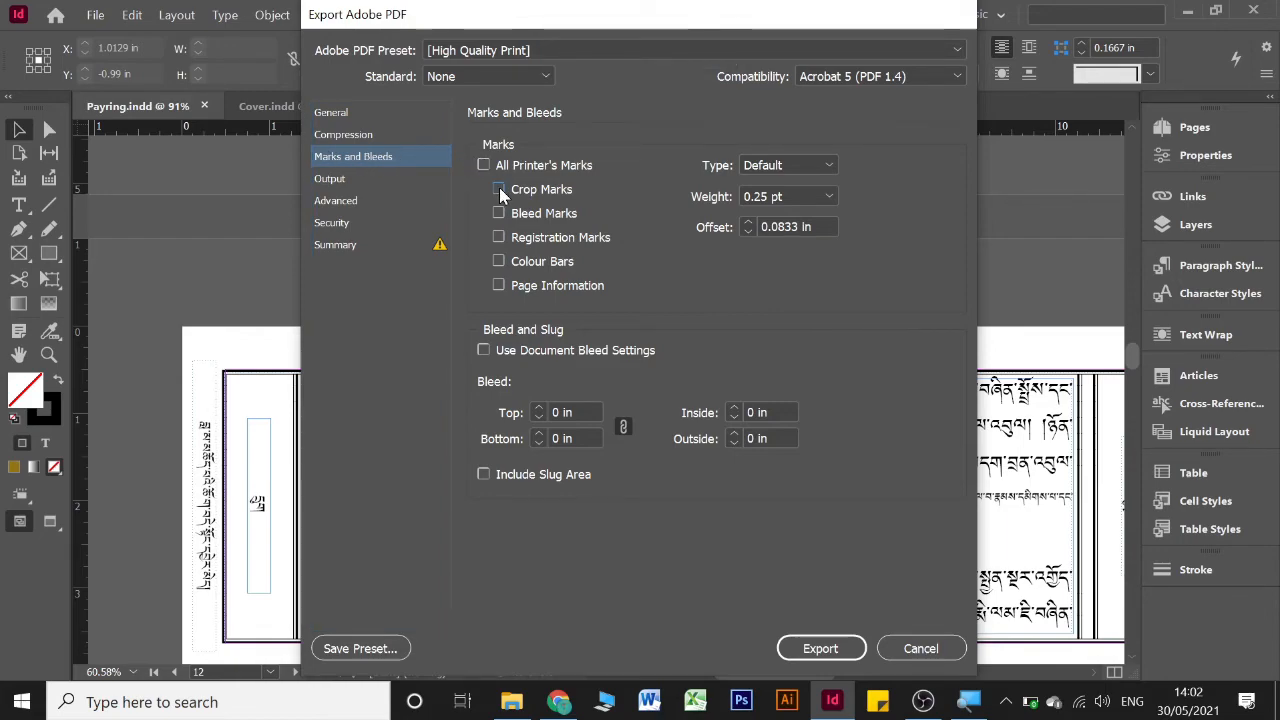
pyautogui.click(499, 189)
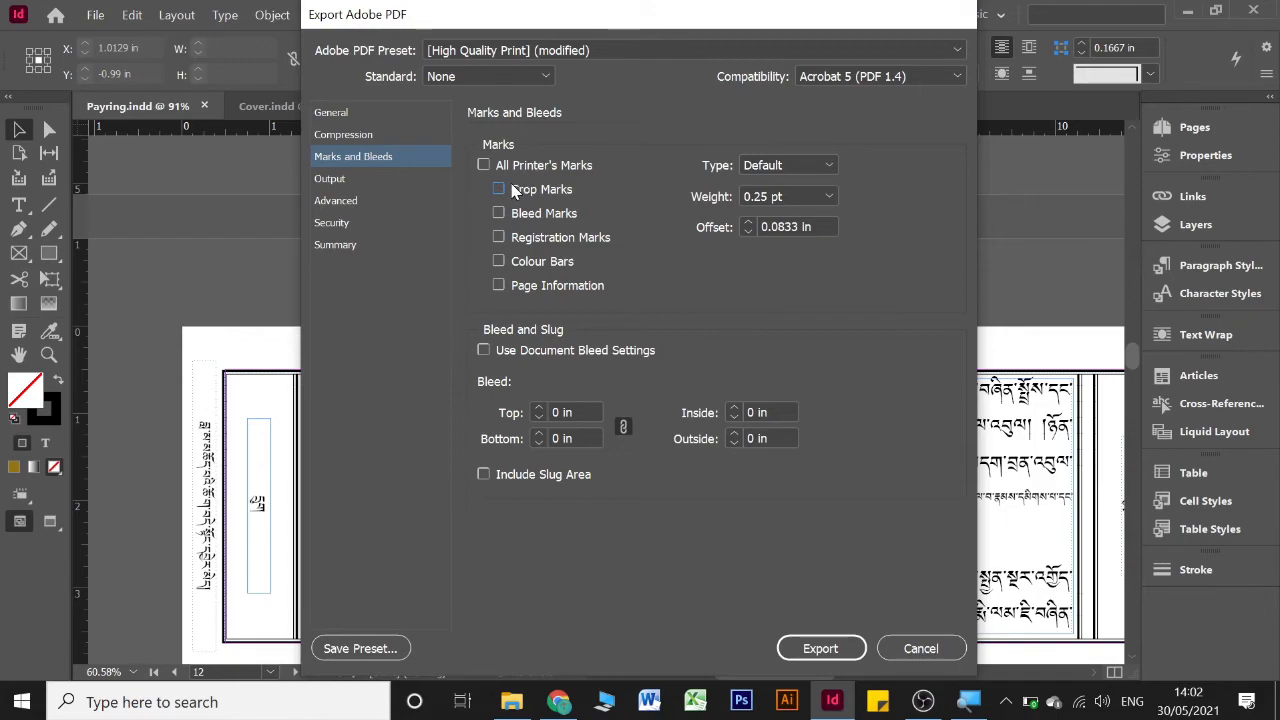
pyautogui.click(501, 190)
pyautogui.click(820, 648)
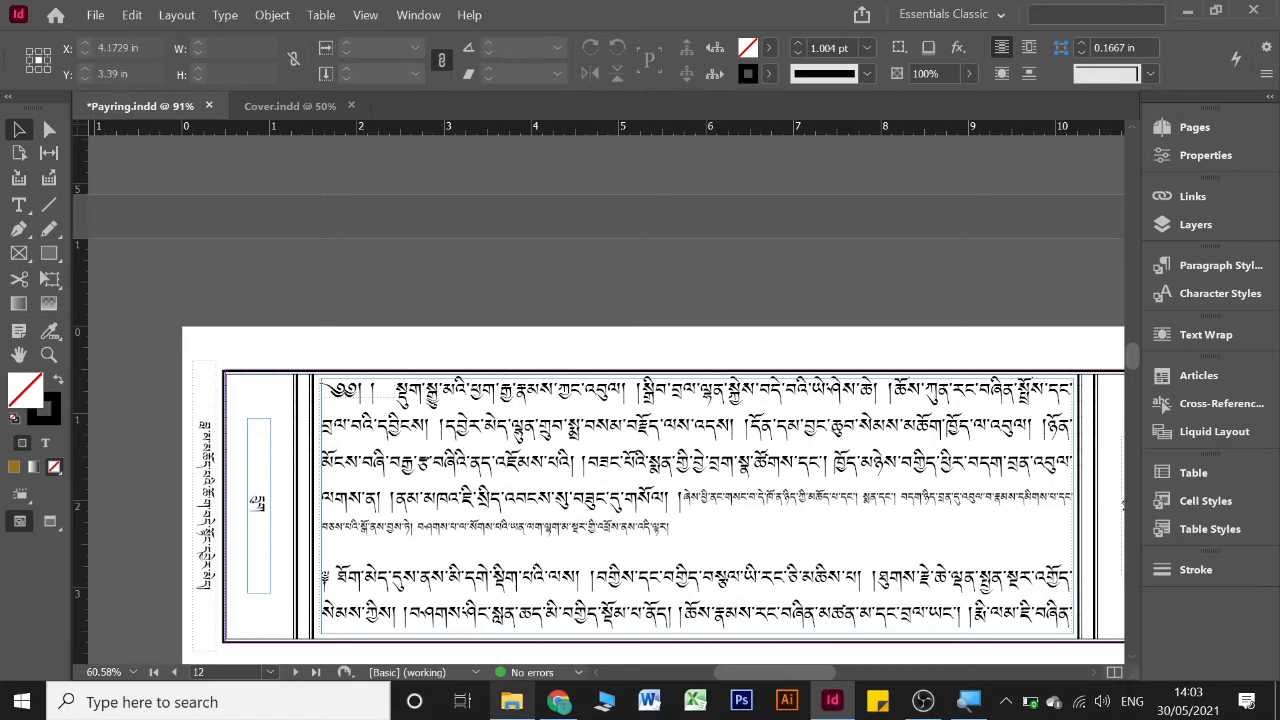
# Step: Open the exported Payring PDF from the Document folder and examine the crop marks at the front cover's upper corner
pyautogui.click(511, 702)
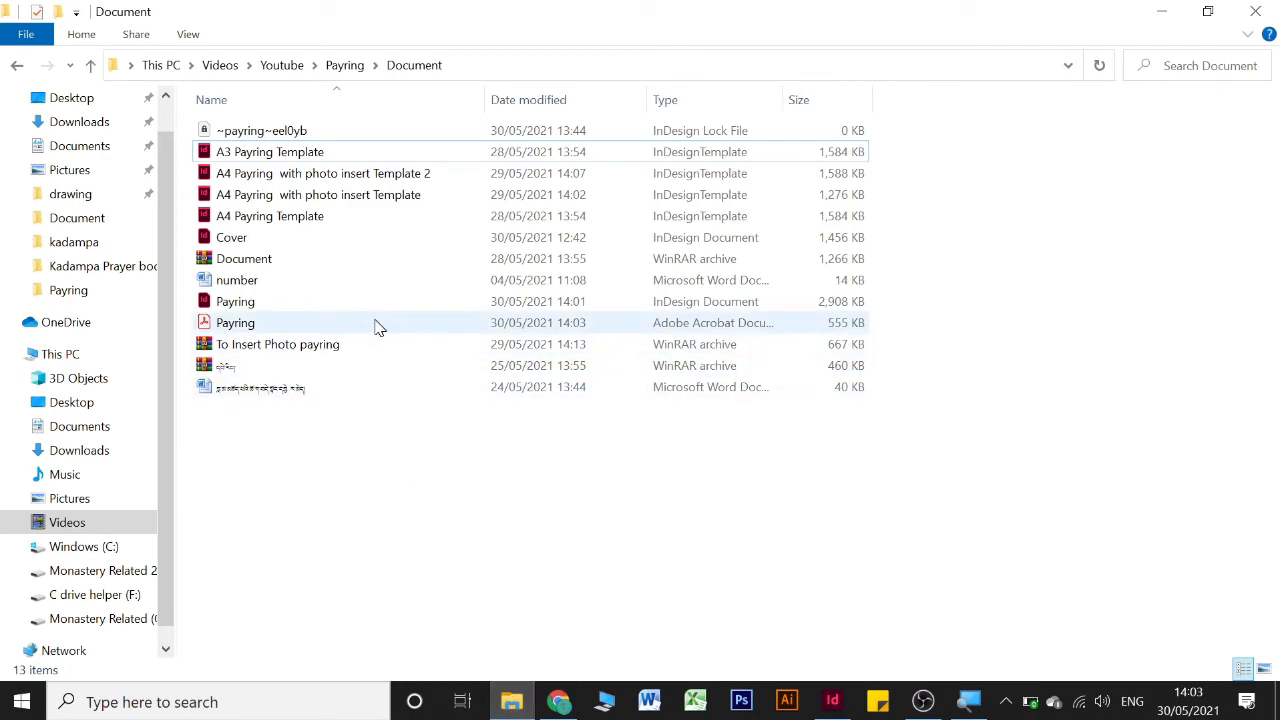
pyautogui.doubleClick(377, 323)
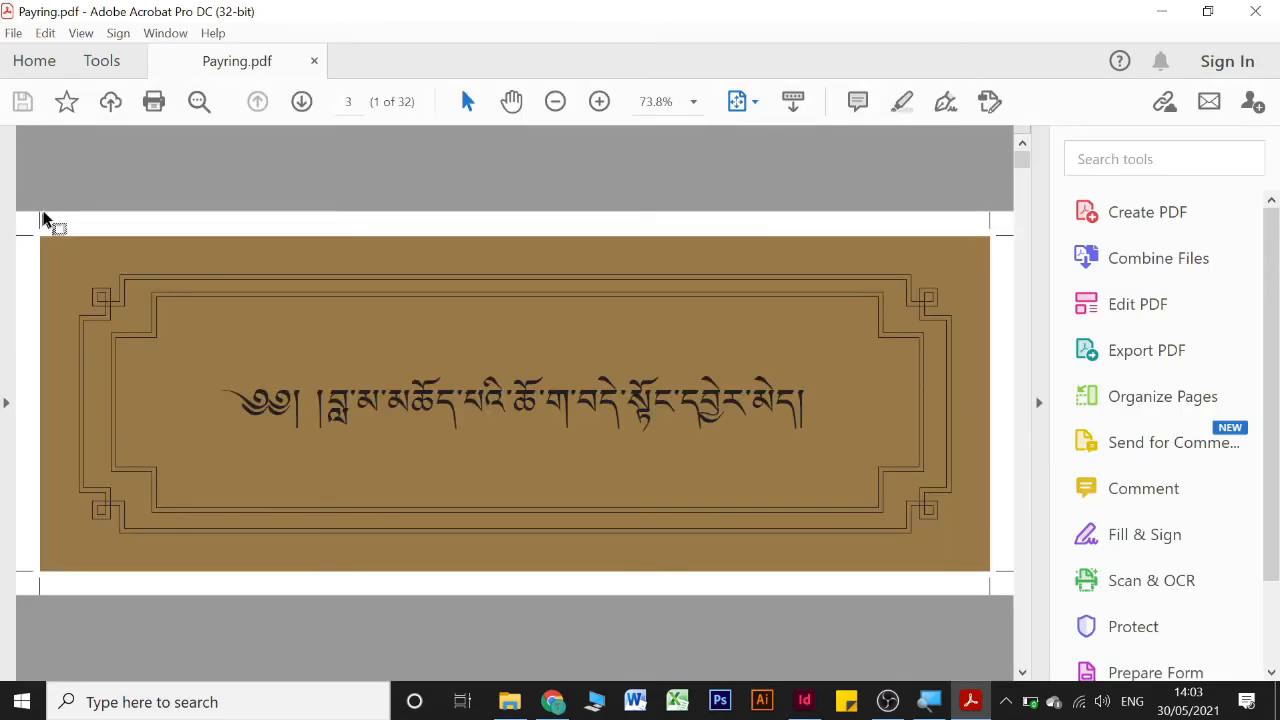
pyautogui.moveTo(43, 216); pyautogui.dragTo(15, 250)
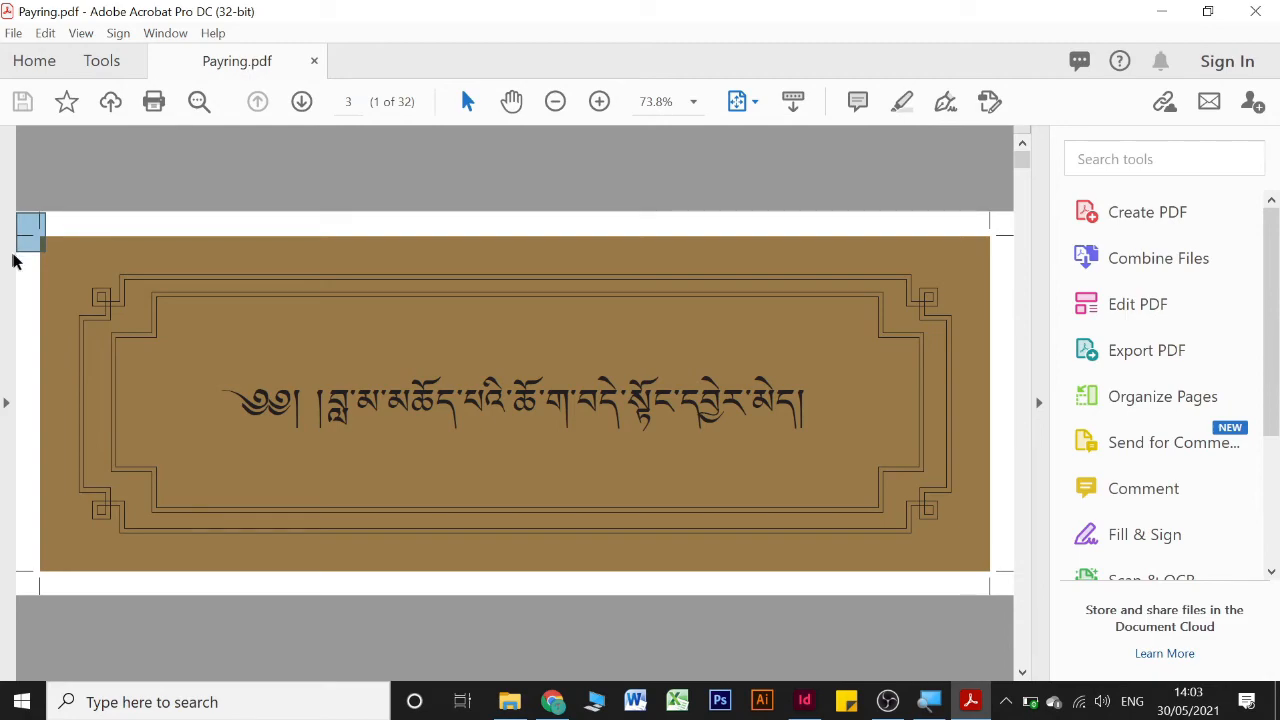
# Step: Look through the exported PDF's text pages from the front cover to the back cover
pyautogui.scroll(-3, 69, 277)
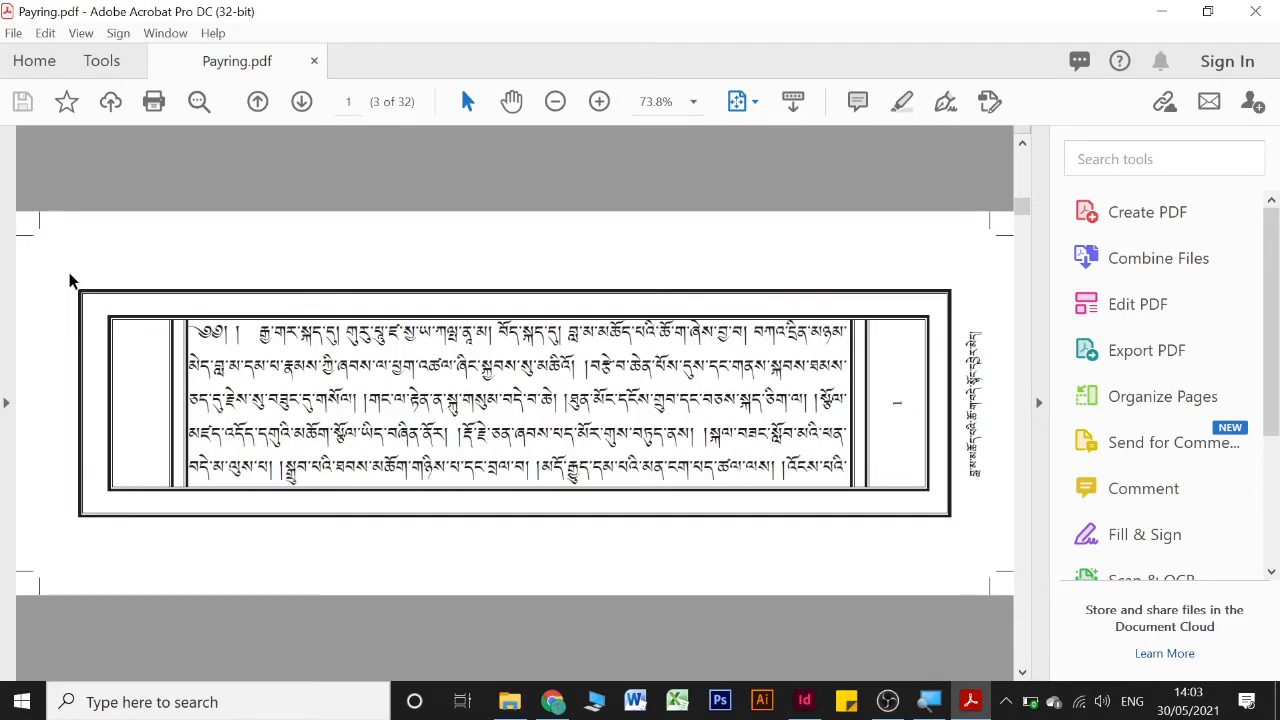
pyautogui.scroll(-3, 69, 280)
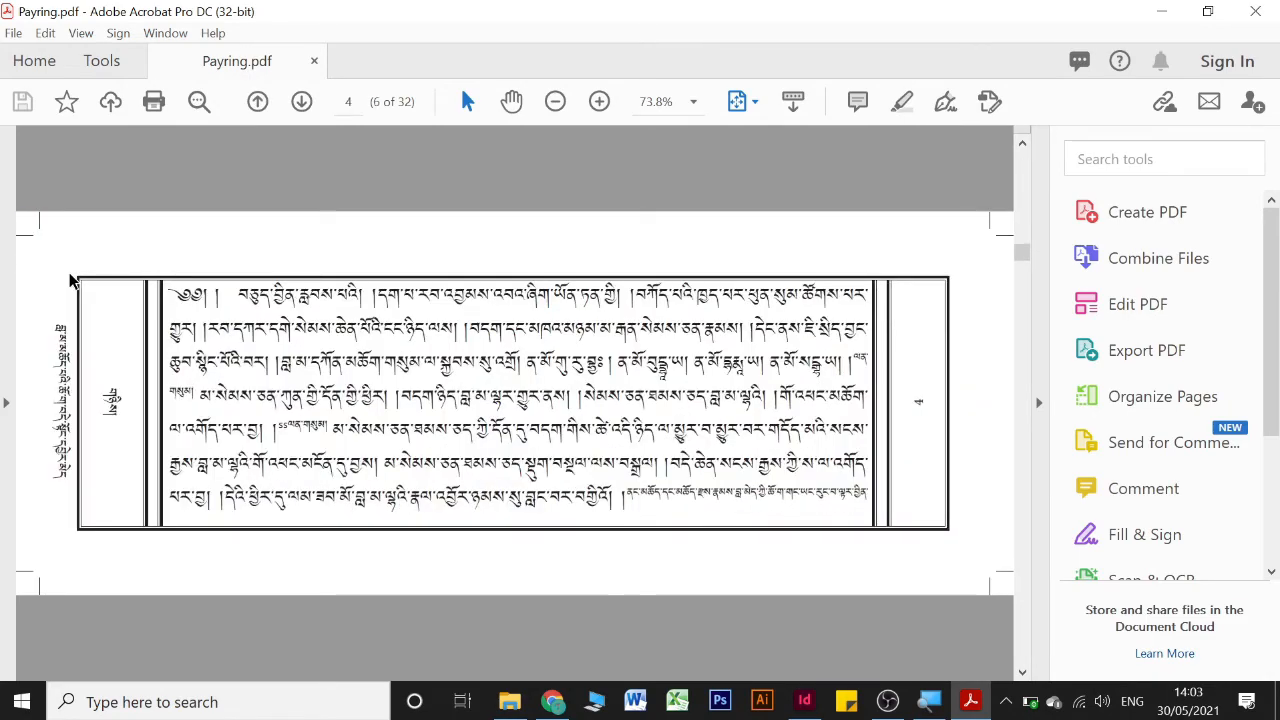
pyautogui.scroll(-5, 69, 280)
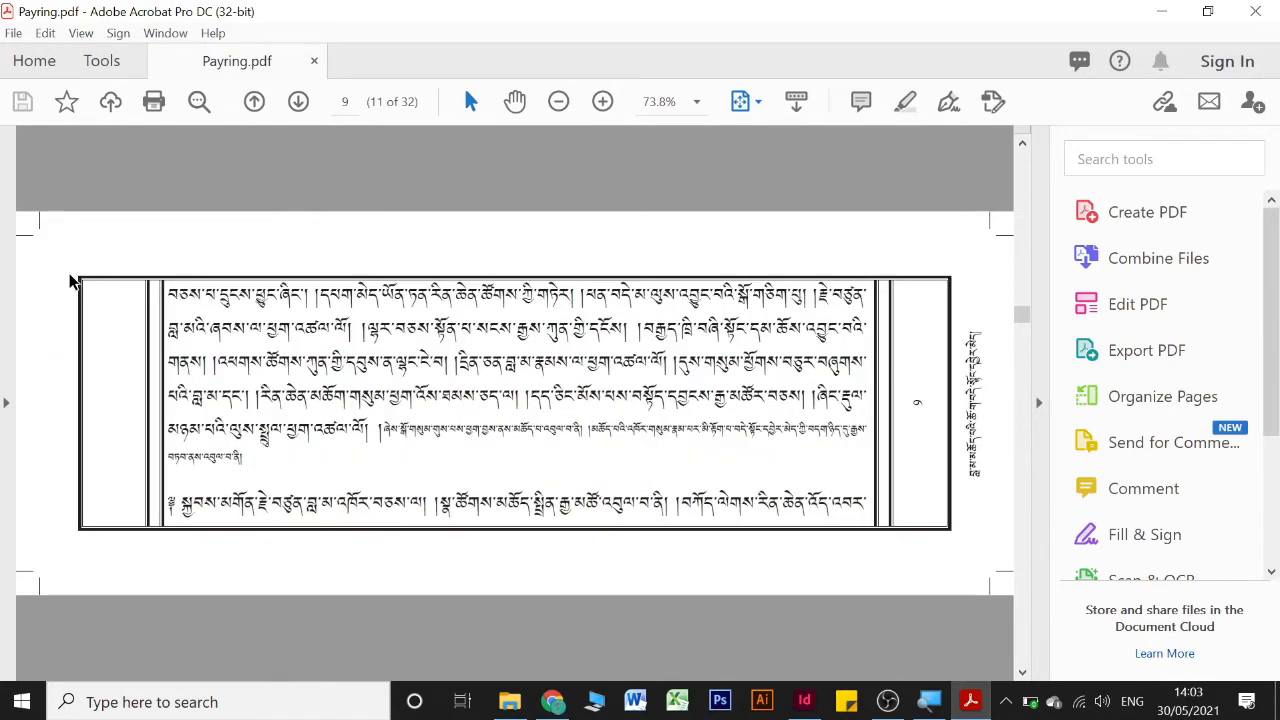
pyautogui.scroll(-3, 70, 281)
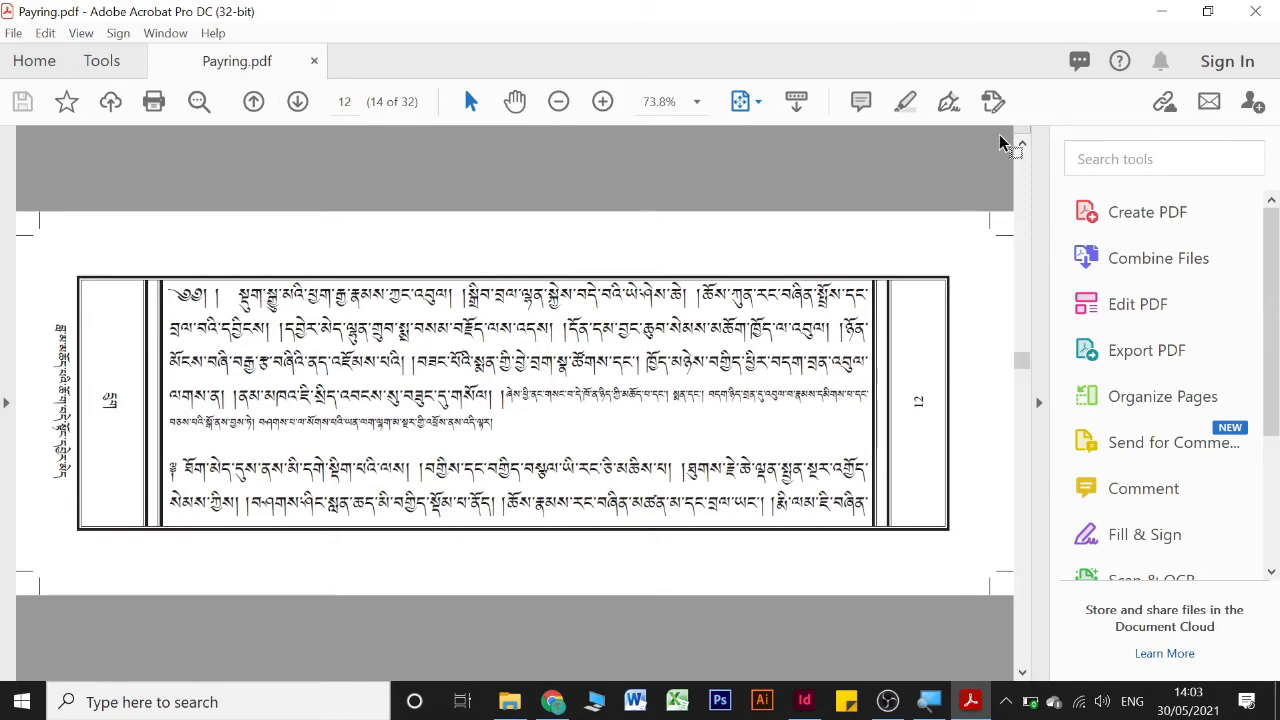
pyautogui.scroll(-1, 938, 407)
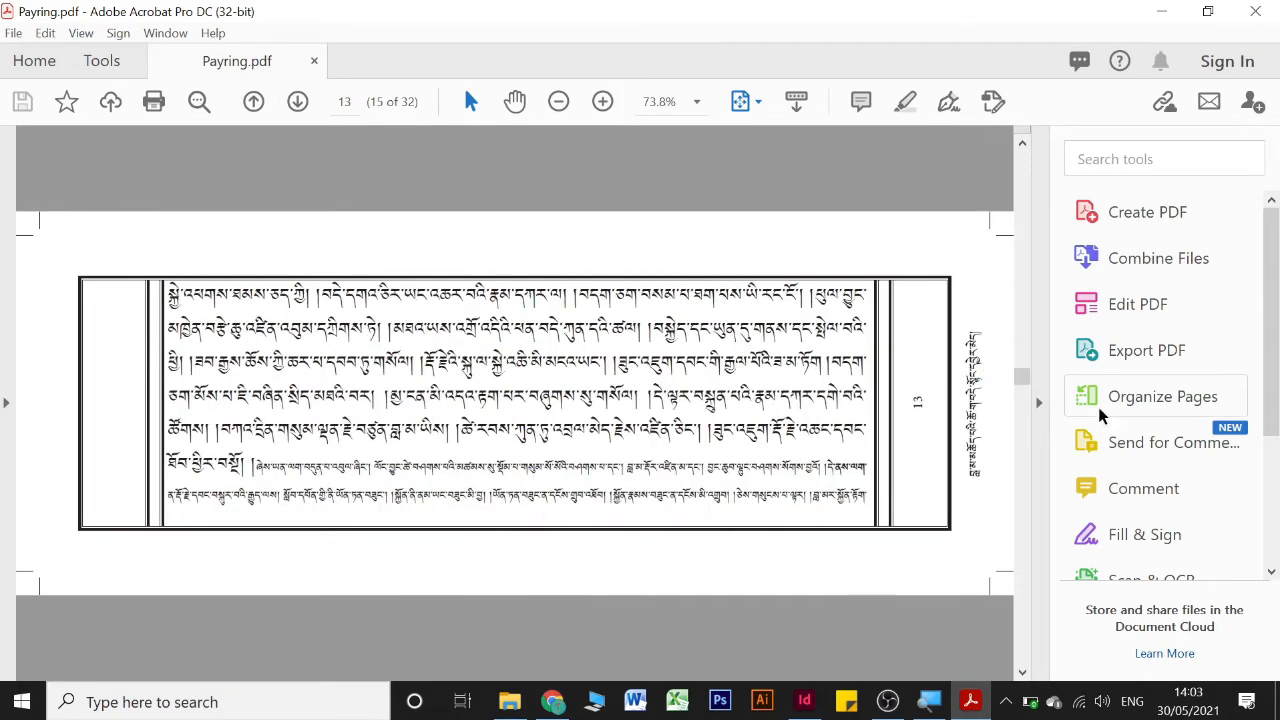
pyautogui.scroll(-2, 391, 276)
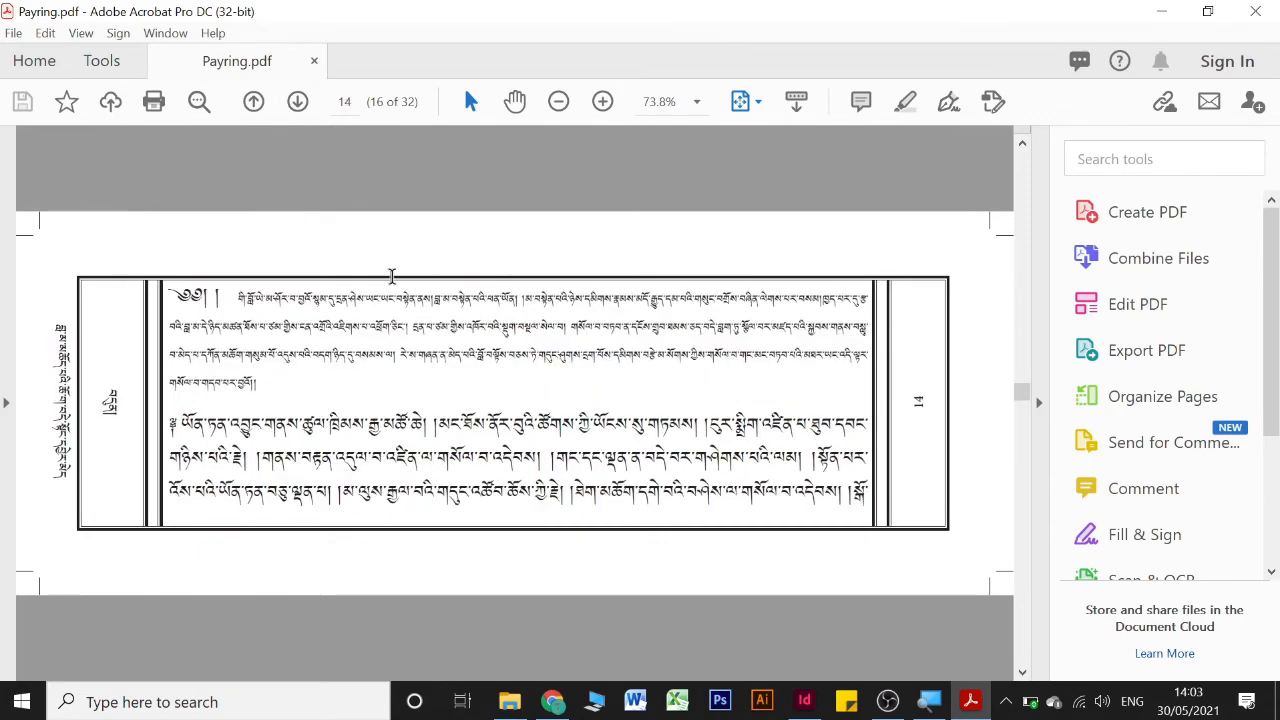
pyautogui.scroll(-3, 391, 276)
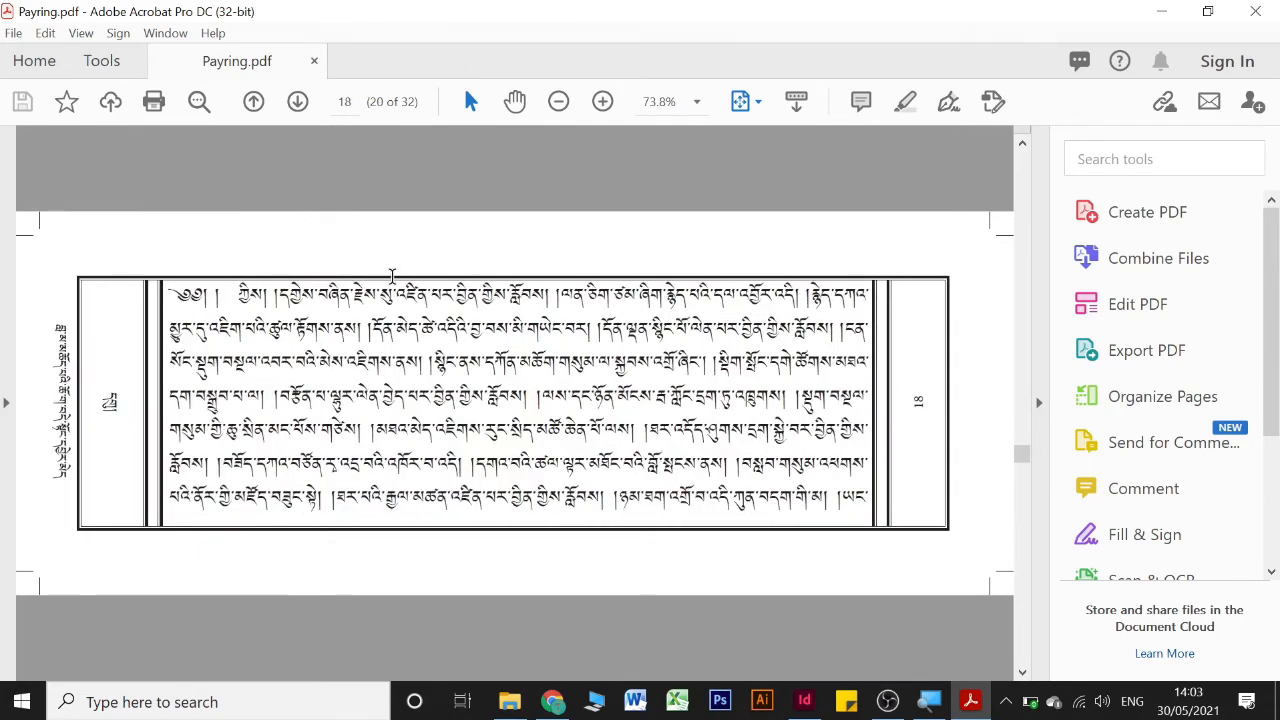
pyautogui.scroll(-12, 396, 278)
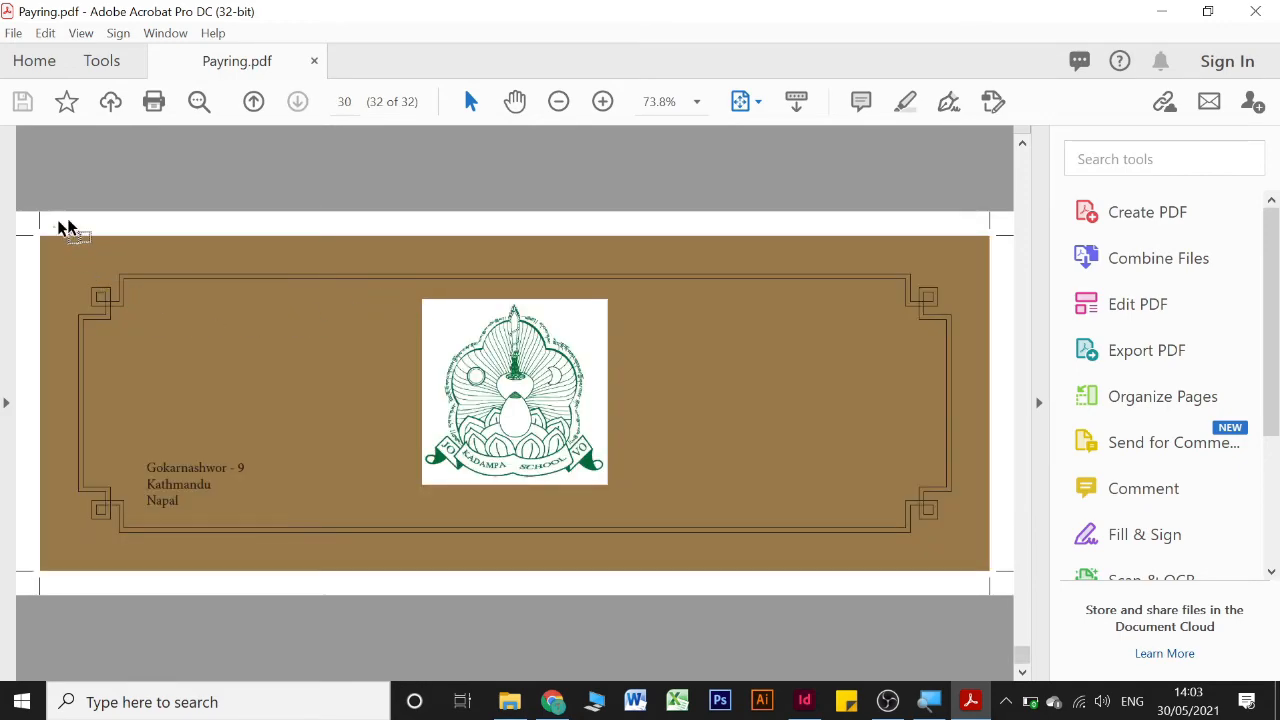
# Step: Examine the crop marks and white trim margins around the back cover page
pyautogui.moveTo(53, 228); pyautogui.dragTo(538, 183)
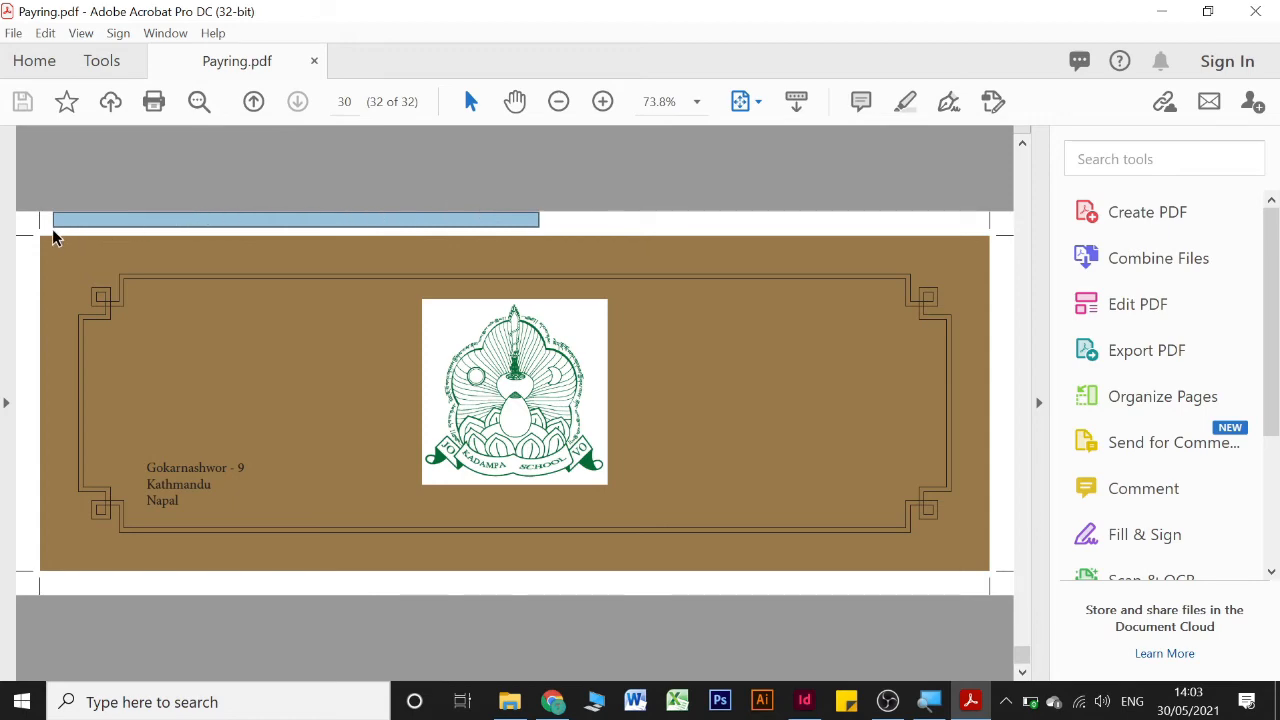
pyautogui.click(41, 224)
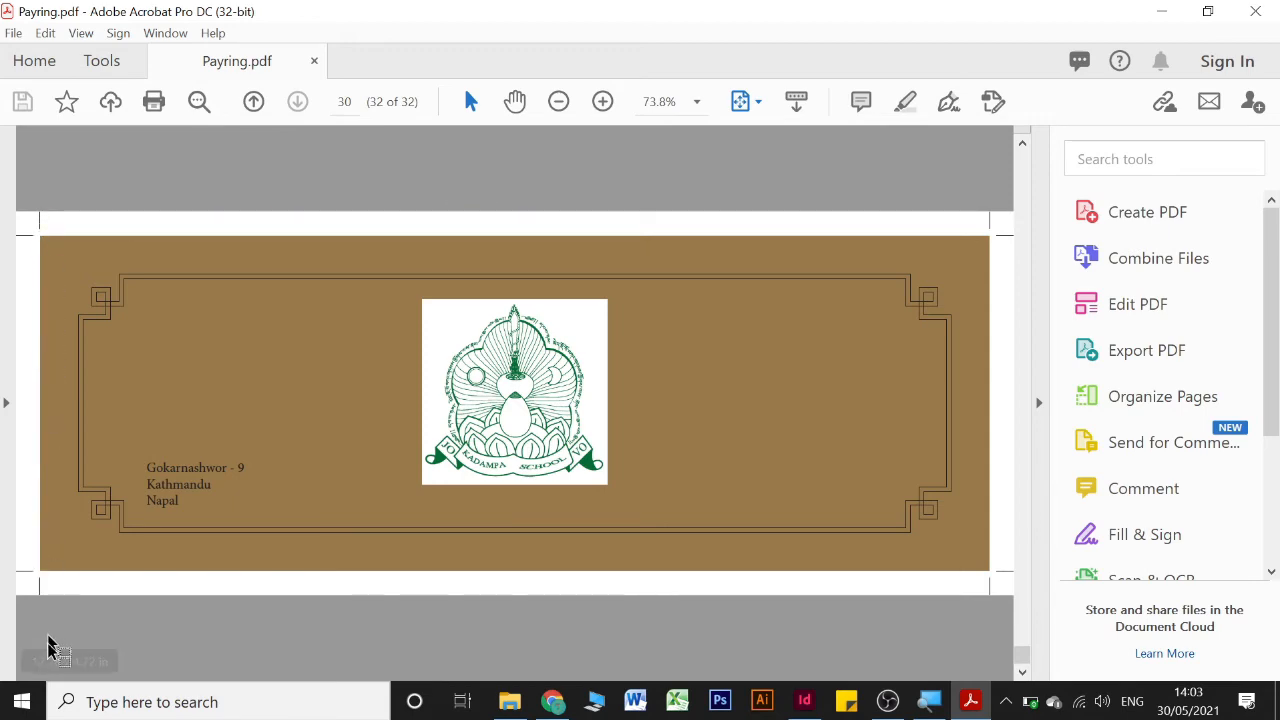
pyautogui.moveTo(50, 570); pyautogui.dragTo(993, 596)
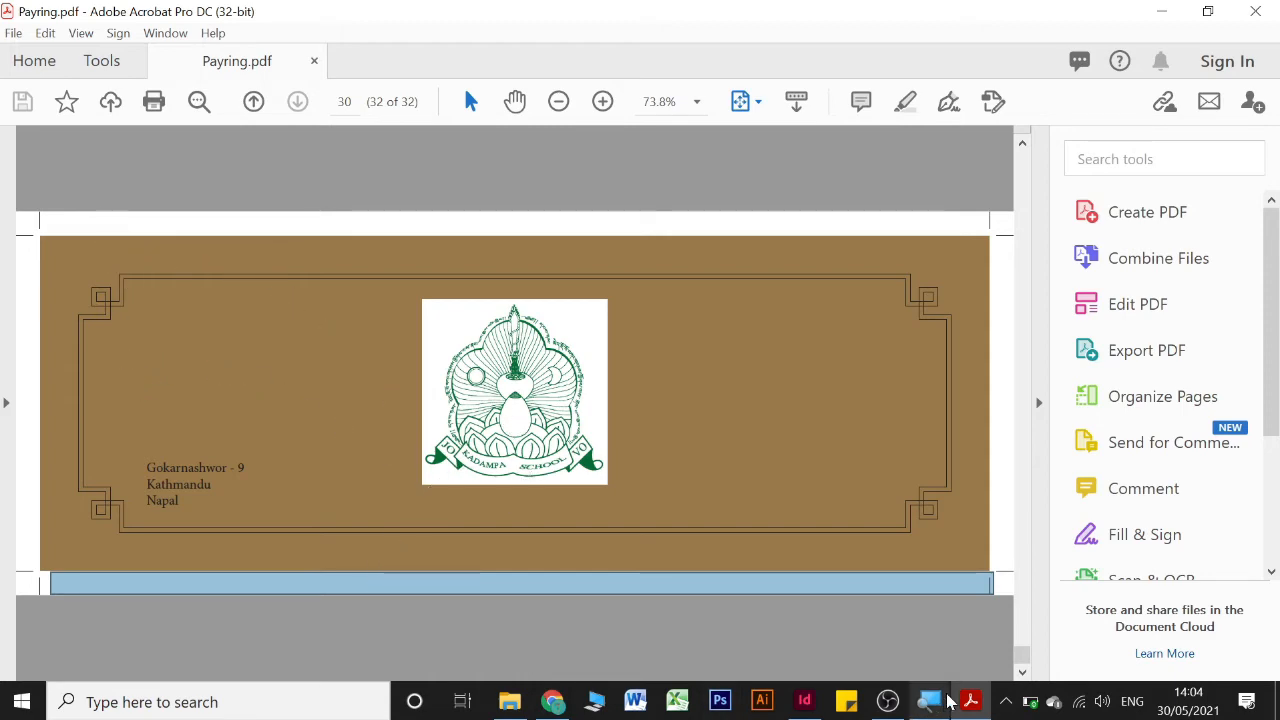
pyautogui.moveTo(22, 205); pyautogui.dragTo(335, 243)
pyautogui.click(291, 280)
pyautogui.moveTo(127, 252); pyautogui.dragTo(5, 137)
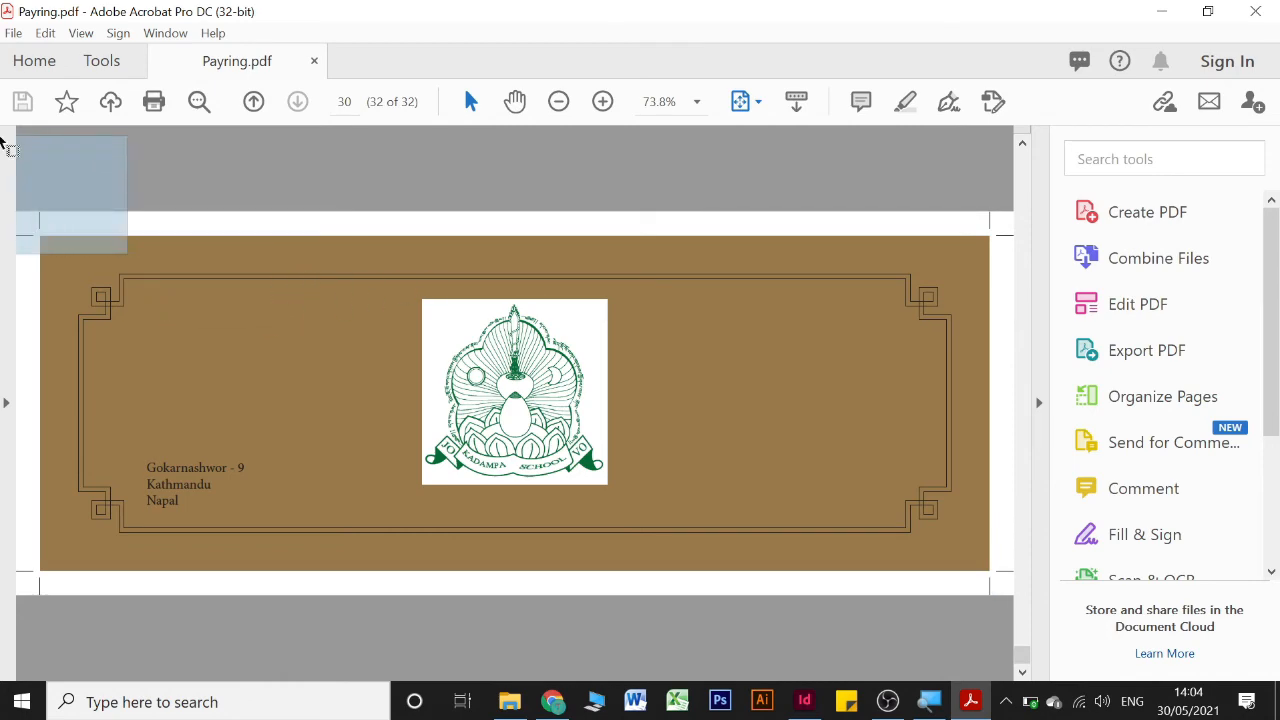
# Step: Compare the crop marks around the back cover with those on the last text page, page 28, of the PDF
pyautogui.click(394, 280)
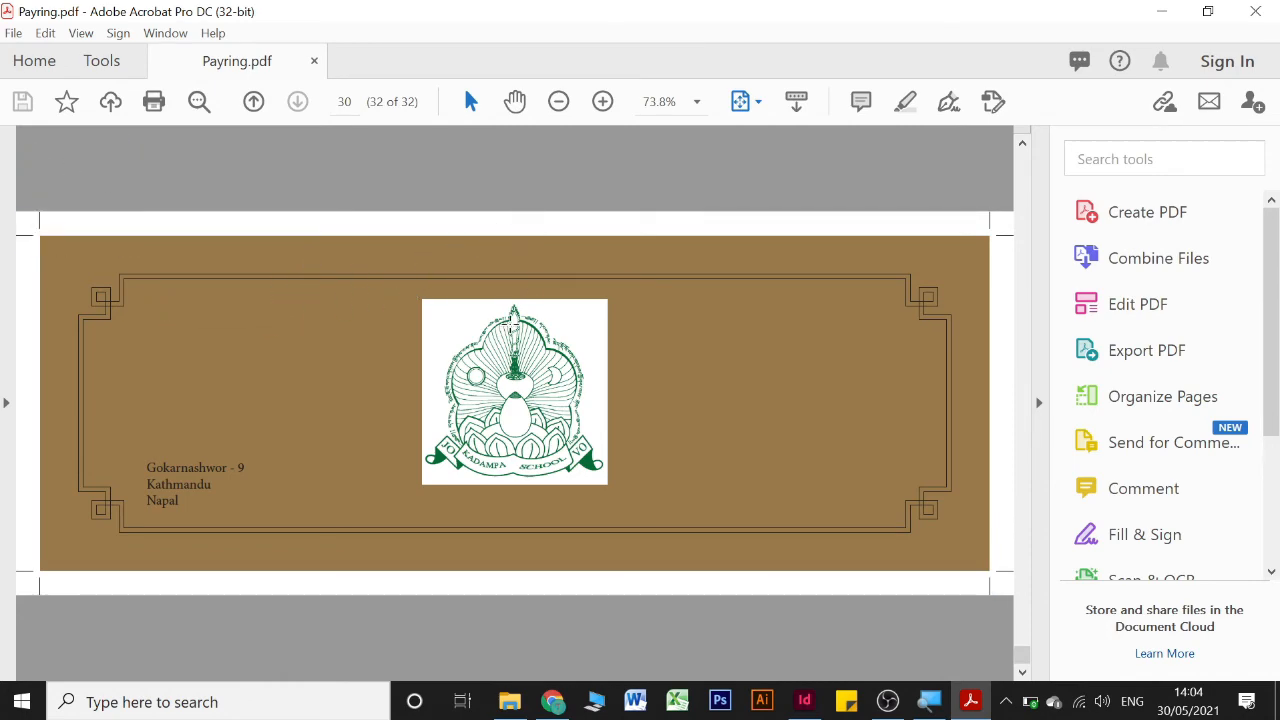
pyautogui.moveTo(512, 220); pyautogui.dragTo(723, 371)
pyautogui.click(722, 371)
pyautogui.scroll(3, 720, 365)
pyautogui.scroll(-1, 760, 380)
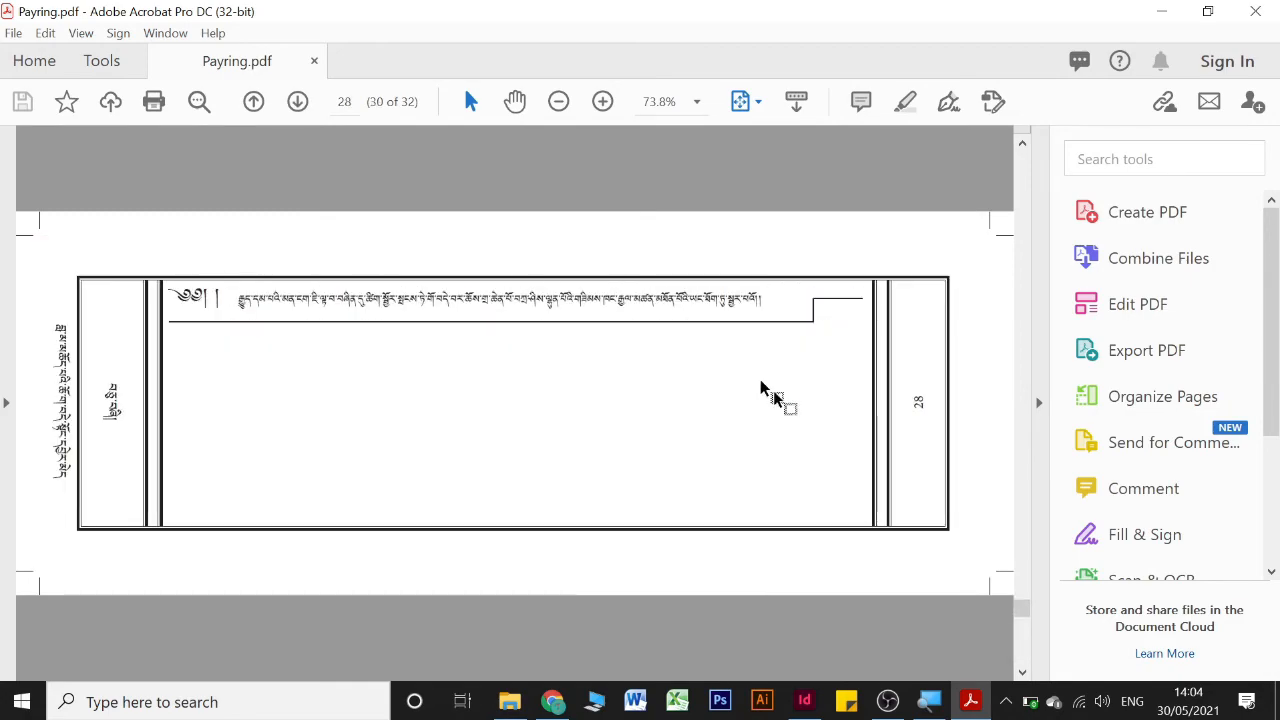
# Step: Switch to InDesign and look back through the Payring document's text pages to the framed title page
pyautogui.click(803, 702)
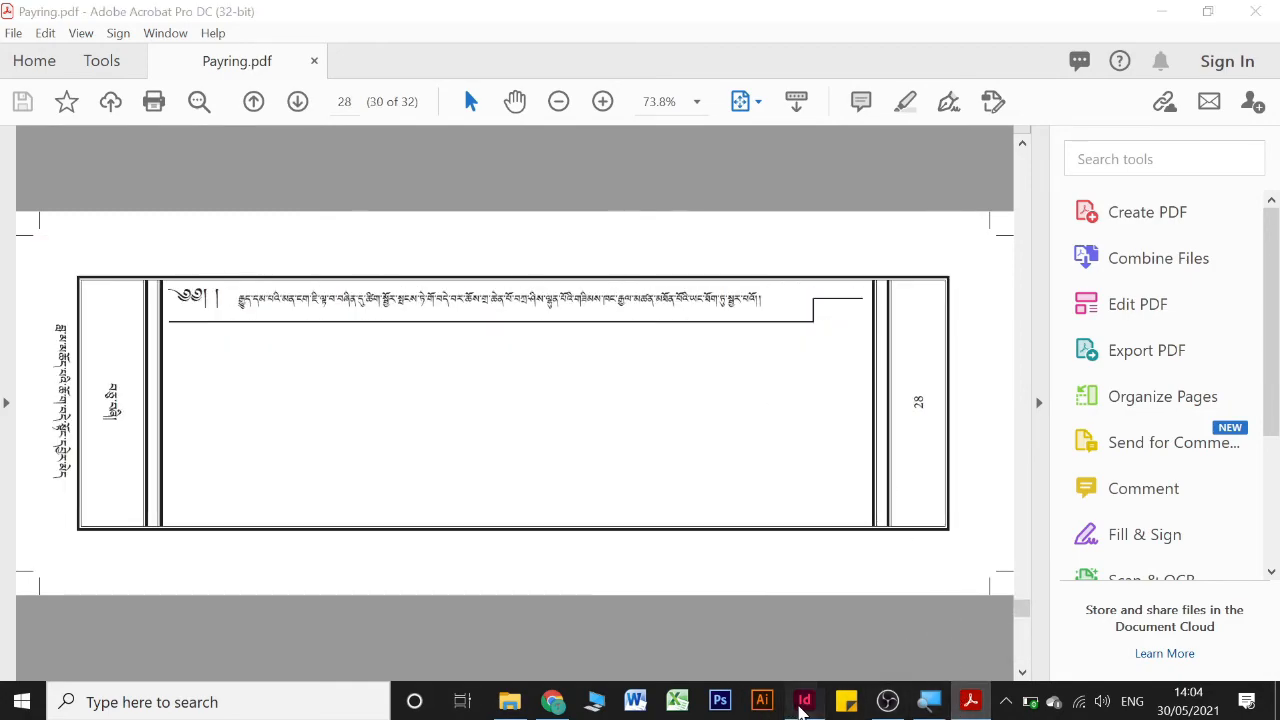
pyautogui.scroll(-3, 494, 423)
pyautogui.scroll(4, 494, 423)
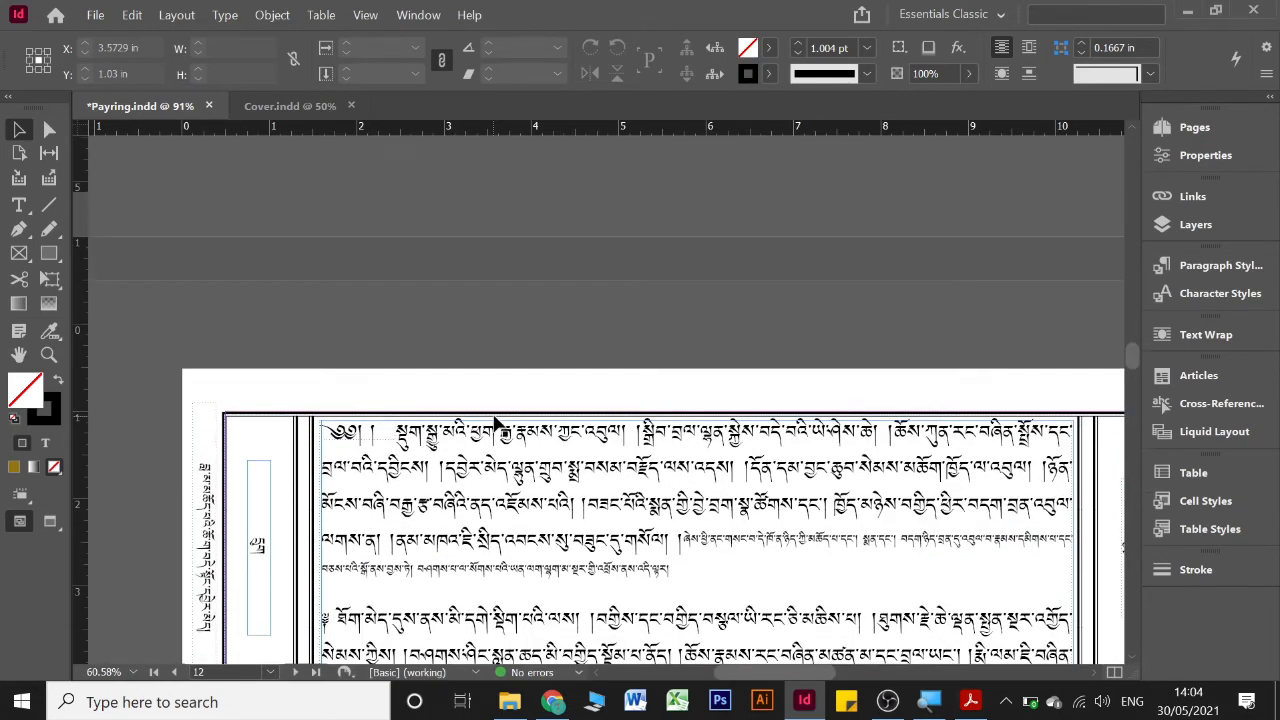
pyautogui.scroll(-3, 494, 425)
pyautogui.scroll(4, 497, 426)
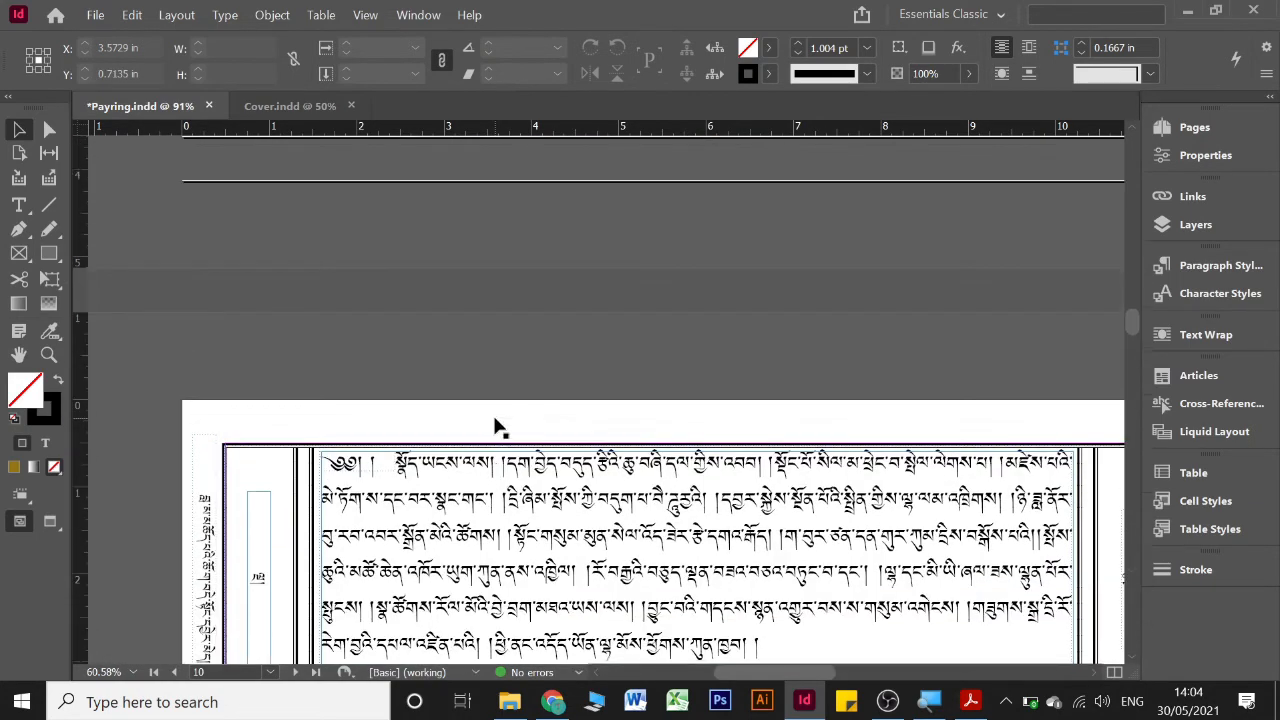
pyautogui.scroll(8, 497, 427)
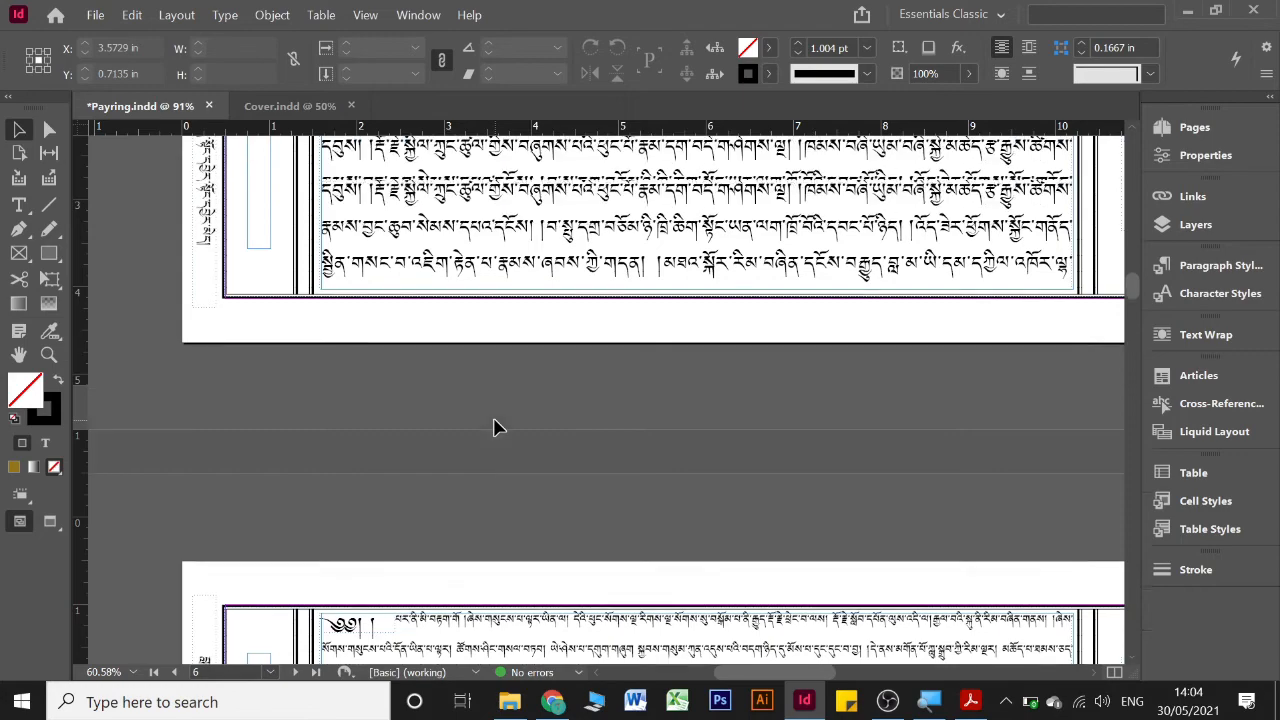
pyautogui.scroll(10, 494, 427)
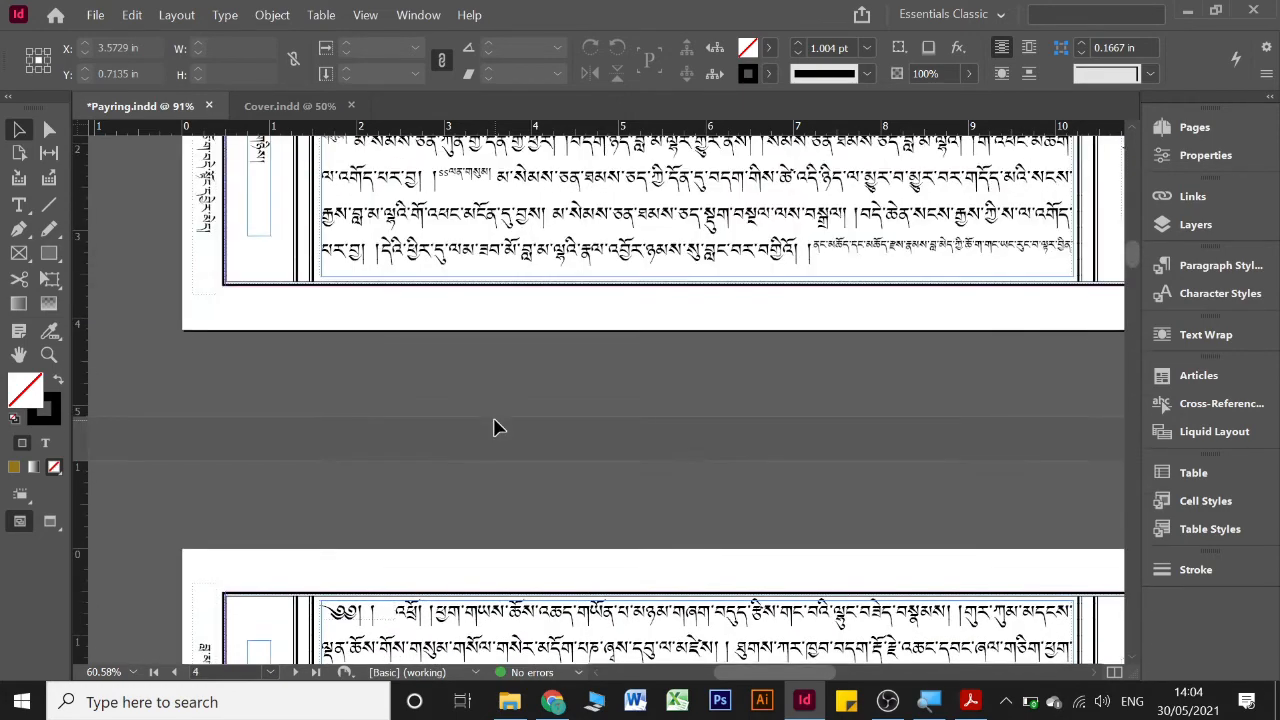
pyautogui.scroll(10, 494, 427)
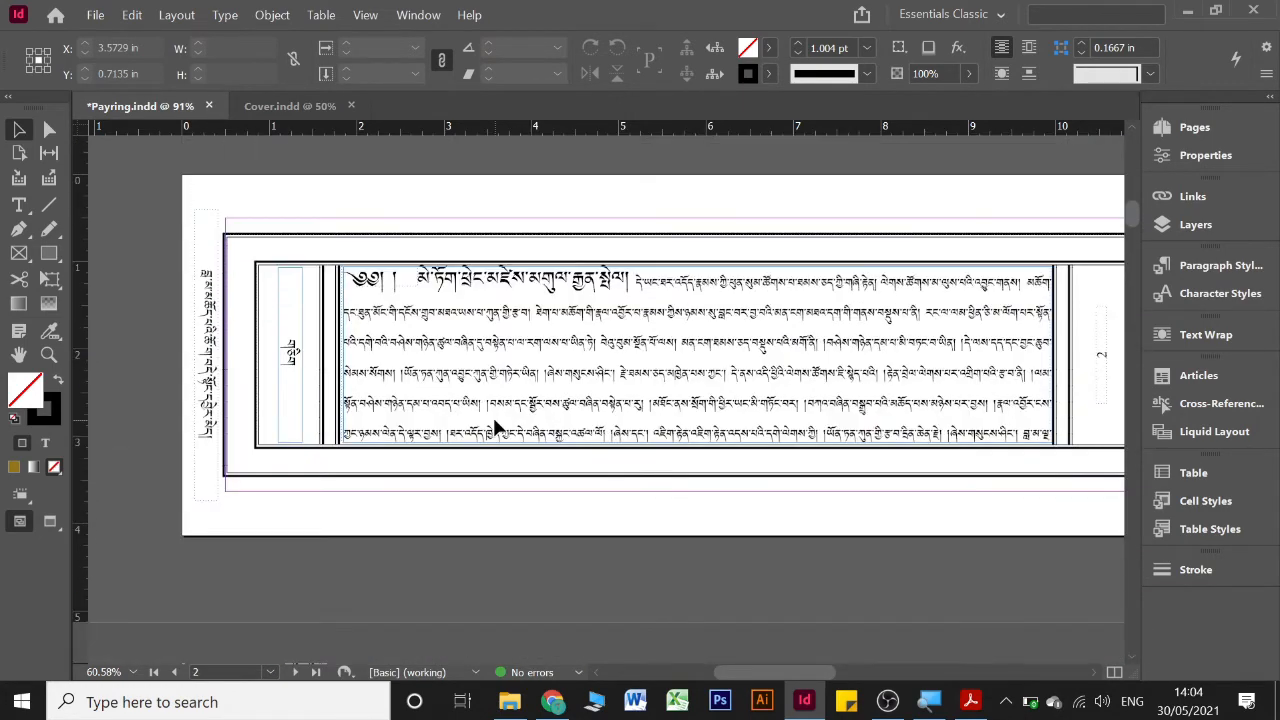
pyautogui.scroll(8, 494, 427)
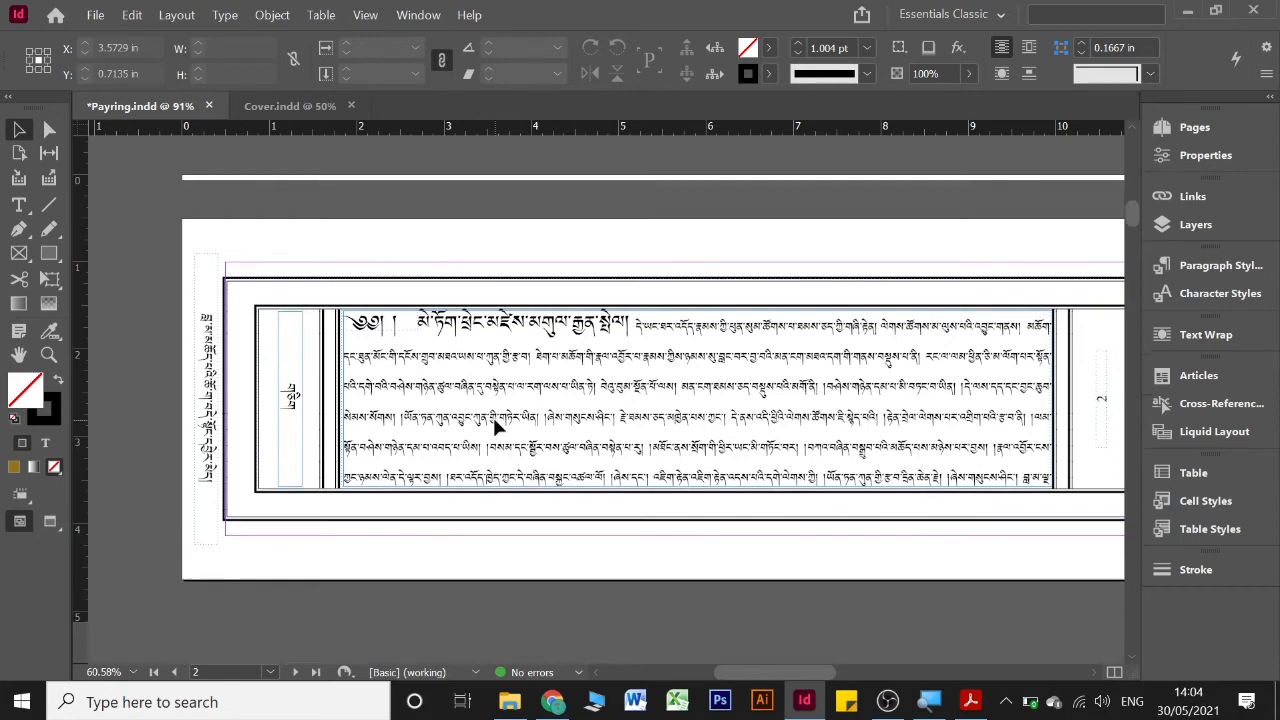
pyautogui.scroll(-3, 494, 427)
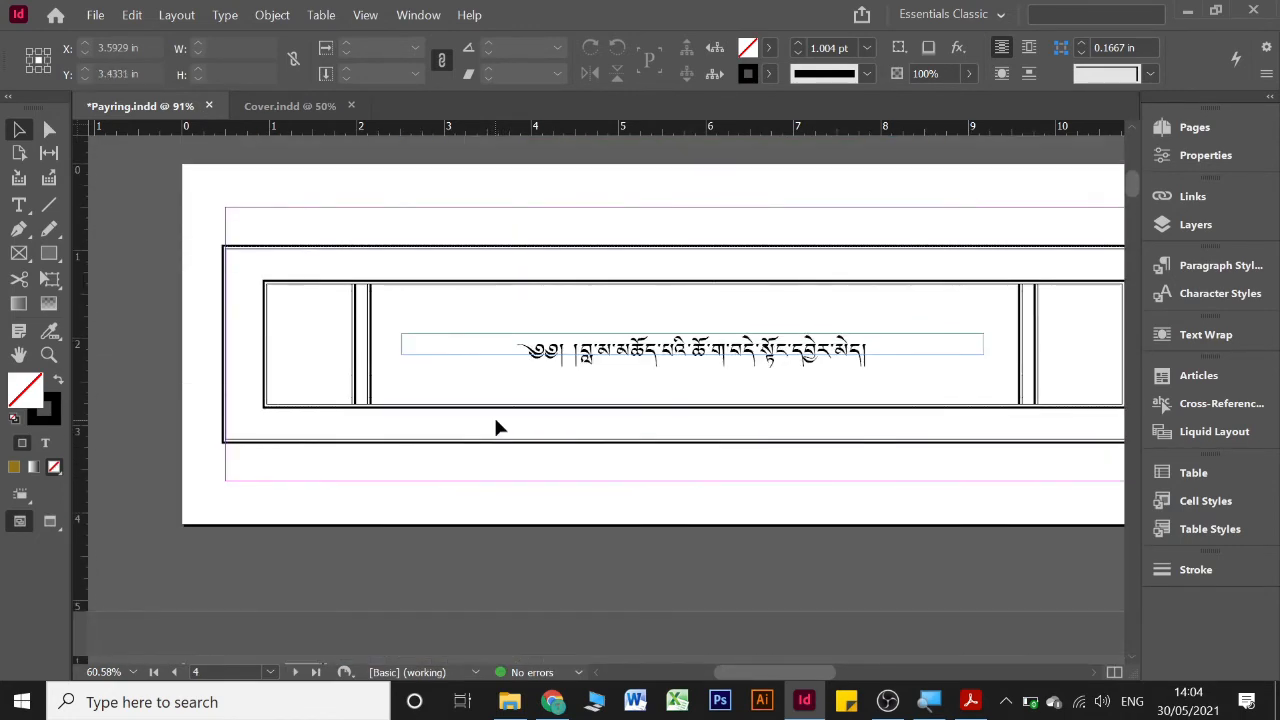
pyautogui.scroll(-2, 494, 427)
pyautogui.scroll(5, 494, 427)
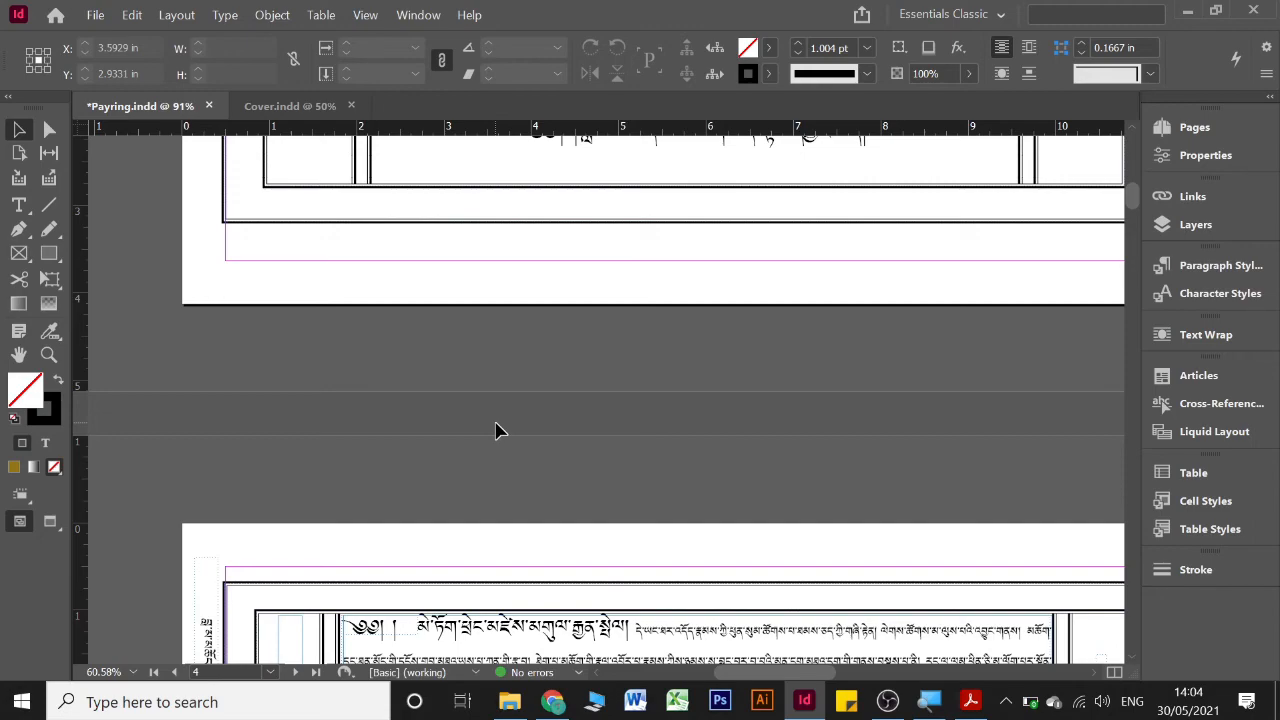
# Step: Examine the text layout and borders on Payring page 2 and the facing pages 3, 5 and 7
pyautogui.scroll(-5, 497, 430)
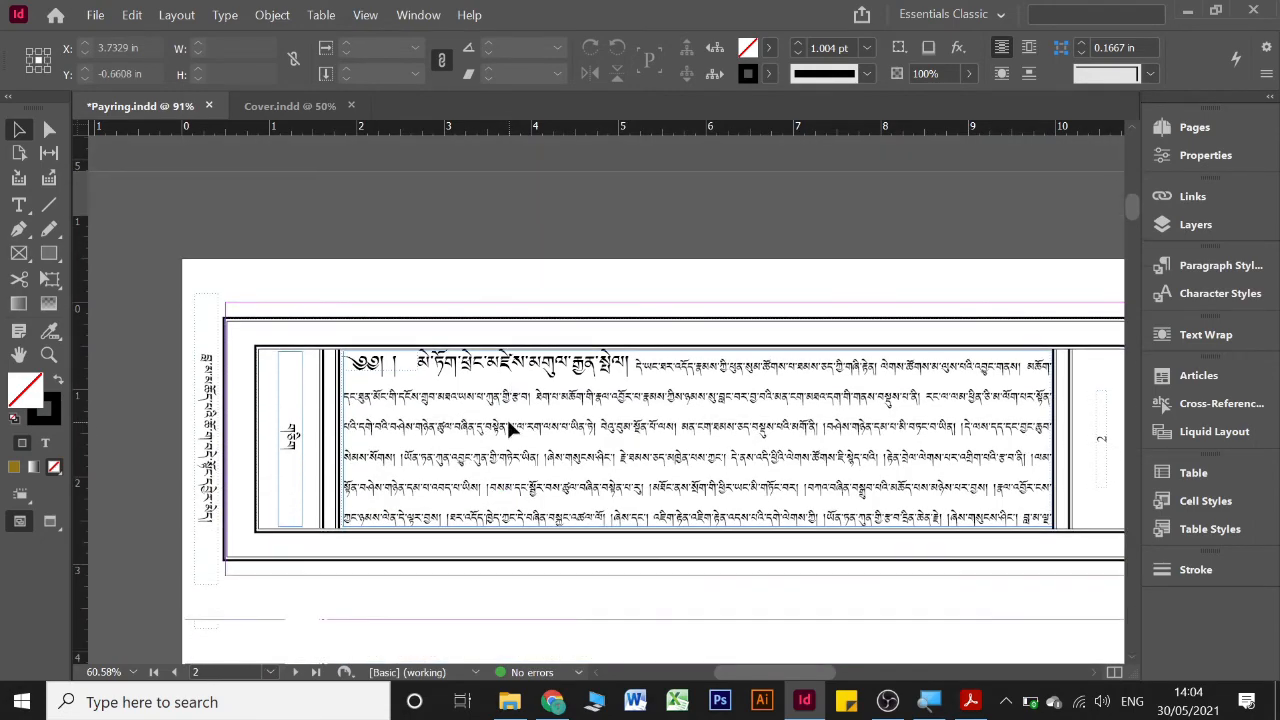
pyautogui.scroll(-1, 510, 430)
pyautogui.hscroll(5, 508, 430)
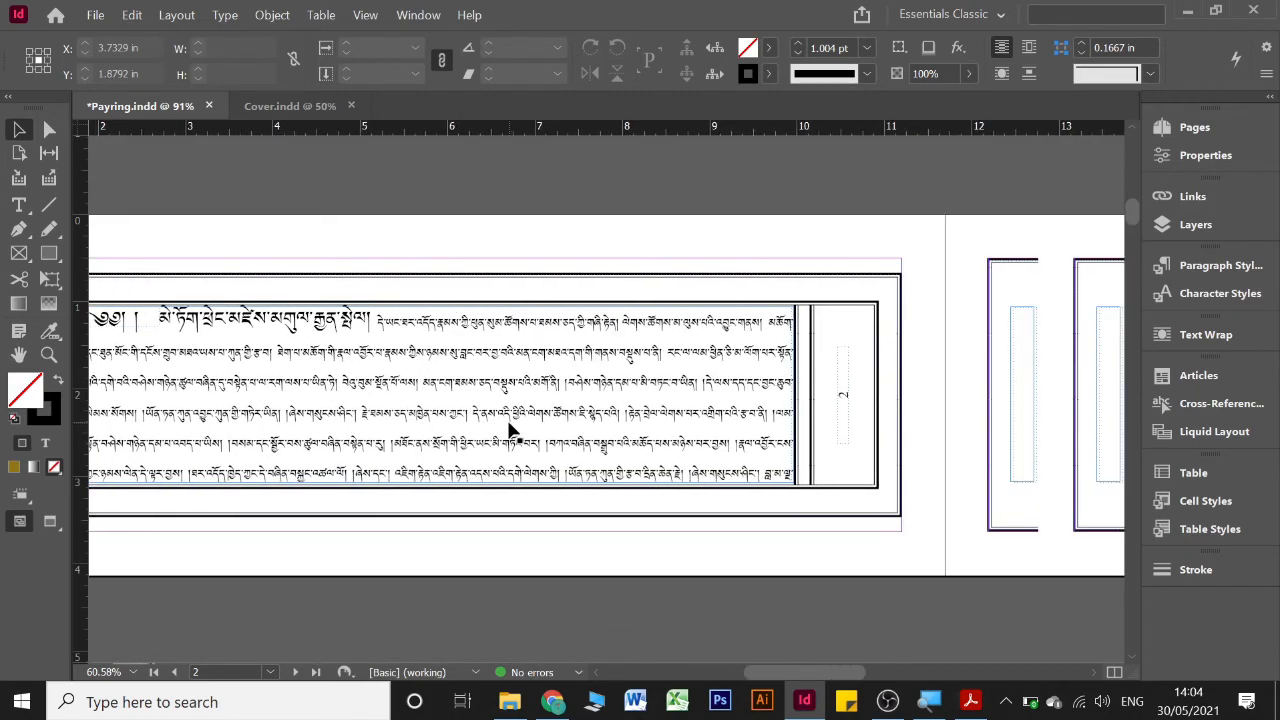
pyautogui.hscroll(6, 505, 430)
pyautogui.scroll(-3, 505, 430)
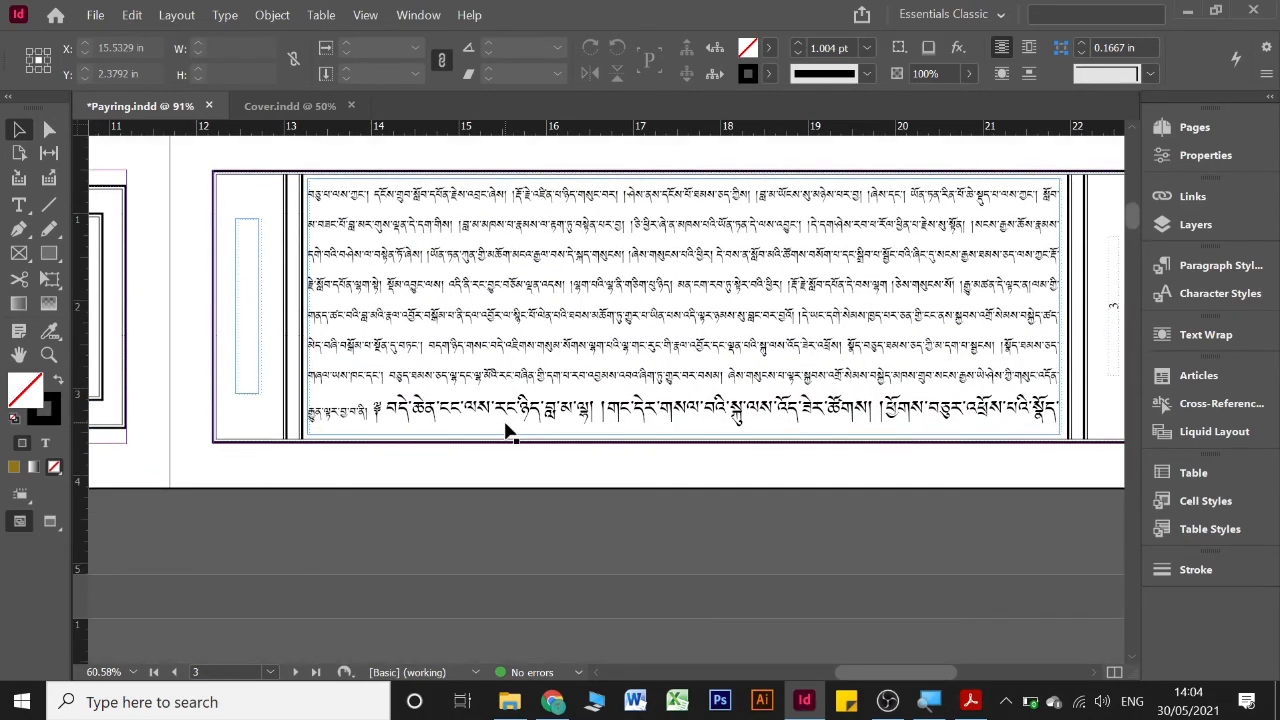
pyautogui.scroll(-7, 505, 430)
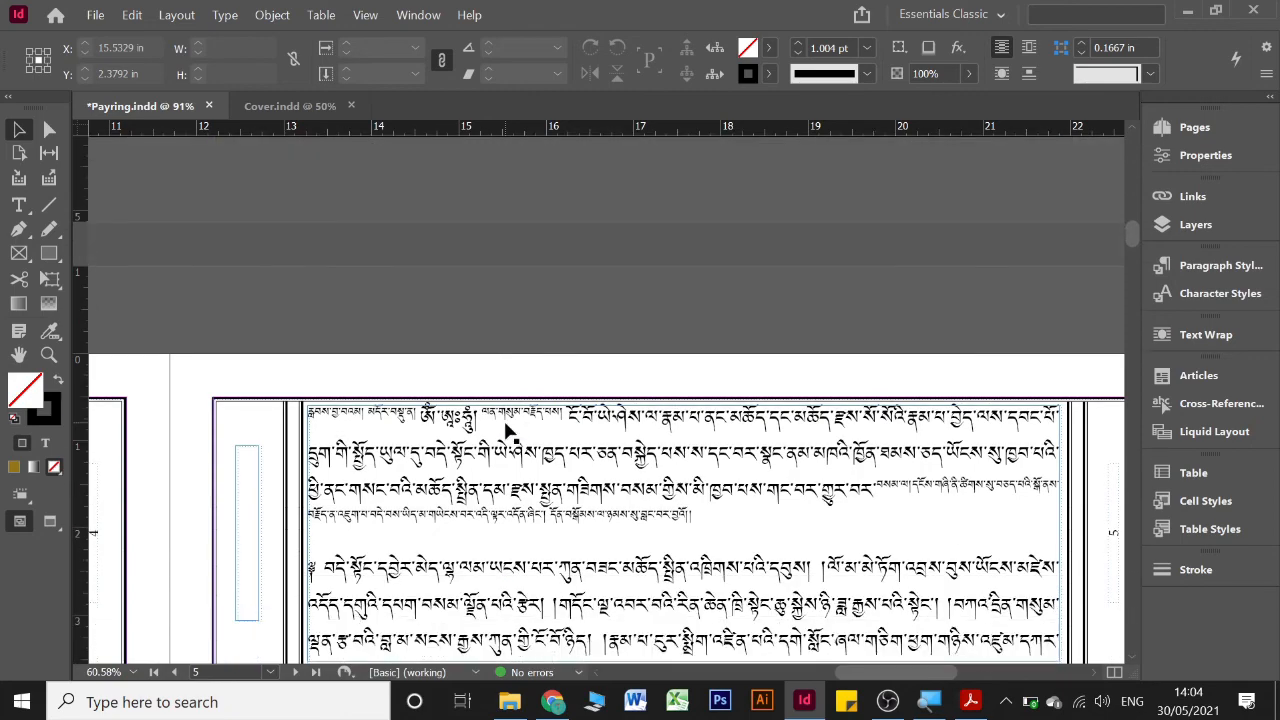
pyautogui.scroll(-2, 507, 428)
pyautogui.scroll(-3, 508, 428)
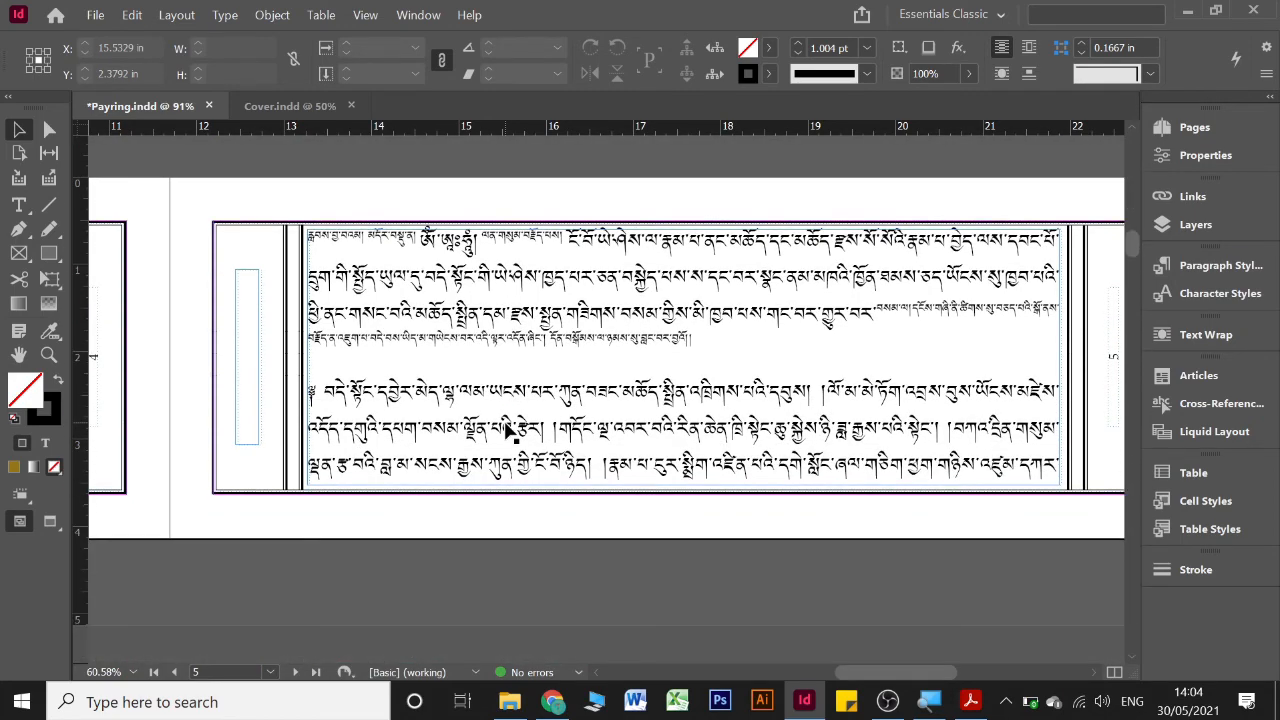
pyautogui.scroll(-2, 508, 428)
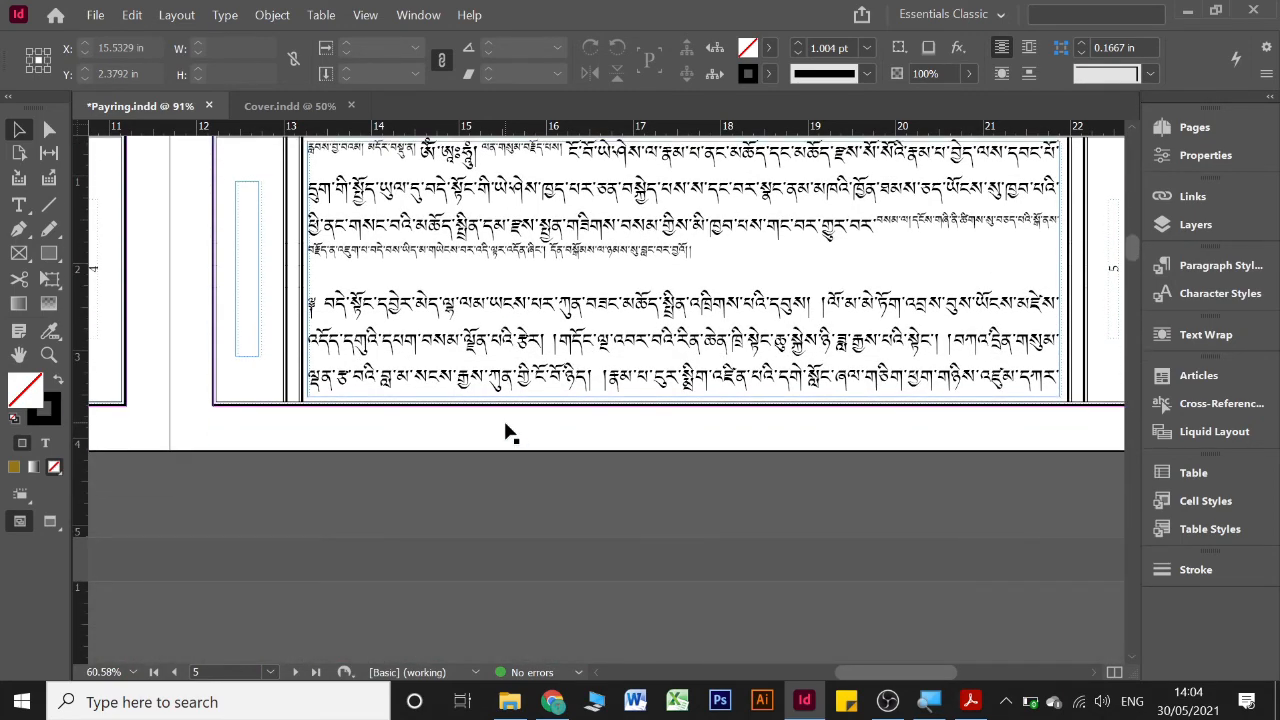
pyautogui.scroll(-15, 507, 432)
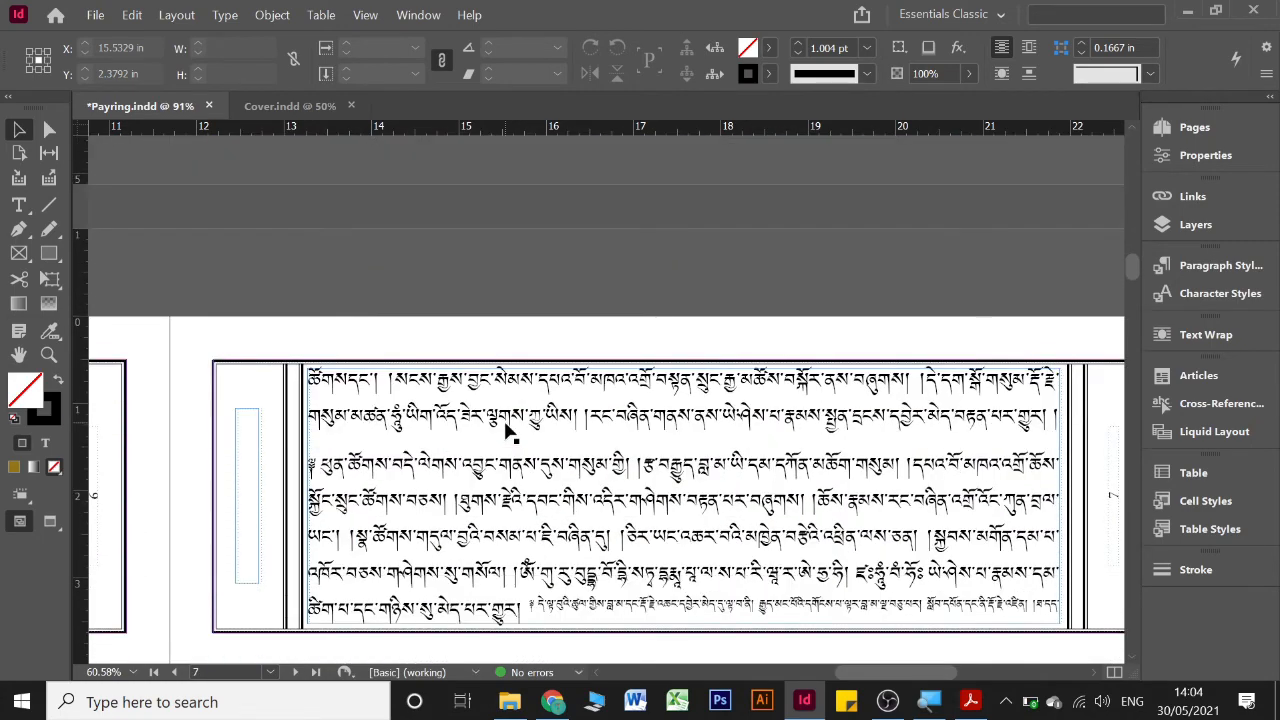
pyautogui.scroll(-3, 507, 432)
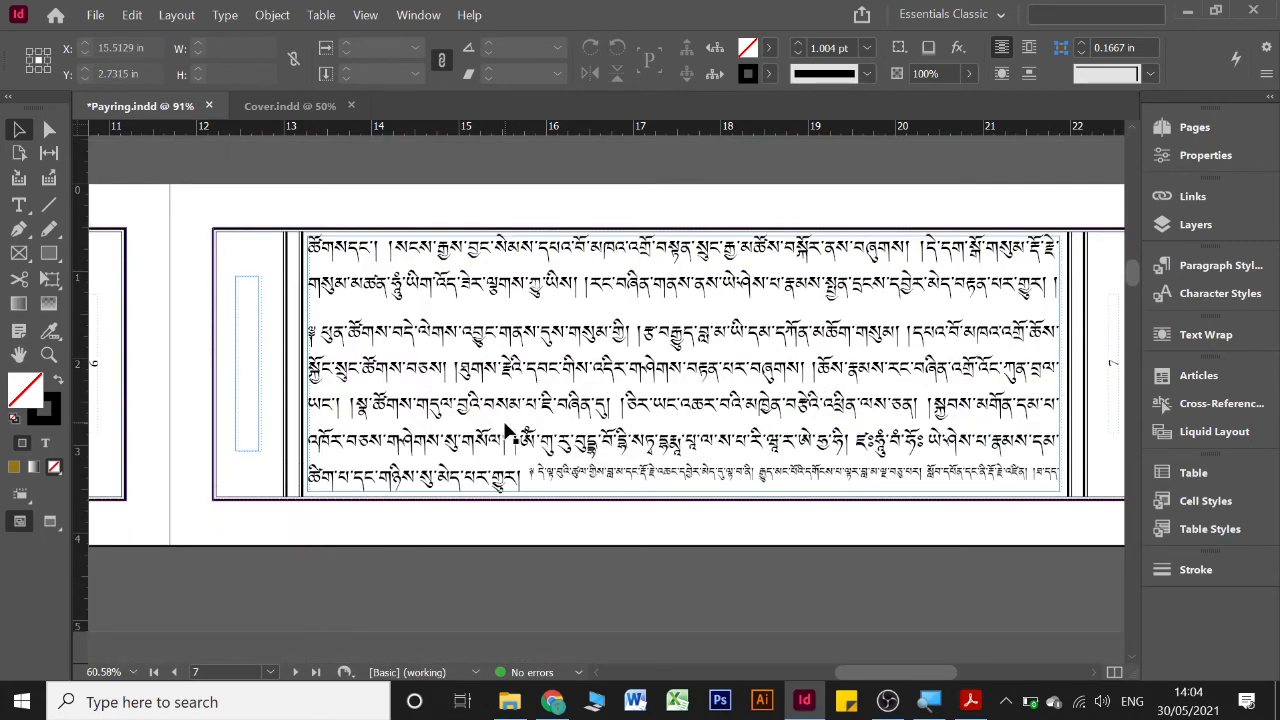